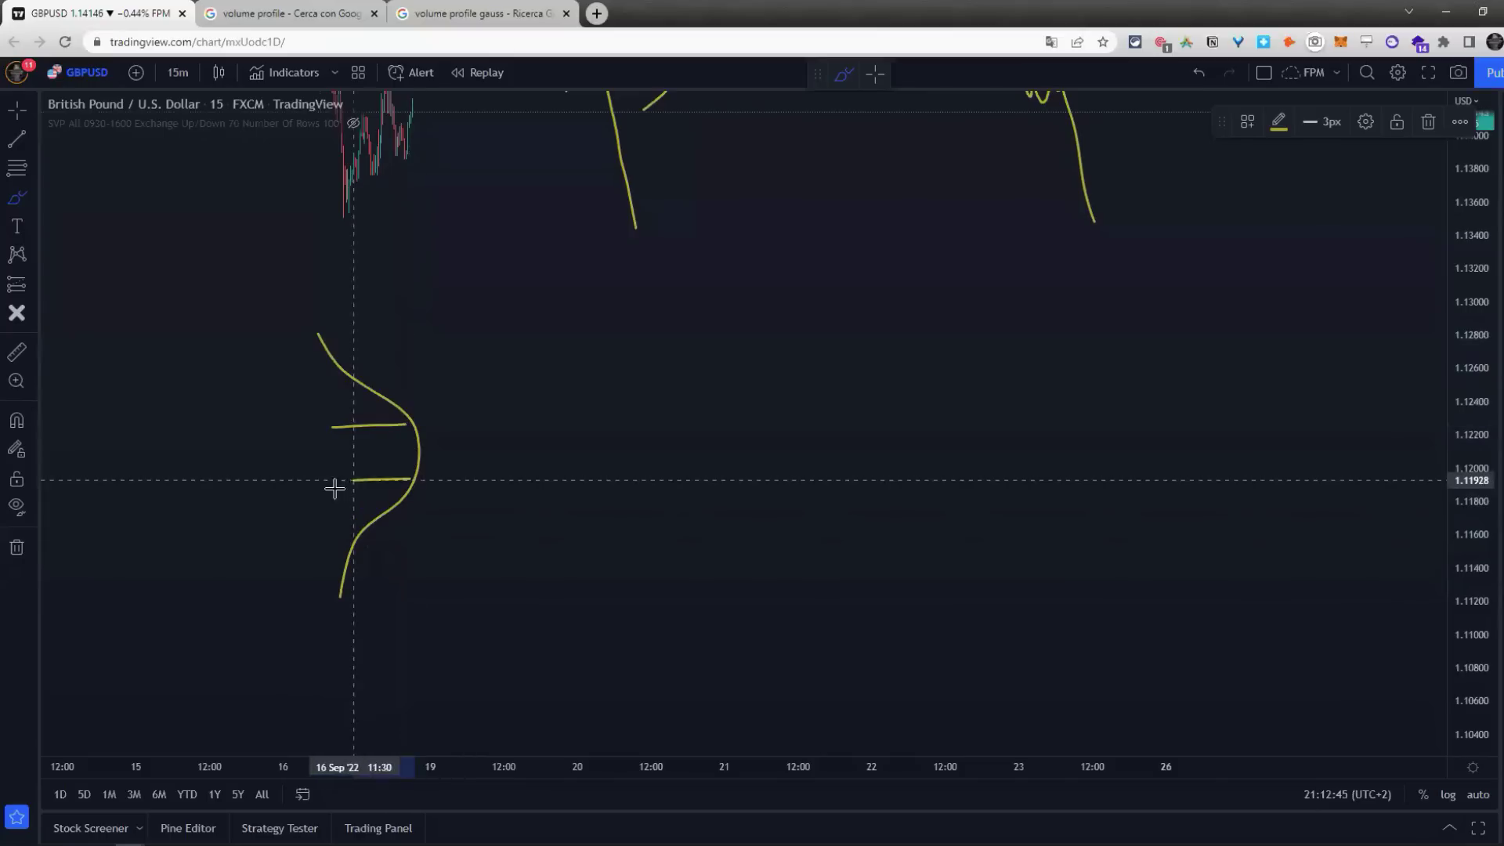
Step: Sketch a yellow zigzag price path right of the bell curve and cross it with a thin horizontal line near 1.1216
left_click(401, 419)
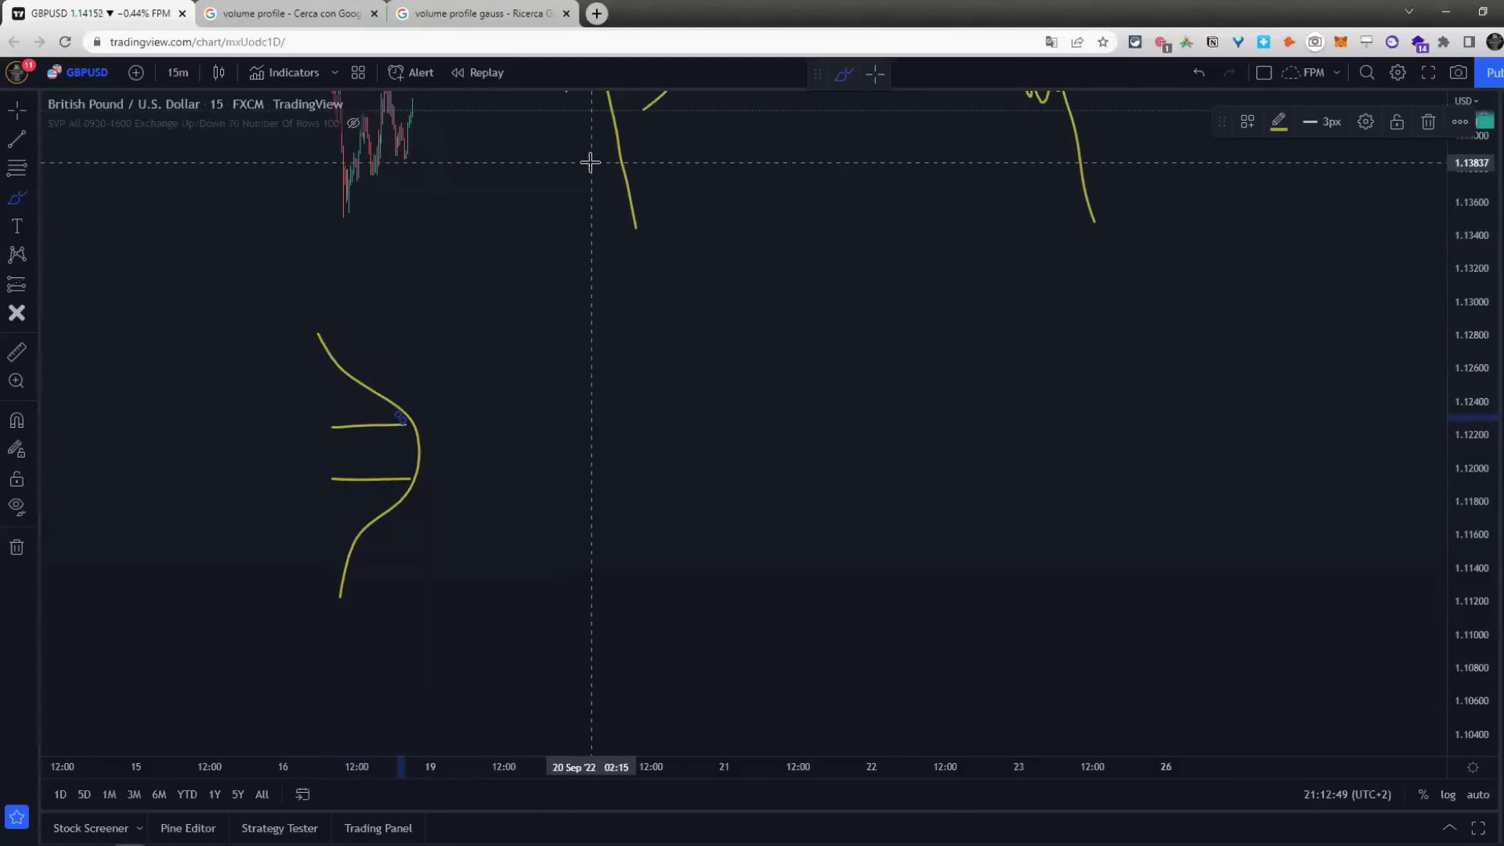
mouse_move(484, 473)
left_mouse_down()
mouse_move(561, 420)
mouse_move(627, 445)
mouse_move(648, 474)
mouse_move(686, 444)
mouse_move(723, 537)
mouse_move(789, 443)
mouse_move(878, 468)
left_mouse_up()
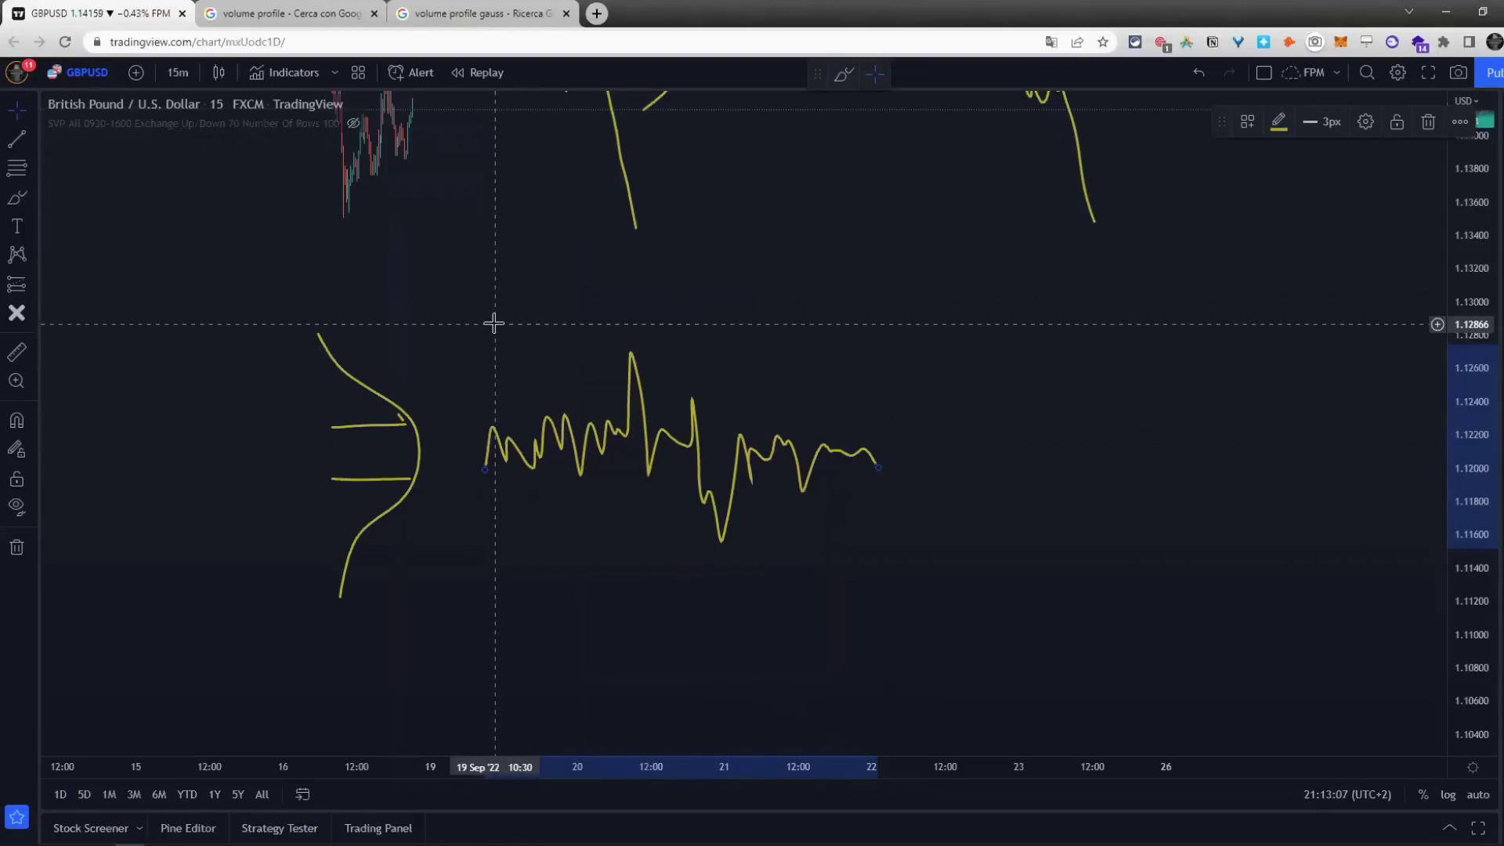
key("alt+t")
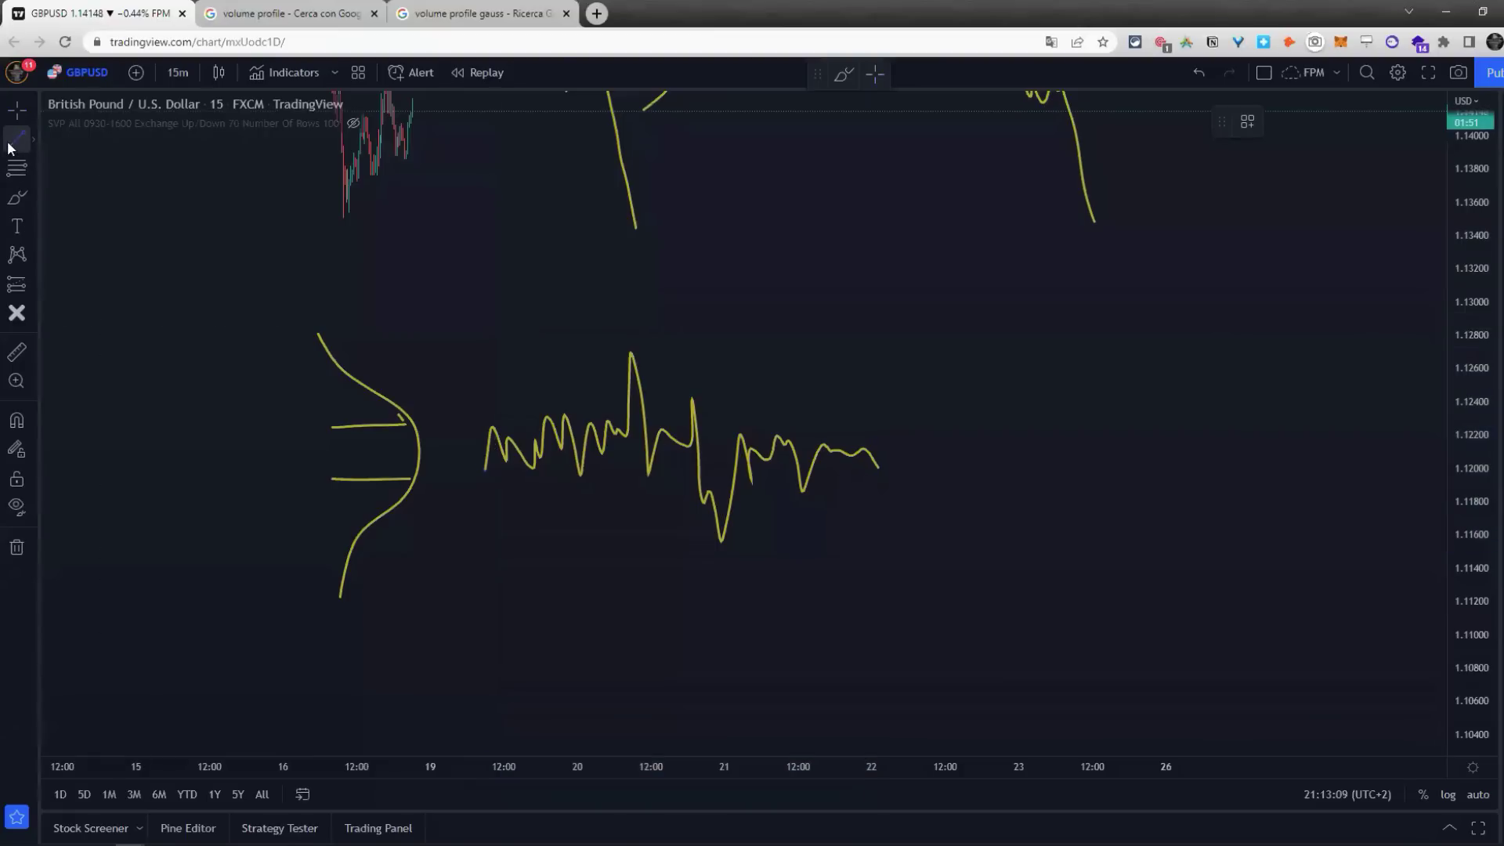
left_click(479, 442)
left_click(1357, 504)
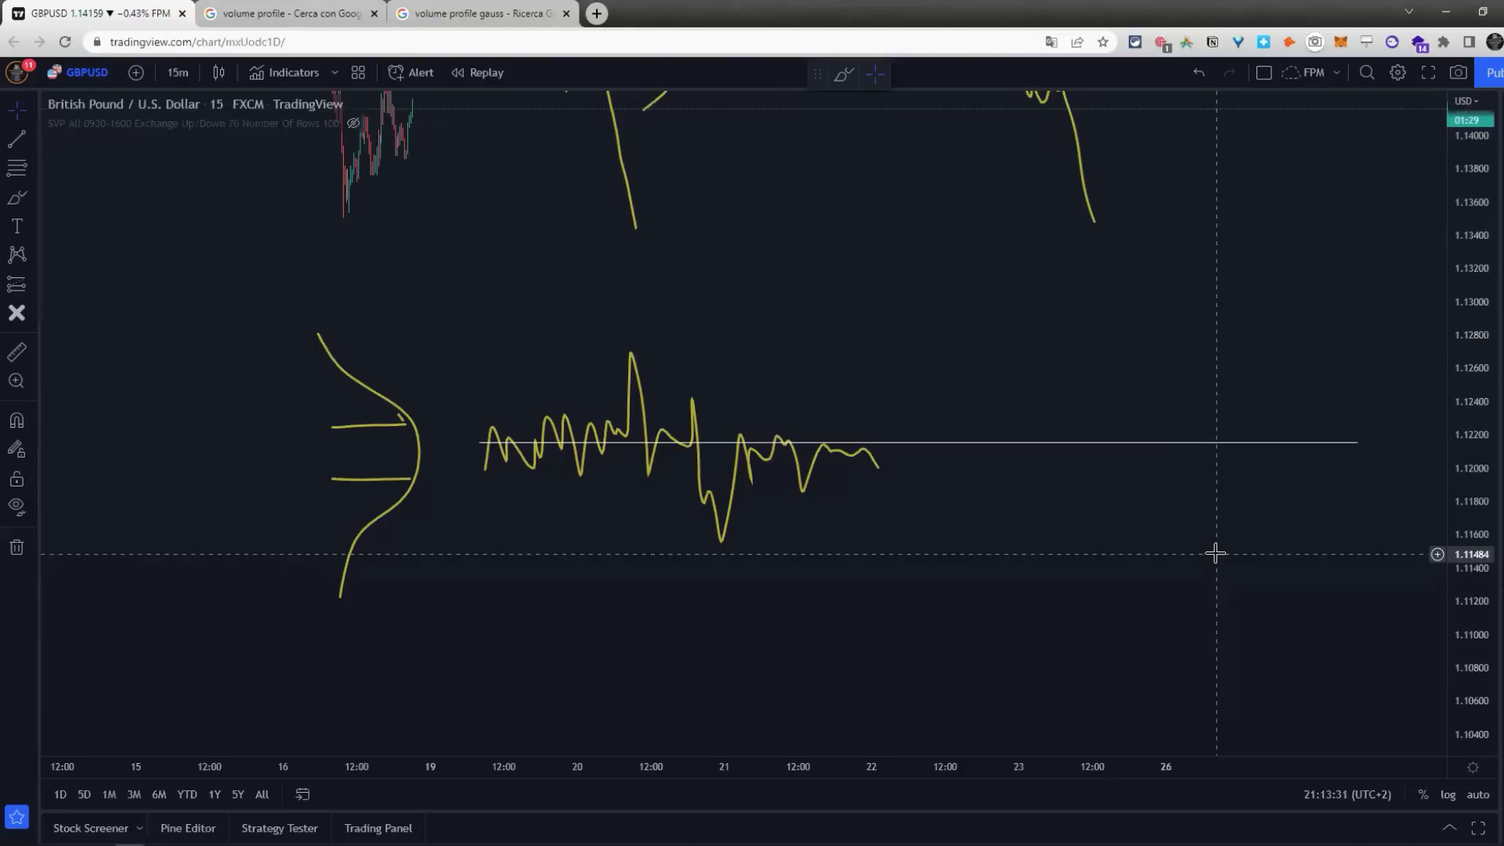
Step: Place a green 'Fair value' text label above the price sketch
left_click(17, 227)
left_click(869, 321)
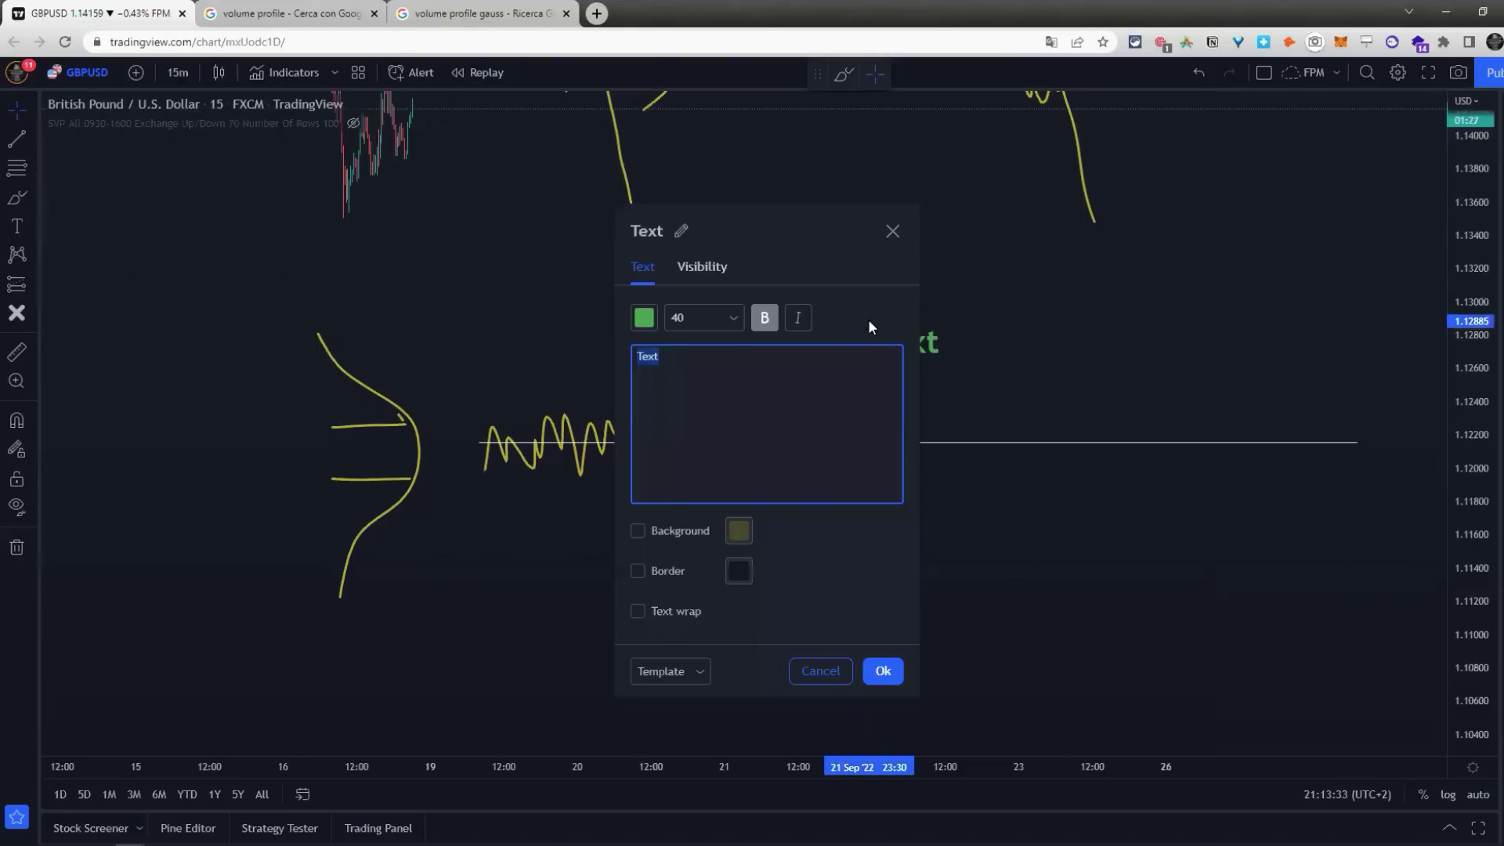
type("Fair value")
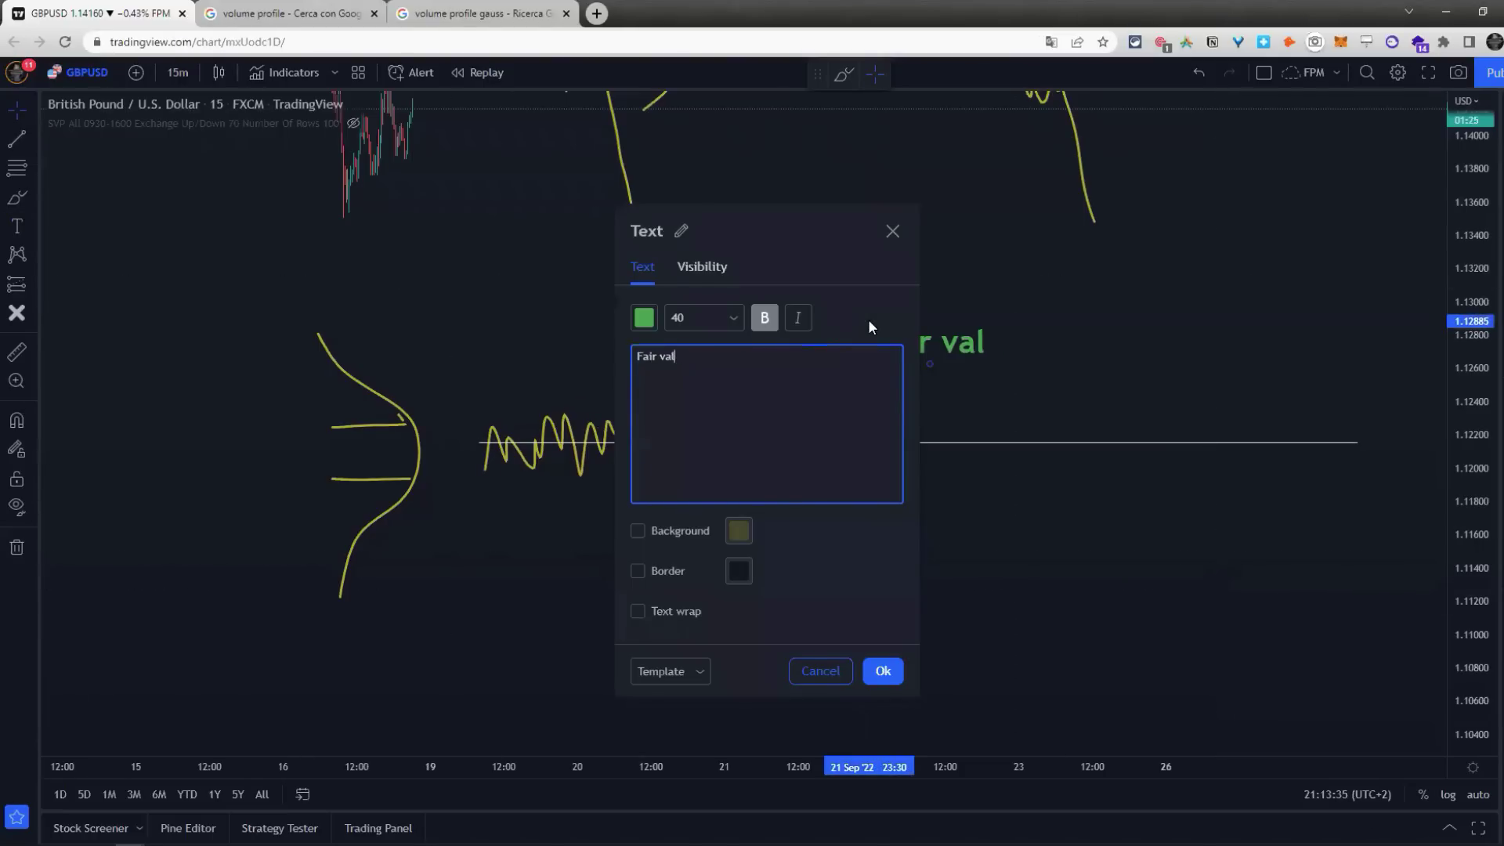
left_click(890, 672)
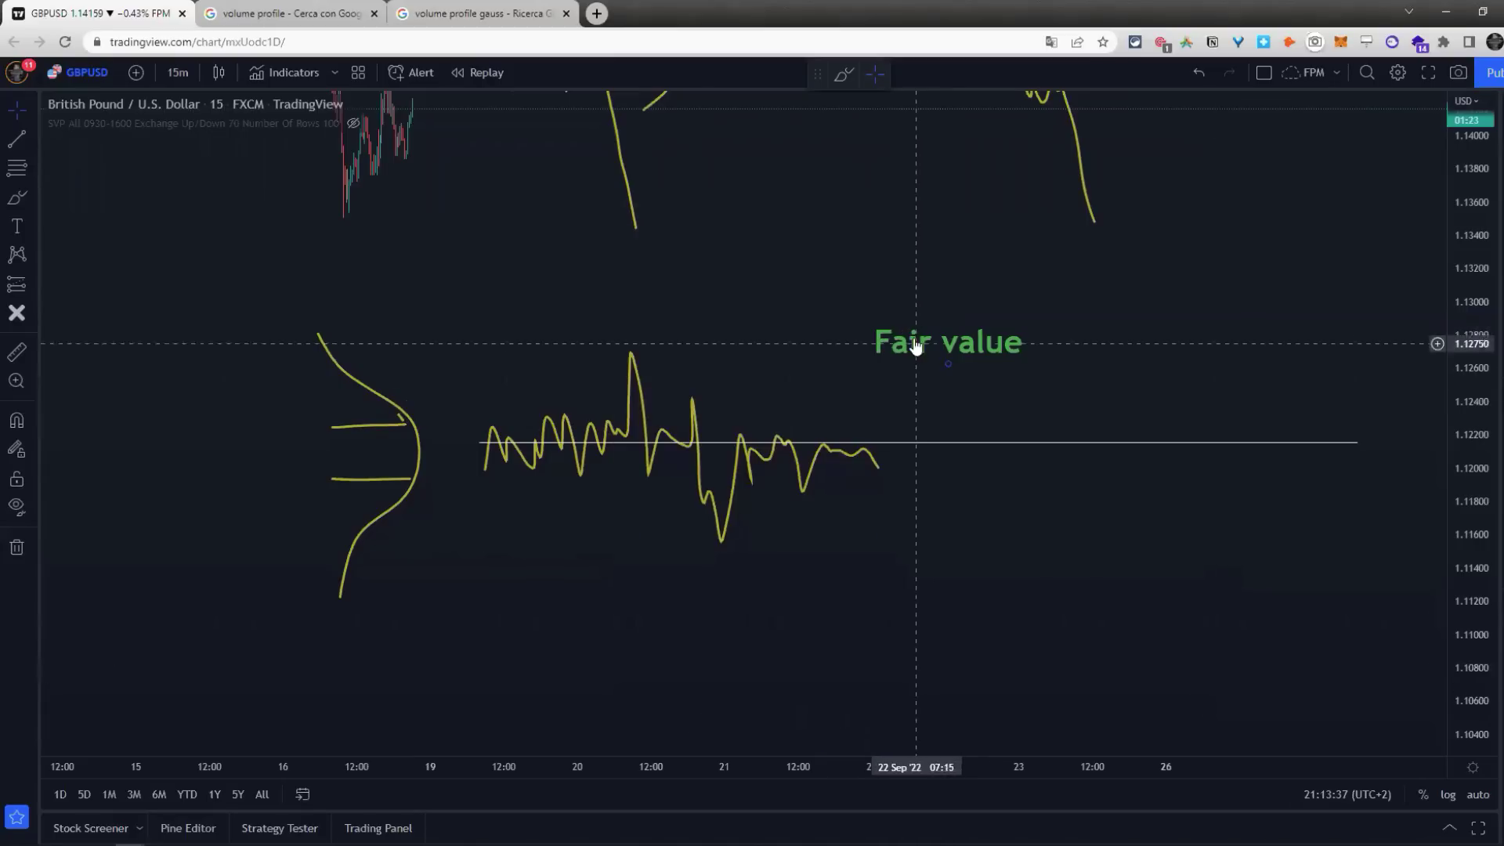
left_click_drag(914, 339, 988, 333)
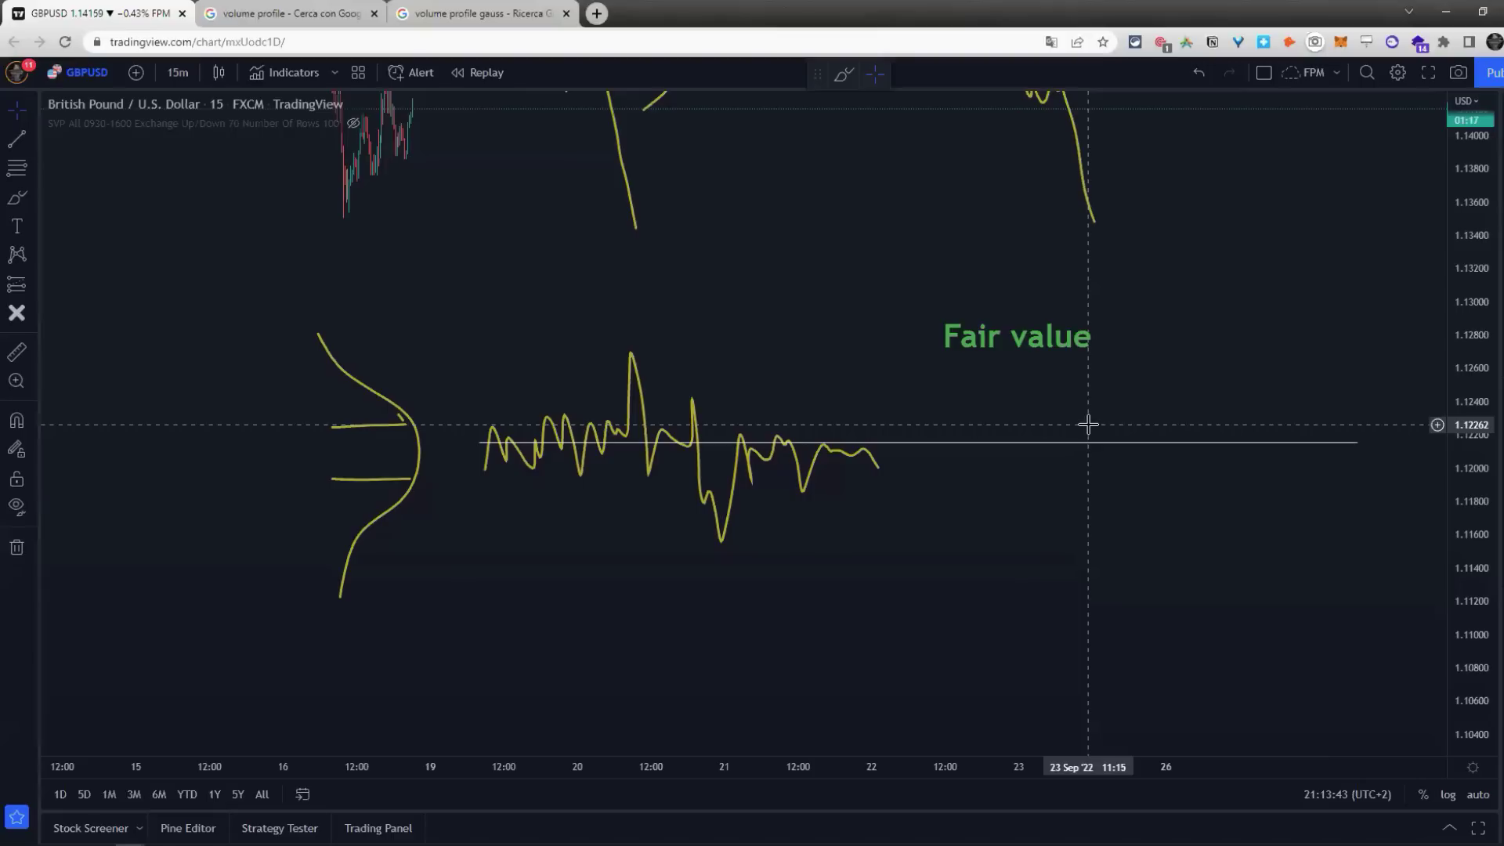
Step: Circle the spike and the dip with arrows, and draw two yellow lines bracketing the range
left_click(17, 197)
mouse_move(618, 342)
left_mouse_down()
mouse_move(611, 356)
mouse_move(620, 345)
left_mouse_up()
mouse_move(621, 251)
left_mouse_down()
mouse_move(627, 279)
mouse_move(596, 288)
left_mouse_up()
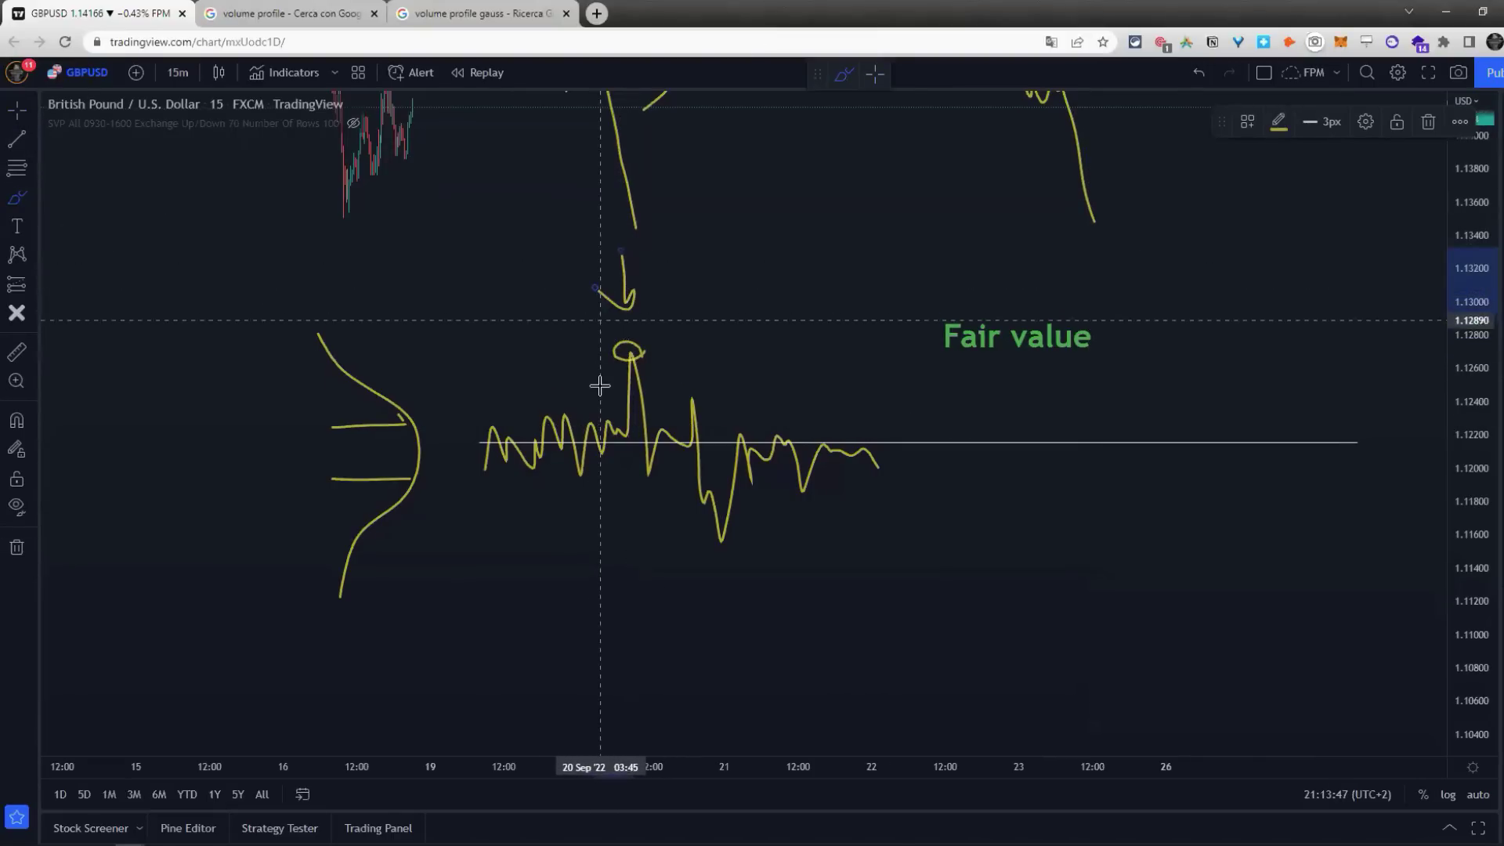
left_click_drag(721, 548, 732, 553)
mouse_move(729, 654)
left_mouse_down()
mouse_move(721, 593)
mouse_move(703, 613)
left_mouse_up()
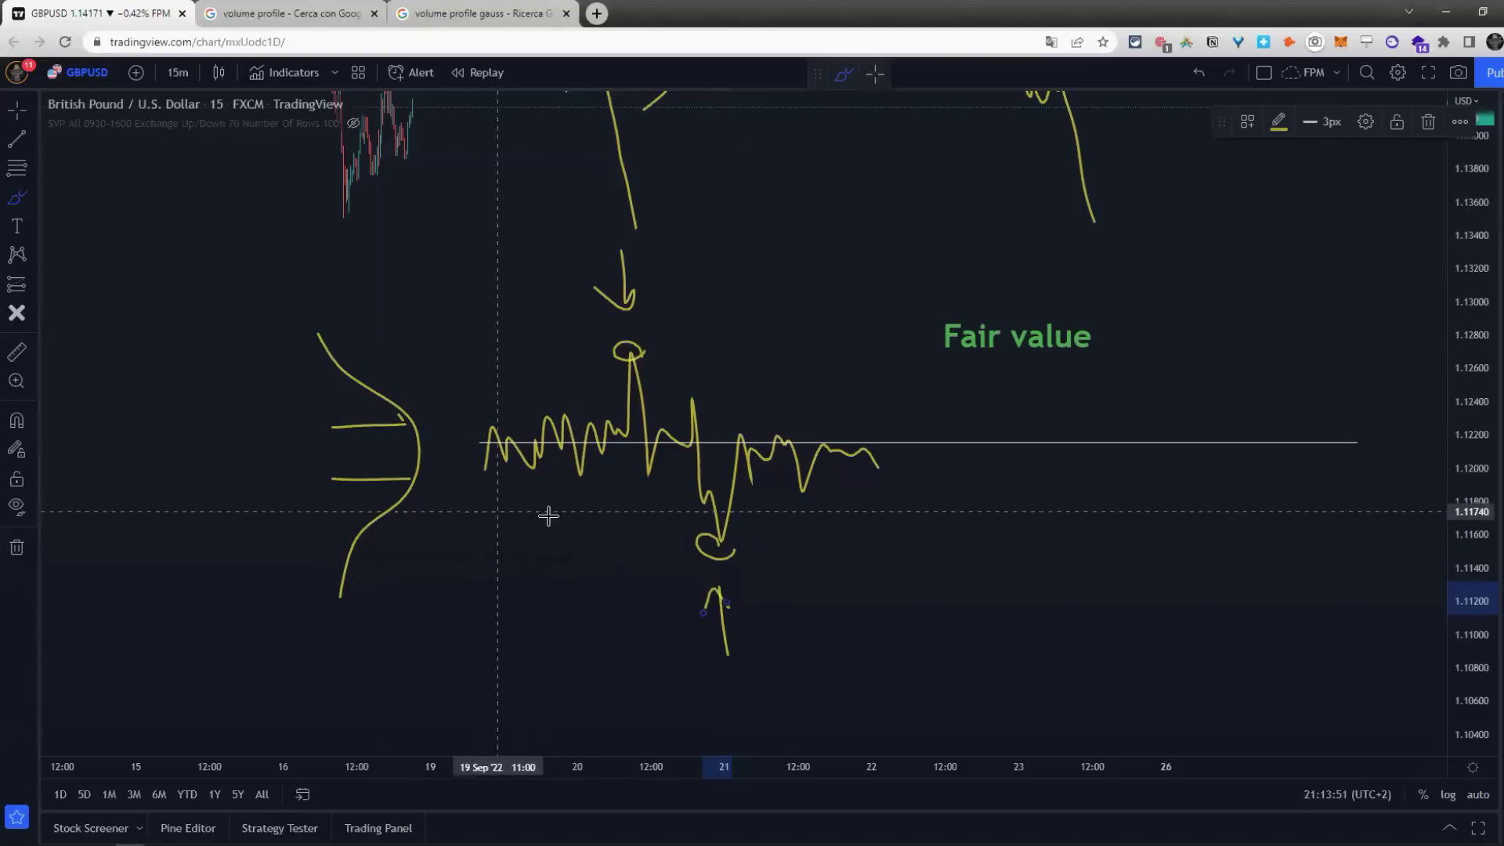
left_click_drag(375, 490, 782, 495)
left_click_drag(399, 427, 869, 418)
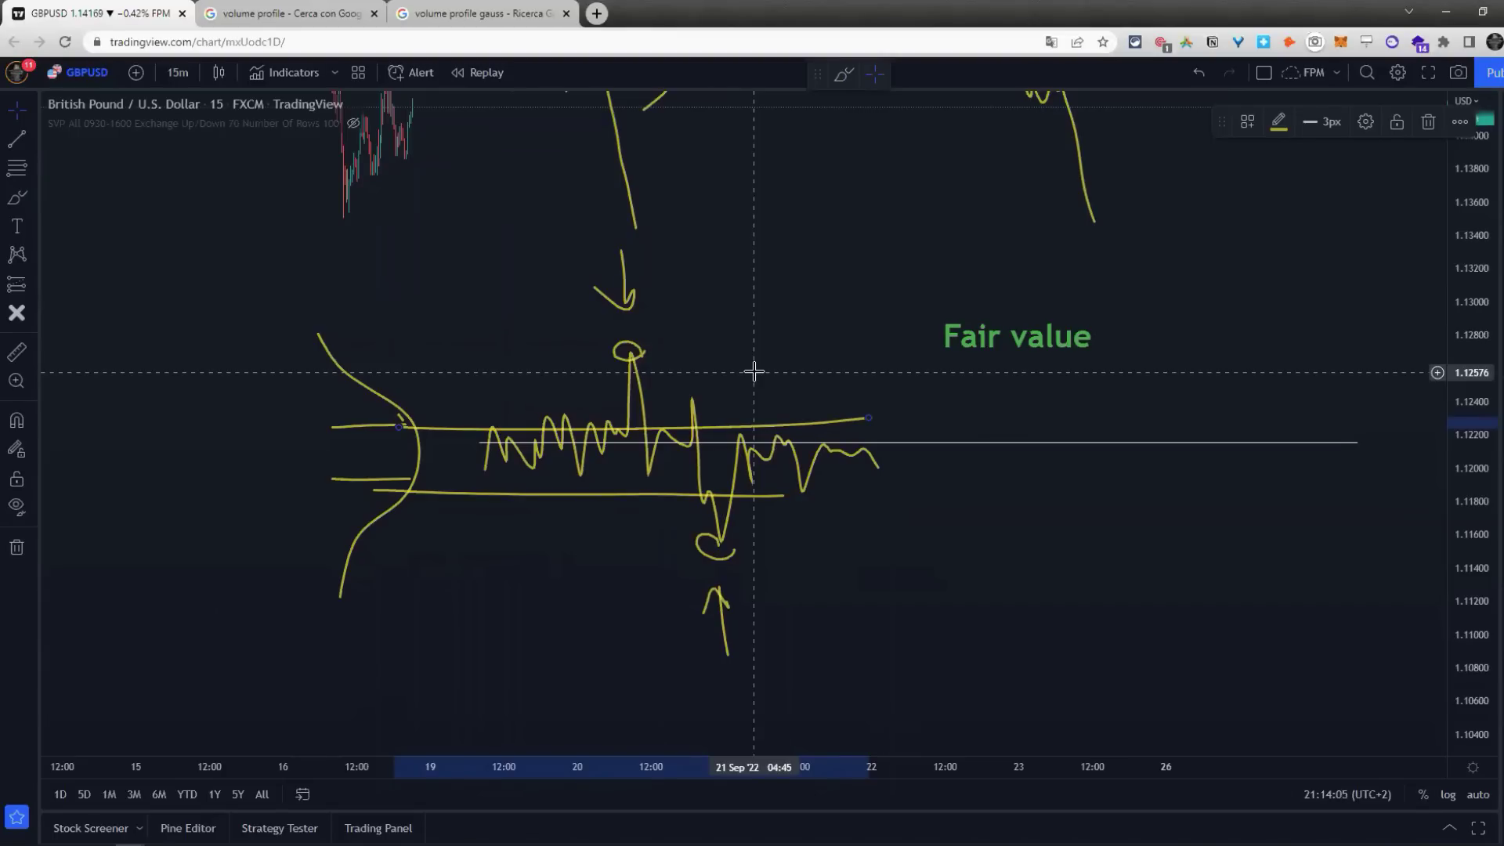
Step: Extend the brush sketch down to a second circled low with an upward arrow, removing the extra steep-drop stroke
mouse_move(856, 413)
left_mouse_down()
mouse_move(900, 502)
mouse_move(819, 418)
mouse_move(879, 540)
mouse_move(885, 603)
left_mouse_up()
left_click(23, 196)
mouse_move(871, 593)
left_mouse_down()
mouse_move(876, 642)
mouse_move(887, 603)
left_mouse_up()
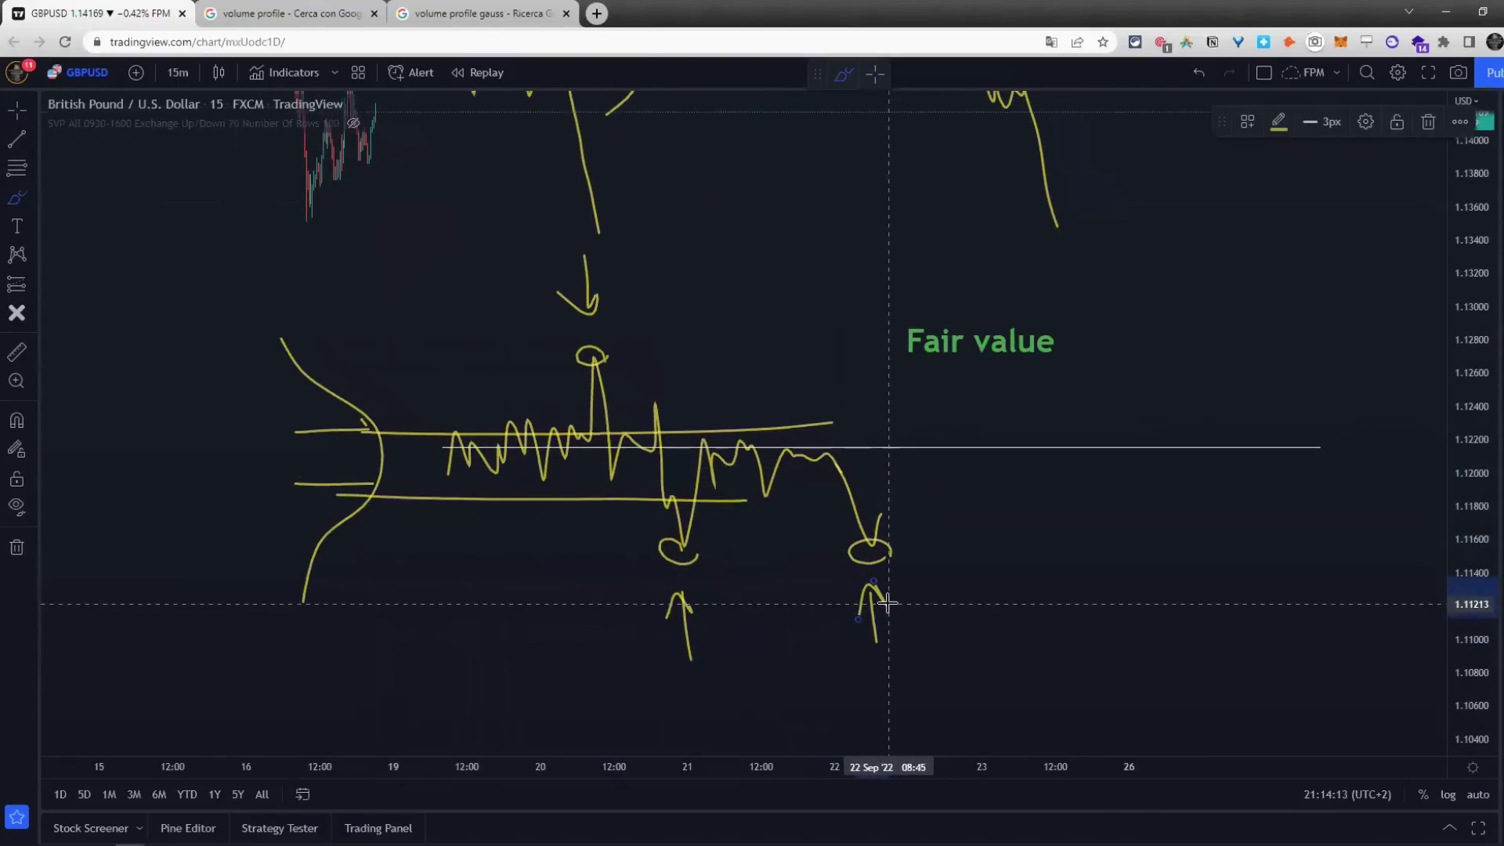
mouse_move(873, 541)
left_mouse_down()
mouse_move(891, 496)
mouse_move(991, 746)
left_mouse_up()
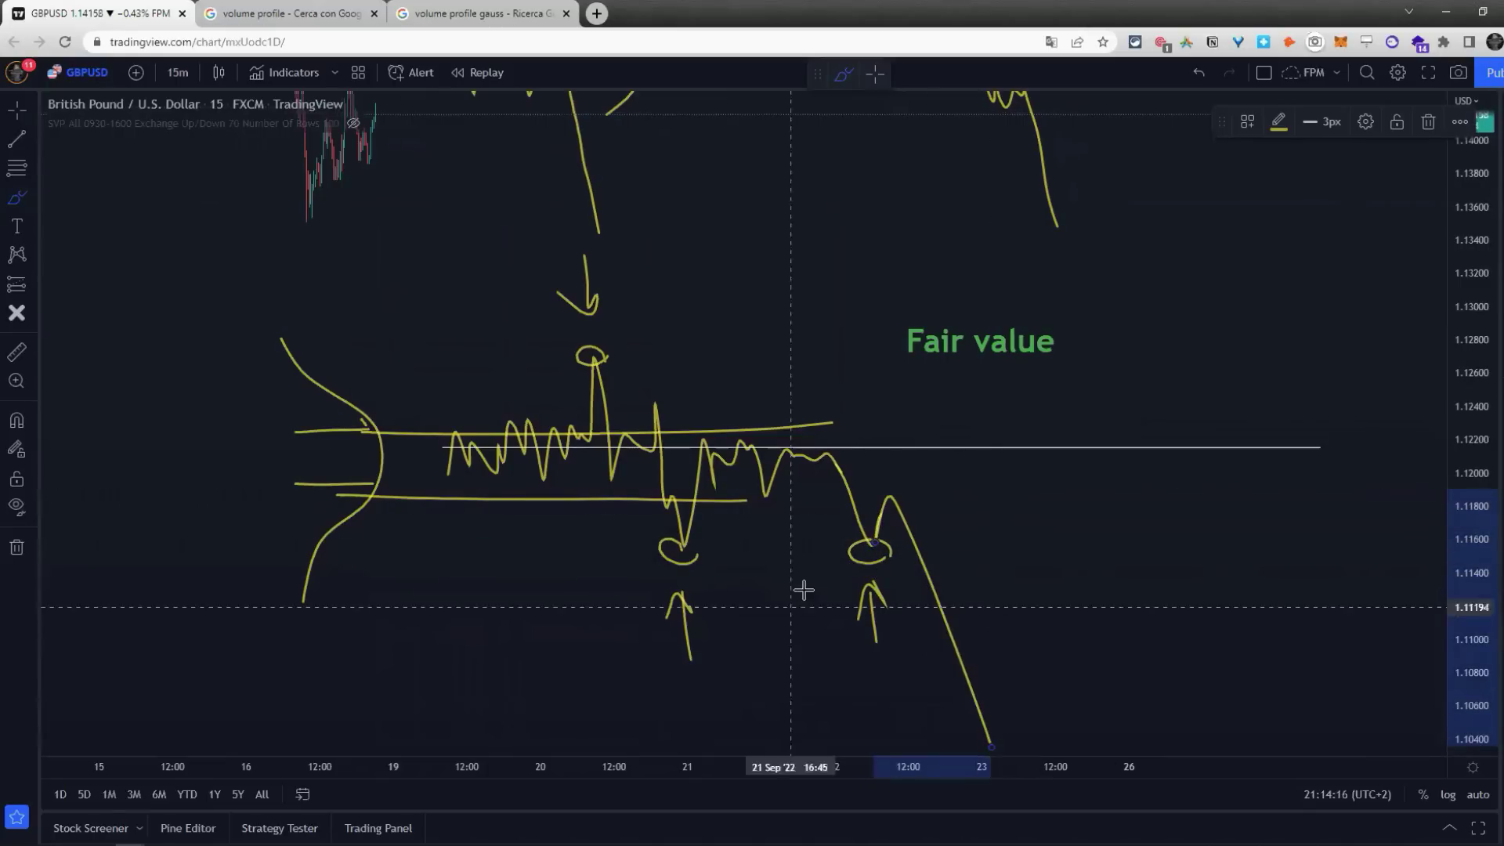
right_click(923, 561)
left_click(975, 845)
left_click_drag(993, 655, 960, 600)
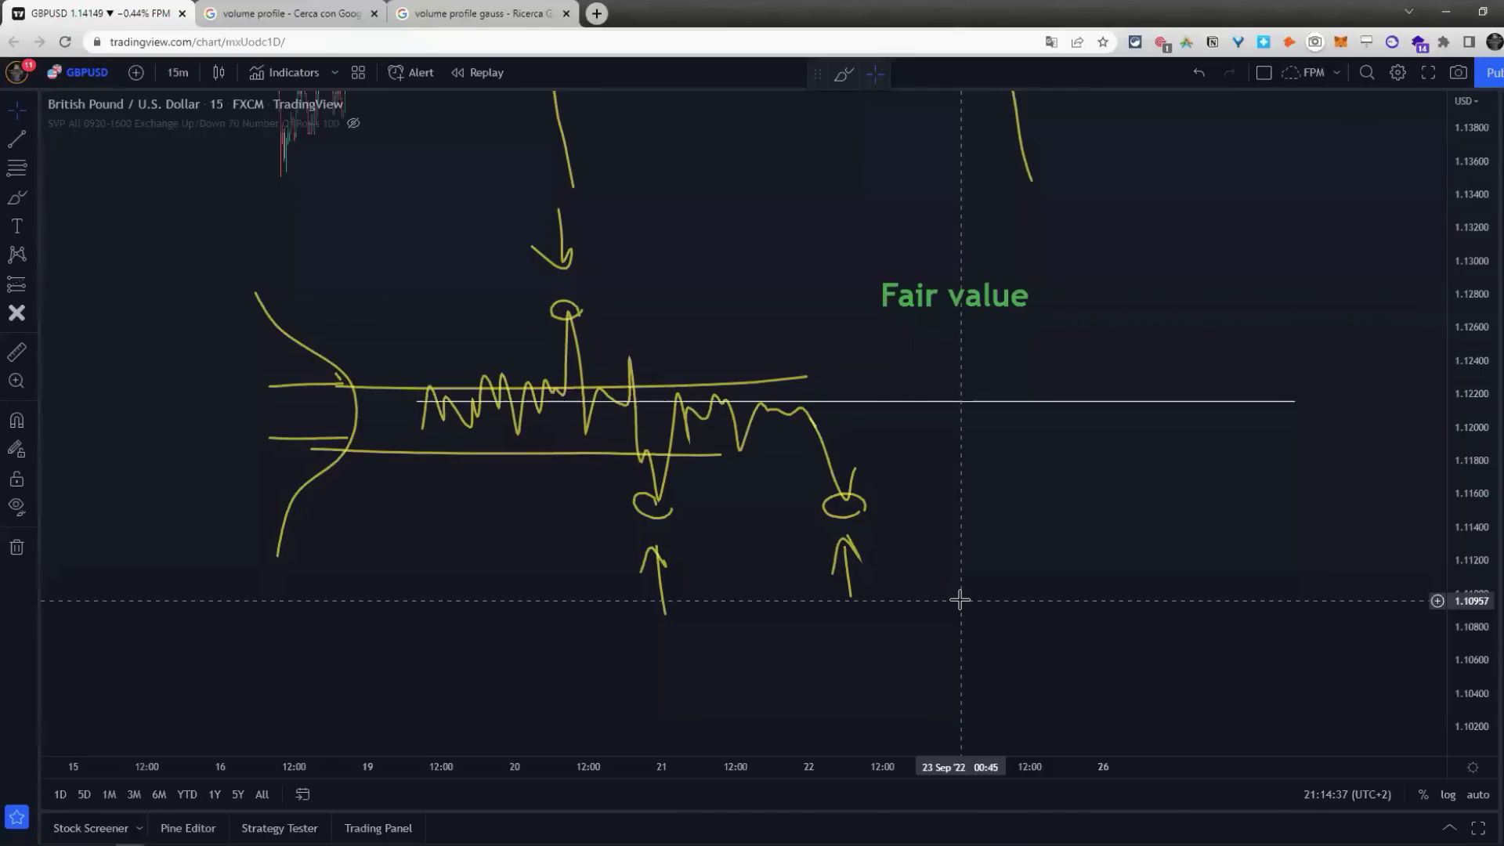
Step: Delete the white horizontal line, both yellow level lines, and the circle and arrows at the dip
left_click(816, 403)
key("Delete")
left_click(765, 384)
key("Delete")
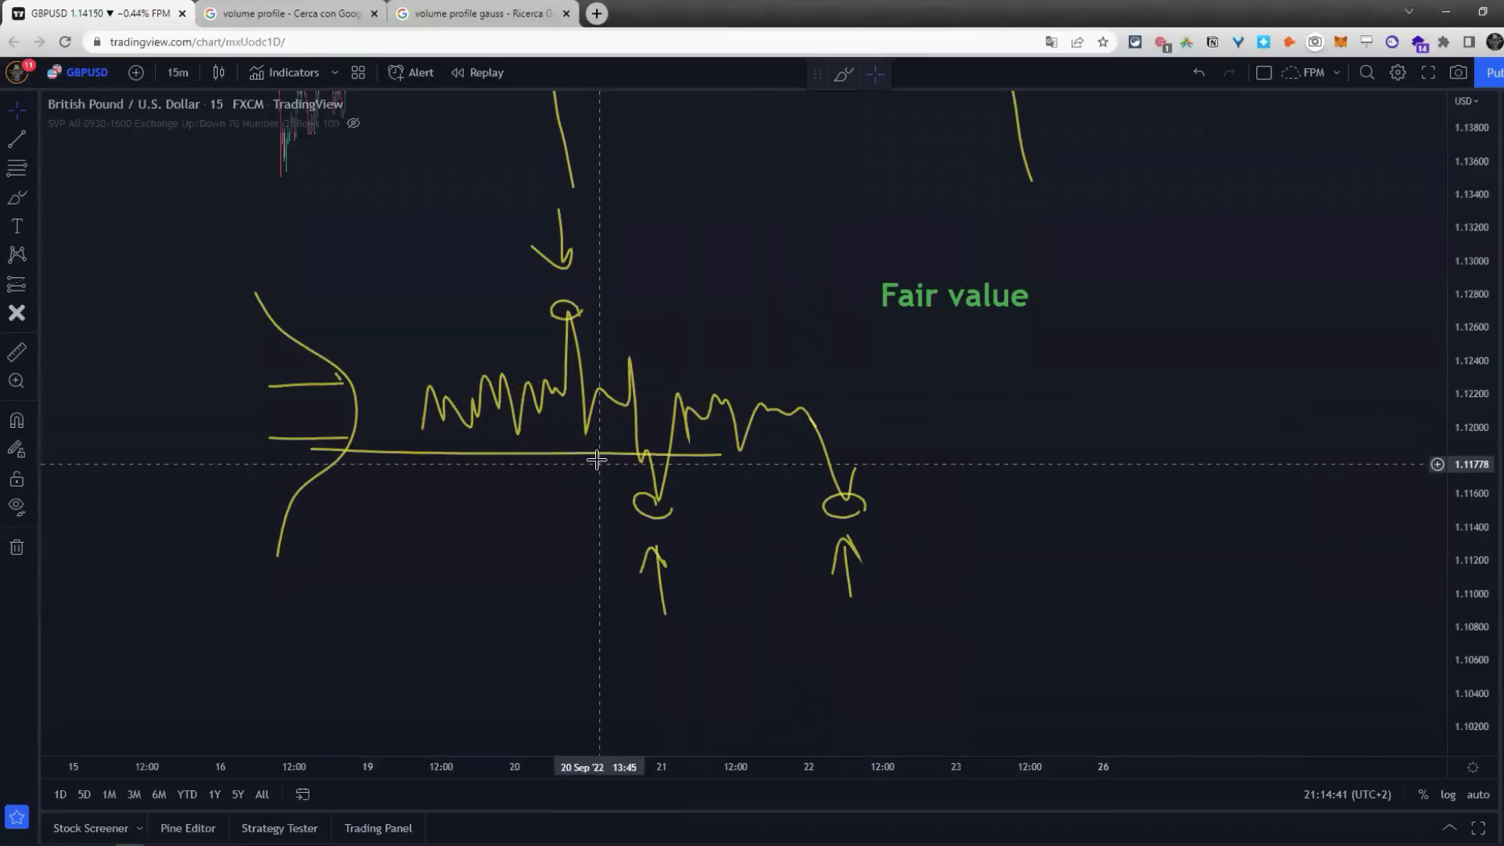
left_click(612, 455)
key("Delete")
left_click(642, 503)
key("Delete")
left_click(658, 561)
key("Delete")
left_click(837, 541)
key("Delete")
left_click(839, 546)
key("Delete")
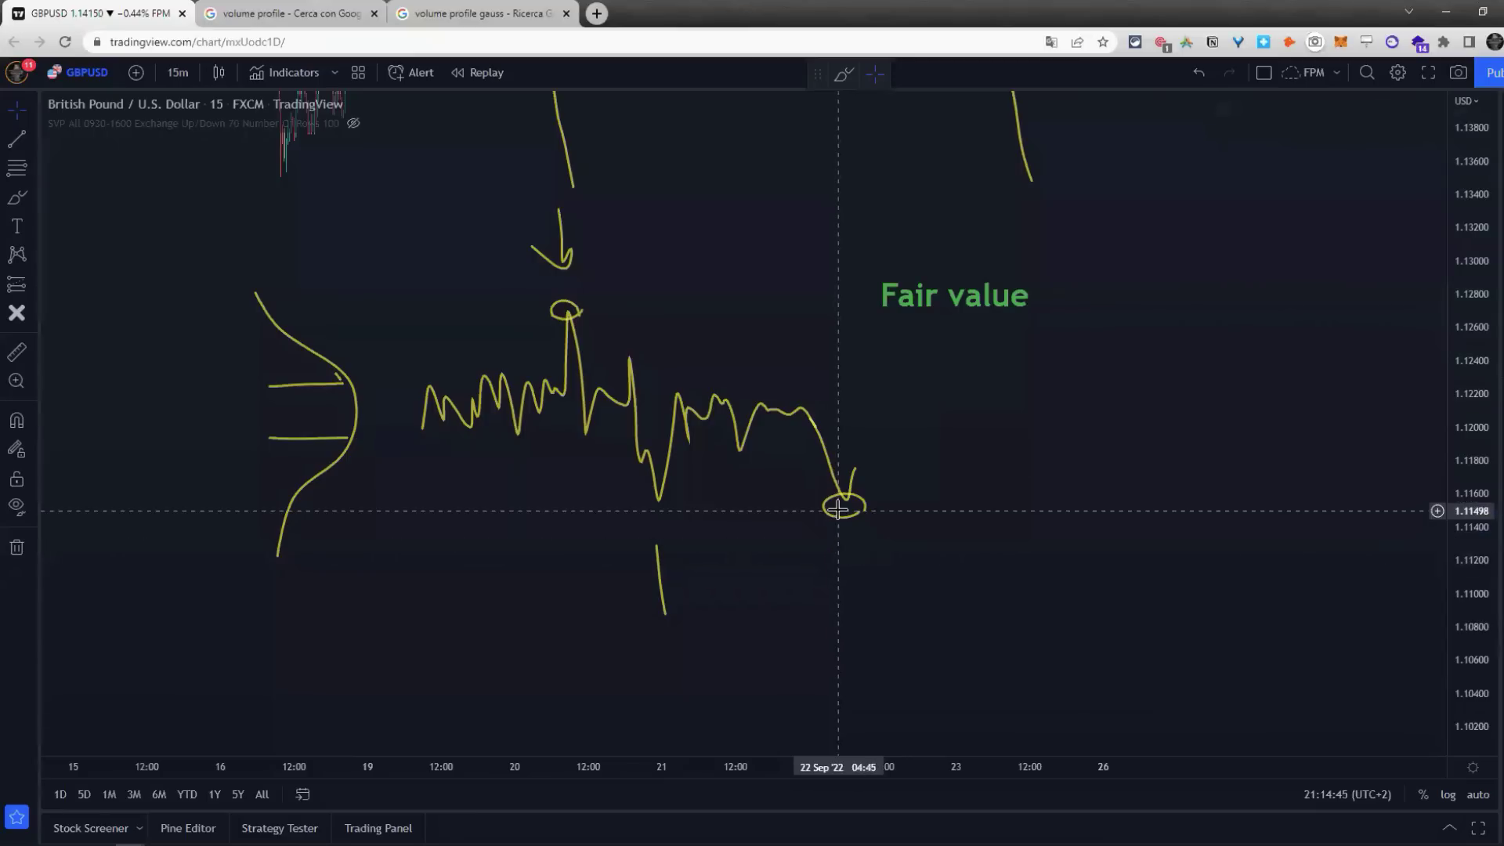
Step: Delete the later low's circle, the spike's circle and arrow, the bell curve and its short level lines
left_click(833, 524)
key("Delete")
left_click(658, 571)
key("Delete")
left_click(586, 314)
key("Delete")
left_click(569, 257)
key("Delete")
left_click(353, 390)
key("Delete")
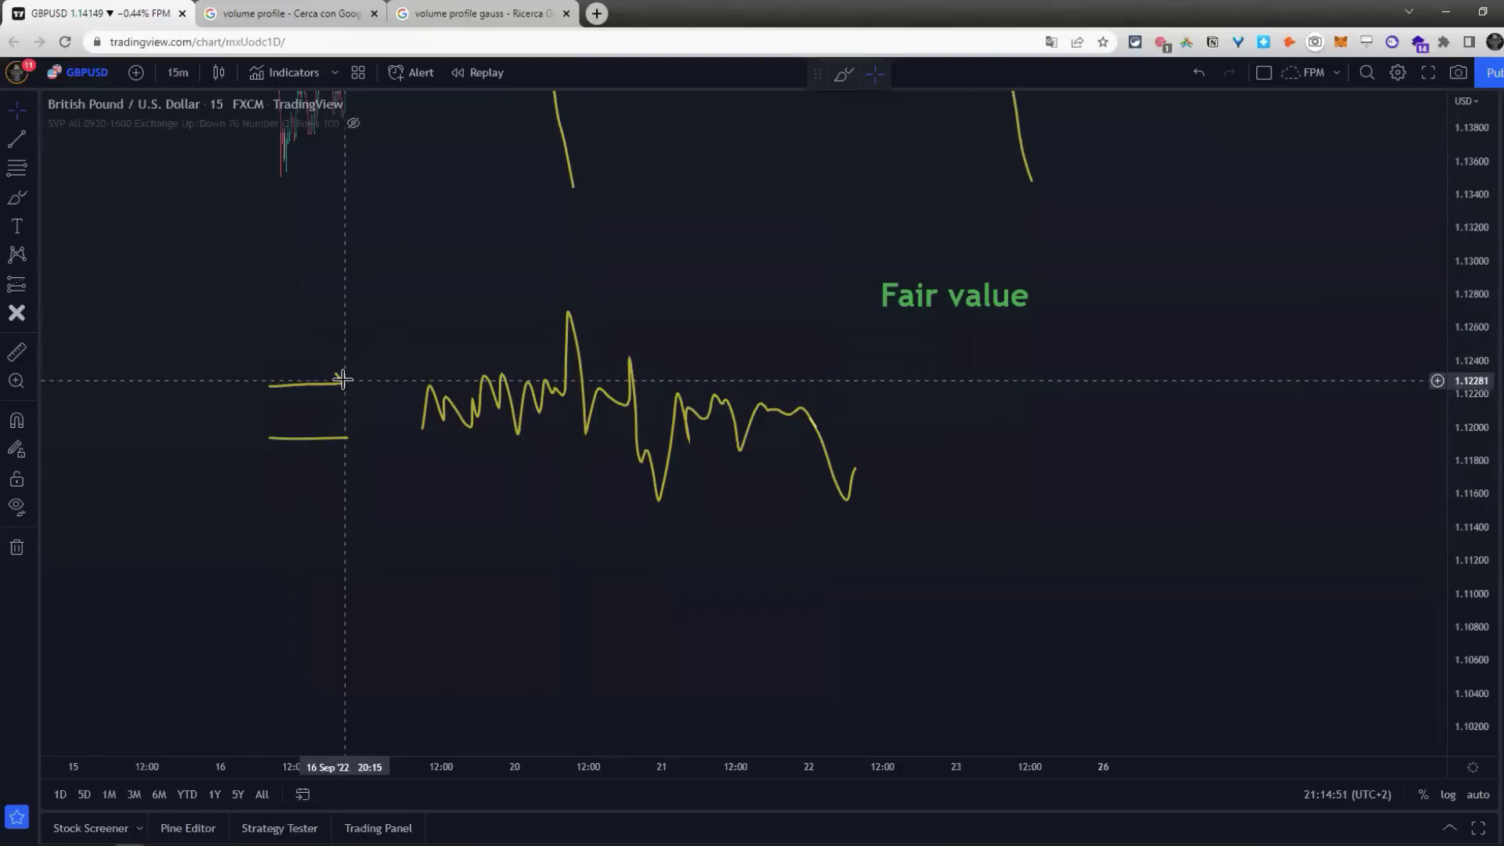
left_click(332, 436)
key("Delete")
left_click(326, 386)
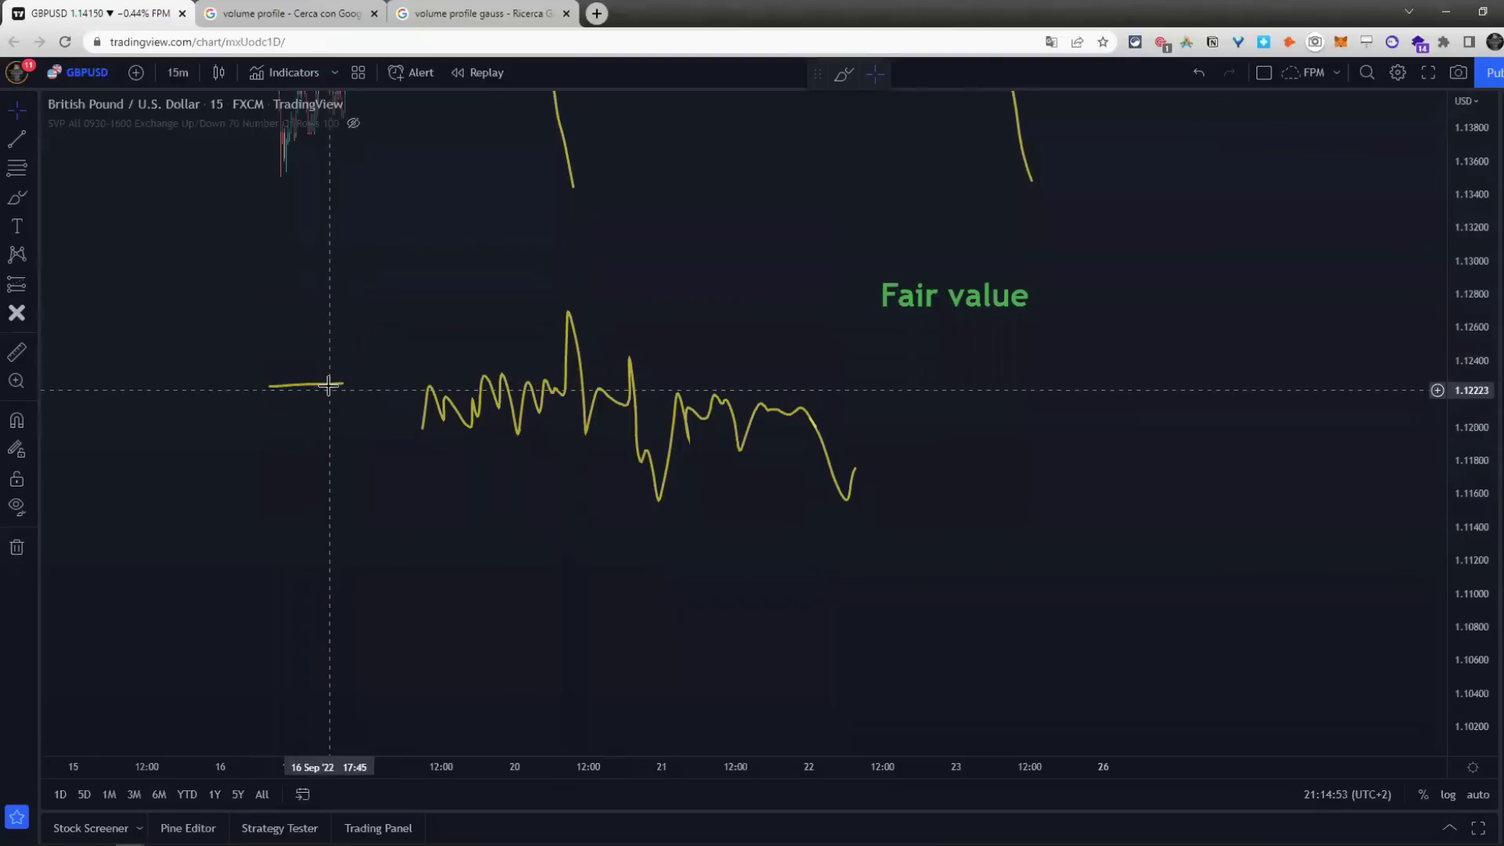
key("Delete")
left_click(15, 202)
left_click(64, 259)
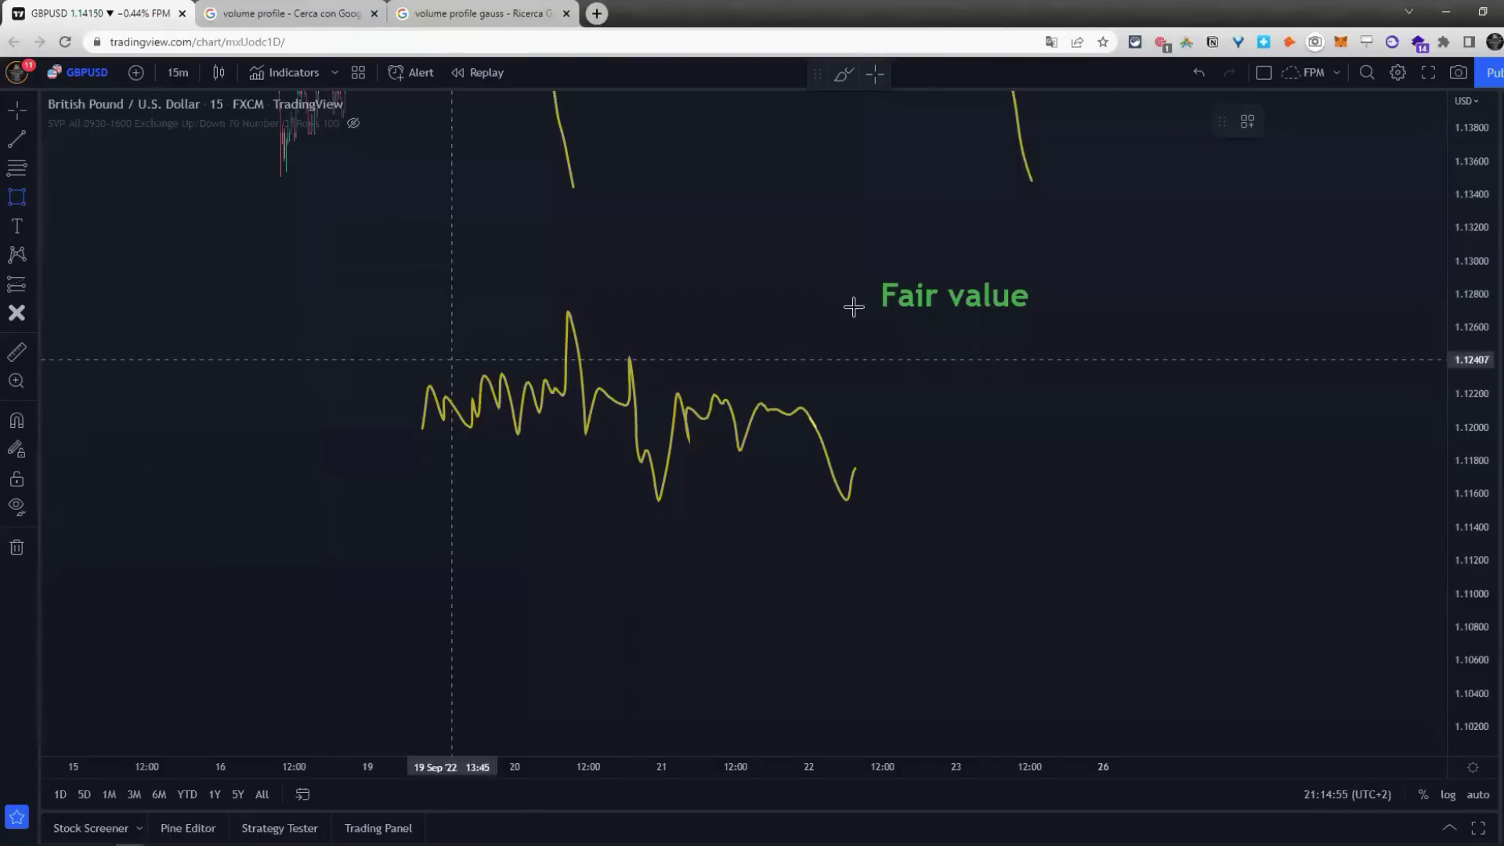
Step: Draw a thin red zone right of the sketch's end and label it 'VPOC' above it
left_click_drag(815, 401, 1308, 416)
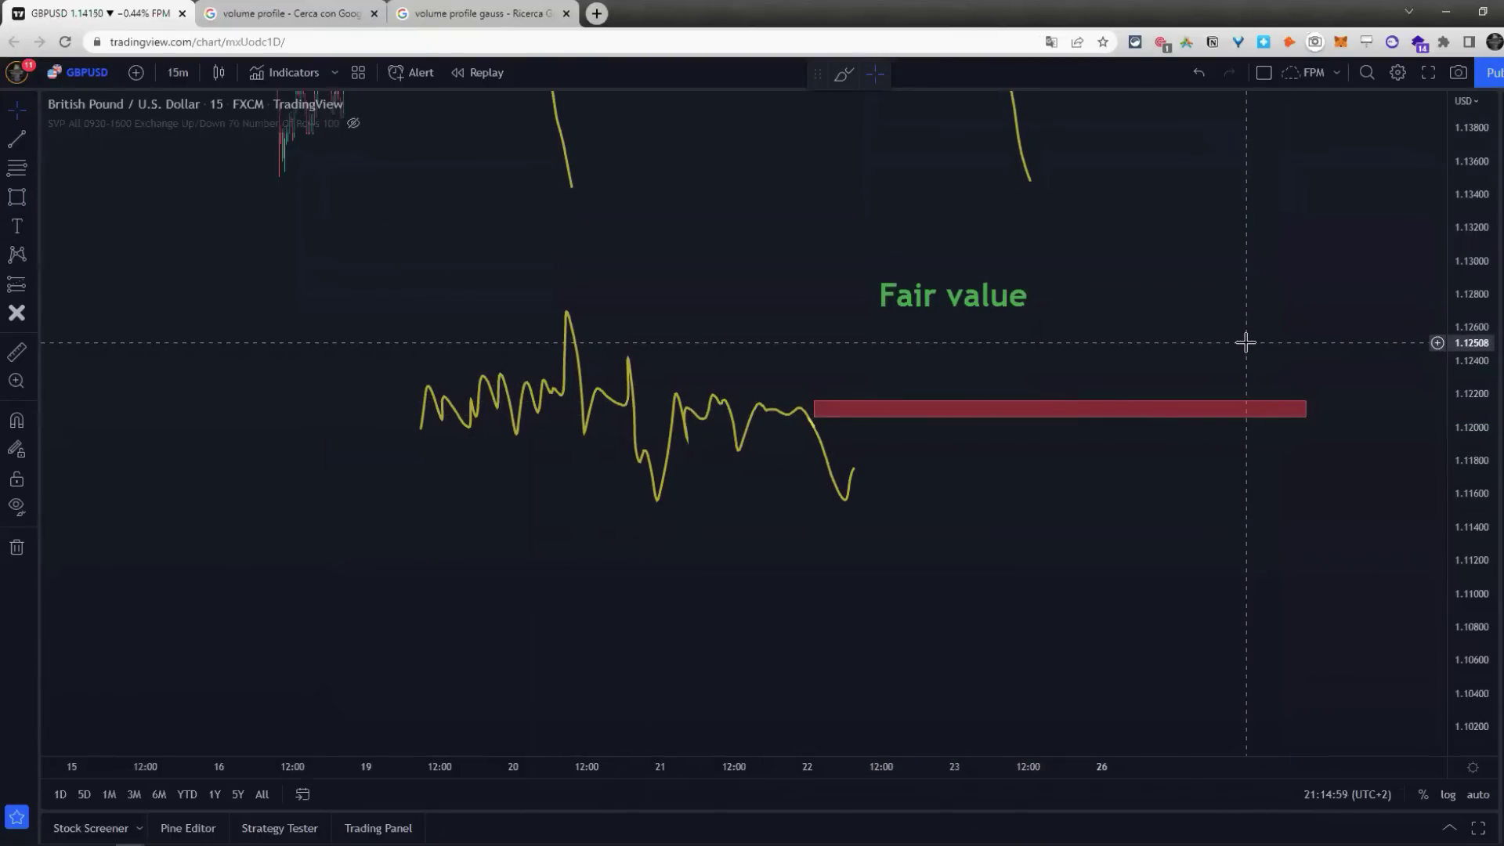
left_click(17, 226)
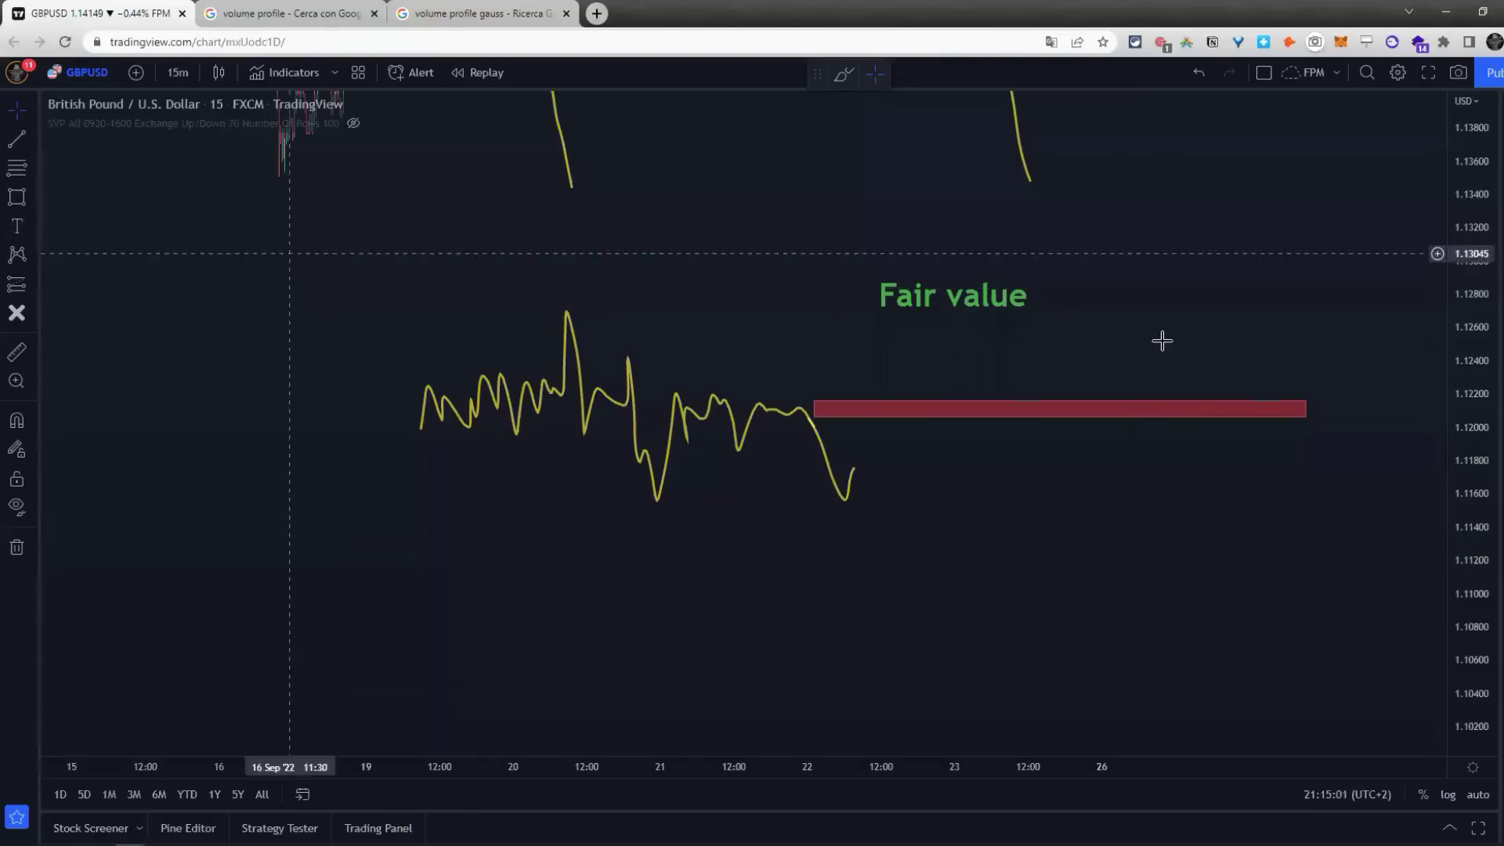
left_click(1156, 374)
type("VPOC")
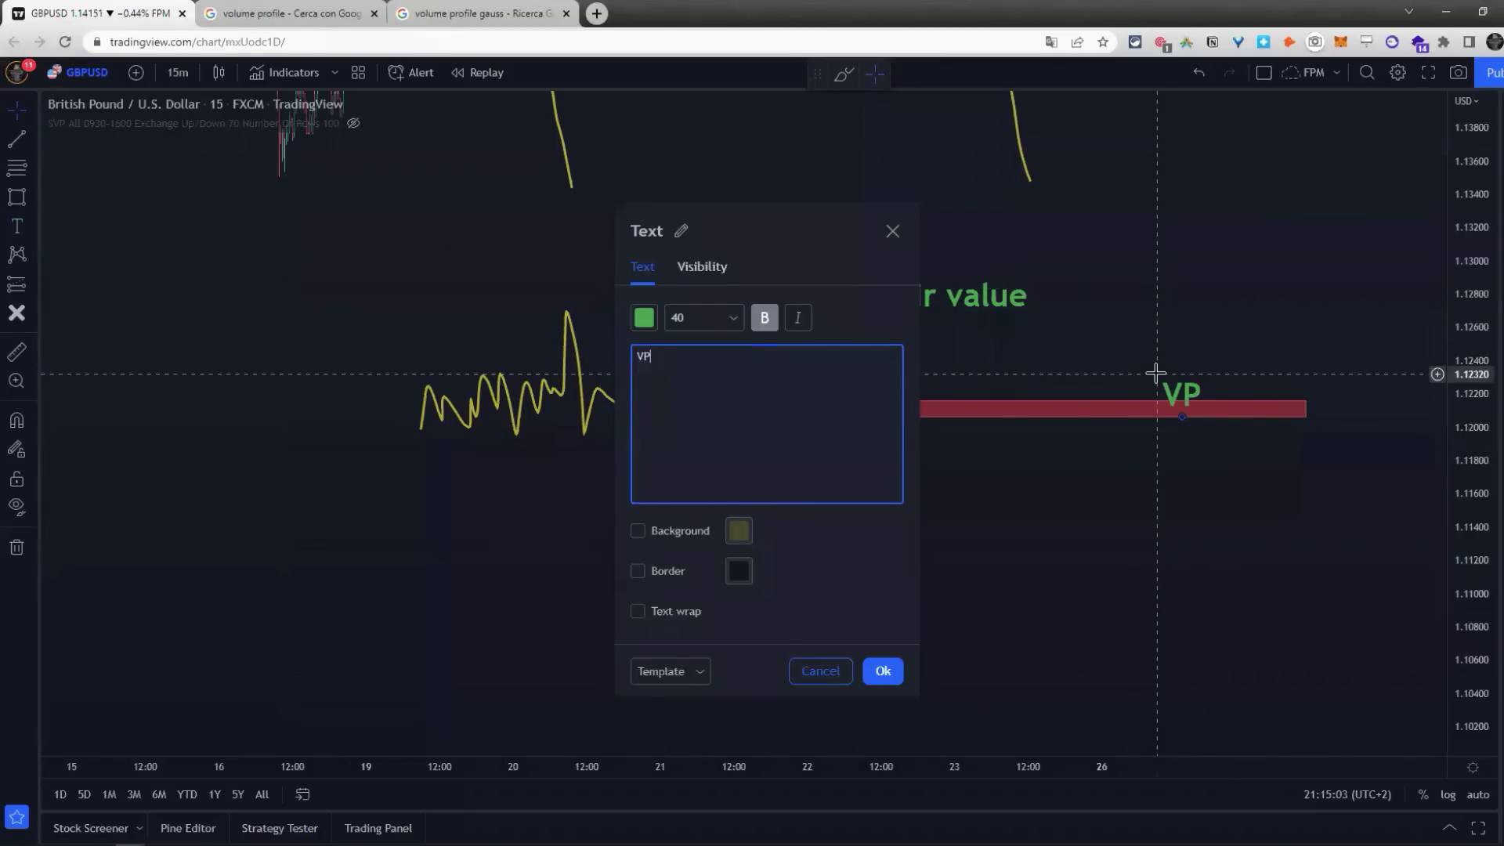
left_click(1192, 403)
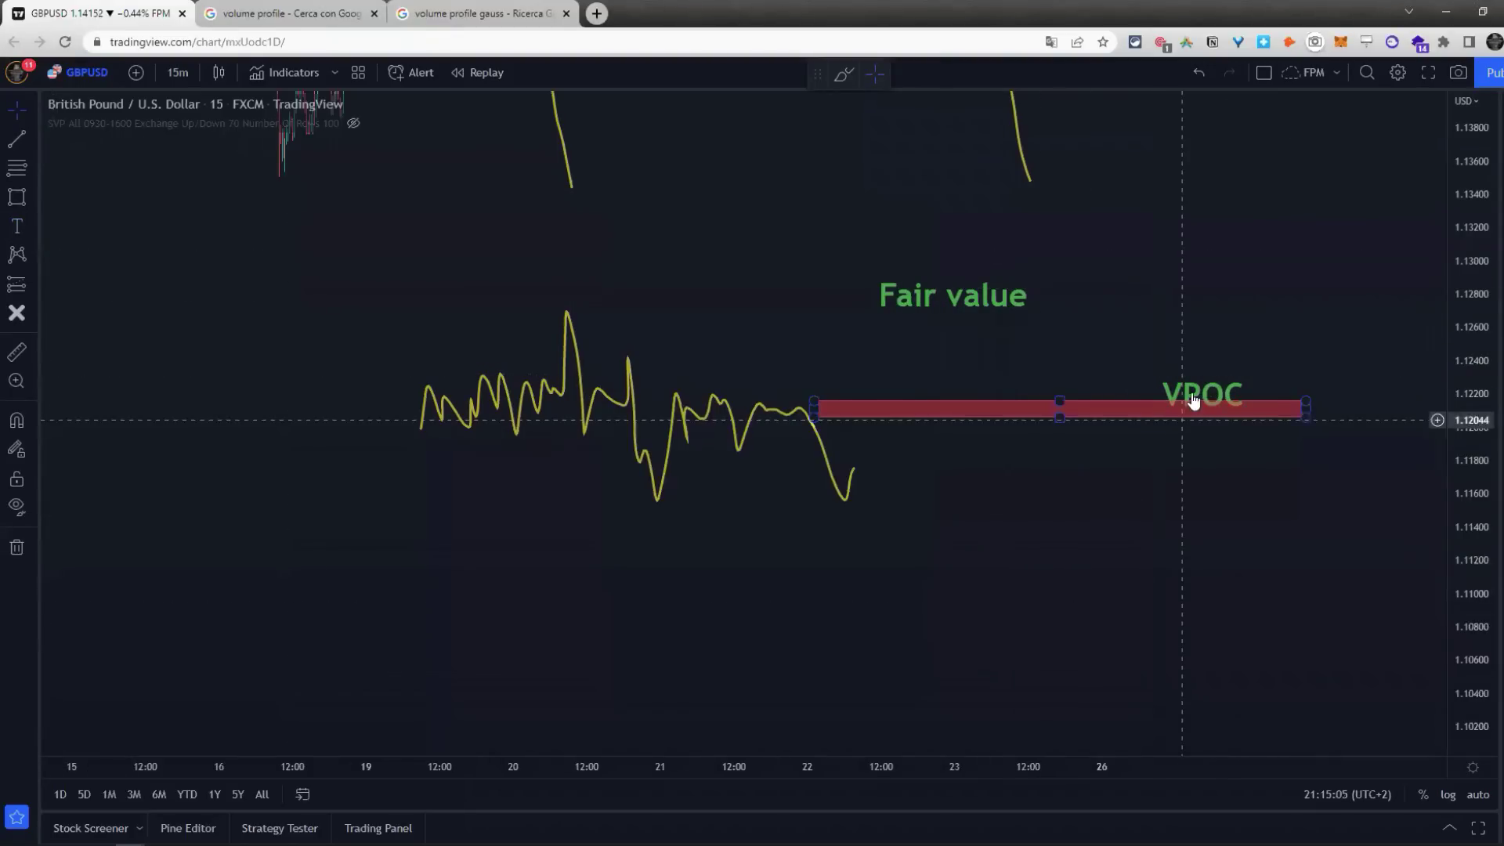
left_click_drag(1192, 402, 1185, 326)
Step: Draw a white rejection sketch: a line rising into the red zone and a long drop away from it
left_click(17, 138)
left_click(958, 551)
left_click(994, 412)
left_click(16, 139)
left_click(997, 409)
left_click(1100, 656)
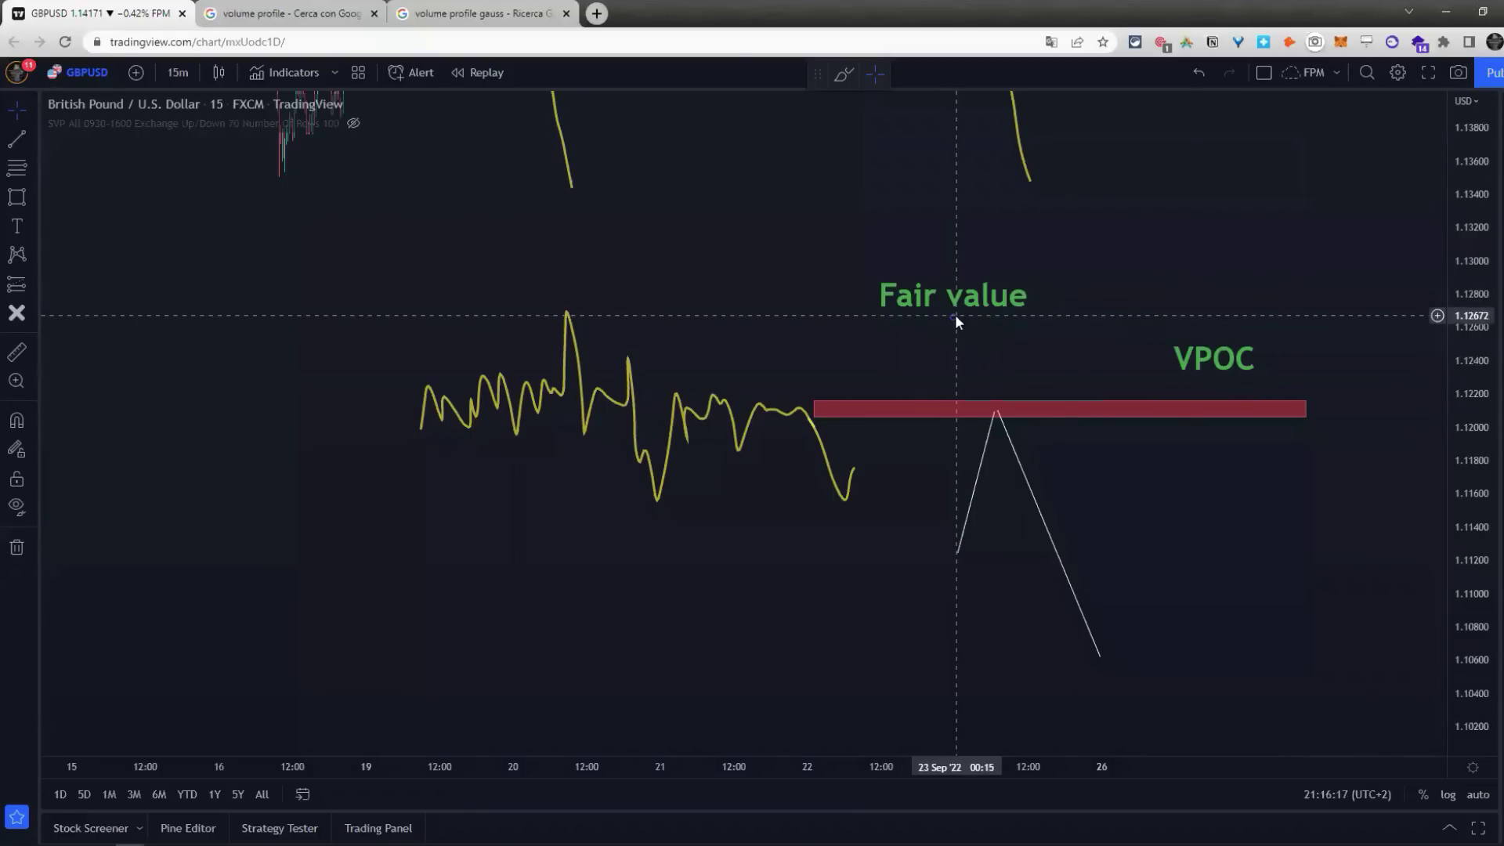
Step: Open the bell-curve value-area image in the 'volume profile gauss' Google Images results
key("ctrl+3")
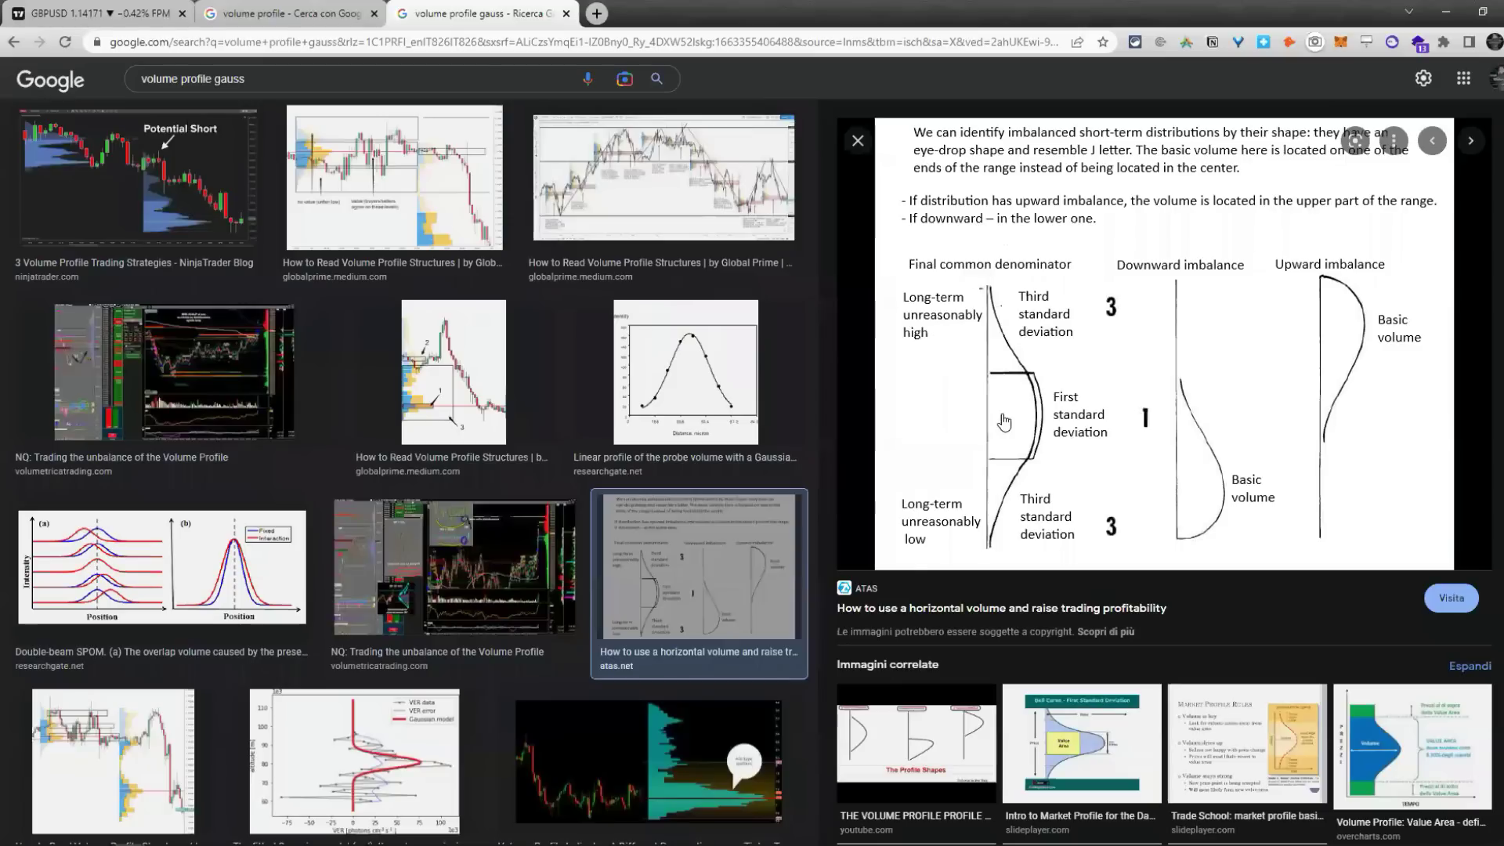
scroll(981, 386, "down", 5)
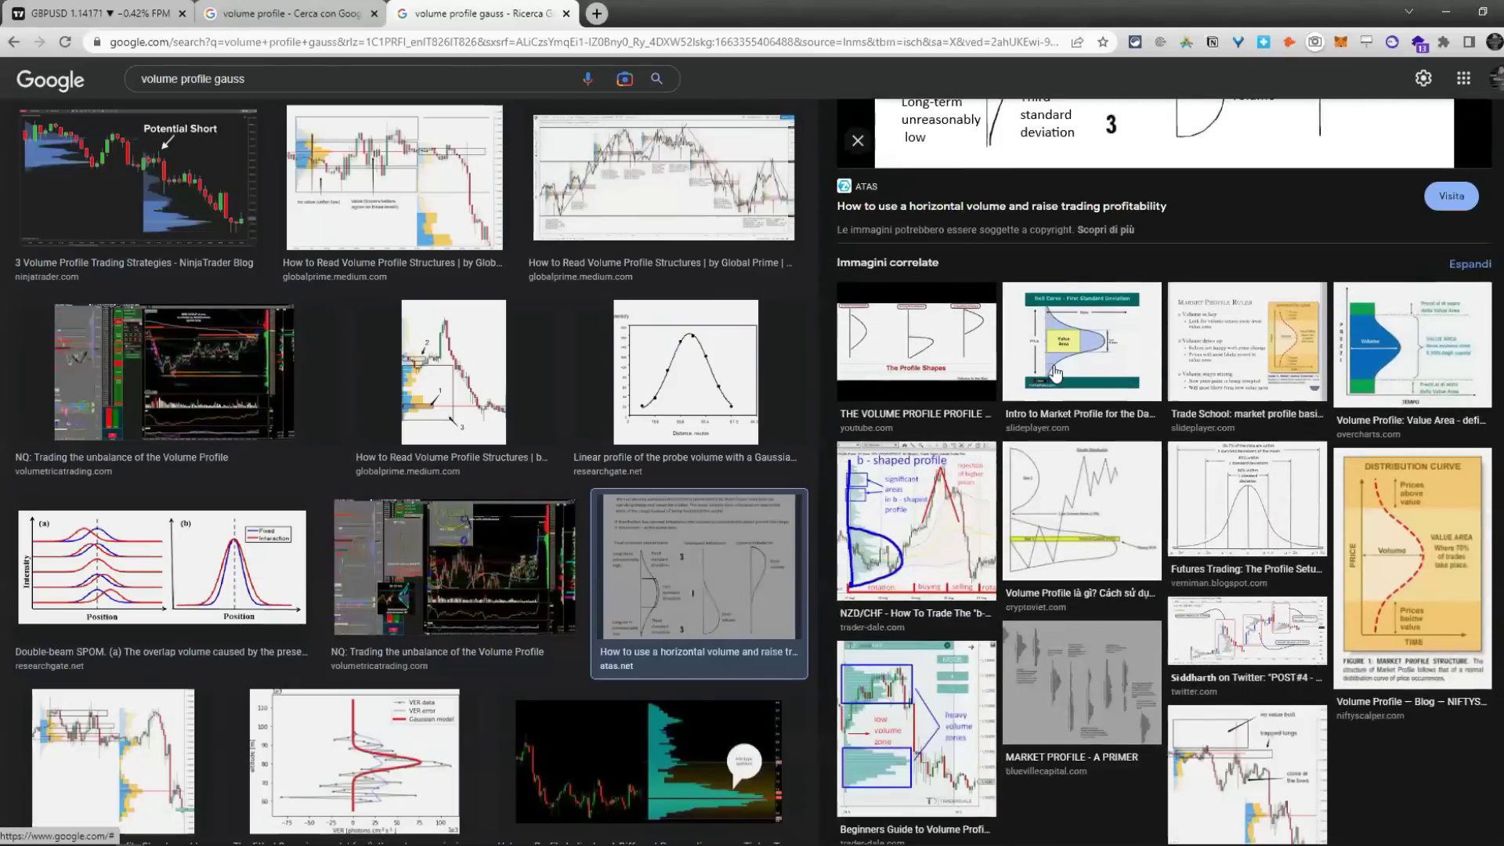
left_click(1132, 335)
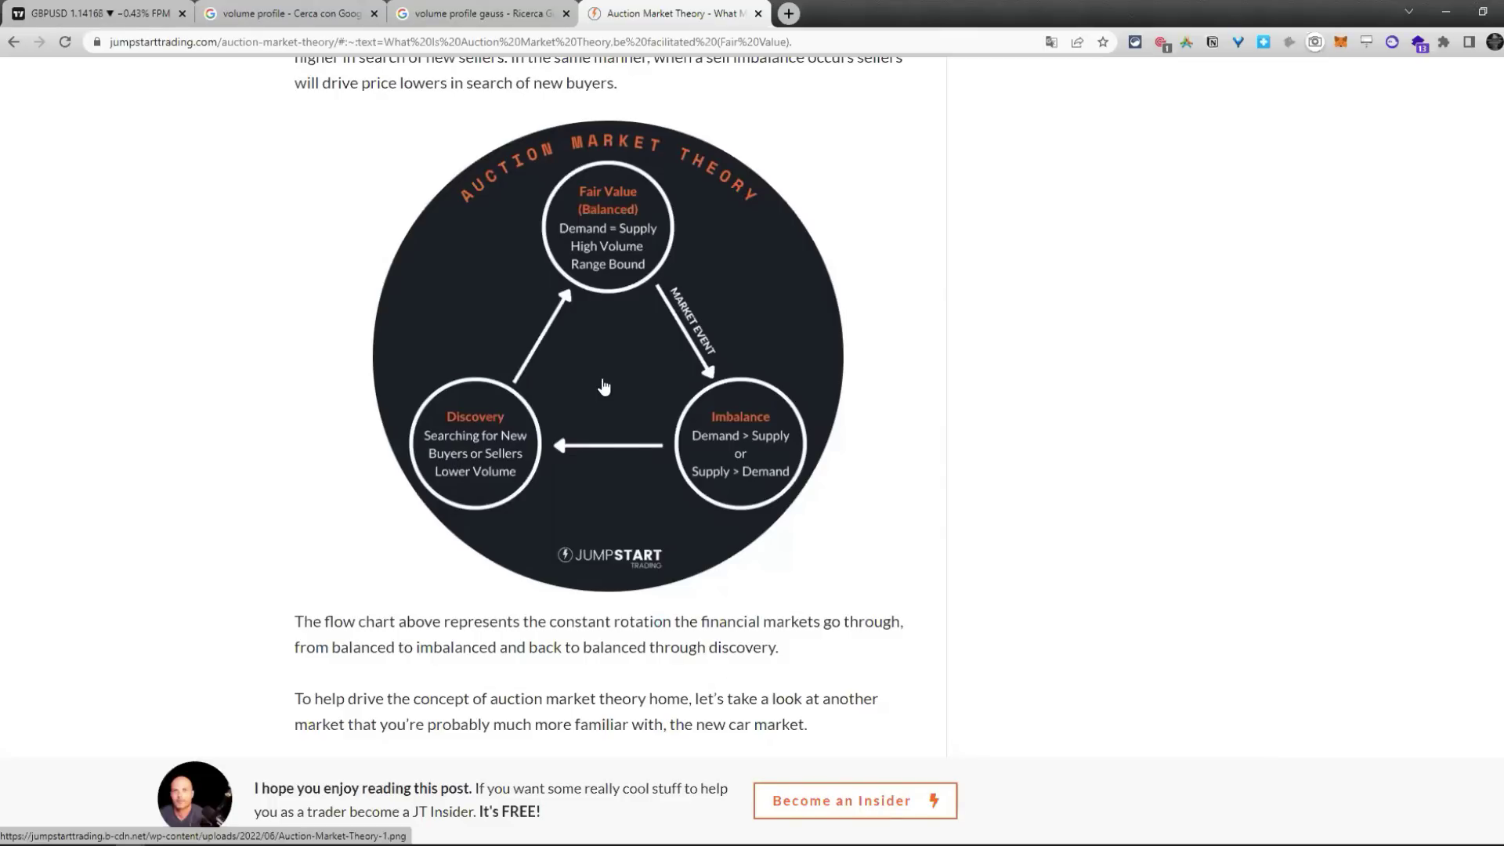
Step: Back on the GBPUSD chart, remove all drawings and draw the first legs of a white zigzag
left_click(96, 14)
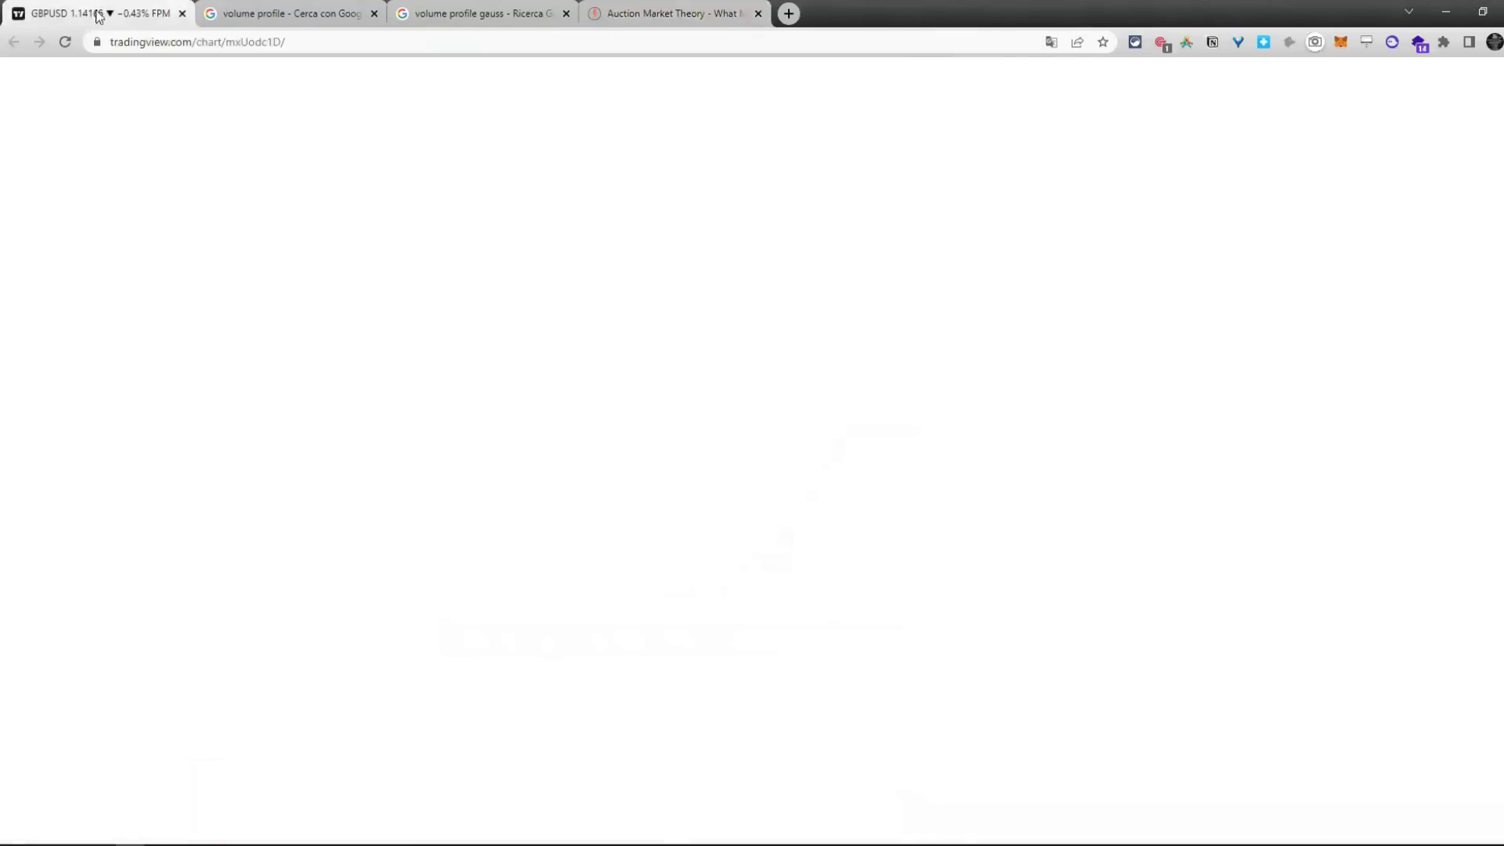
right_click(752, 446)
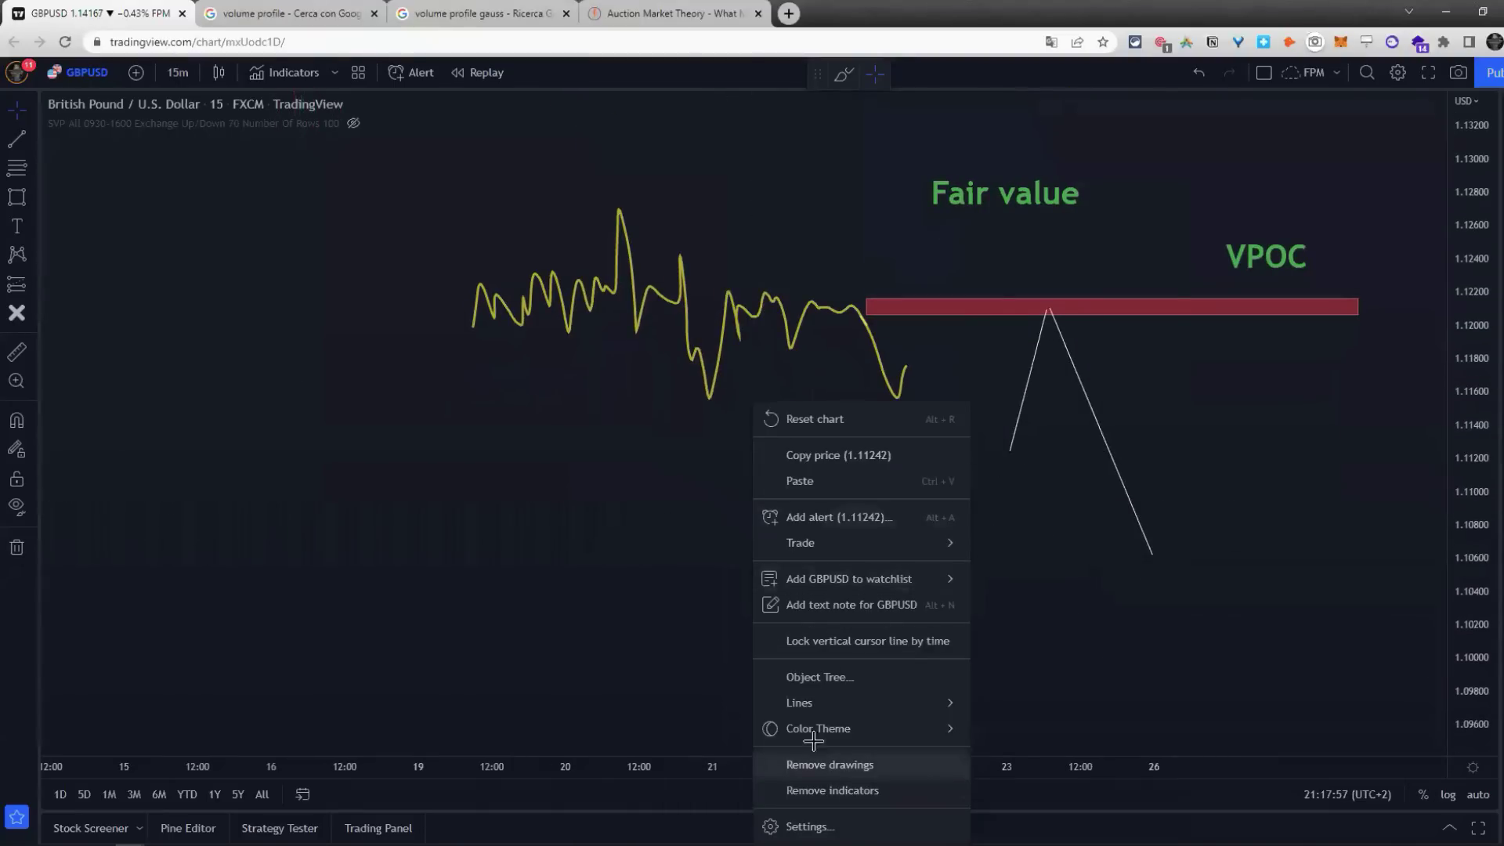
left_click(819, 766)
left_click(12, 147)
left_click(519, 286)
left_click(554, 399)
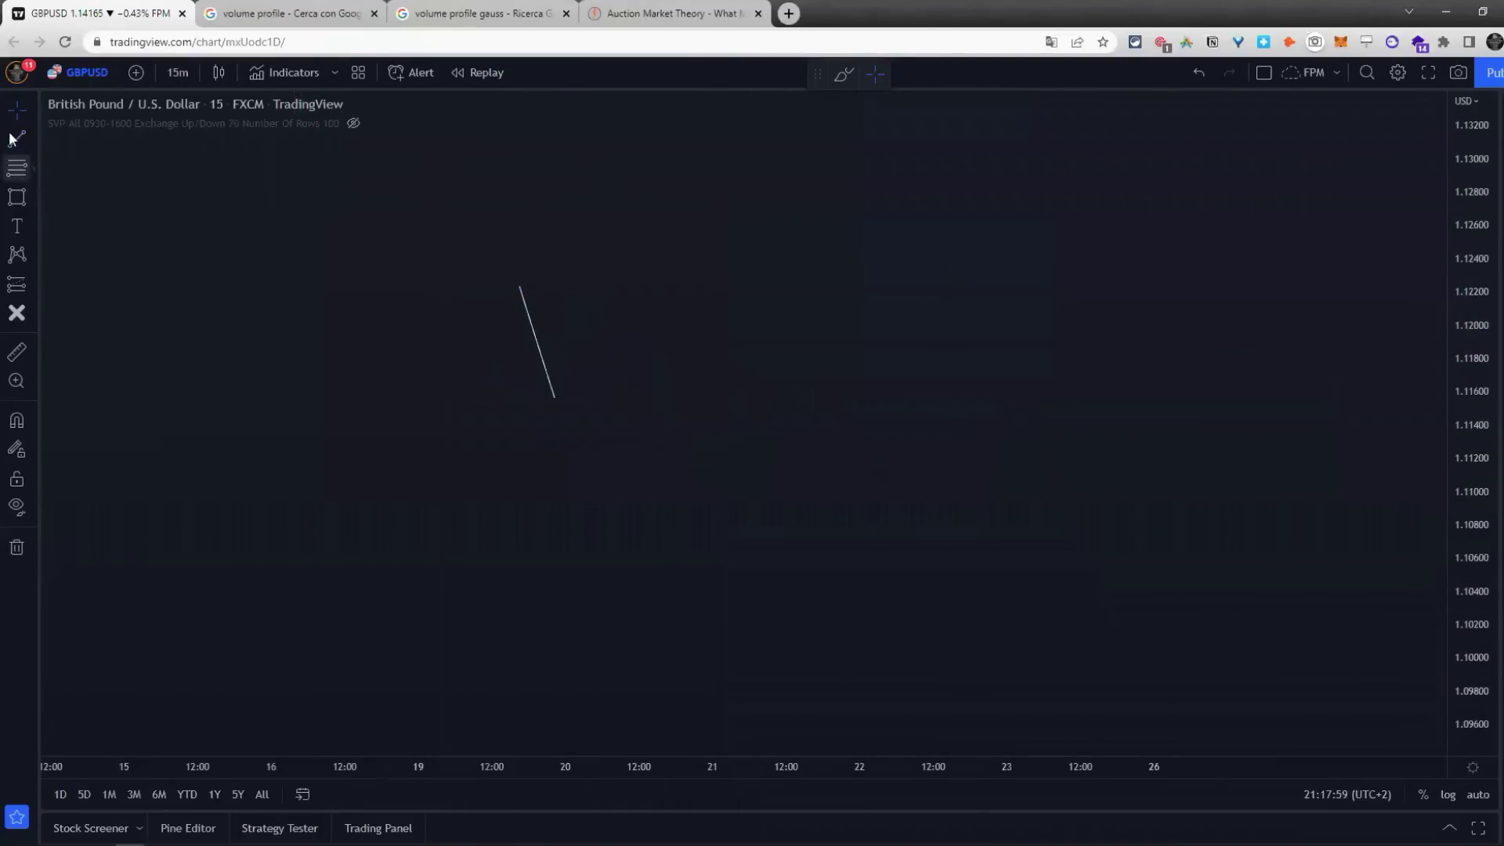
left_click(600, 207)
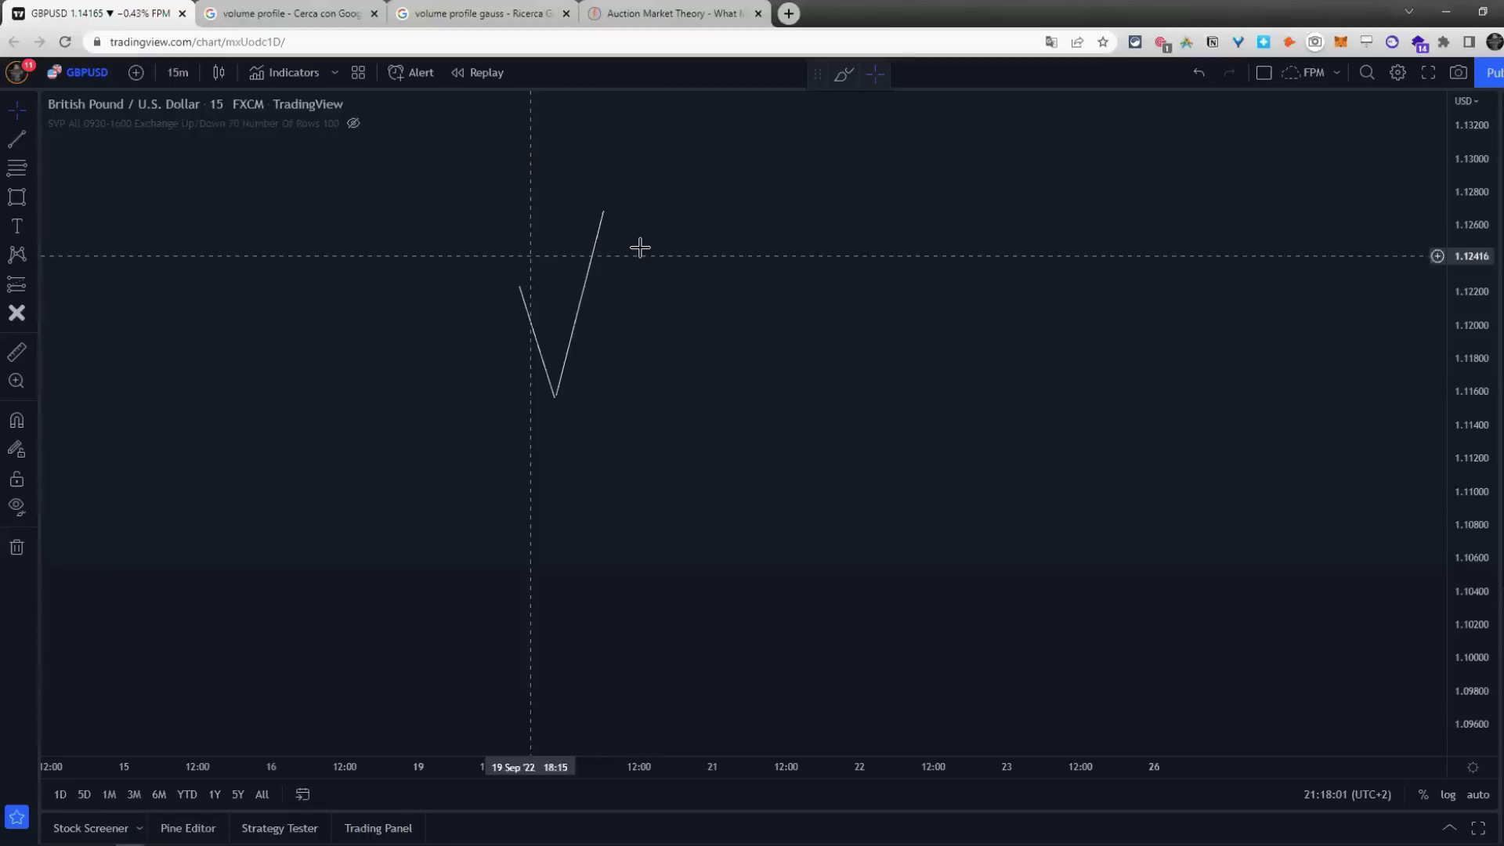
left_click(668, 389)
Step: Continue the zigzag with legs to 1.122, 1.117, 1.122, then a long drop to 1.108
left_click(16, 140)
left_click(686, 382)
left_click(706, 277)
left_click(16, 140)
left_click(708, 271)
left_click(747, 368)
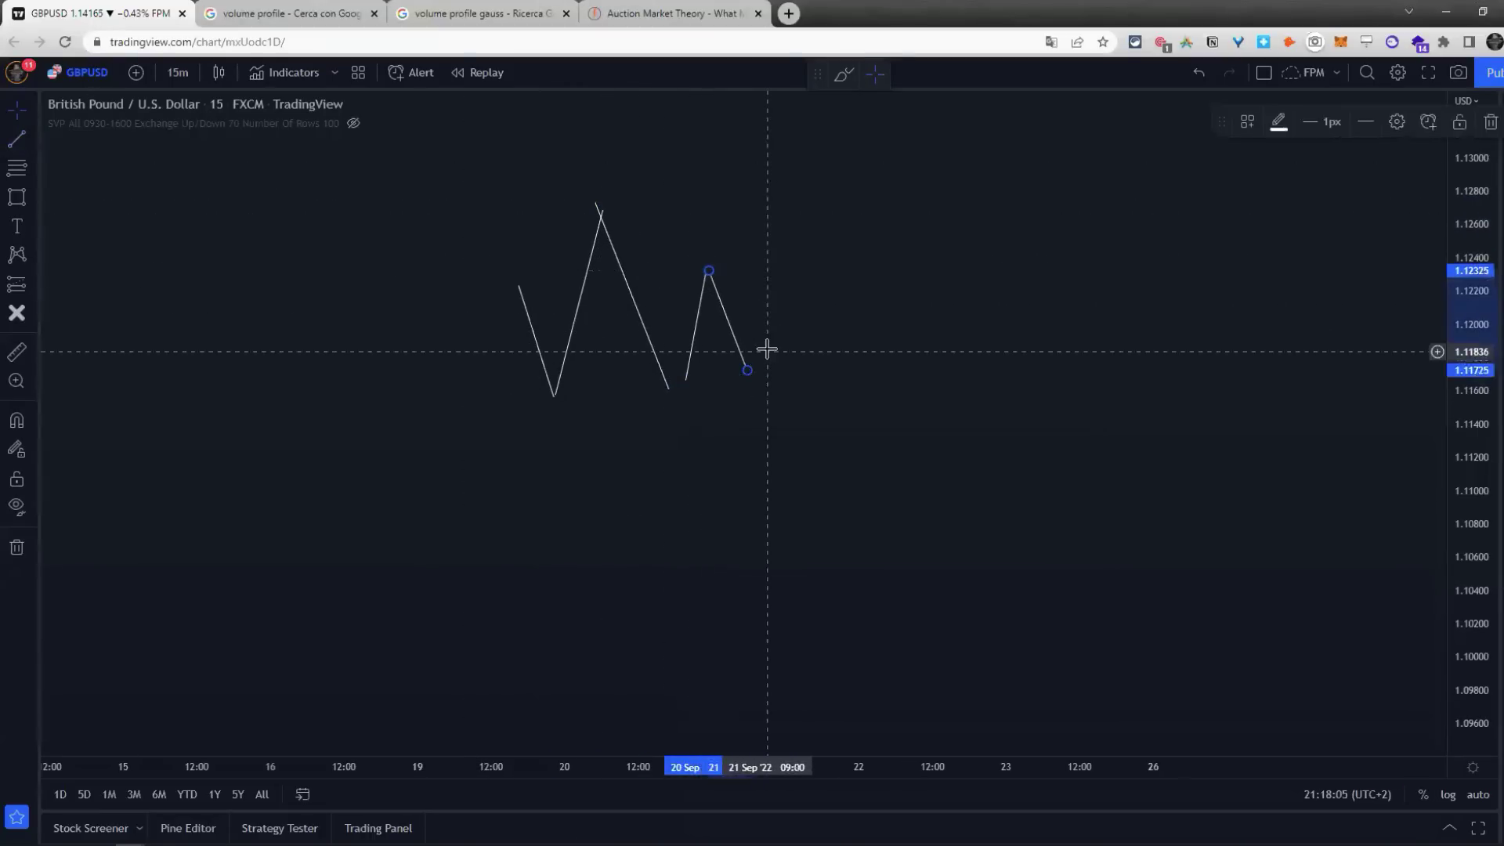
left_click(16, 140)
left_click(750, 368)
left_click(760, 297)
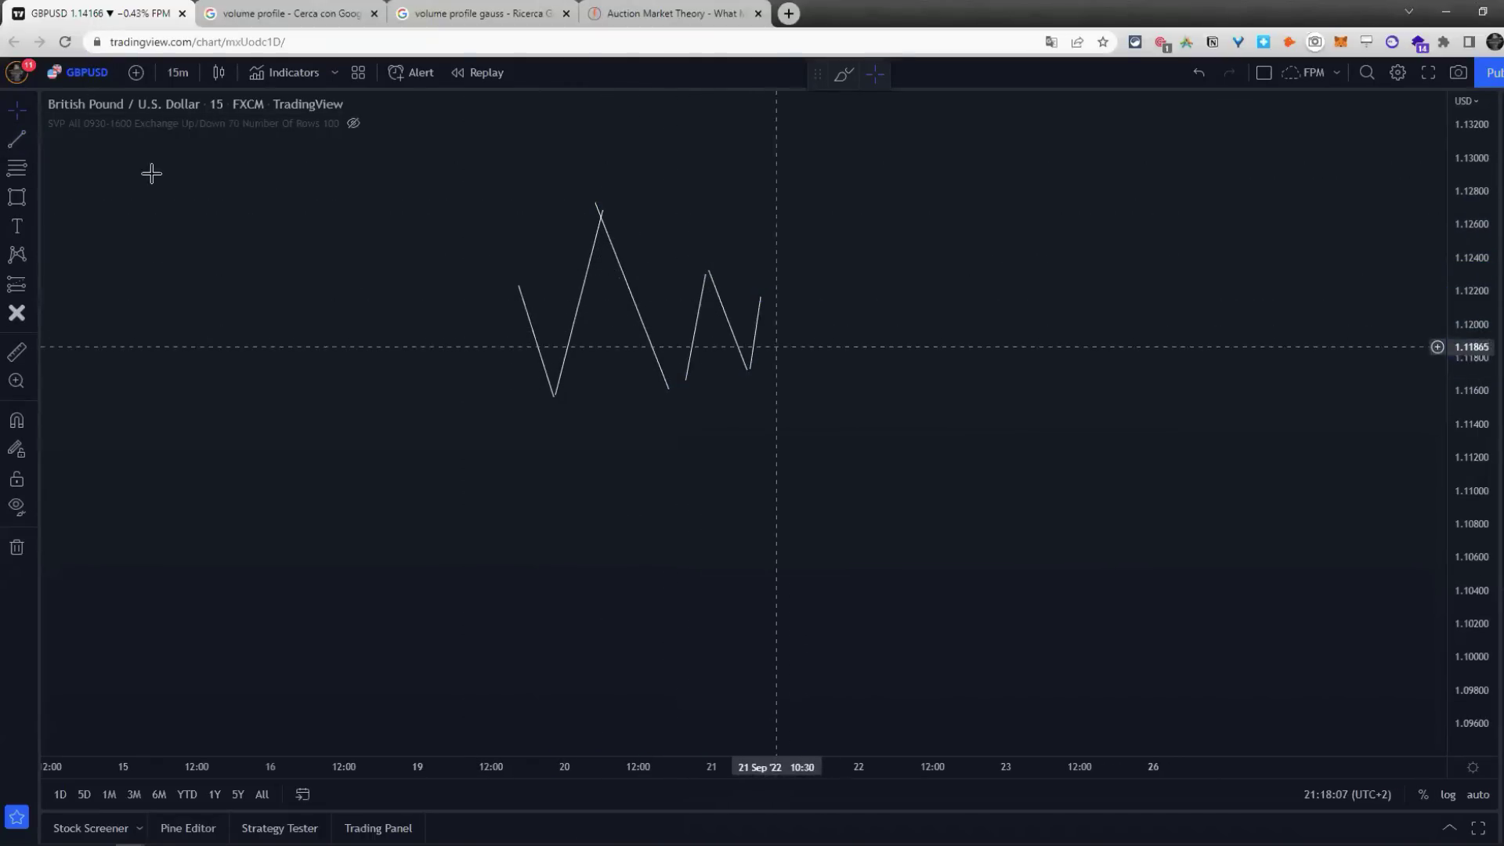
left_click(16, 140)
left_click(760, 293)
left_click(825, 518)
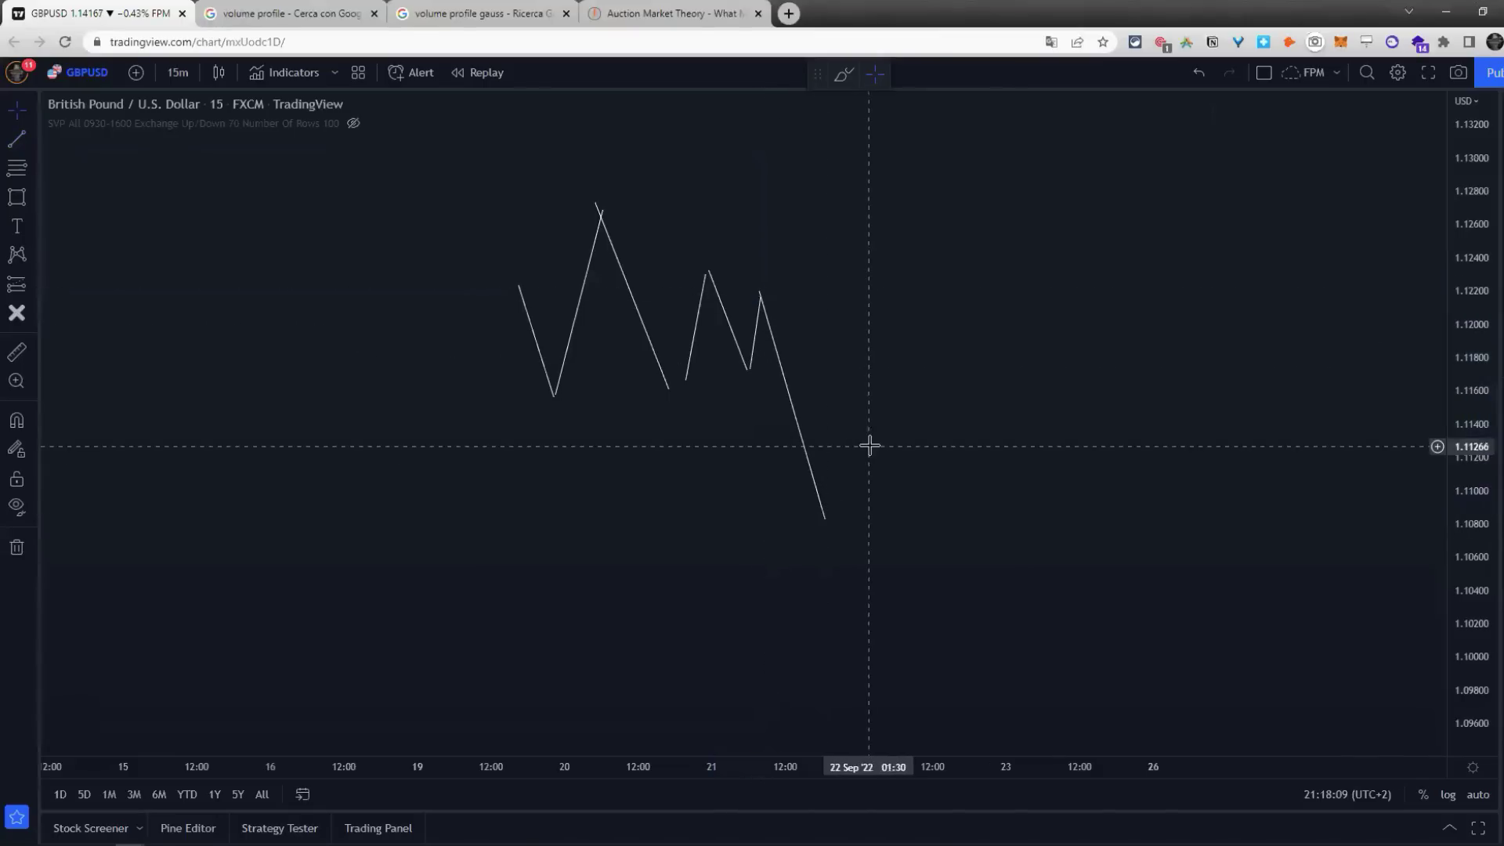
Step: Draw a short horizontal line at the last low and place a text label below it
left_click(16, 139)
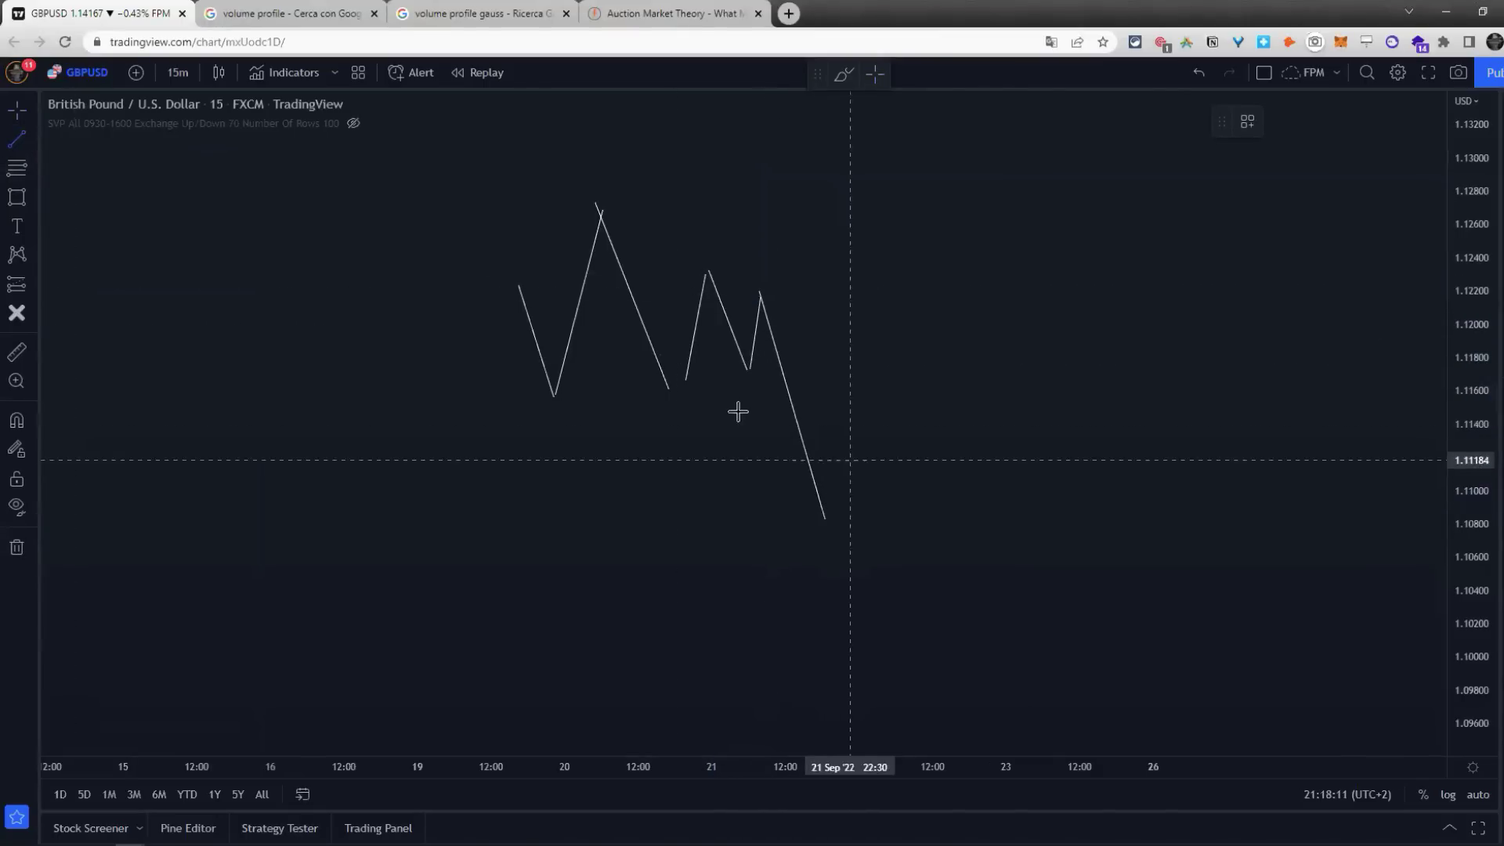
left_click(728, 370)
left_click(765, 370)
left_click(16, 226)
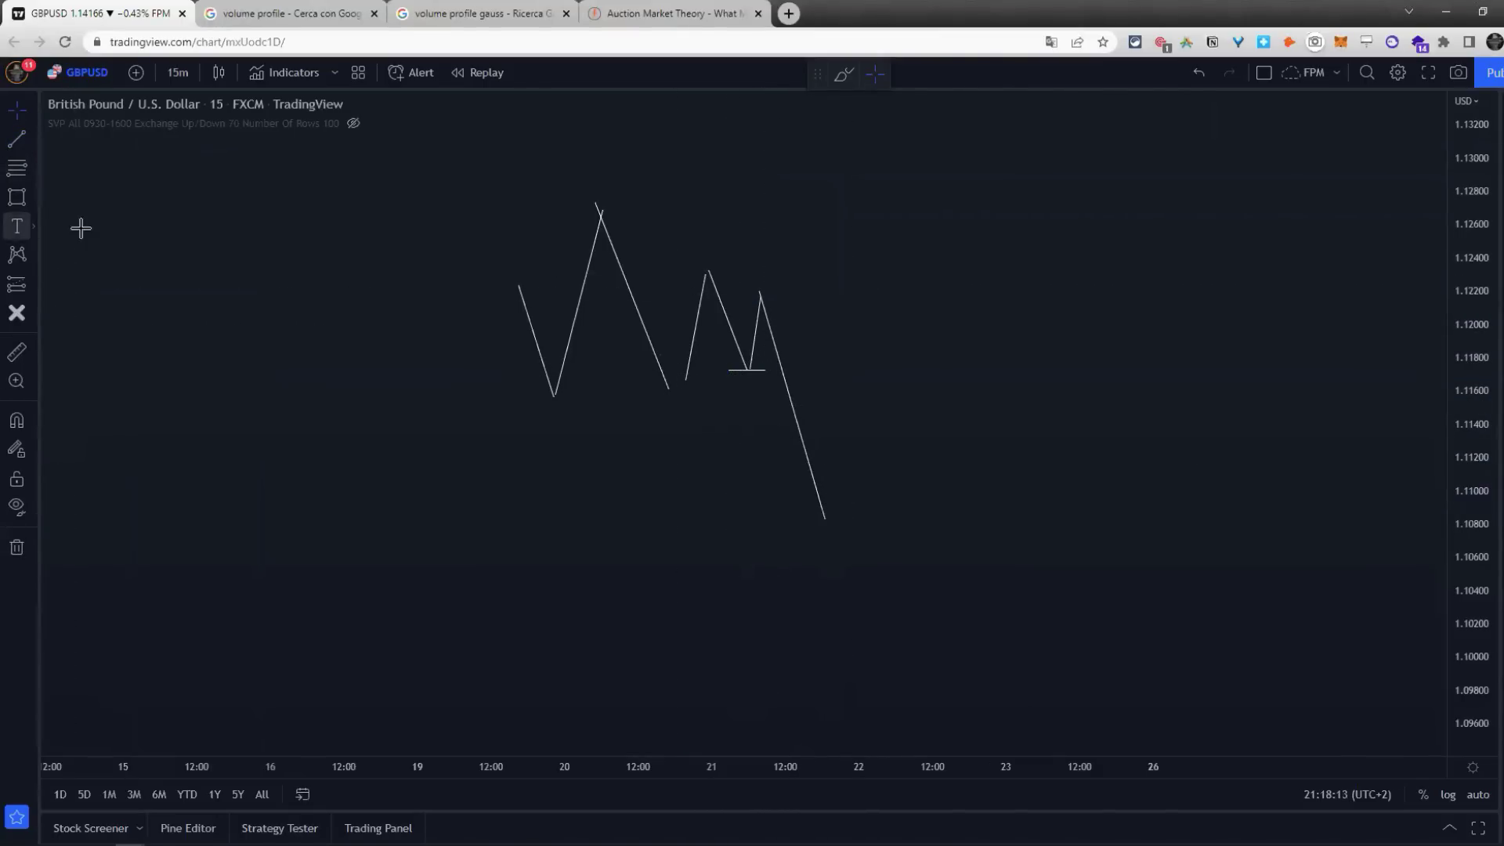
left_click(735, 390)
Step: Label the sketch with a green 'D' below the low and a red 'S' above the last peak
type("D")
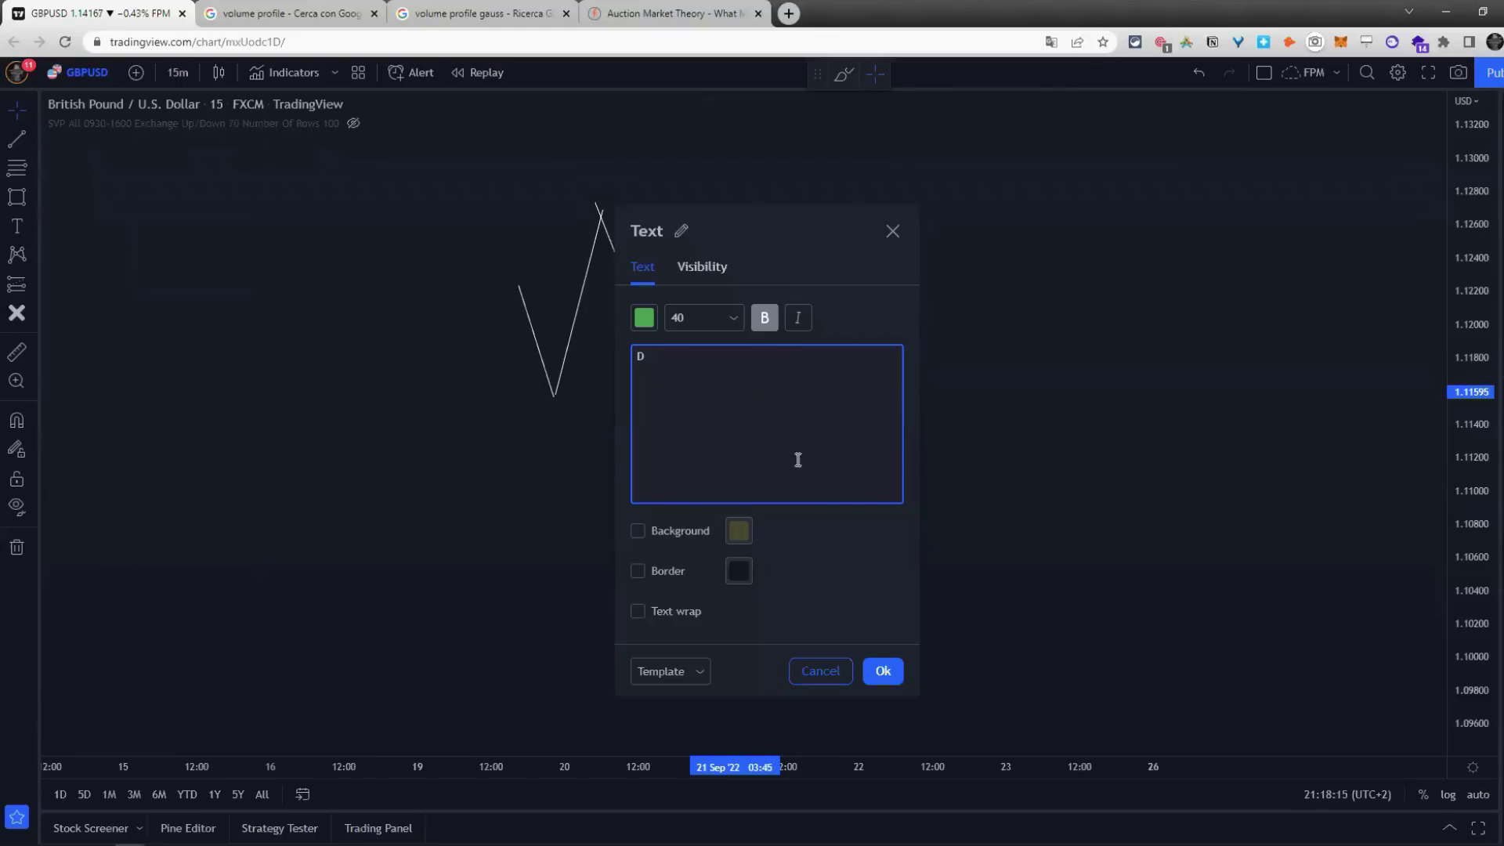
left_click(883, 672)
left_click(16, 226)
left_click(757, 276)
type("S")
left_click(644, 317)
left_click(646, 368)
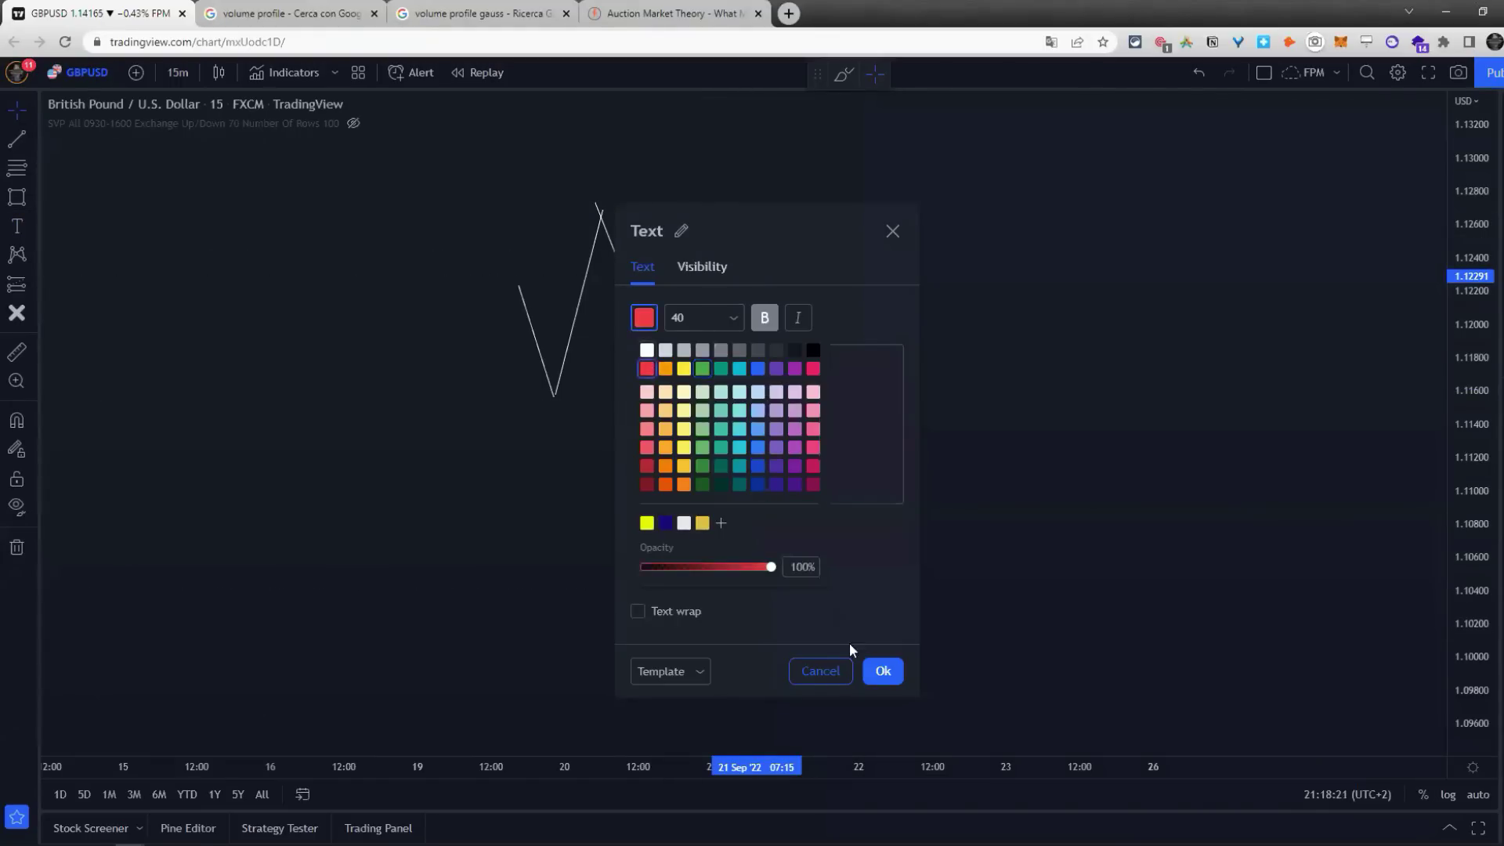
left_click(883, 671)
left_click_drag(773, 295, 768, 258)
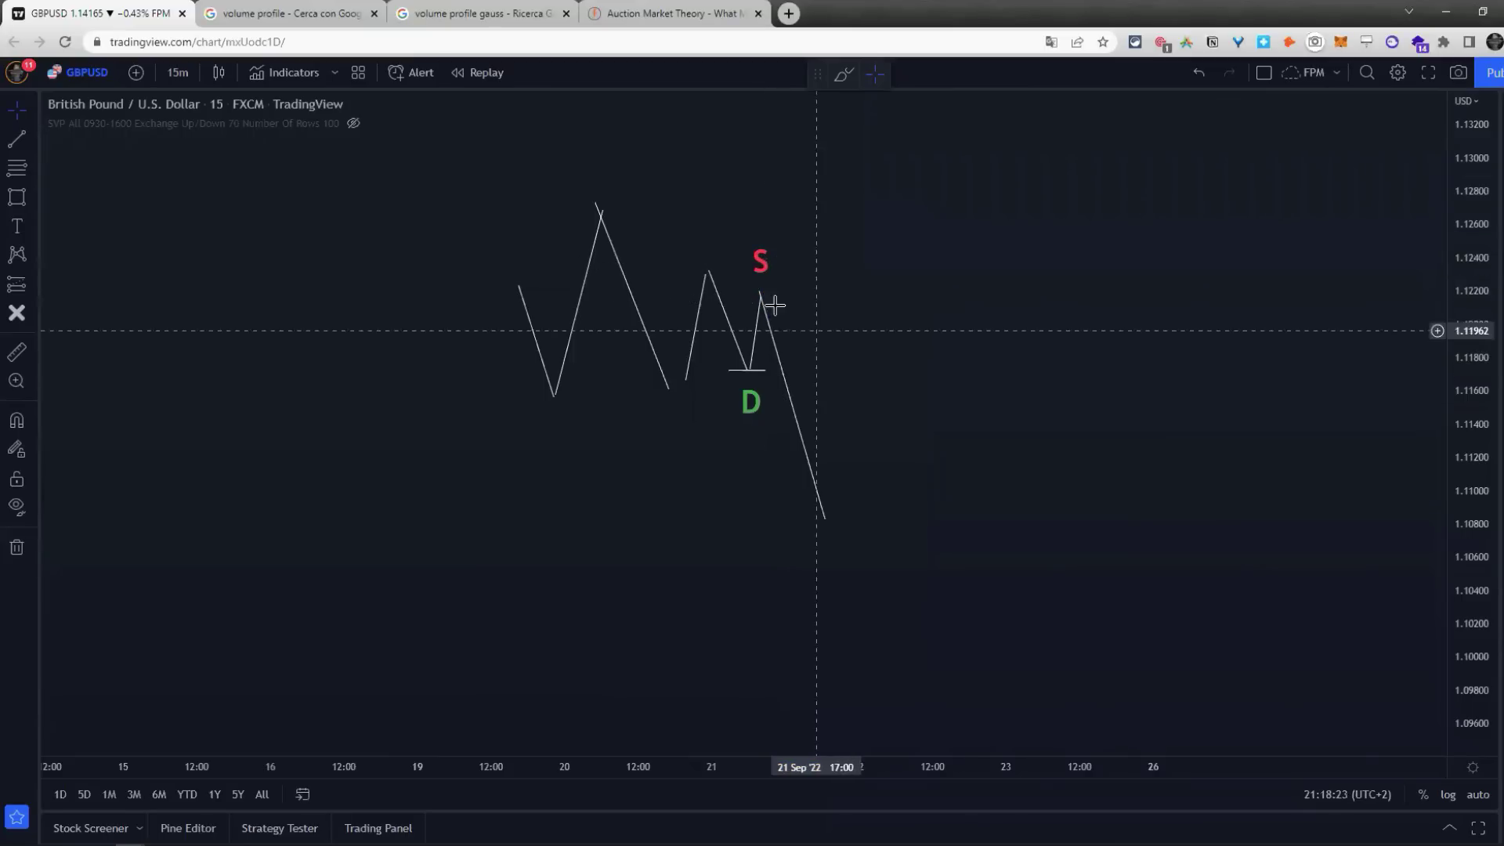
Step: Ring the peak under the S in yellow with the brush, then view the Auction Market Theory article
left_click(31, 198)
left_click(66, 200)
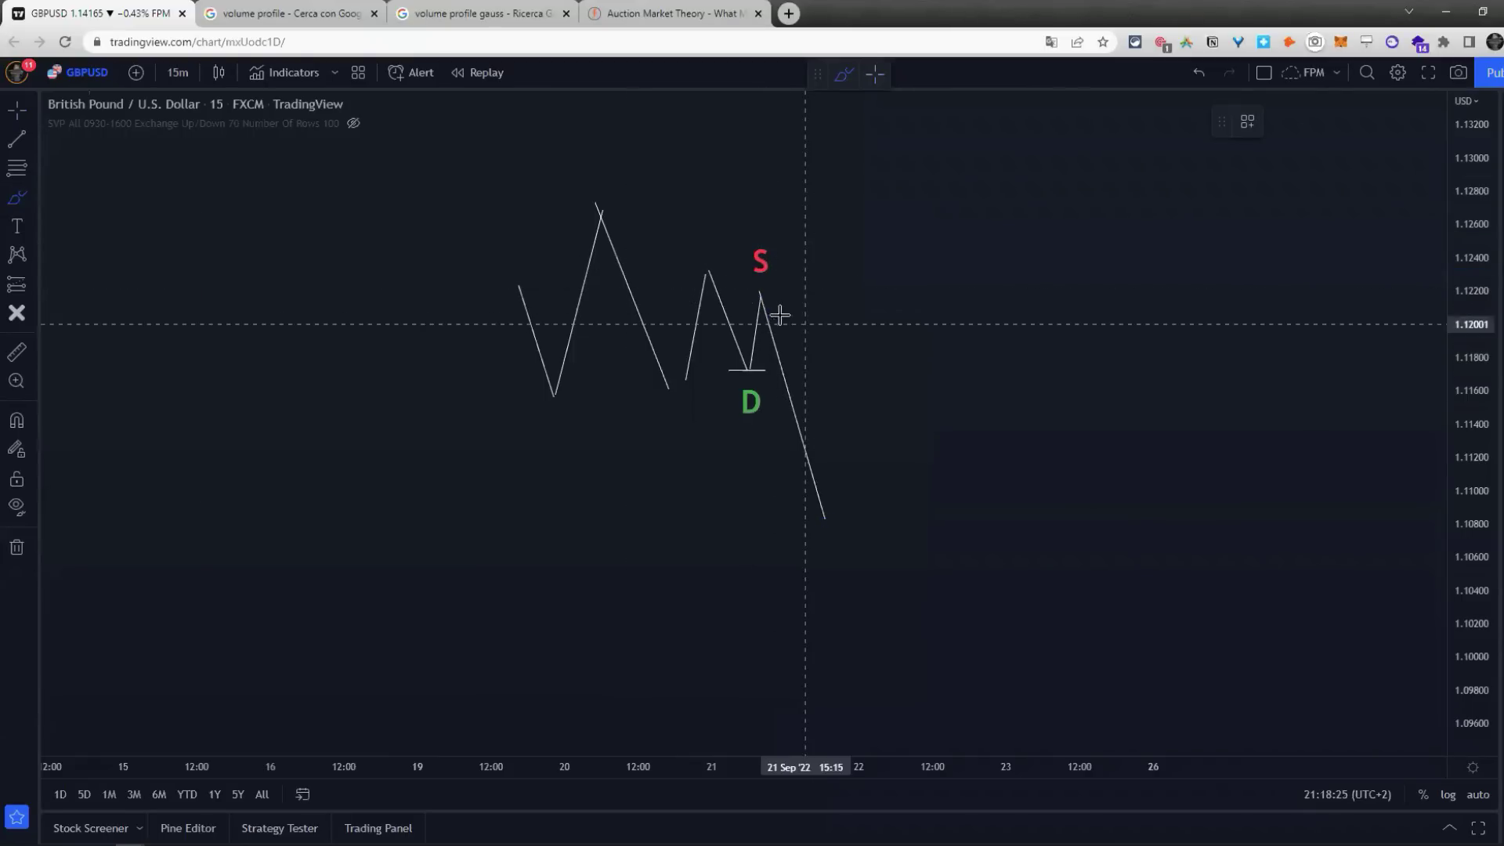
left_click_drag(755, 302, 777, 306)
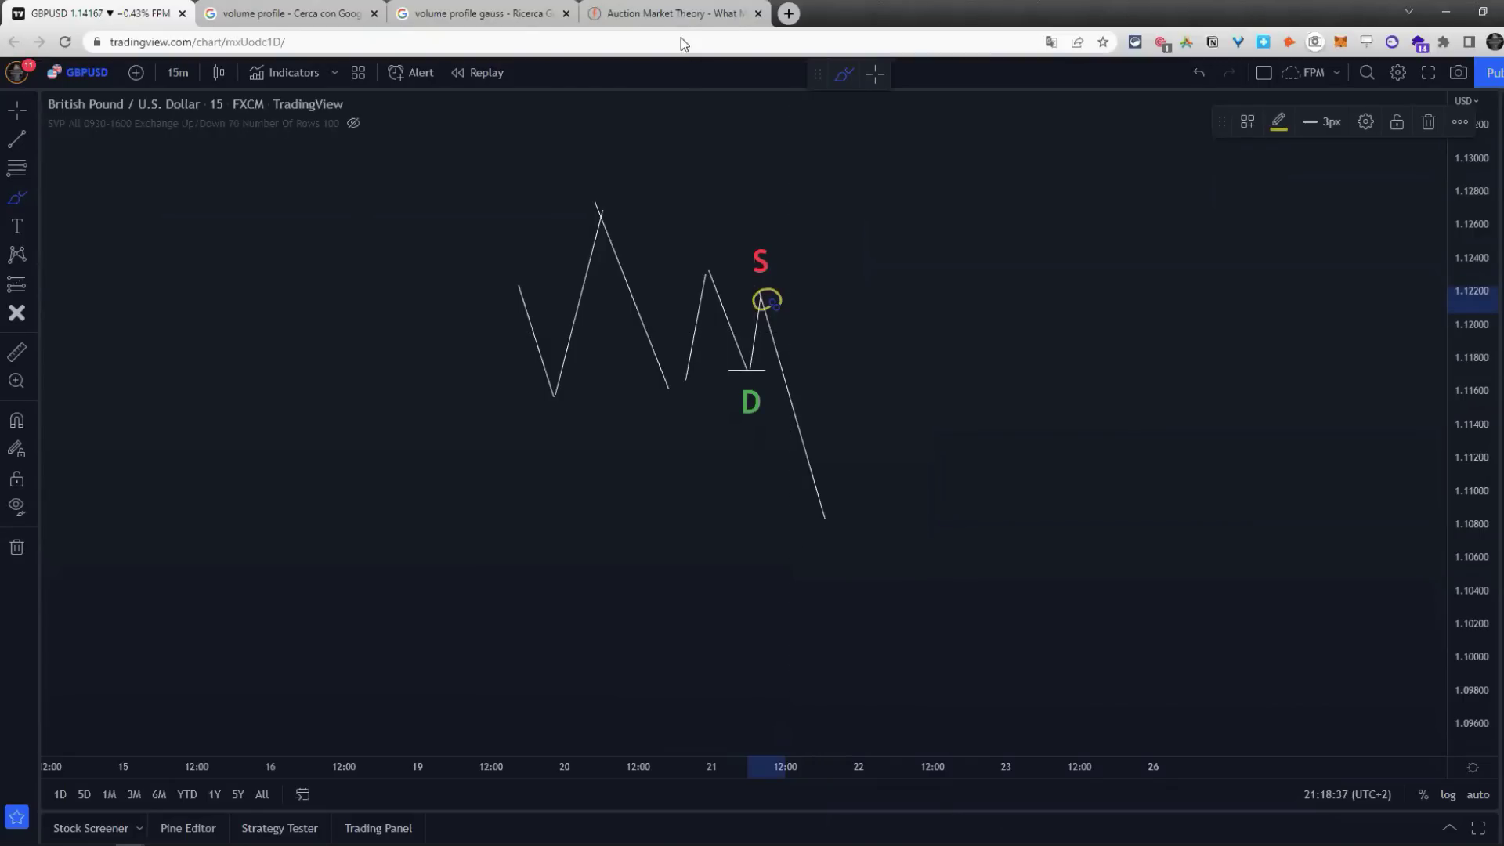
left_click(682, 13)
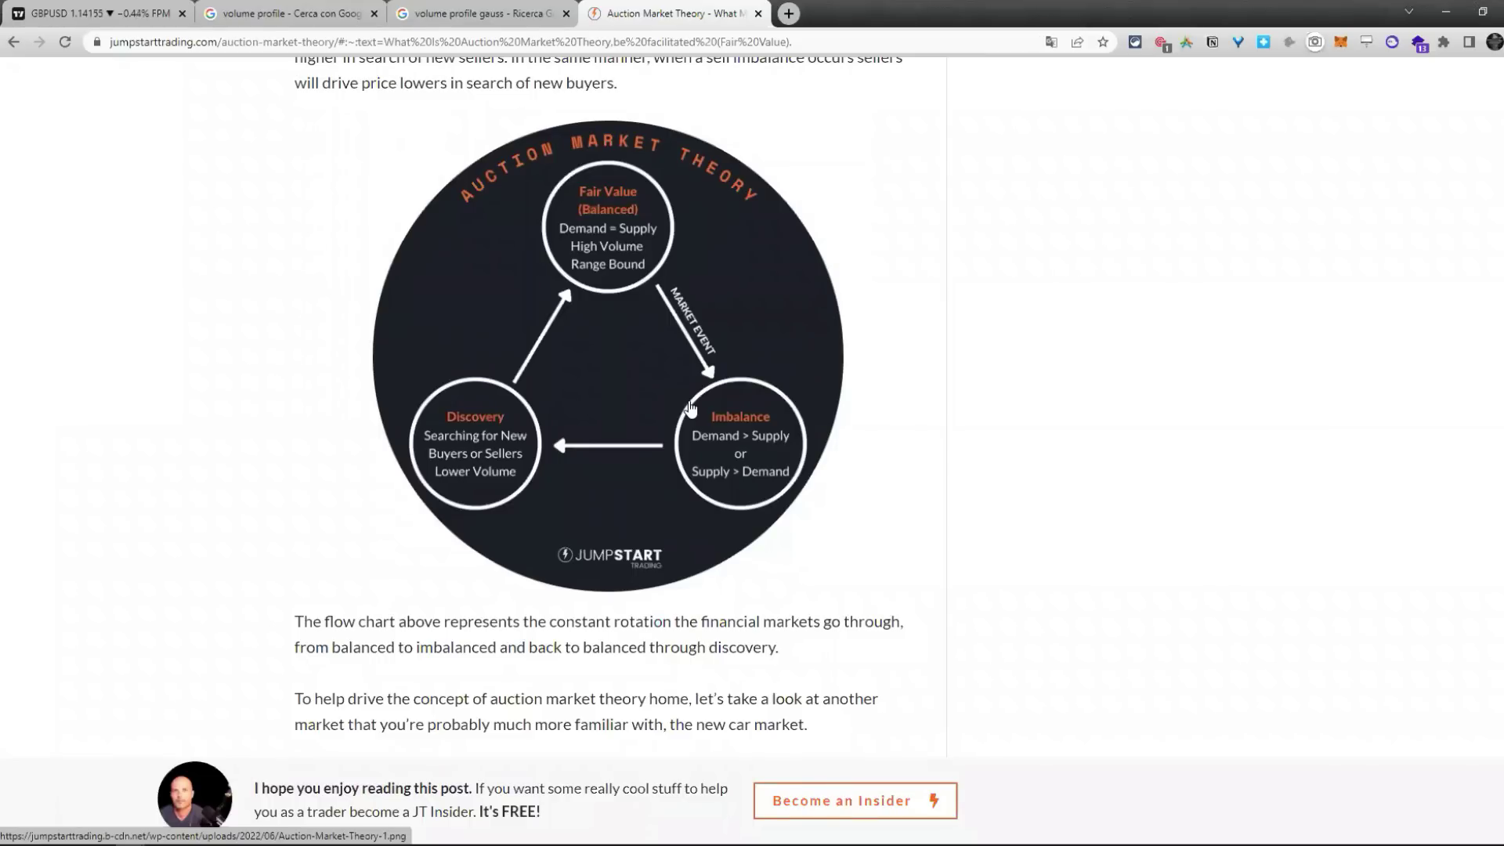
Step: Glance at the 'volume profile gauss' image results, then return to the GBPUSD chart
left_click(458, 18)
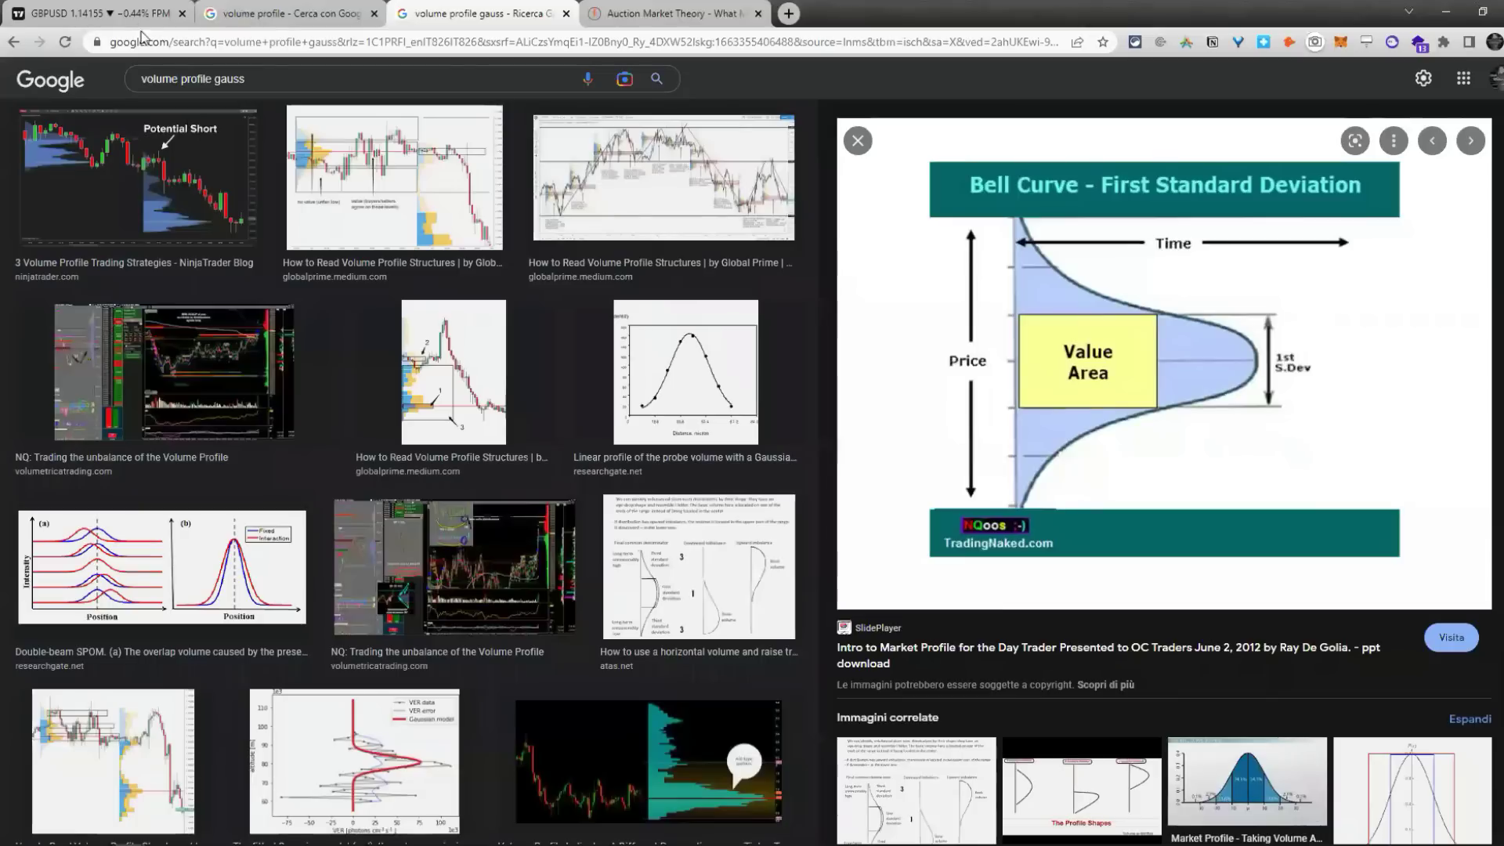
left_click(130, 13)
Step: Draw a red zone from the S-ringed peak down to about 1.108, then briefly check the article
left_click(17, 199)
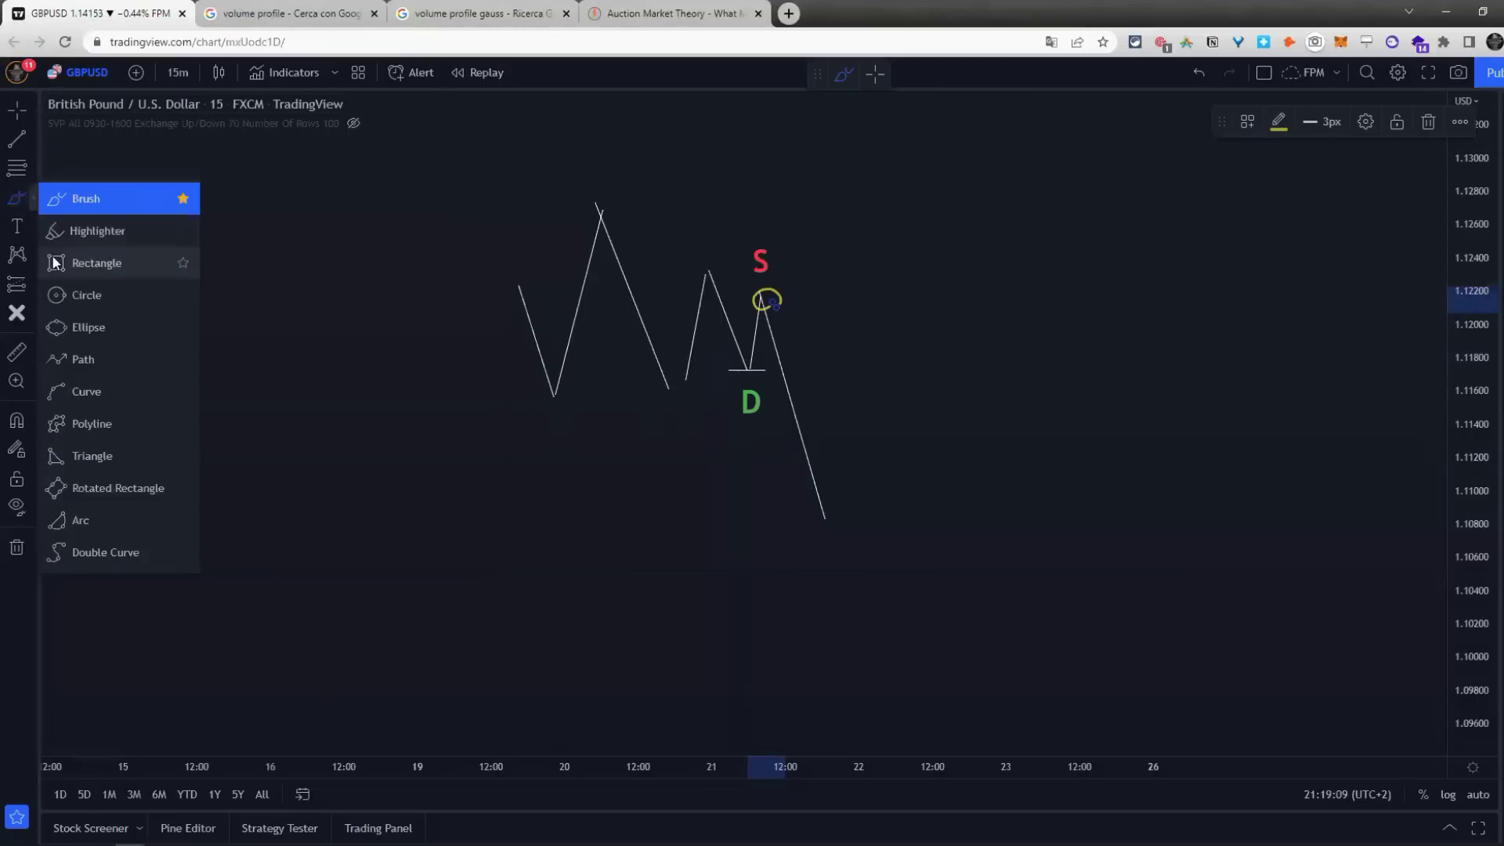
left_click(53, 262)
left_click_drag(760, 288, 832, 513)
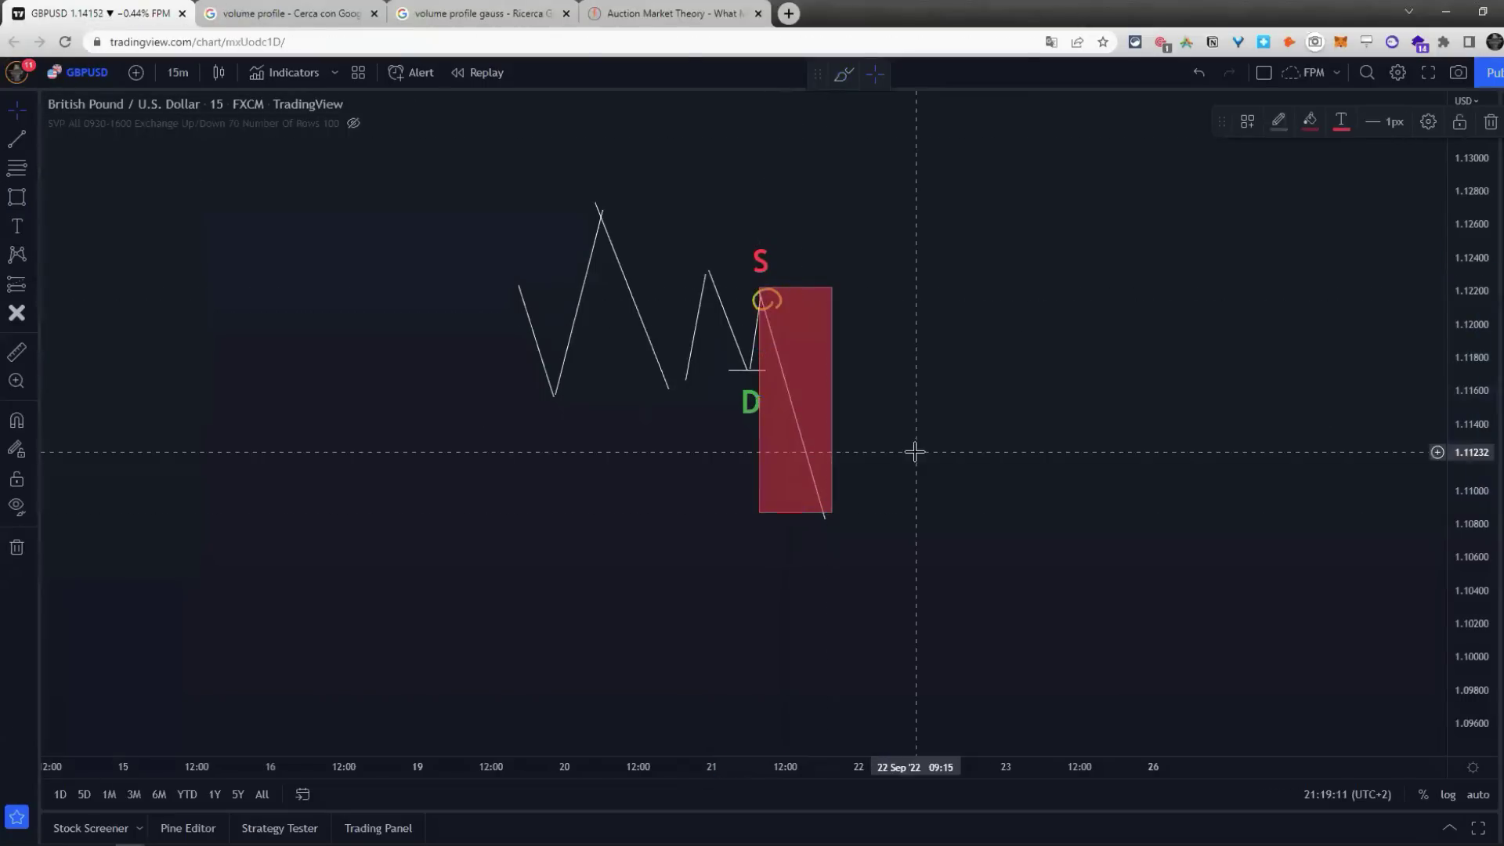
left_click(654, 13)
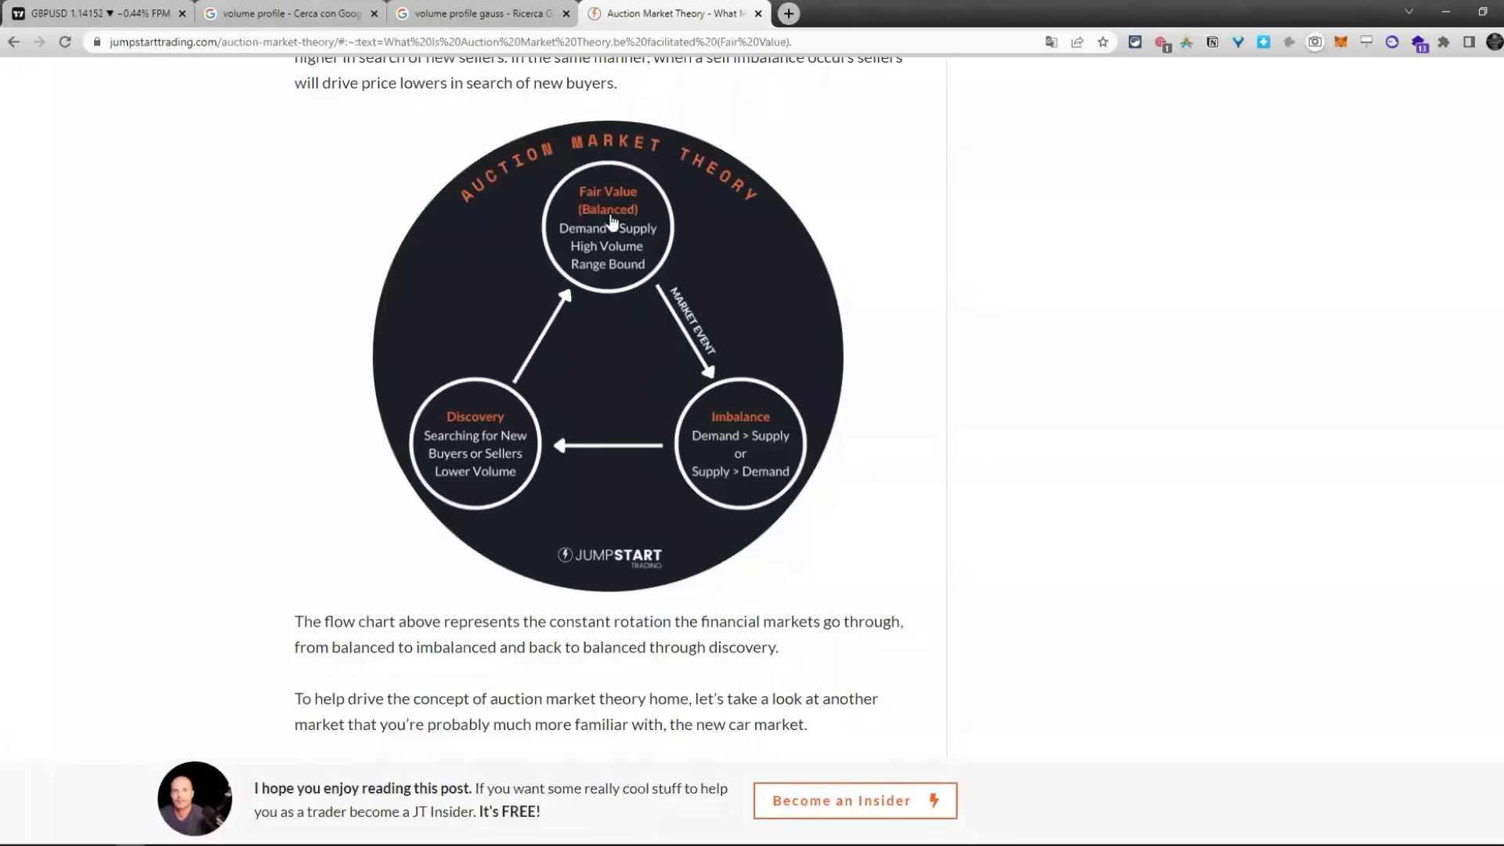
left_click(133, 14)
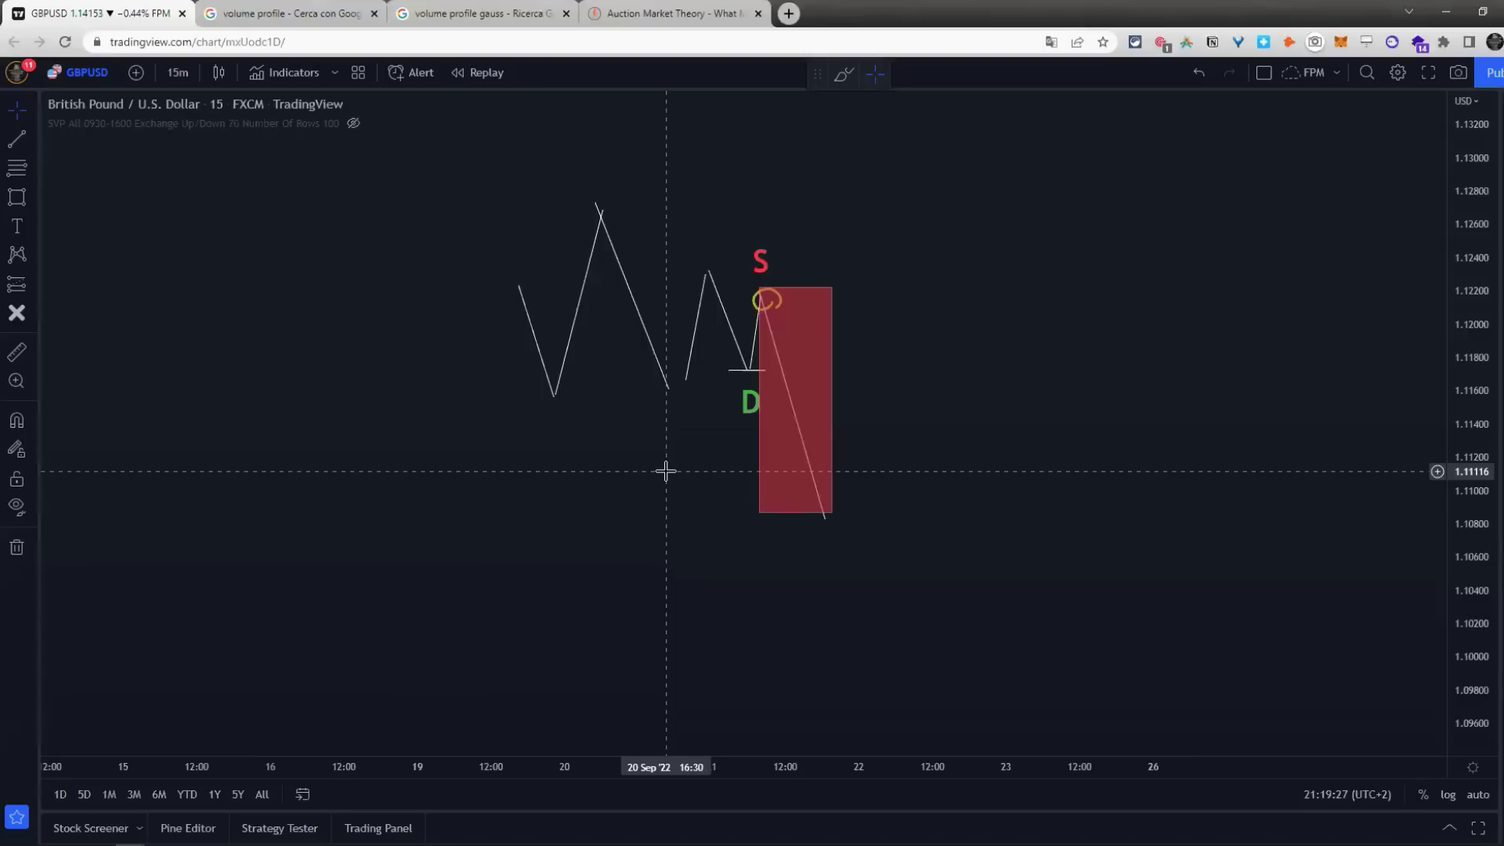
Step: Draw a rectangle right of the red zone's base and fill it green
left_click(16, 197)
mouse_move(806, 514)
left_mouse_down()
mouse_move(1122, 618)
mouse_move(1176, 610)
left_mouse_up()
left_click(1310, 120)
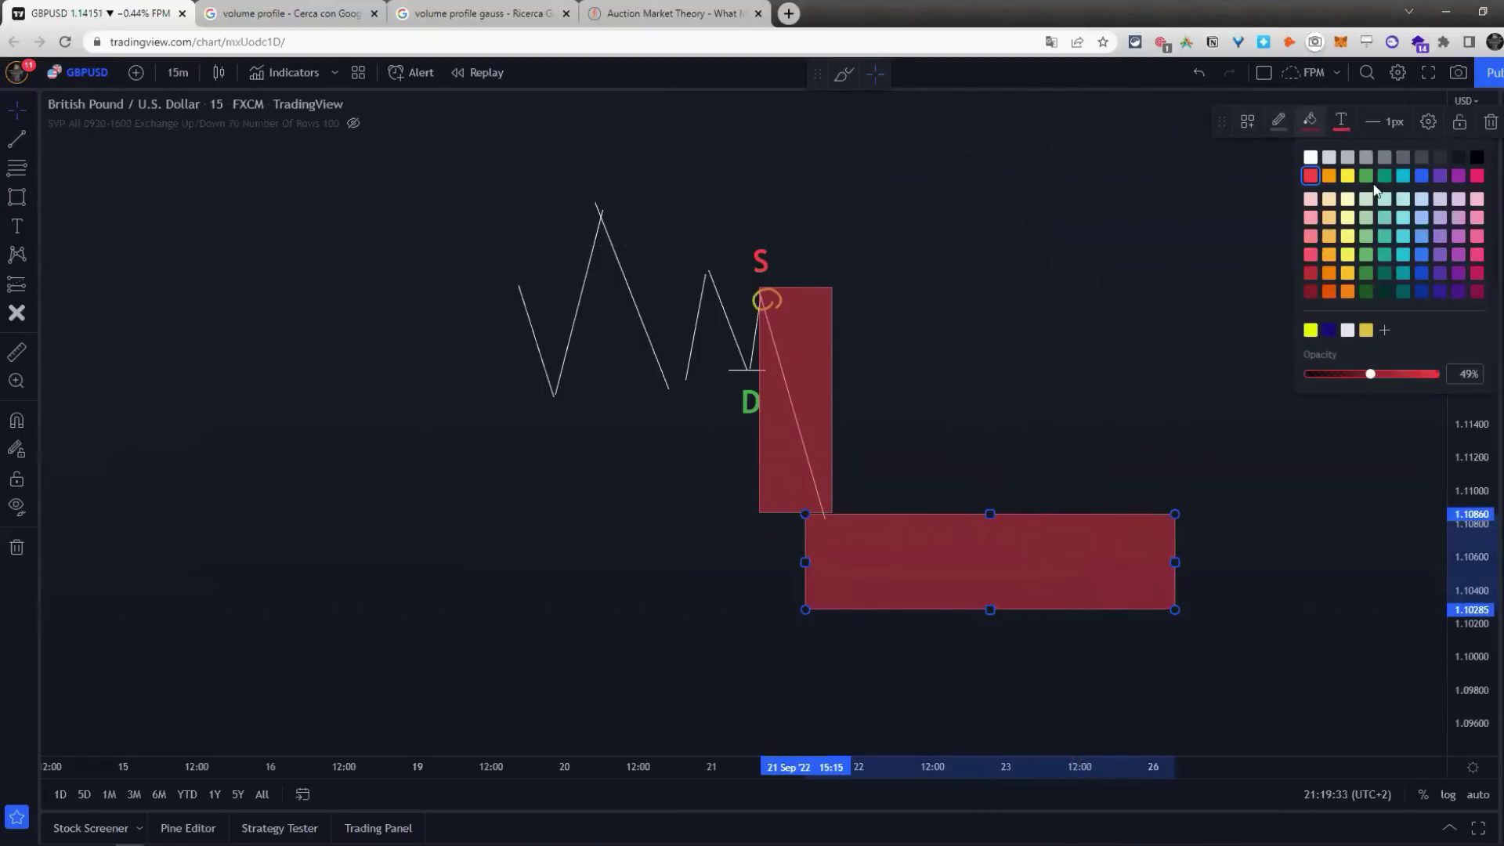
left_click(1375, 188)
left_click(1226, 212)
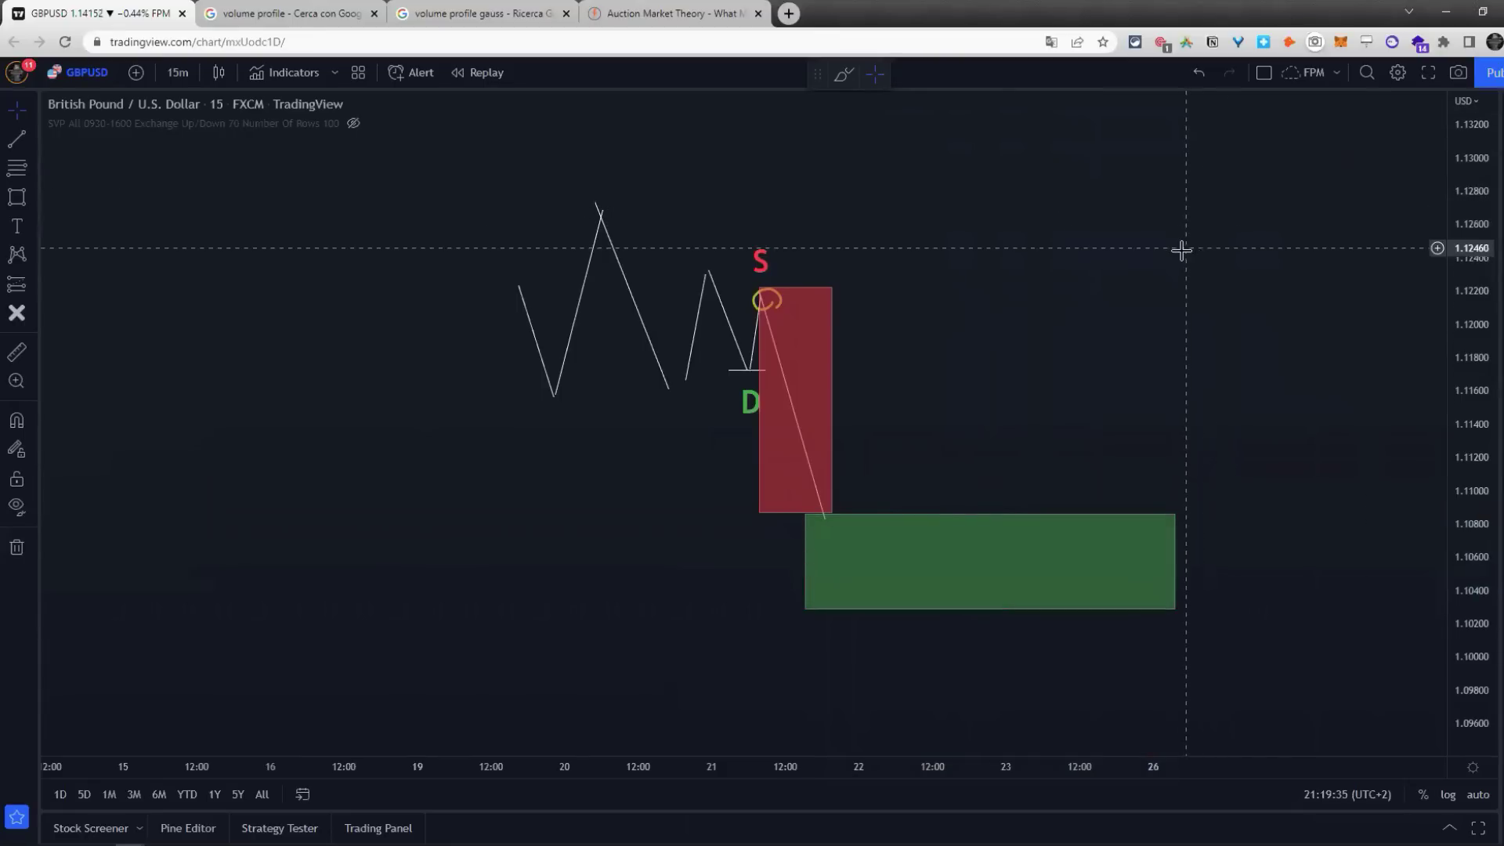
Step: Brush a yellow wavy line inside the green box, pan the chart, and open the Auction Market Theory article
left_click(33, 196)
left_click(65, 196)
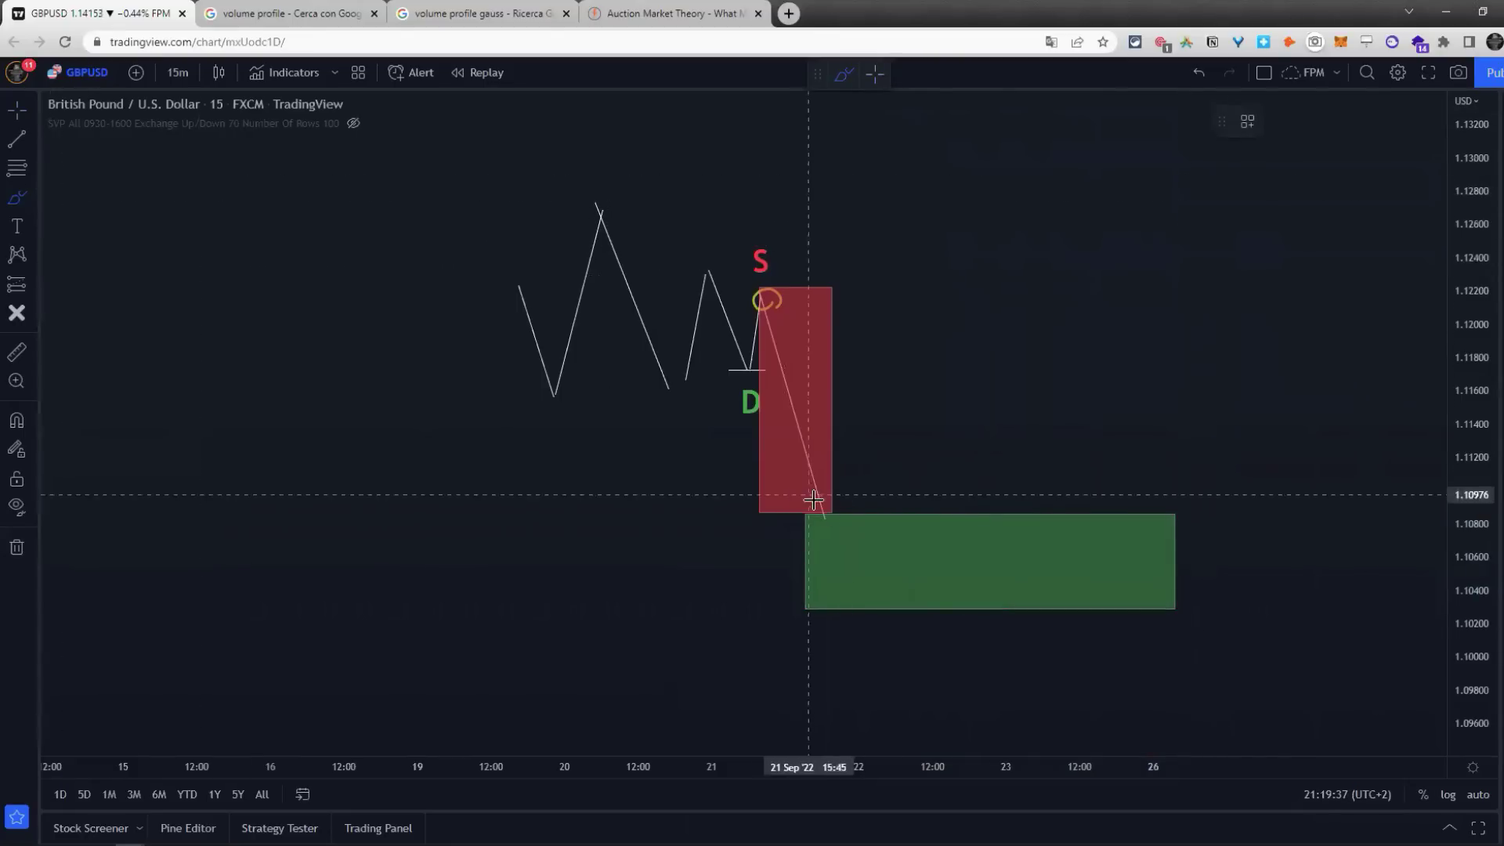
mouse_move(837, 570)
left_mouse_down()
mouse_move(872, 607)
mouse_move(900, 540)
mouse_move(967, 531)
mouse_move(1034, 547)
mouse_move(1064, 577)
left_mouse_up()
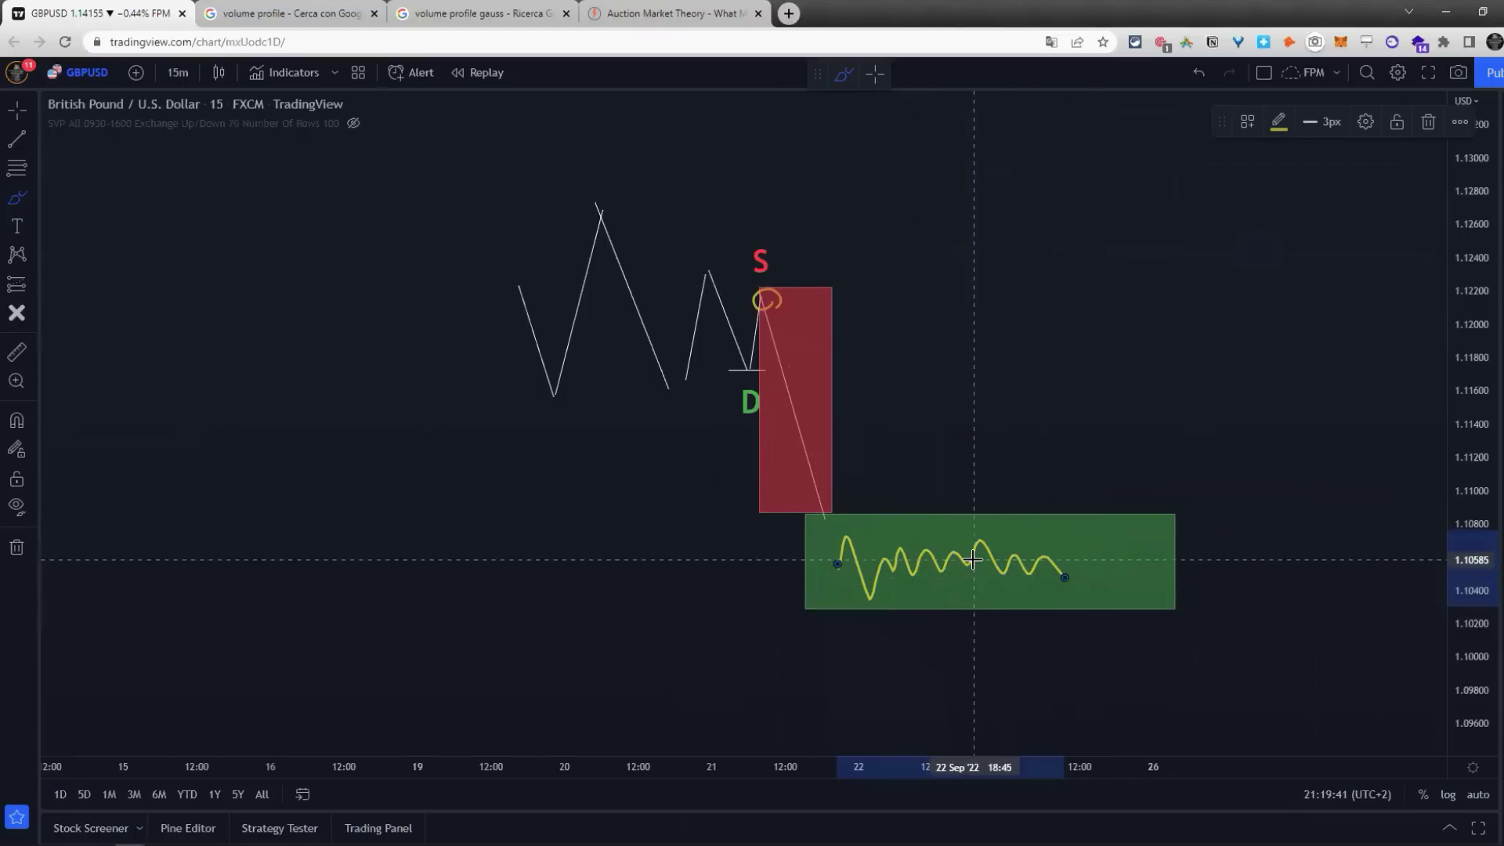
key("Escape")
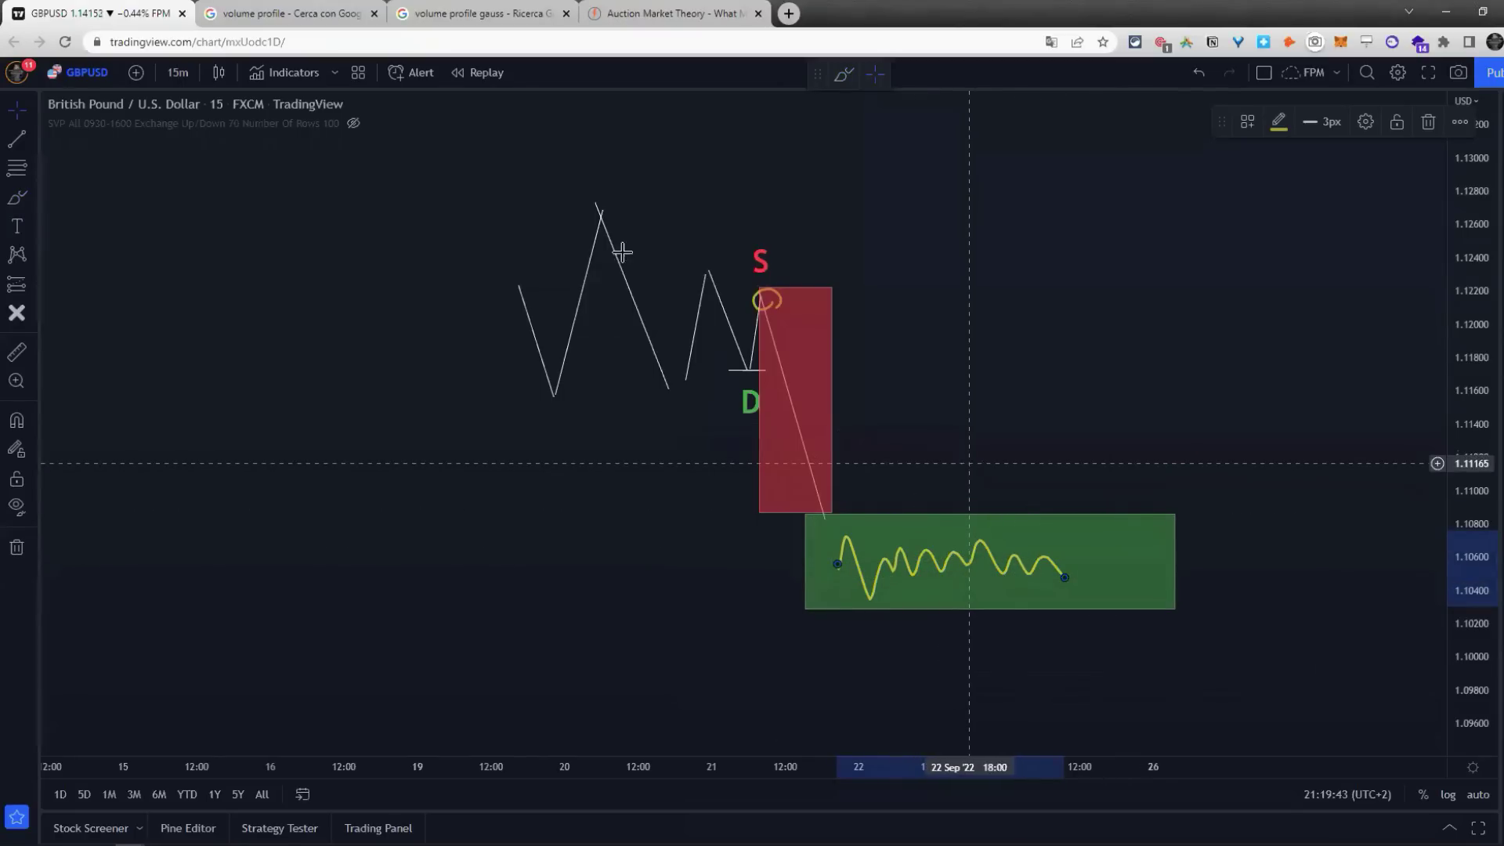
left_click_drag(525, 216, 611, 571)
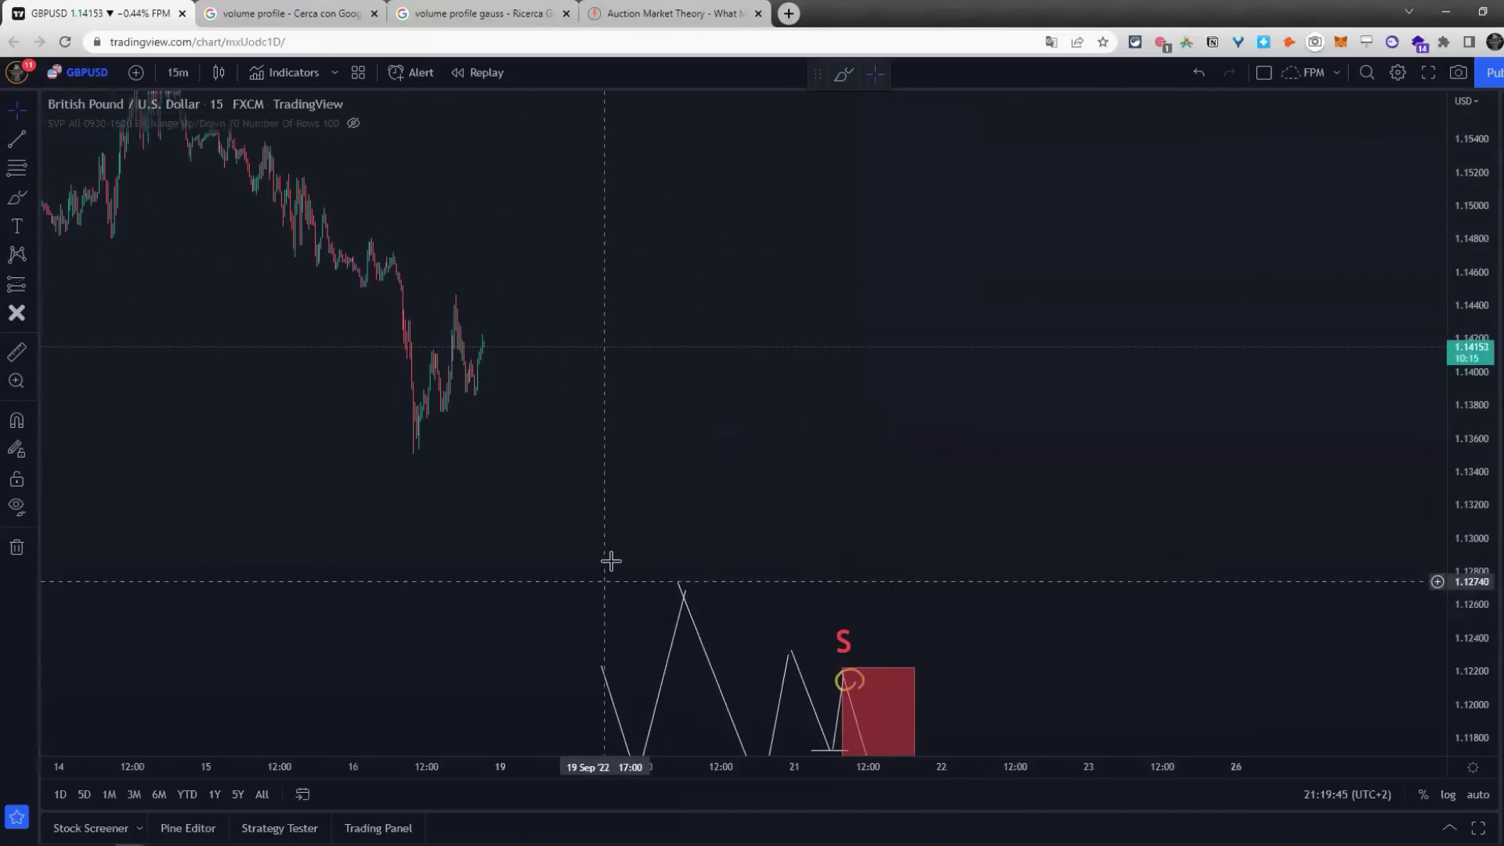
left_click(638, 13)
Step: Scroll the Auction Market Theory article to the New Car Auction Market example and its fair-value prices
scroll(553, 278, "down", 12)
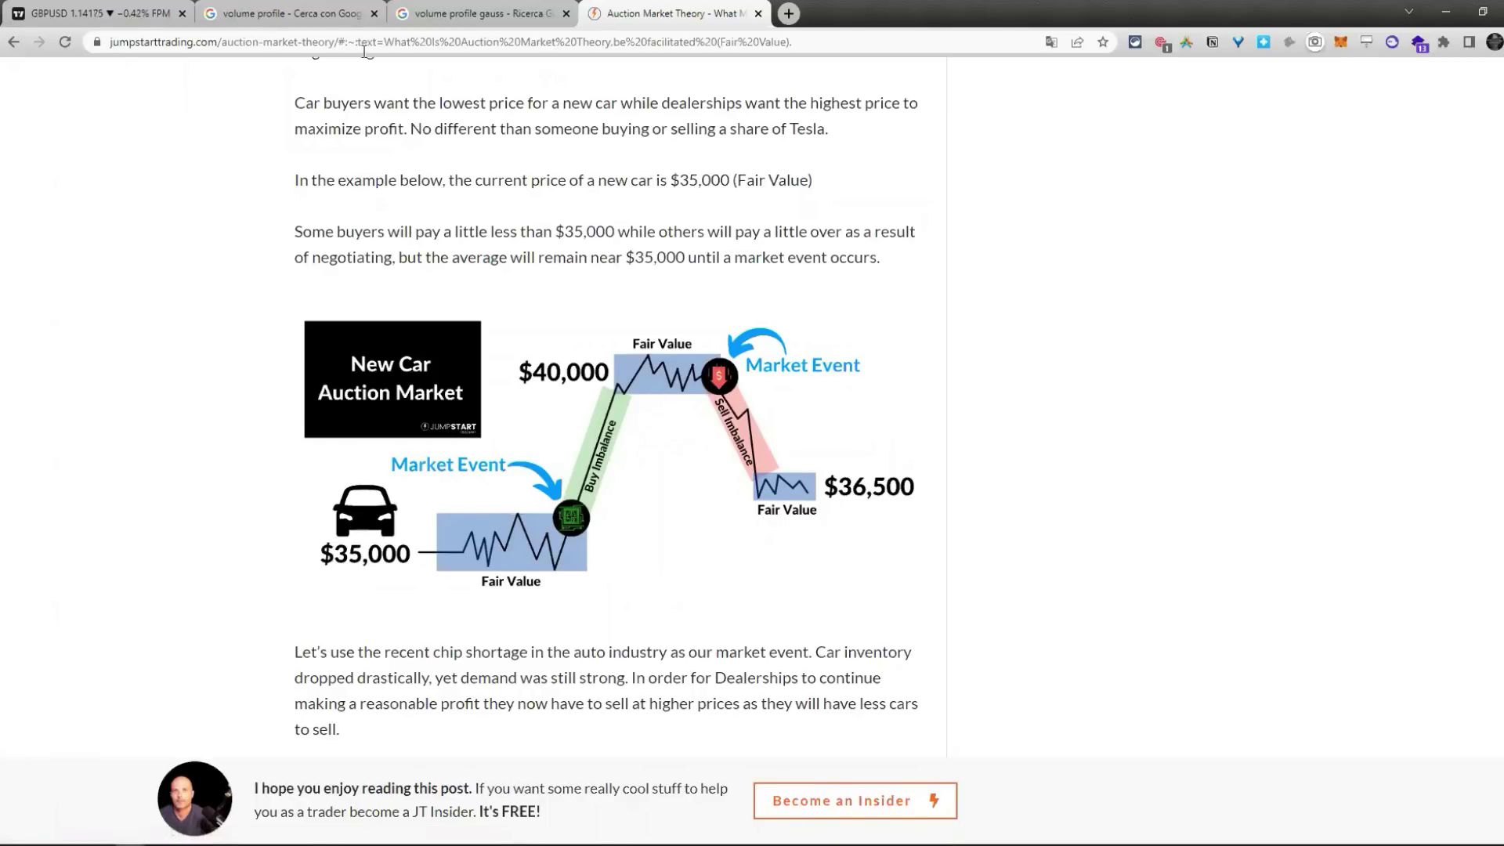
Step: On the GBPUSD chart, compress the price scale and add a red 'POC' label above the green box
left_click(110, 13)
scroll(784, 391, "right", 5)
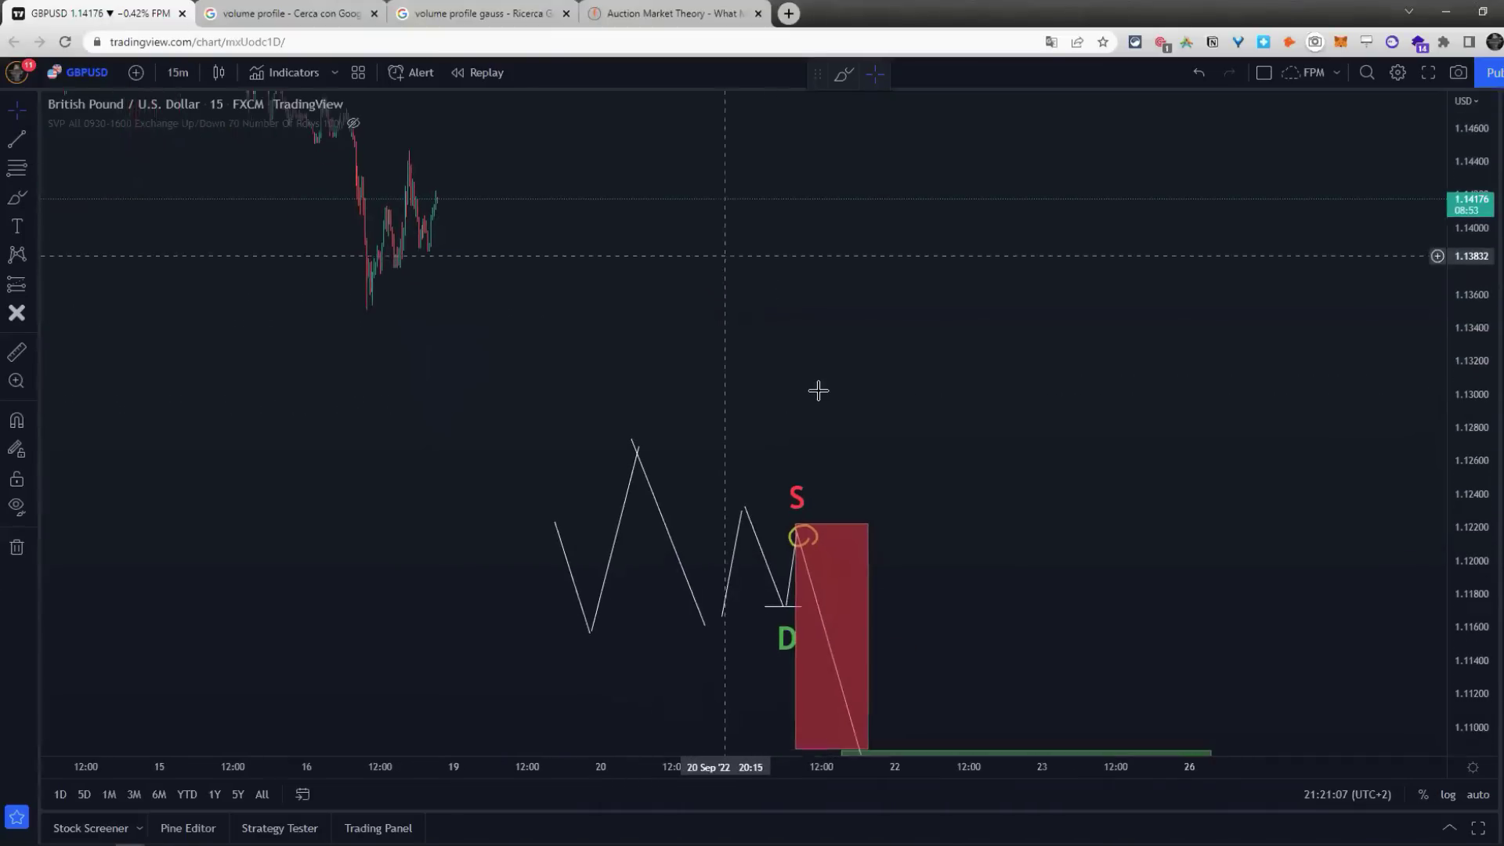
left_click_drag(1459, 256, 1142, 434)
scroll(1045, 401, "right", 3)
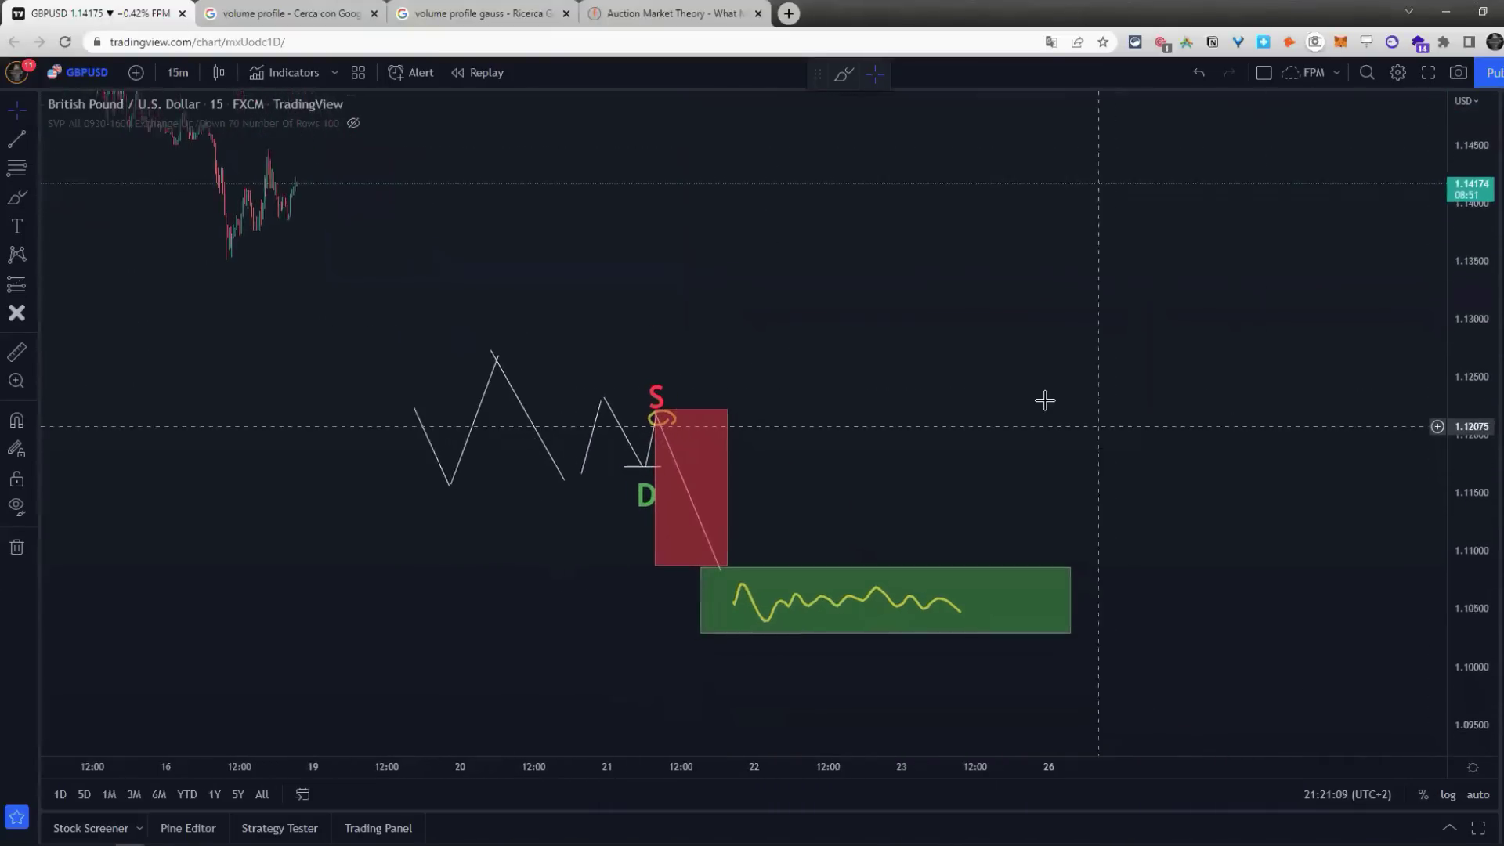
left_click(17, 227)
left_click(834, 309)
type("POC")
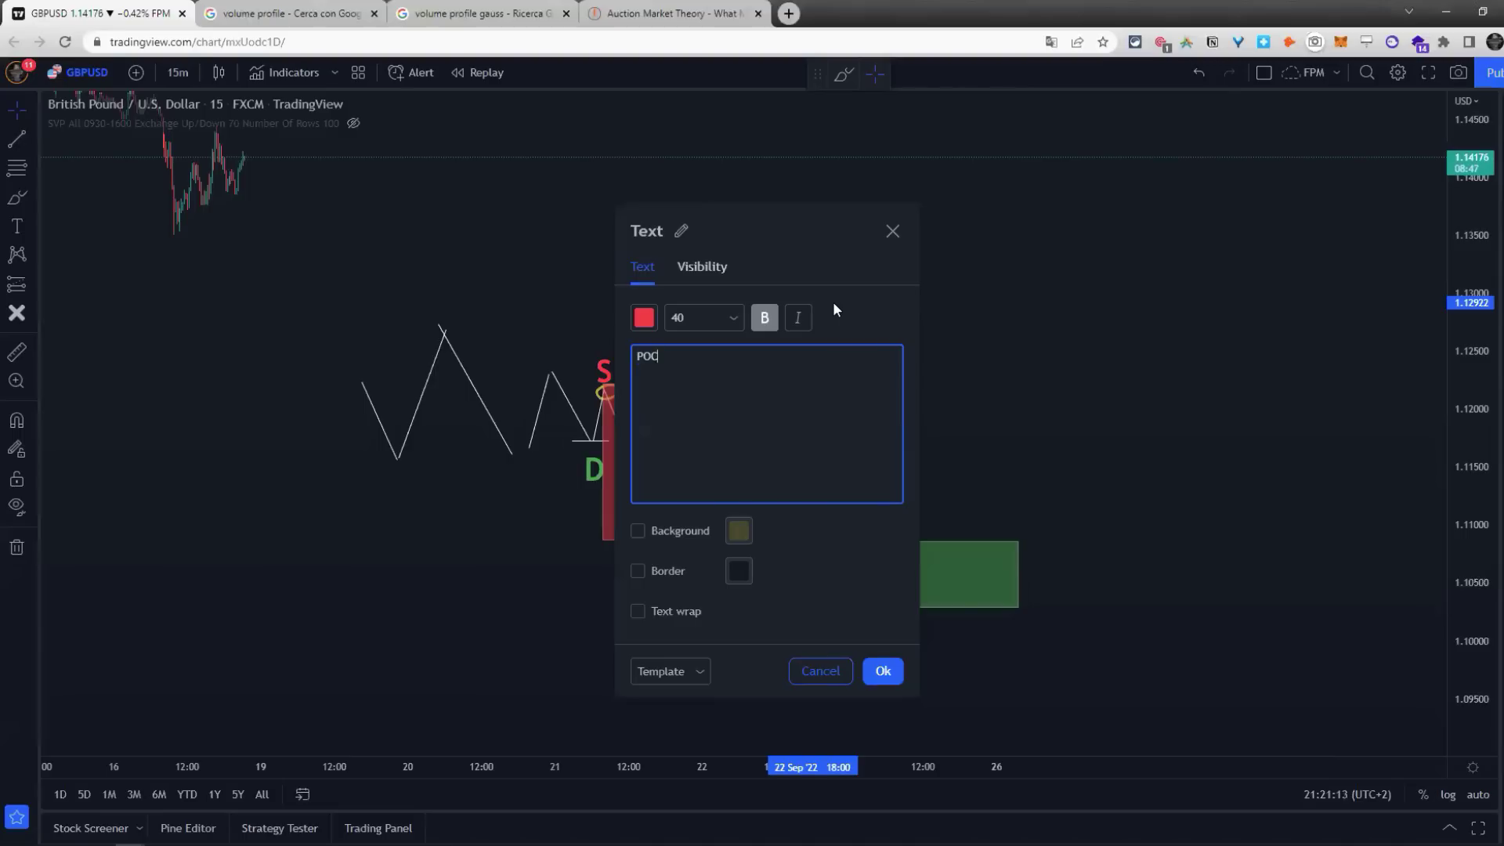
left_click(875, 668)
Step: Add a white 'VPOC' text label further right above the green box
left_click(17, 227)
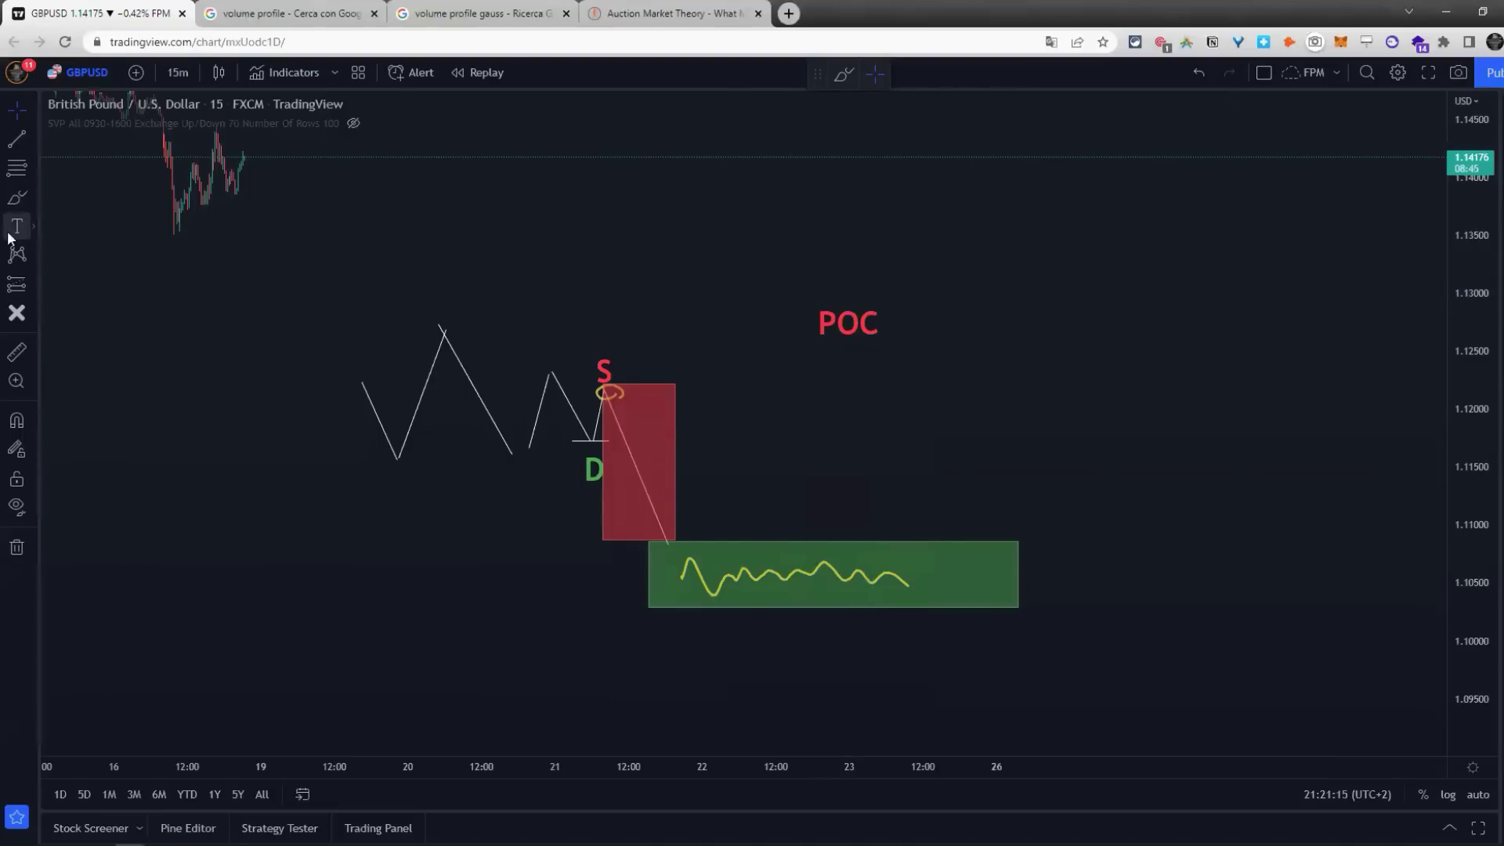
left_click(1126, 330)
type("VPOC")
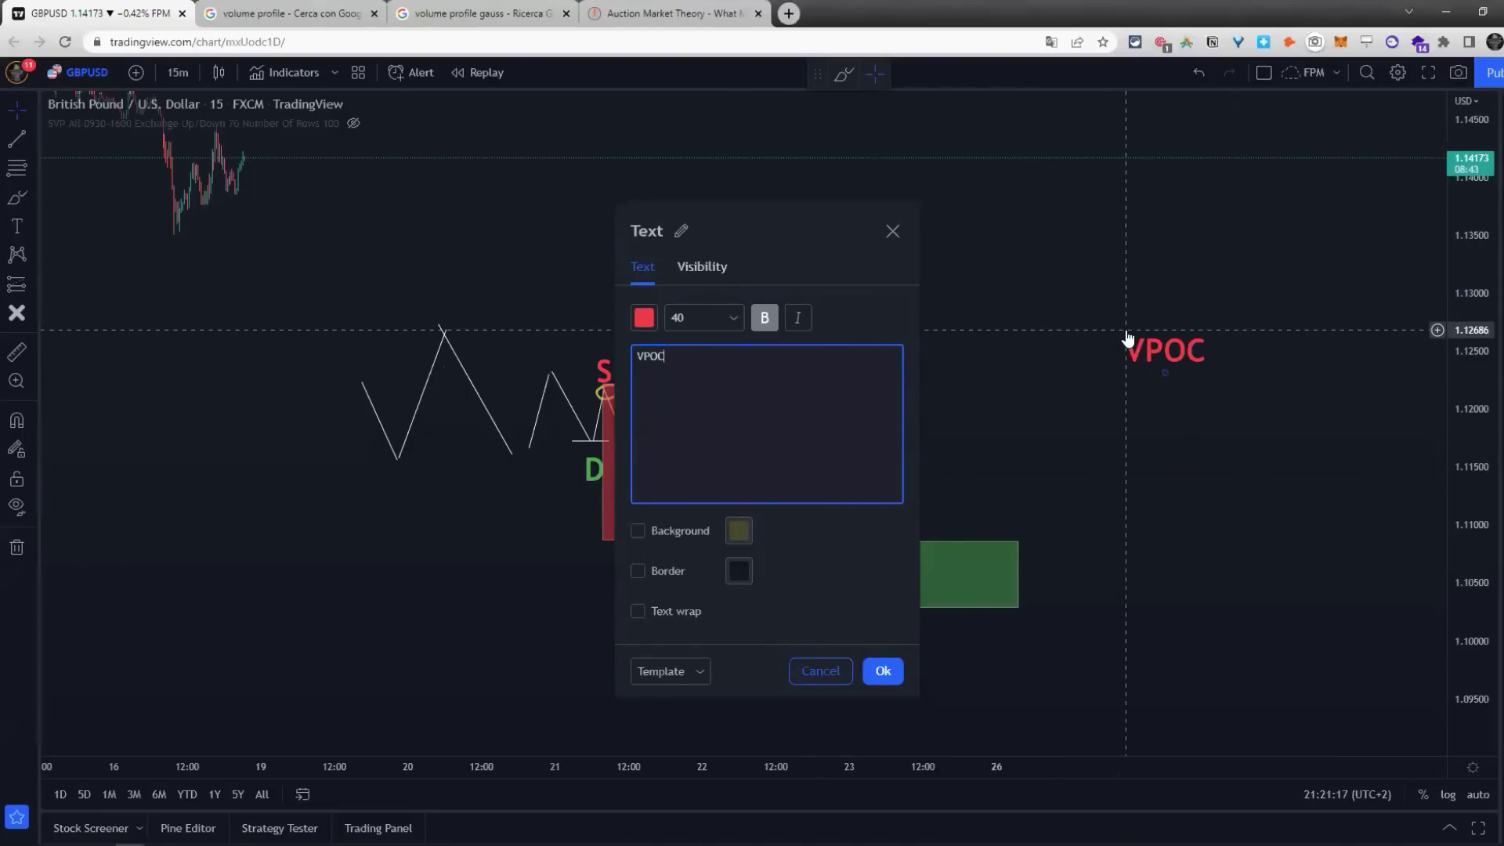
left_click(644, 318)
left_click(647, 350)
left_click(910, 624)
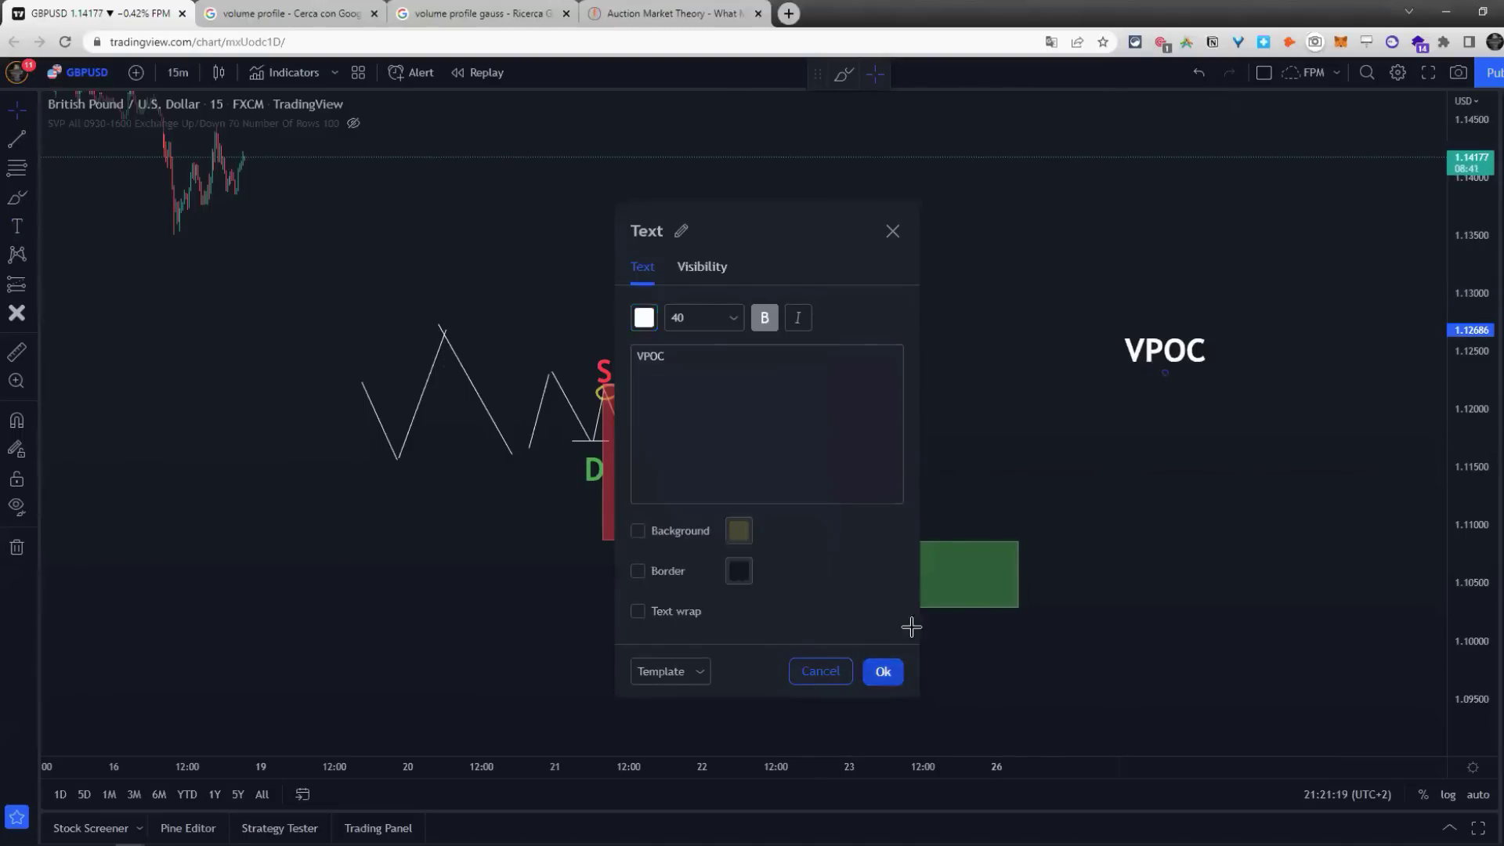
left_click(883, 671)
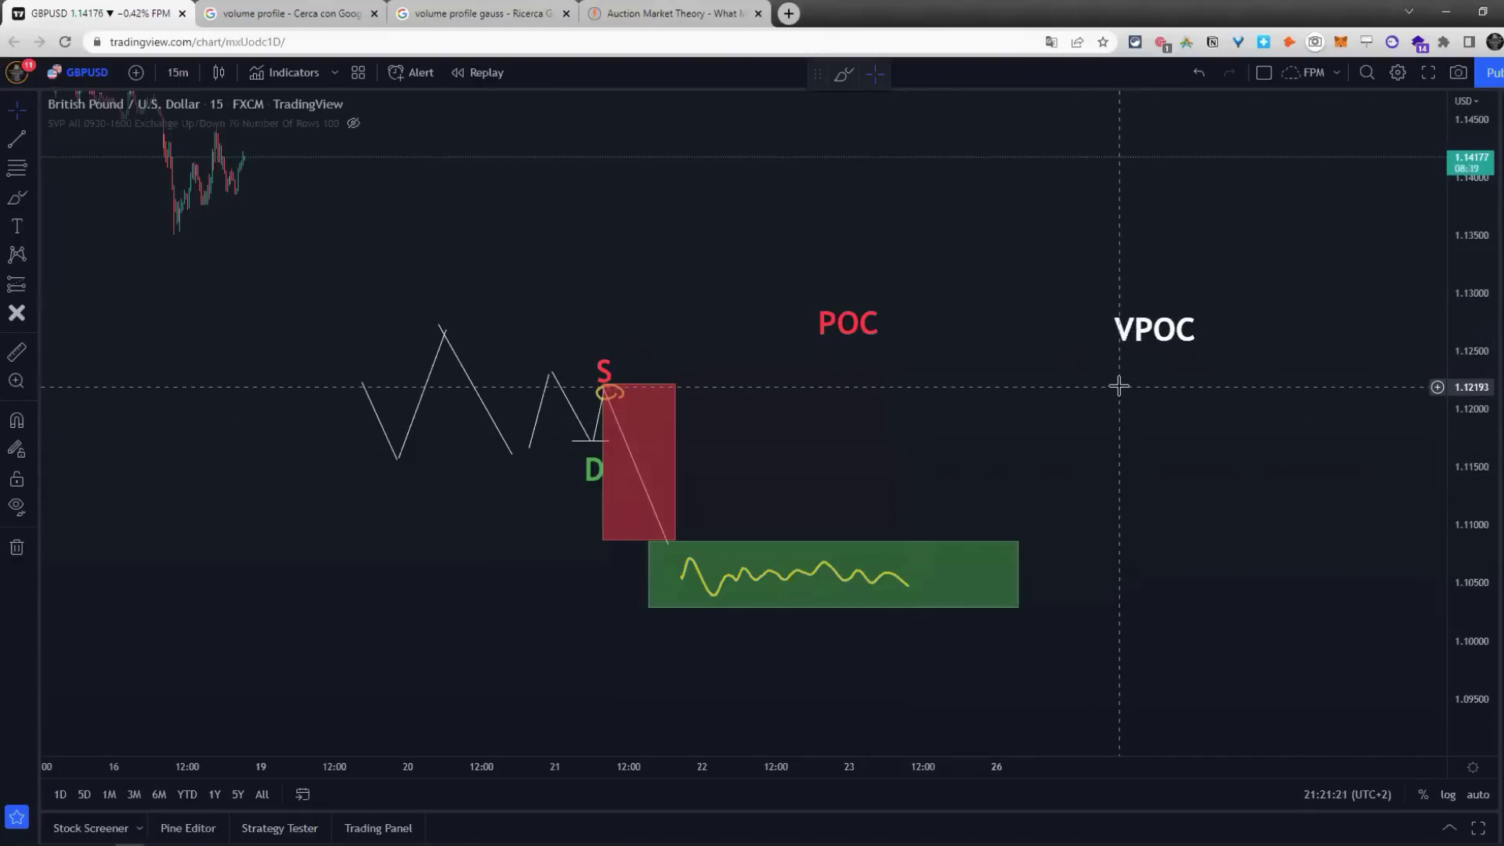
Step: Draw short vertical trend lines beneath the POC and VPOC labels, pointing toward the green zone
left_click(31, 111)
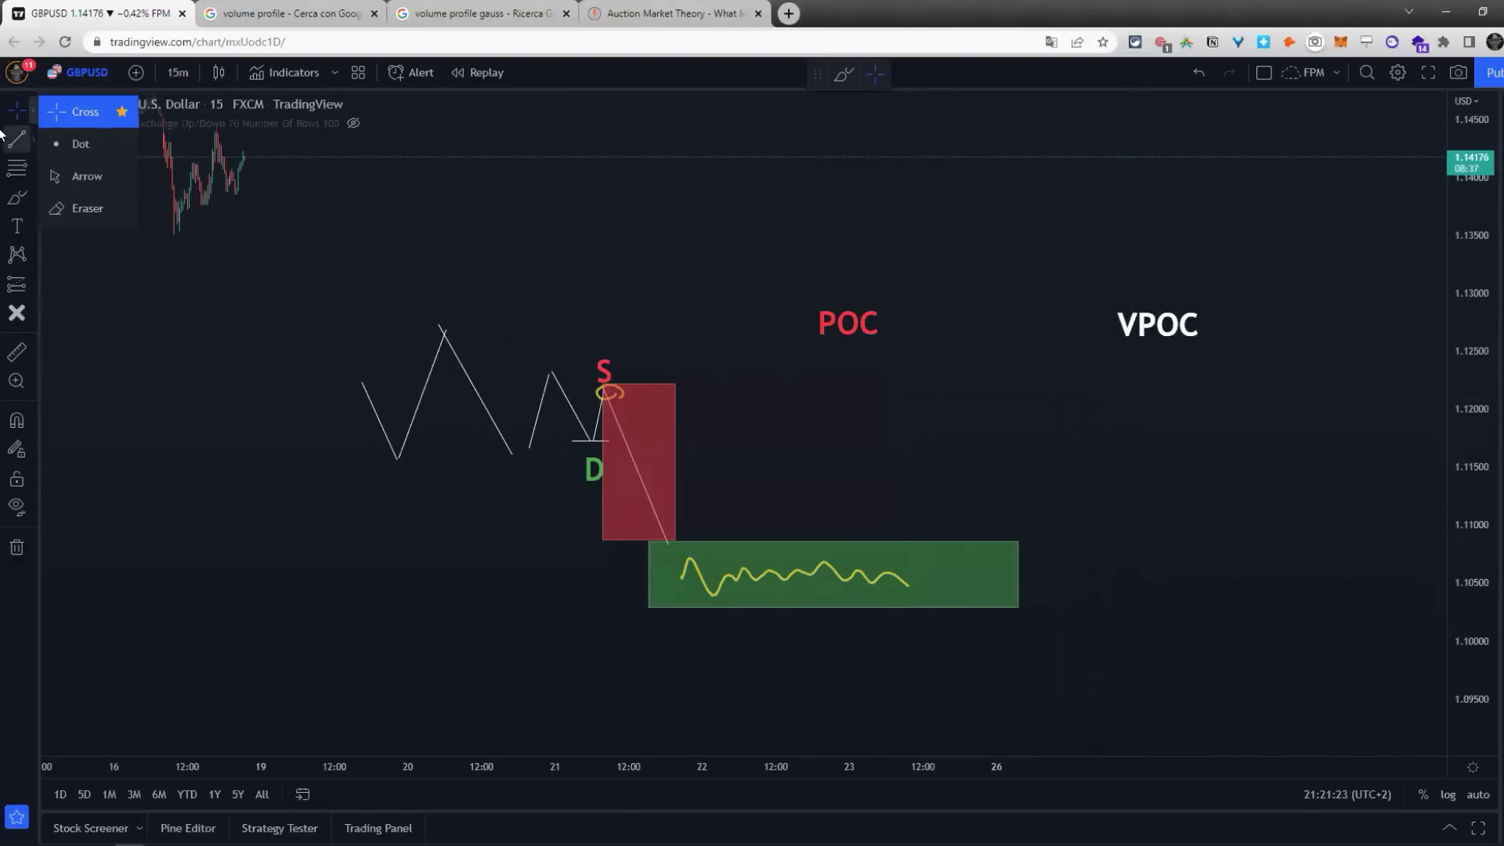
left_click_drag(851, 347, 851, 418)
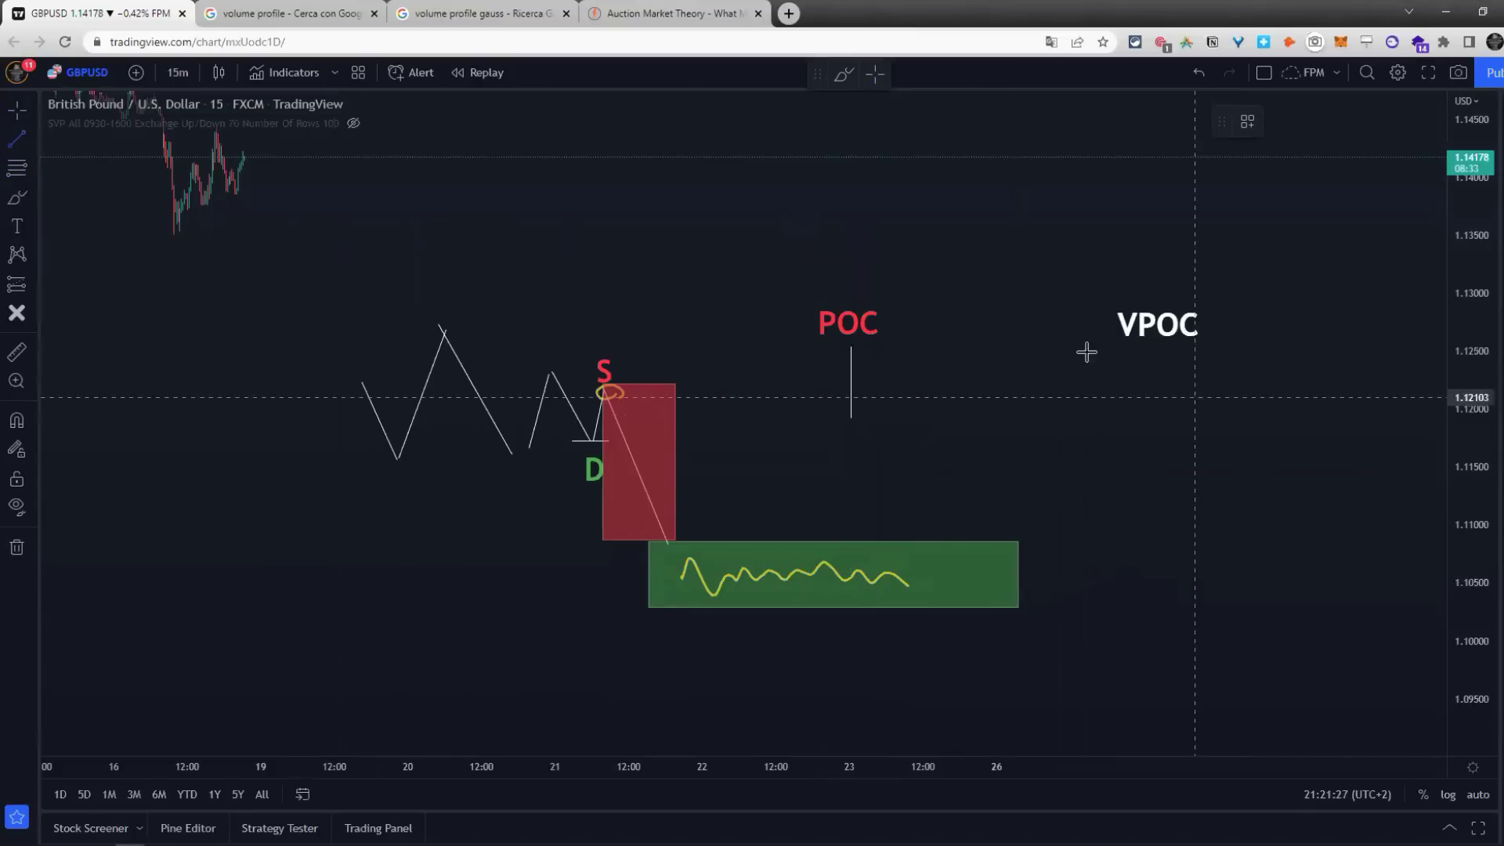
left_click_drag(1159, 357, 1160, 410)
left_click(1073, 378)
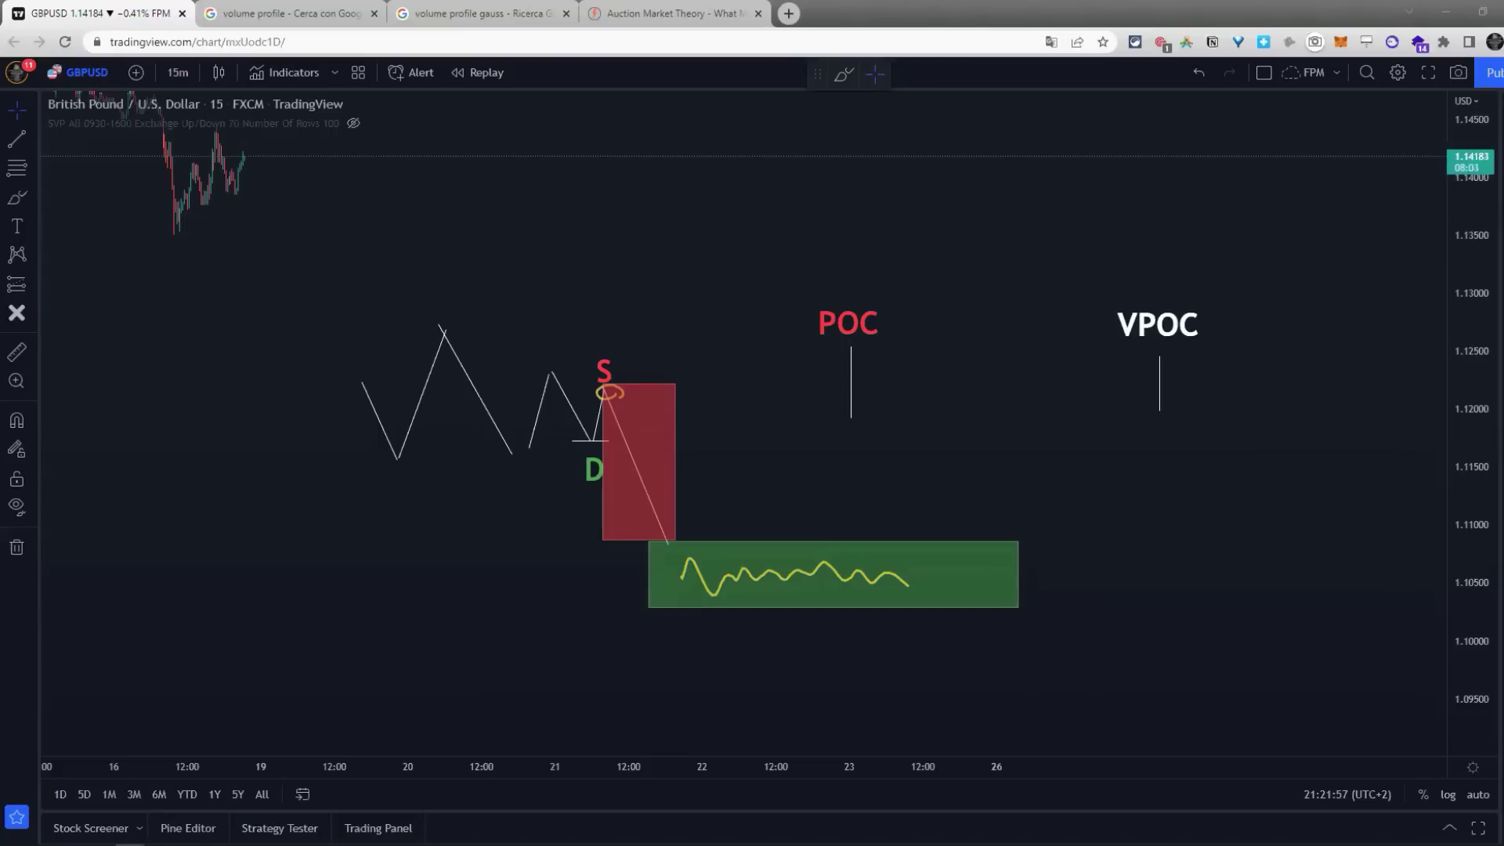
right_click(971, 423)
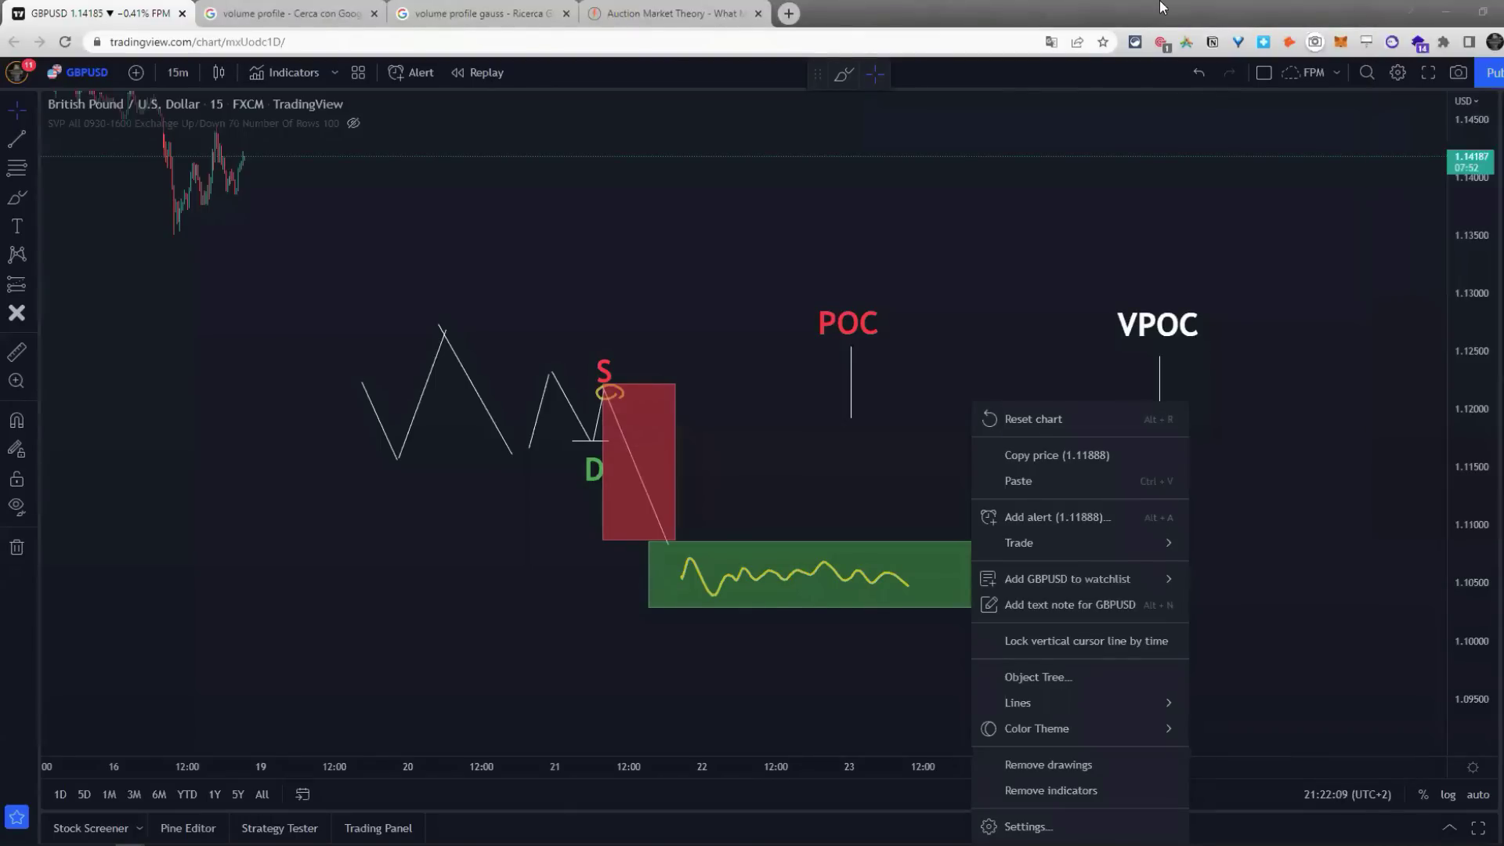
Step: Reopen the Medium Market Profile article and scroll through its opening sections
key("ctrl+shift+t")
scroll(787, 463, "up", 12)
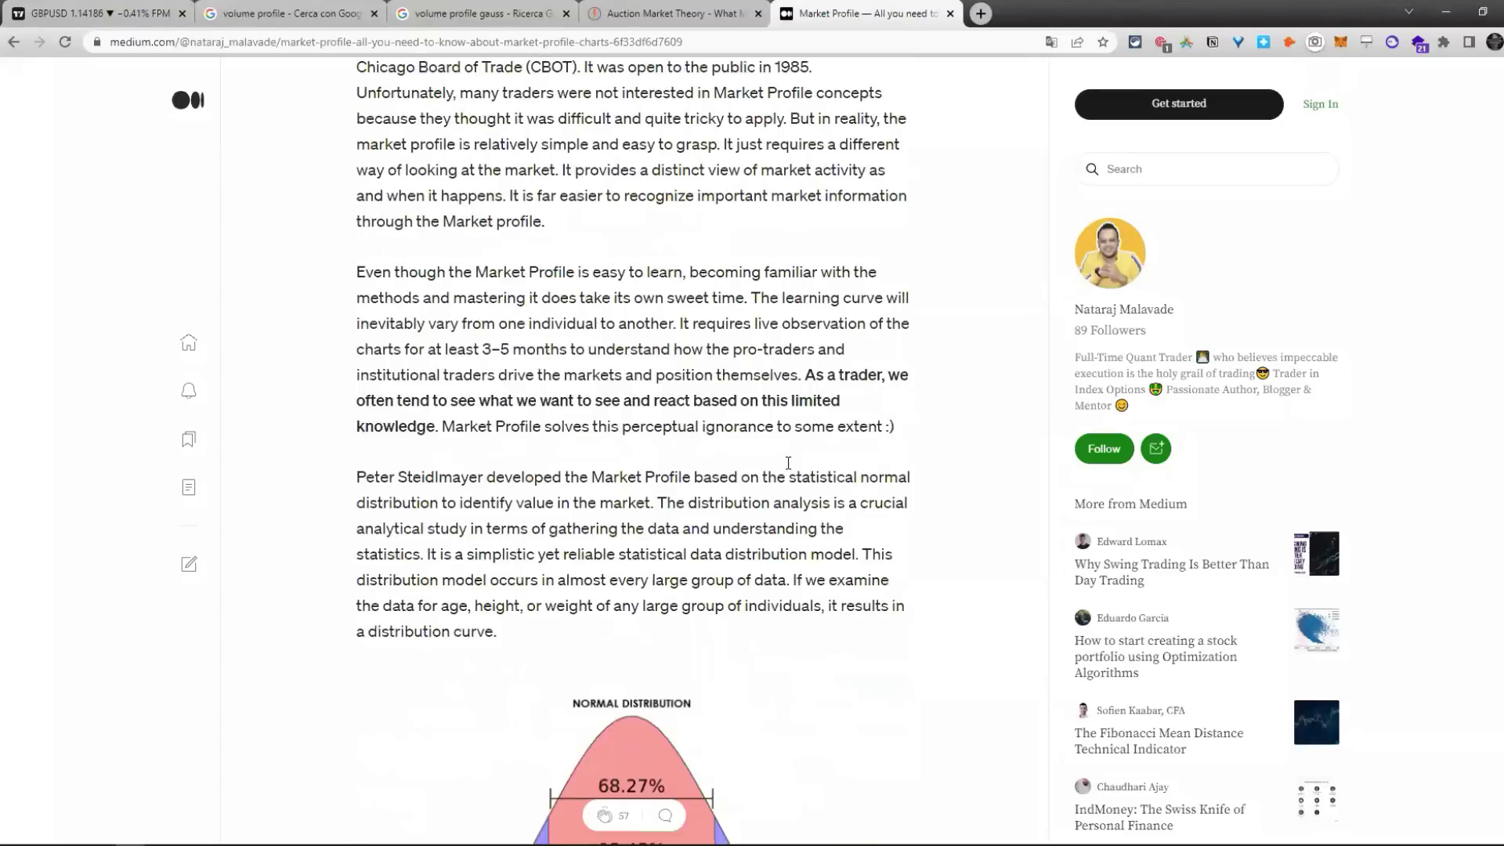
scroll(787, 463, "up", 20)
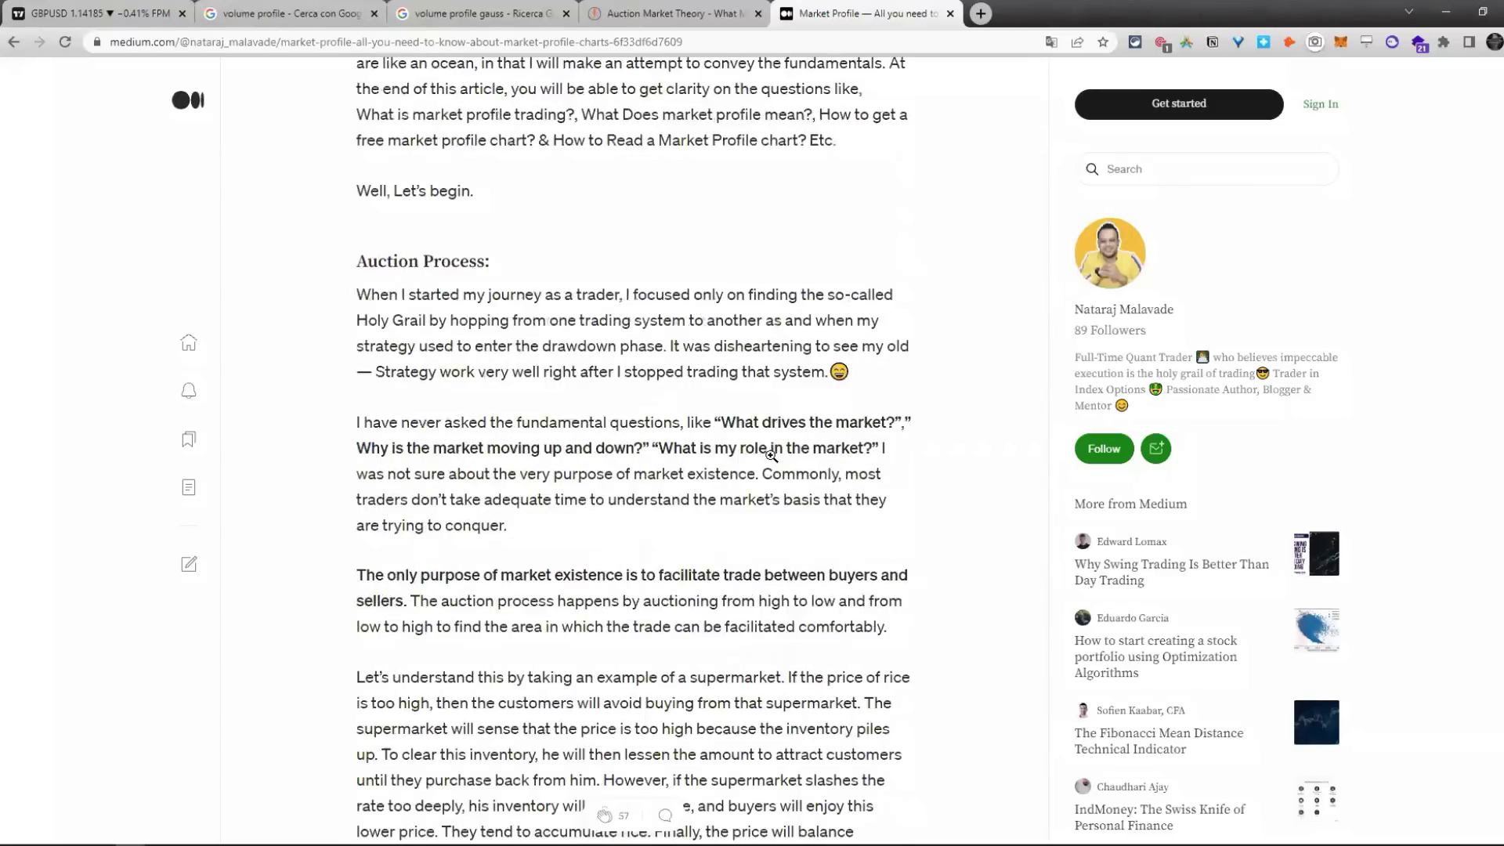
scroll(746, 428, "up", 2)
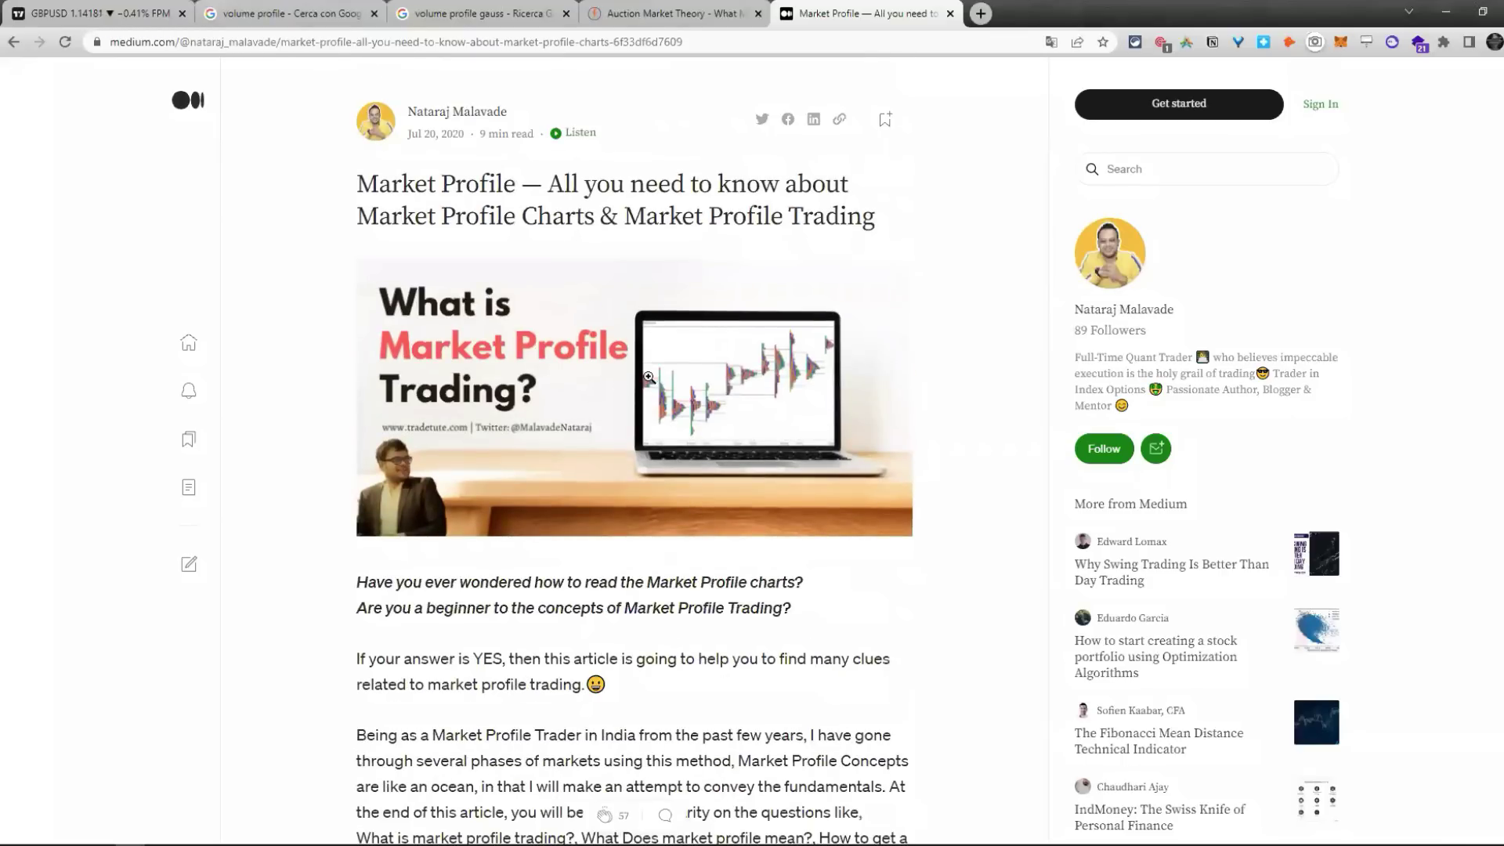
scroll(649, 378, "down", 8)
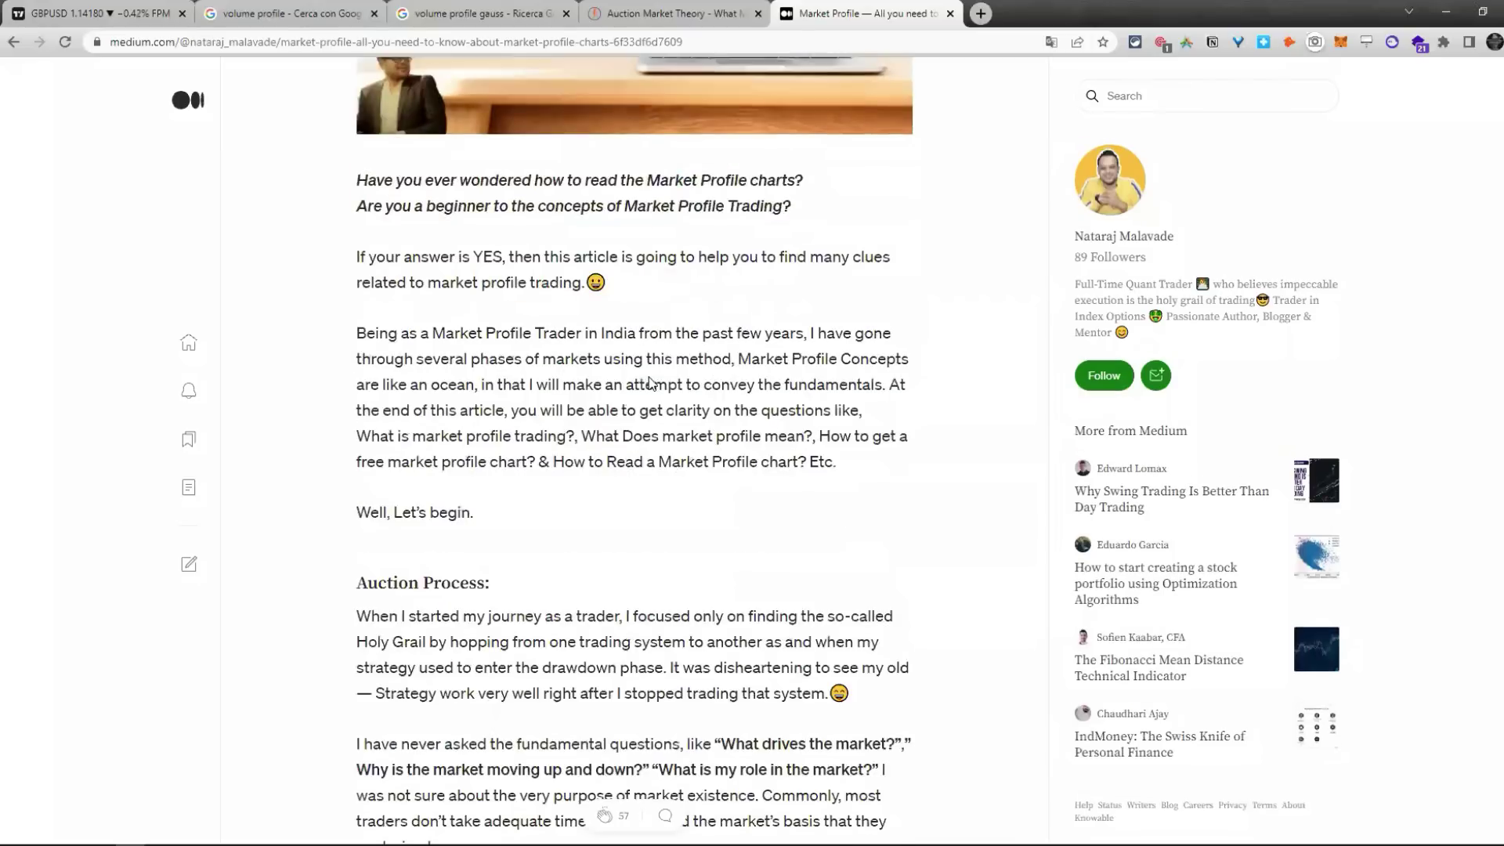
scroll(649, 381, "down", 9)
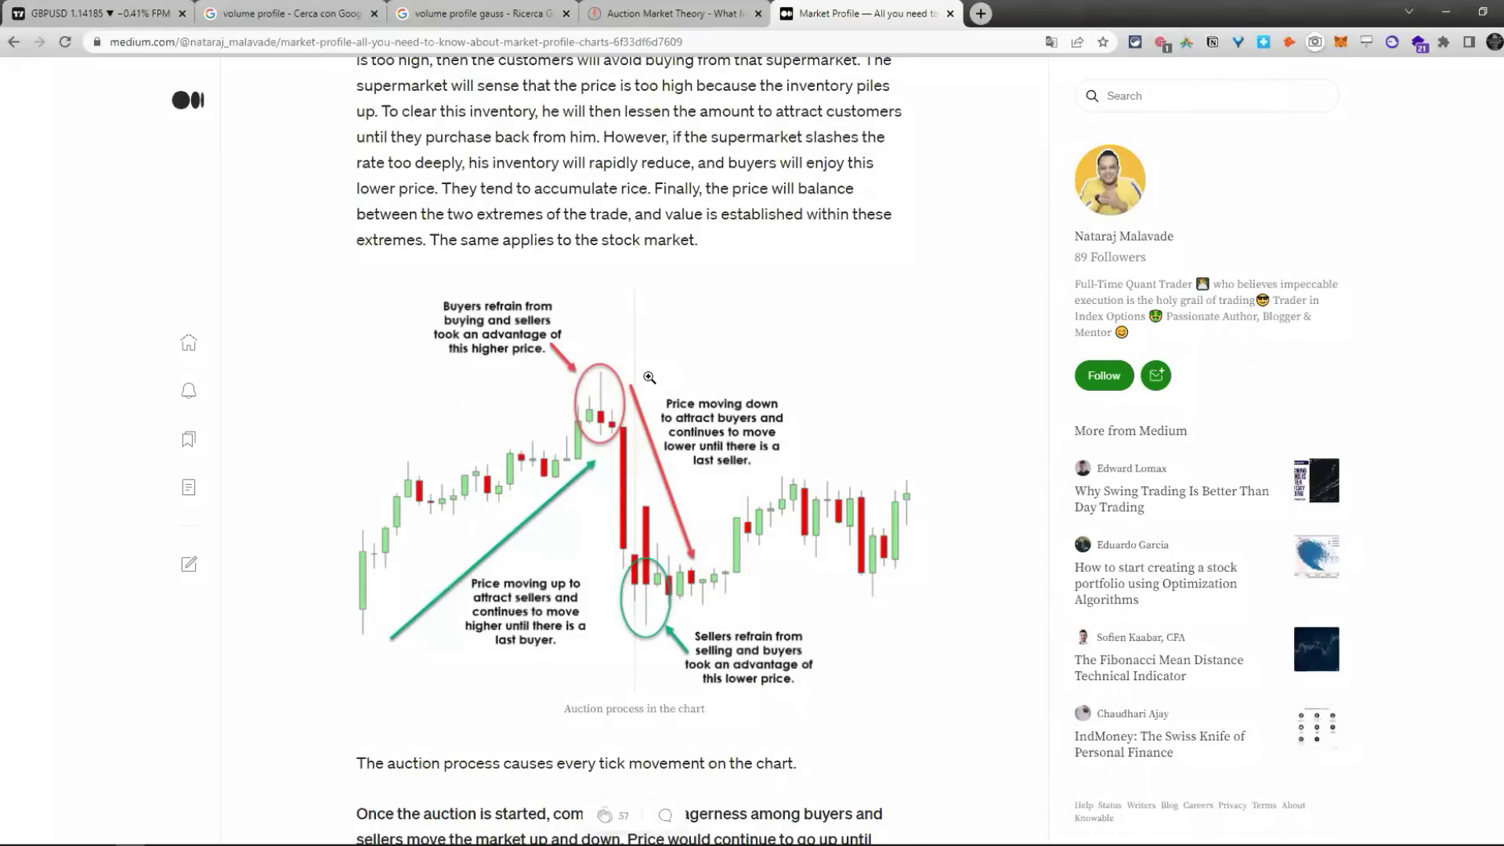
scroll(650, 378, "up", 15)
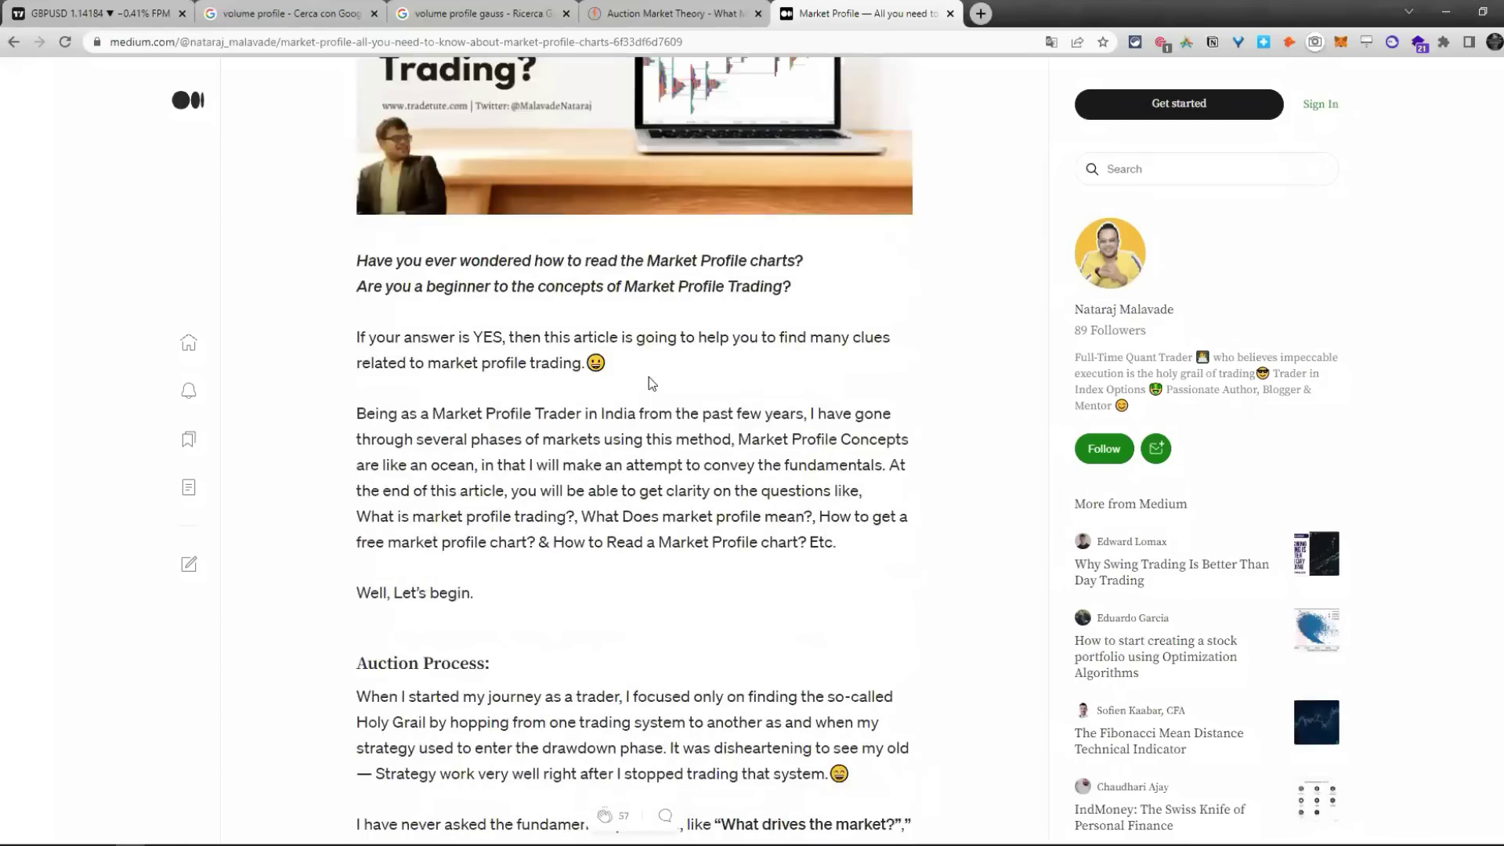
scroll(649, 378, "down", 6)
scroll(649, 378, "down", 8)
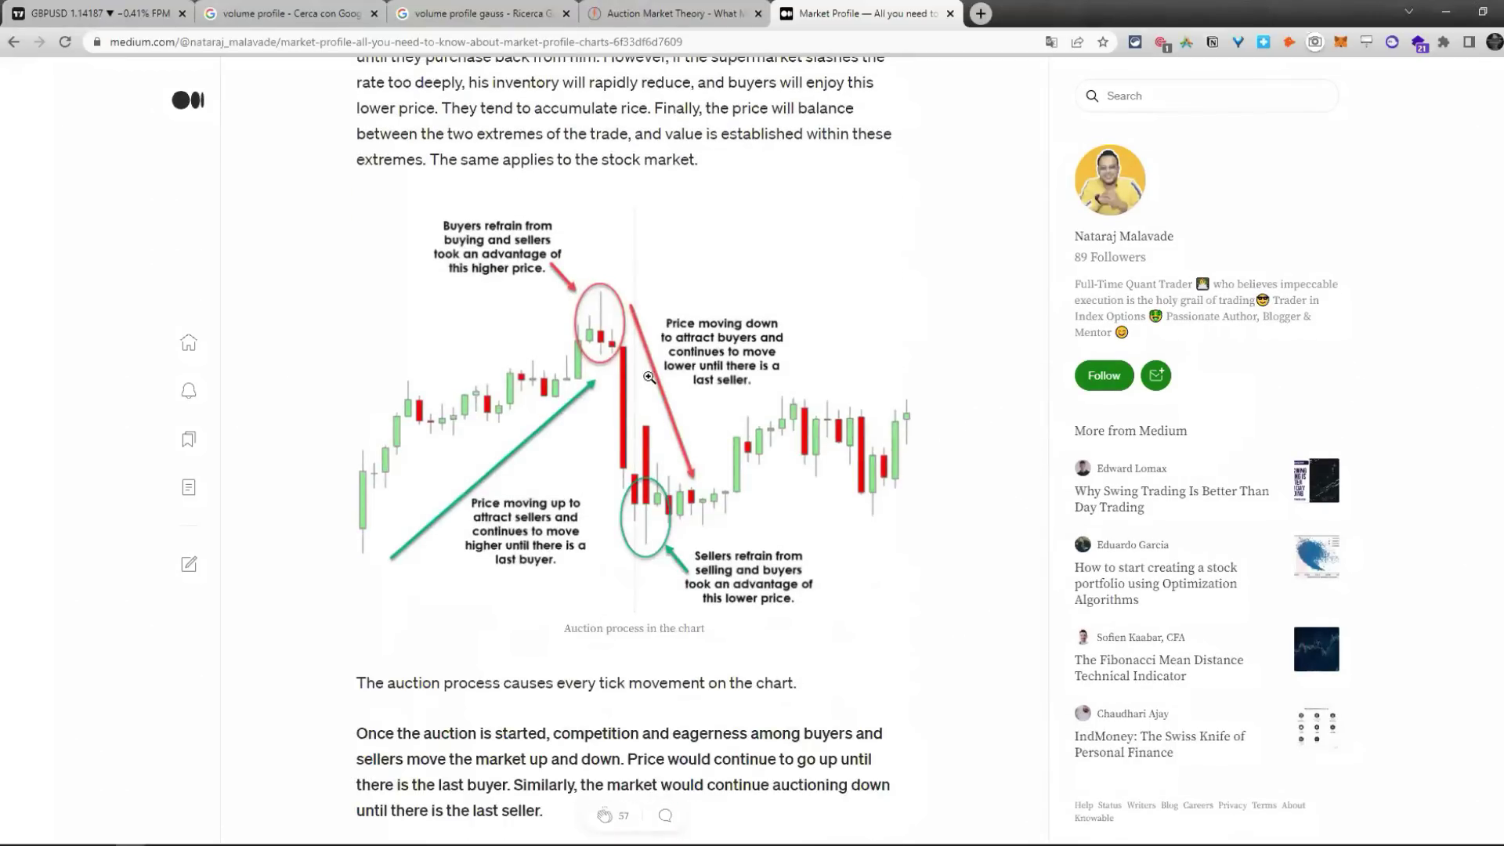
scroll(649, 377, "down", 3)
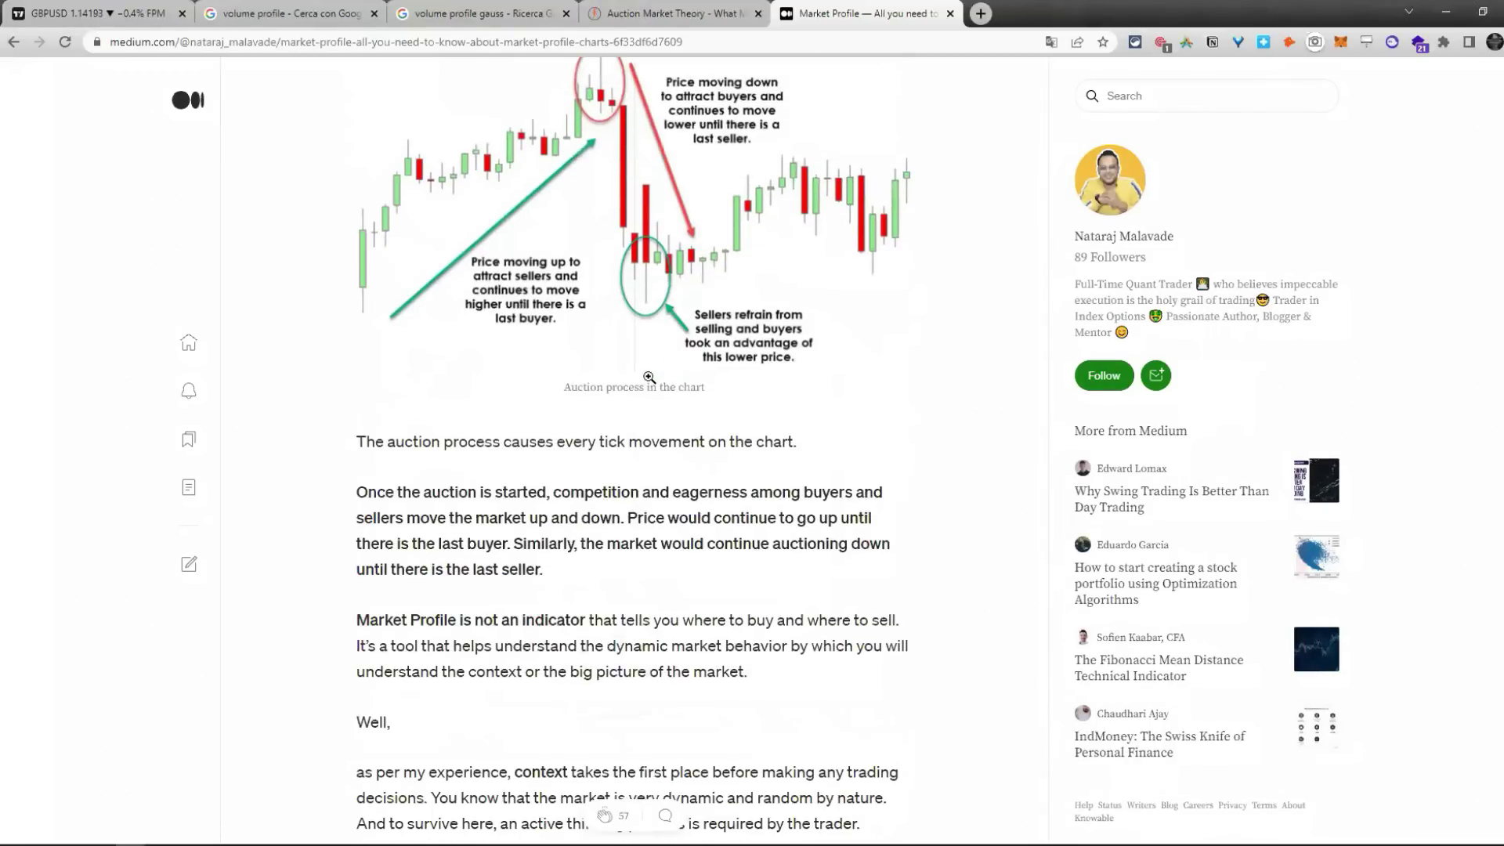
scroll(649, 378, "down", 6)
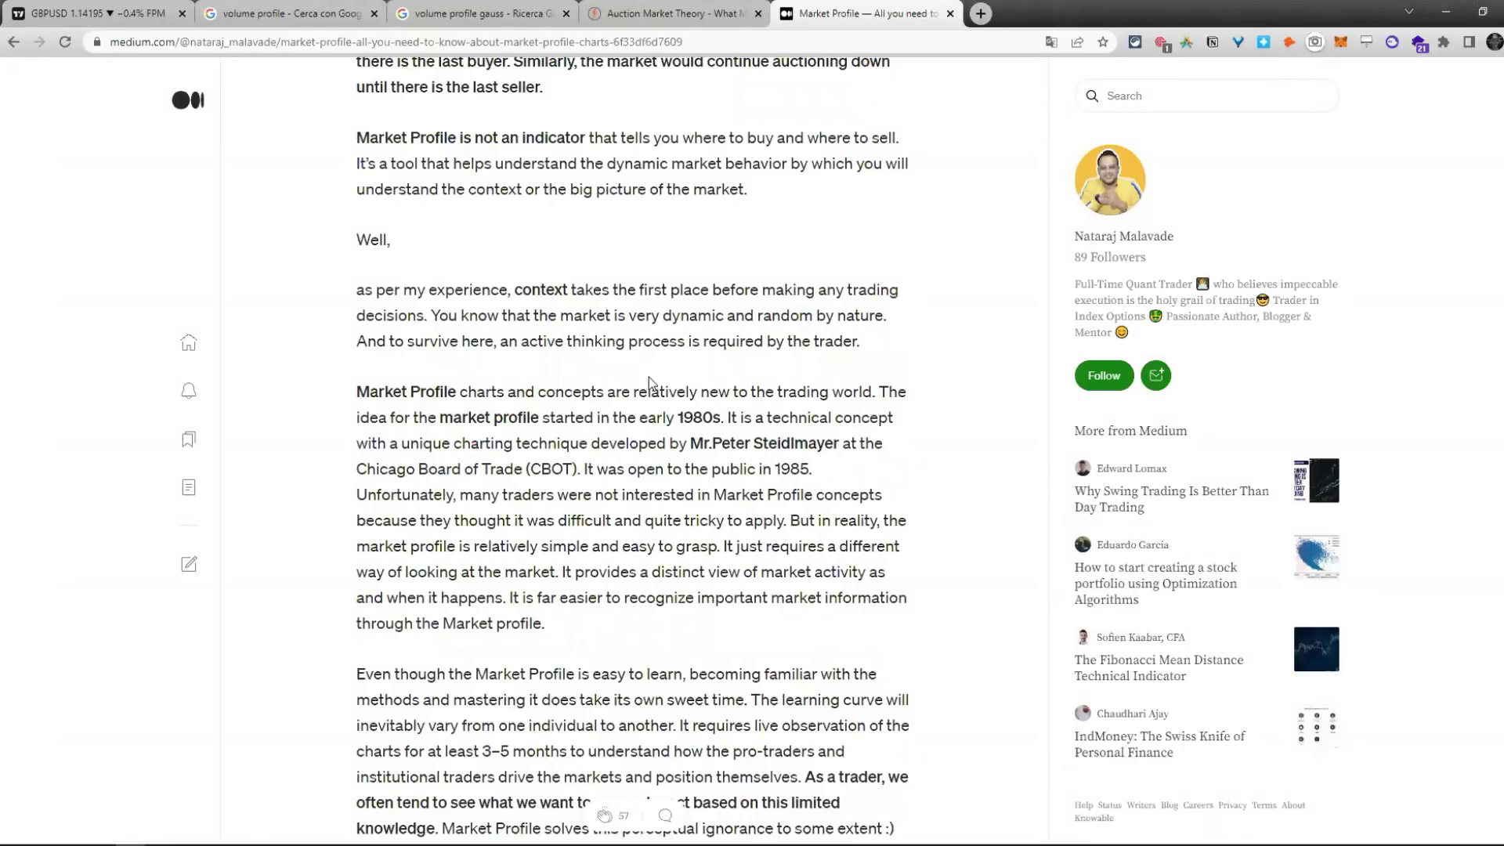
Step: Highlight 'market profile' in the text, then keep scrolling down to the Basic Jargons section
left_click_drag(494, 418, 526, 417)
left_click_drag(748, 444, 811, 444)
left_click(807, 445)
scroll(795, 439, "down", 4)
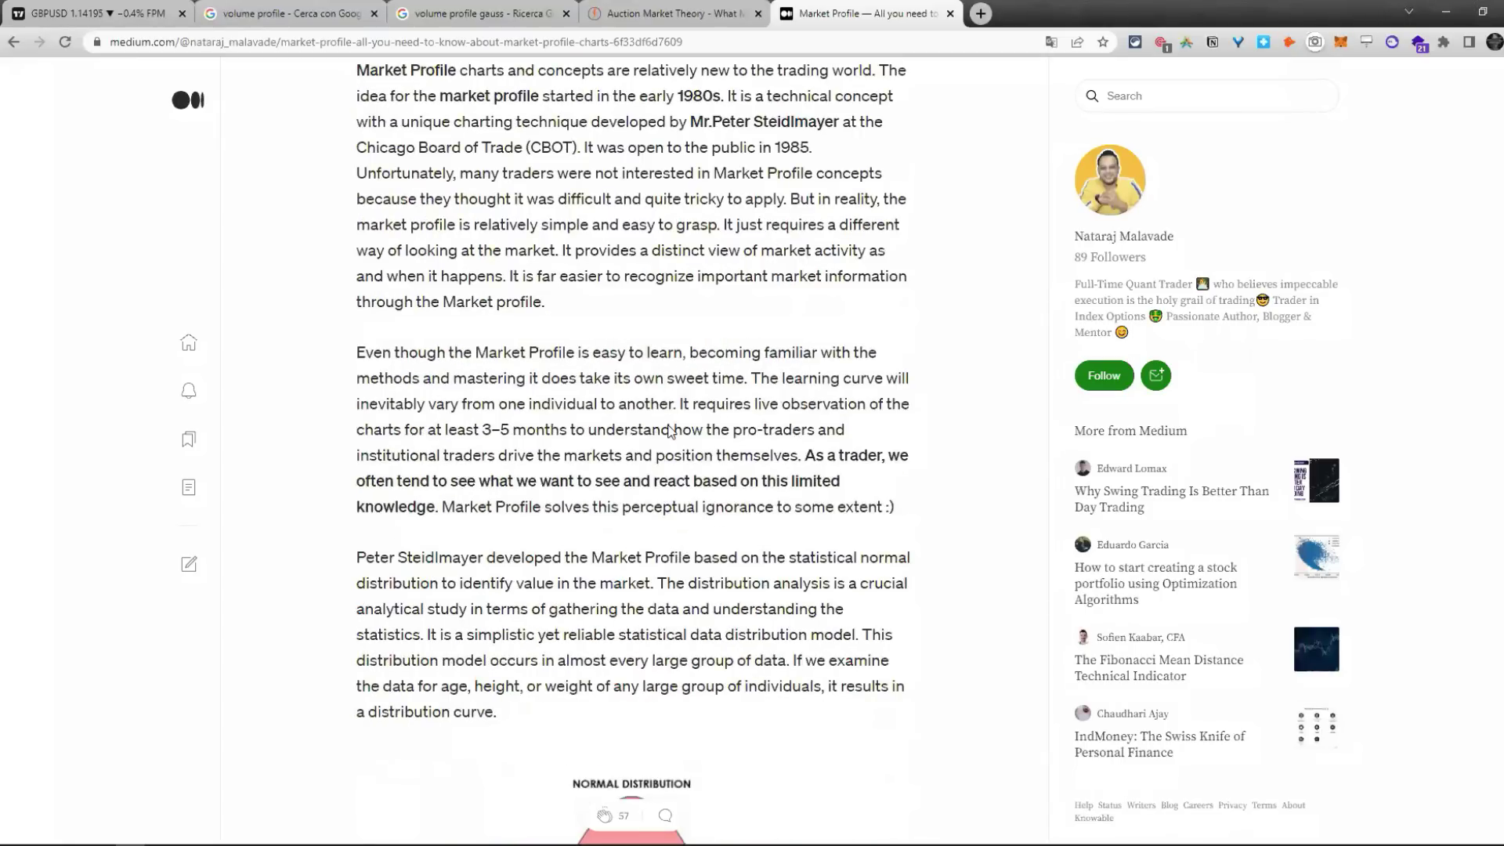
scroll(669, 424, "down", 3)
scroll(668, 424, "down", 2)
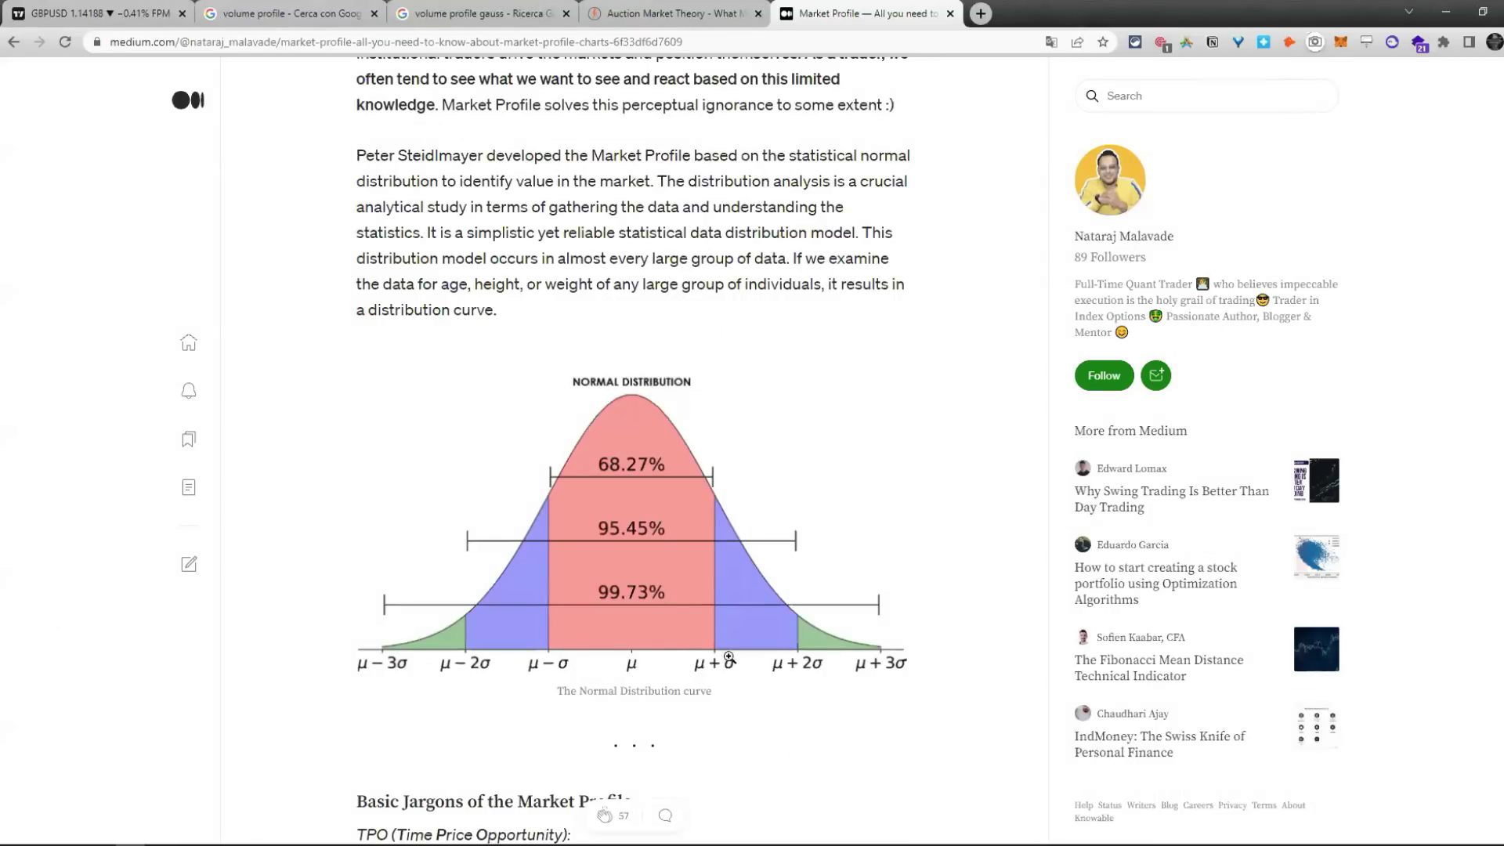
scroll(870, 525, "down", 3)
scroll(860, 452, "down", 6)
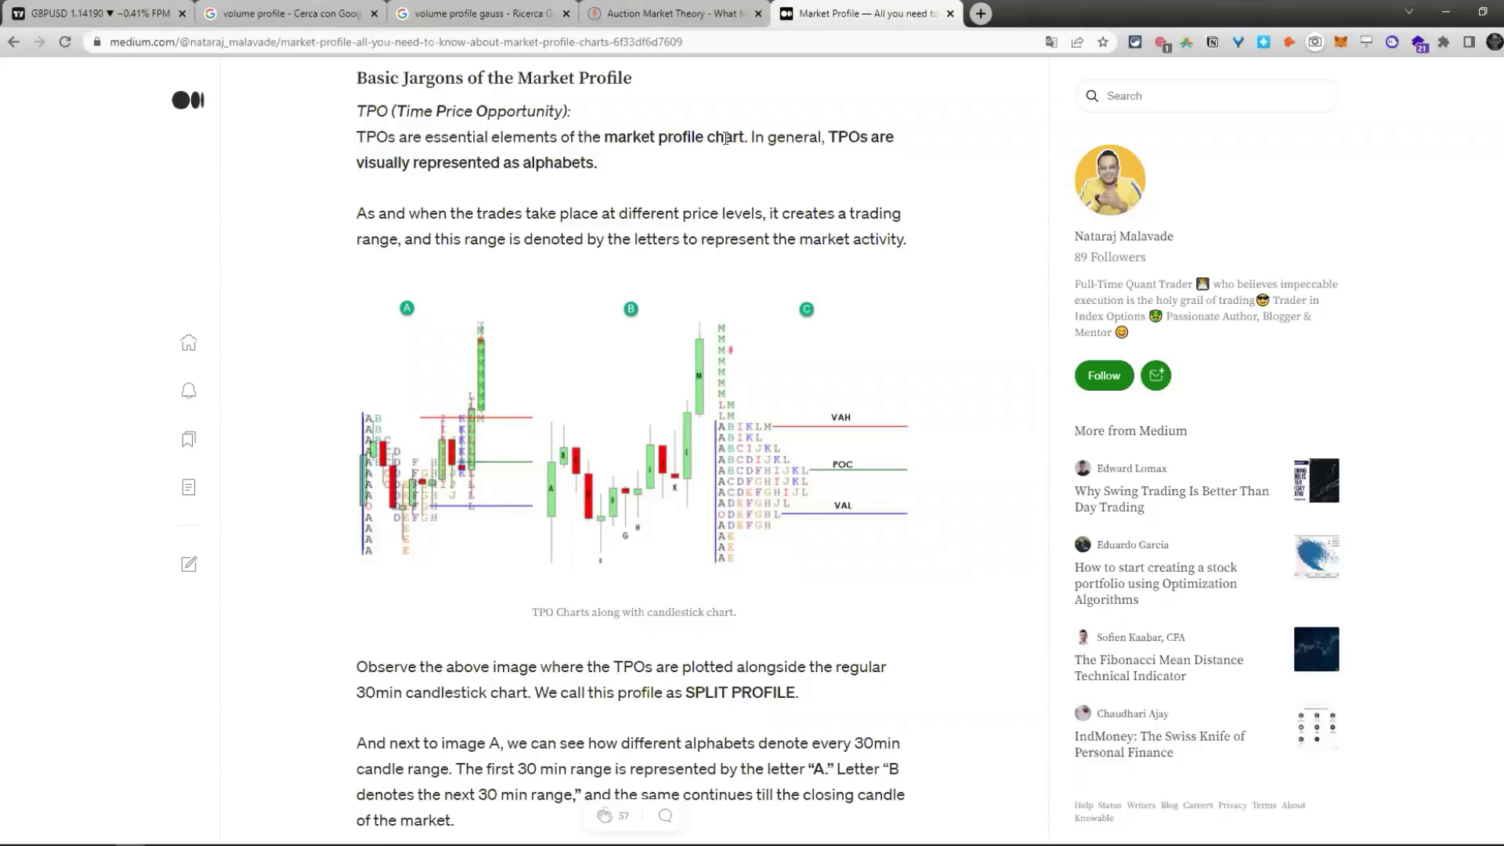
Step: Select the sentence about TPOs shown as letters, then enlarge the TPO chart with profiles A, B and C
left_click_drag(829, 137, 868, 154)
left_click(867, 154)
left_click(780, 496)
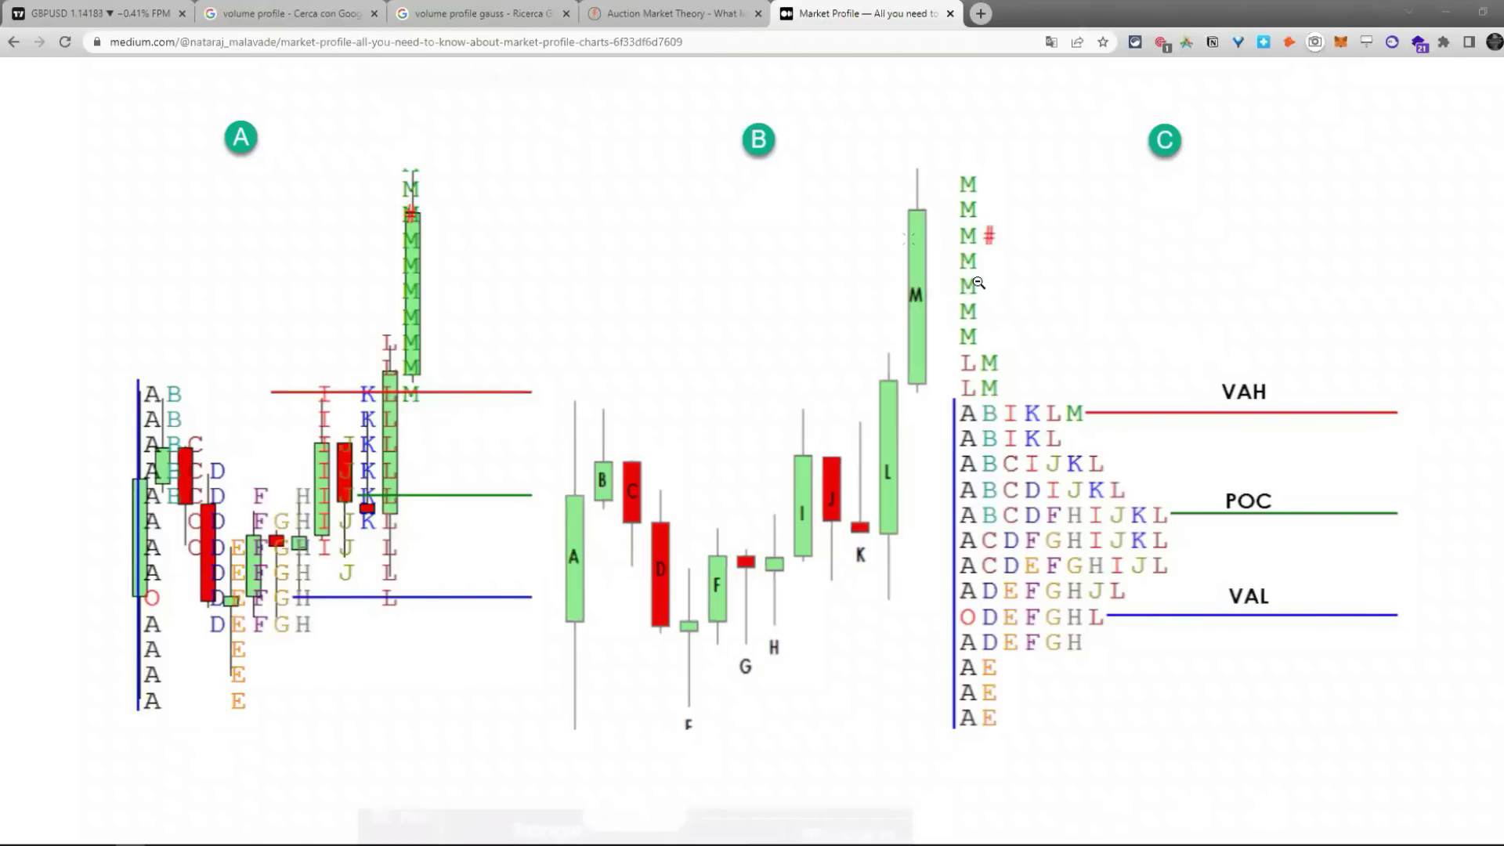
Step: Close the enlarged TPO image and scroll past the IB Range and Value Area charts to the extremes chart
scroll(899, 156, "down", 3)
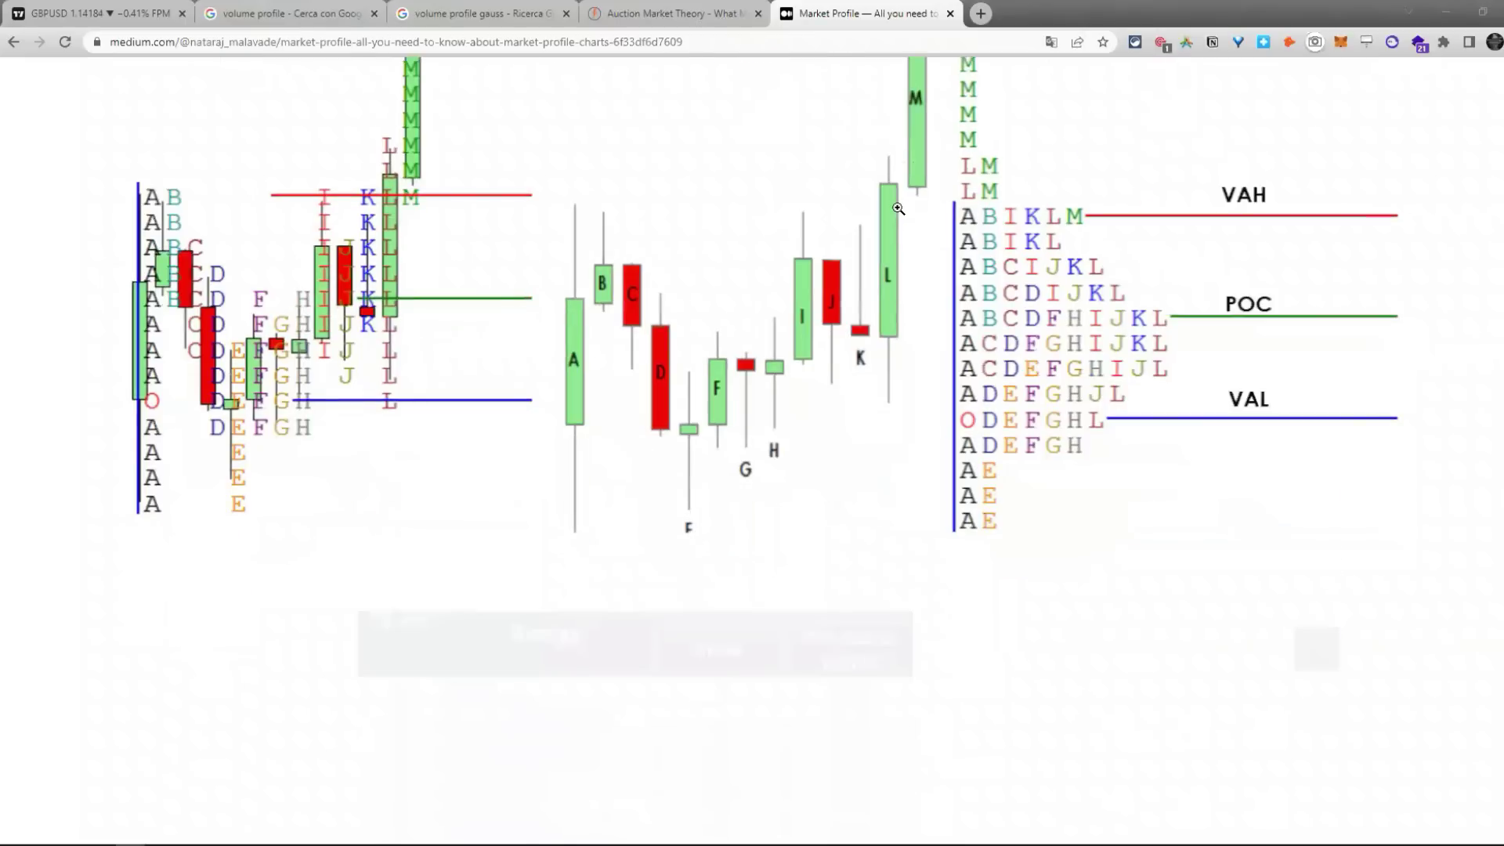
left_click(898, 209)
scroll(684, 288, "down", 5)
scroll(684, 287, "down", 14)
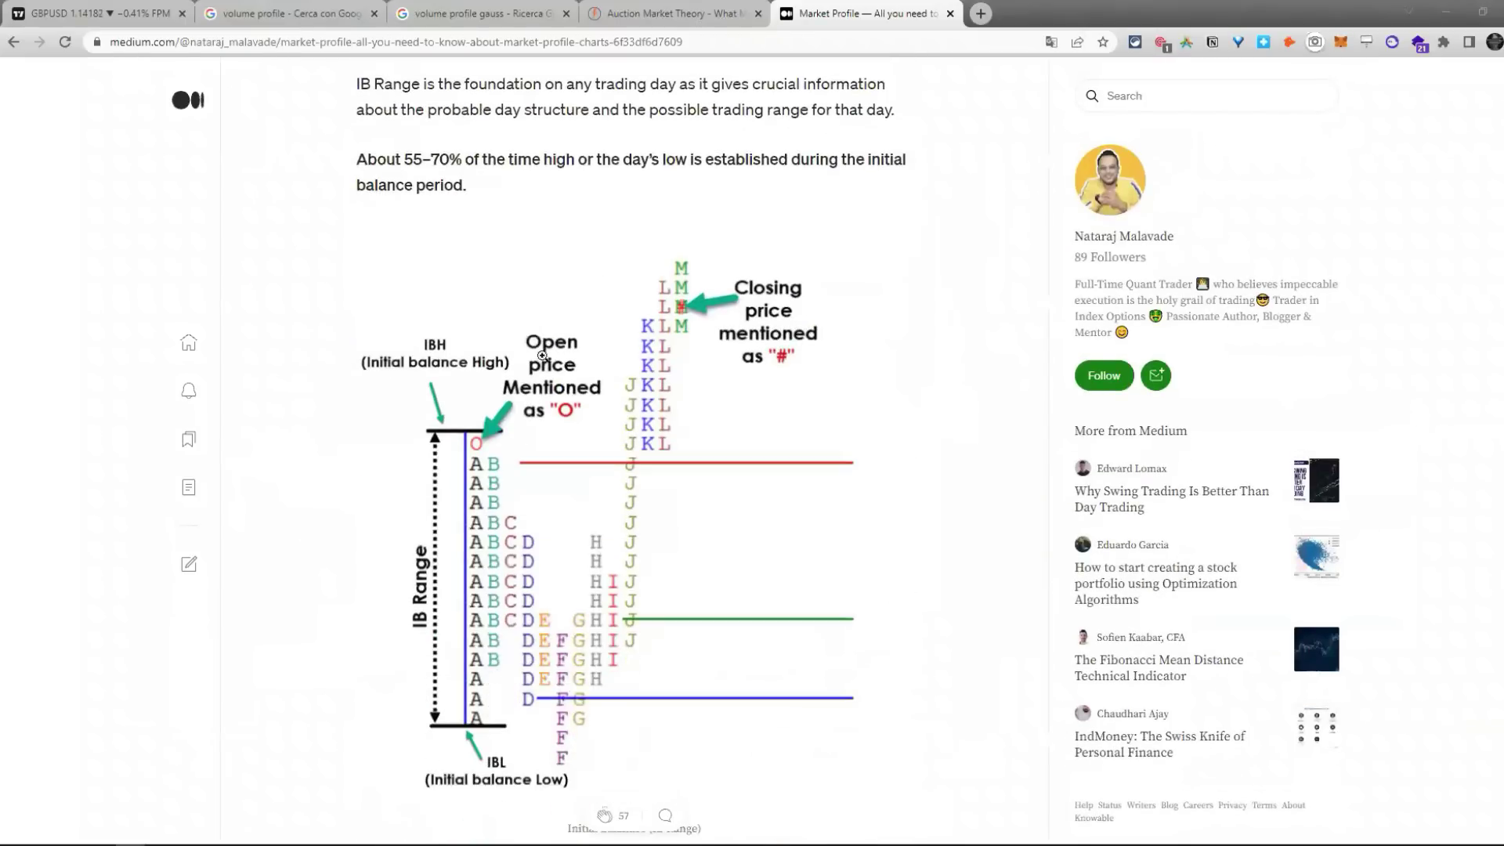
scroll(542, 355, "down", 3)
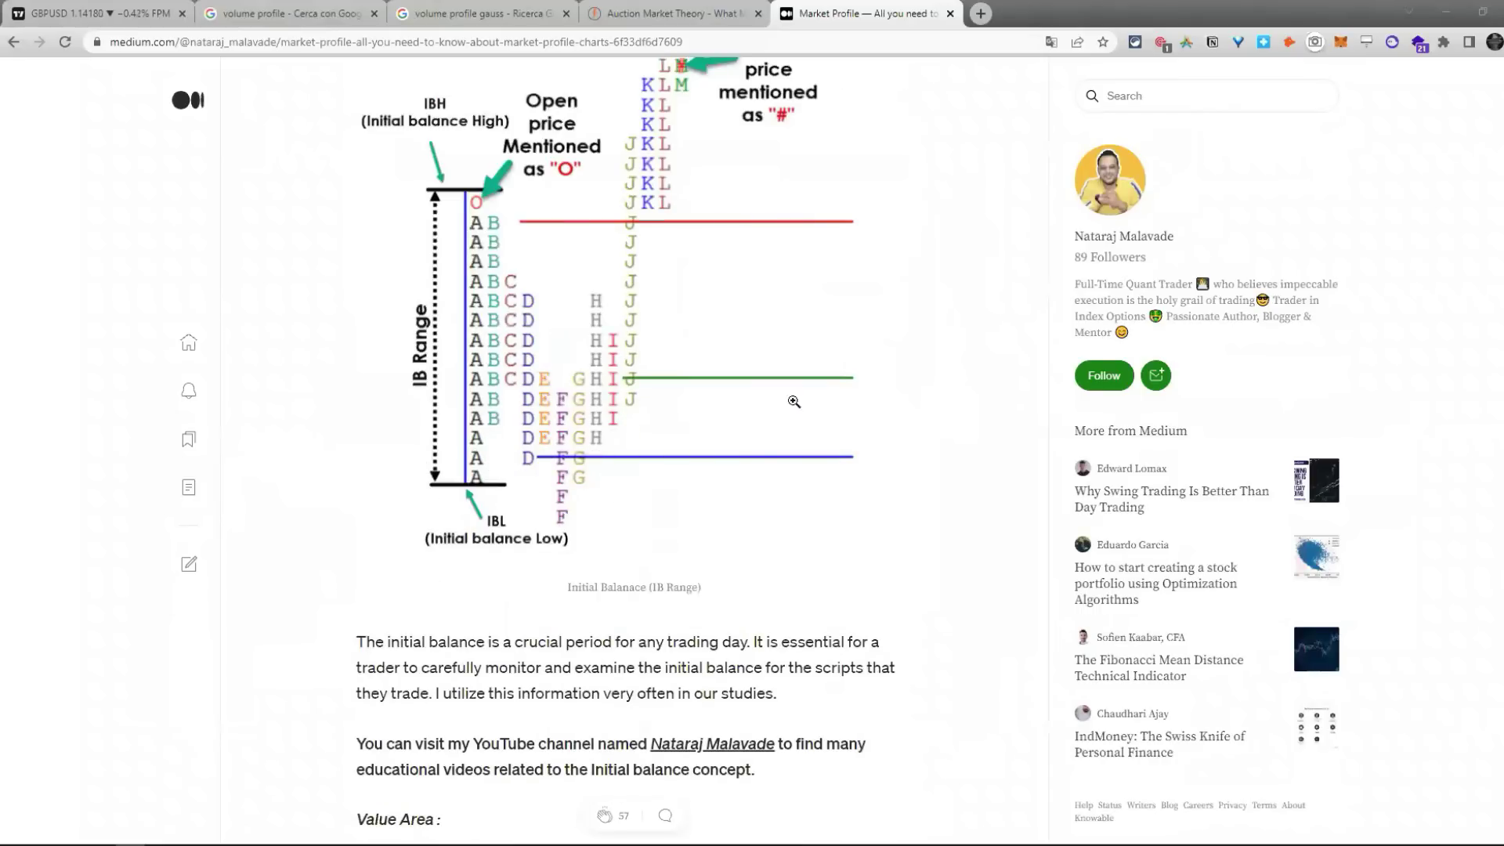
scroll(538, 328, "up", 1)
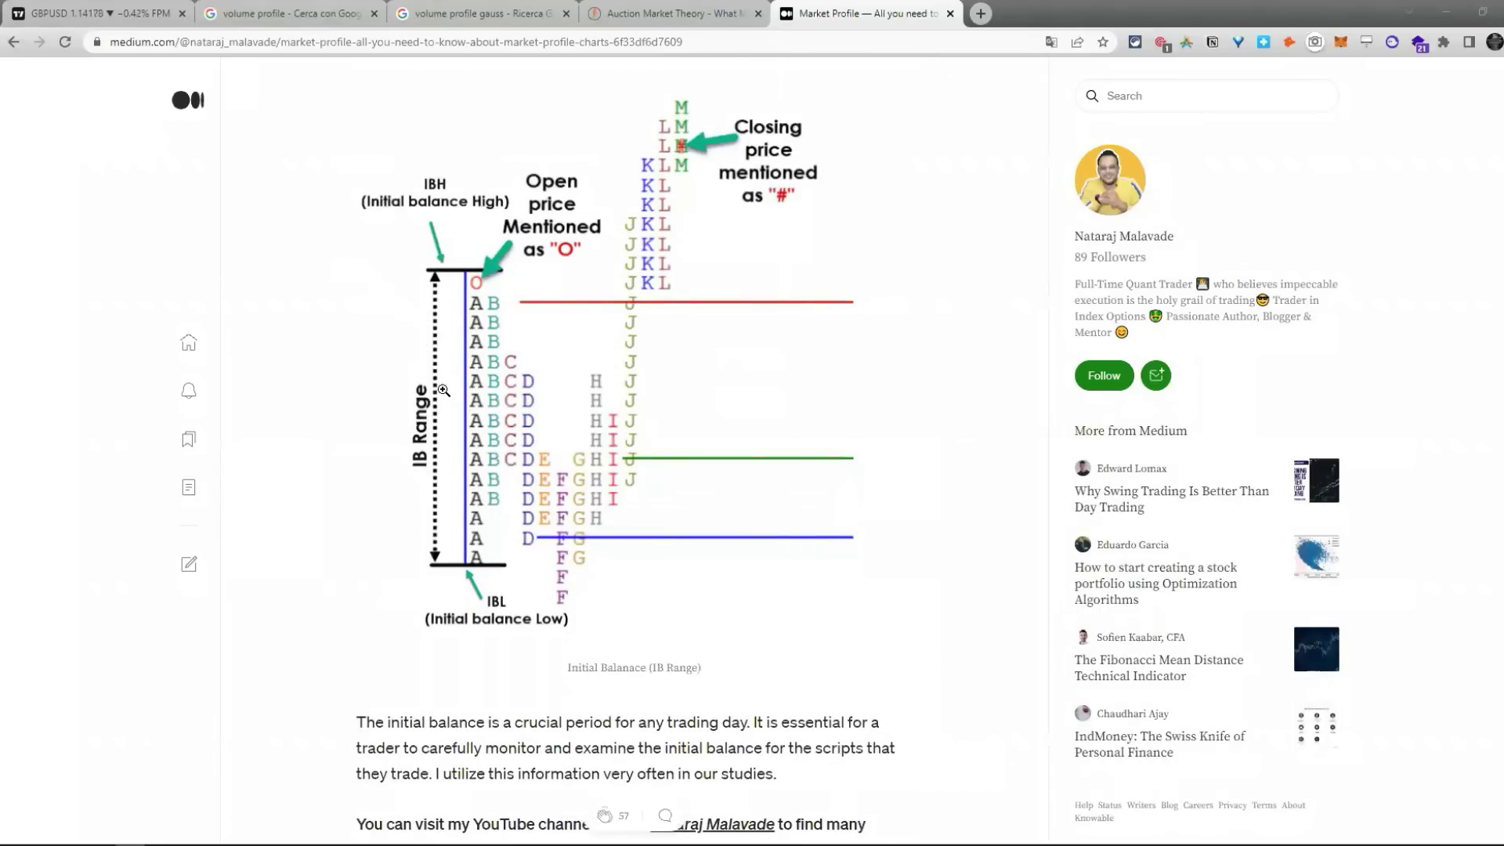
scroll(443, 389, "down", 13)
scroll(520, 439, "down", 14)
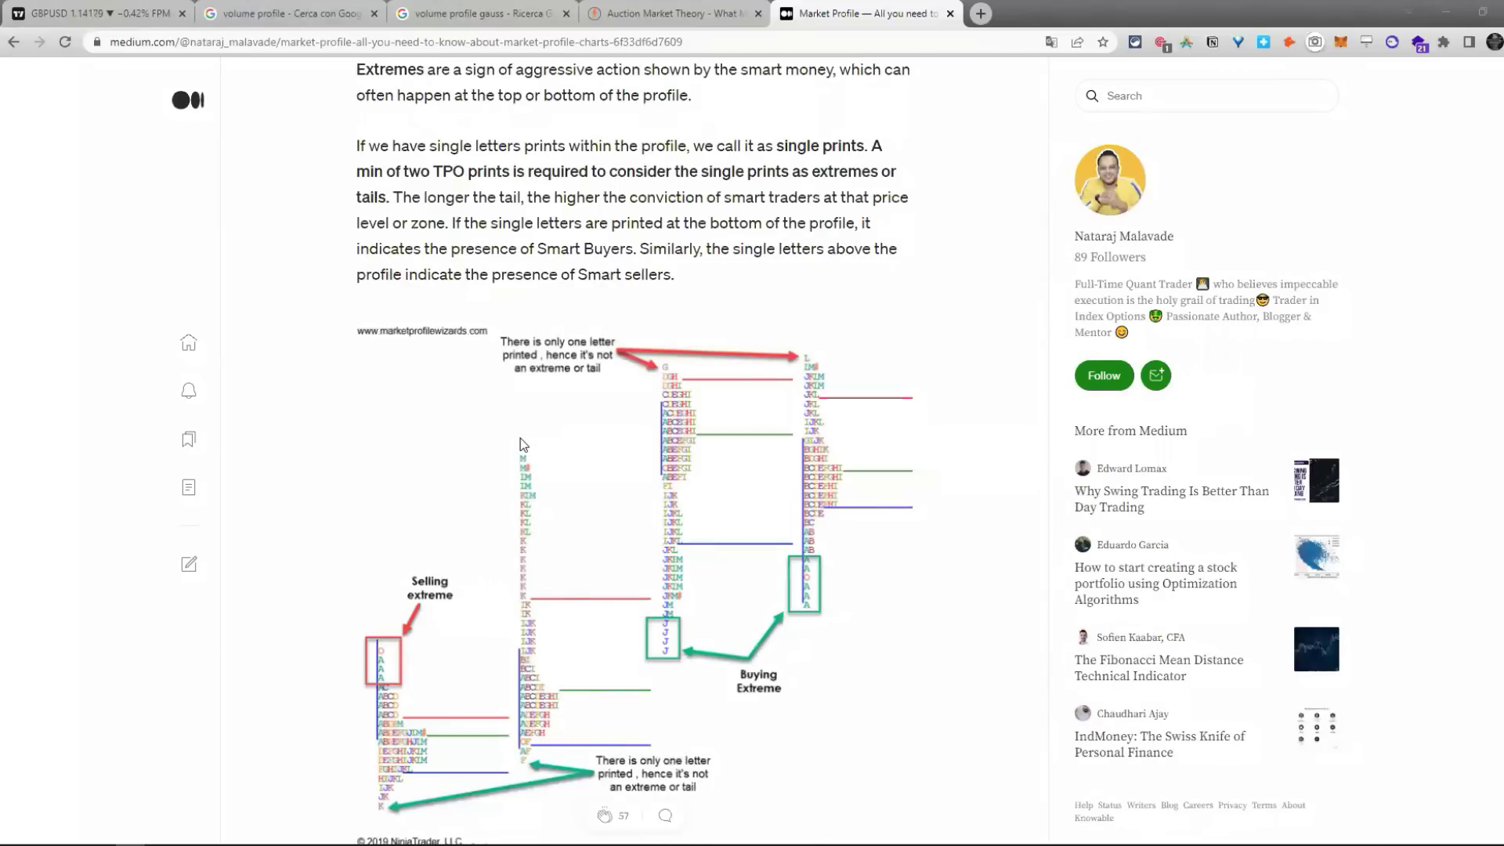
scroll(520, 445, "down", 1)
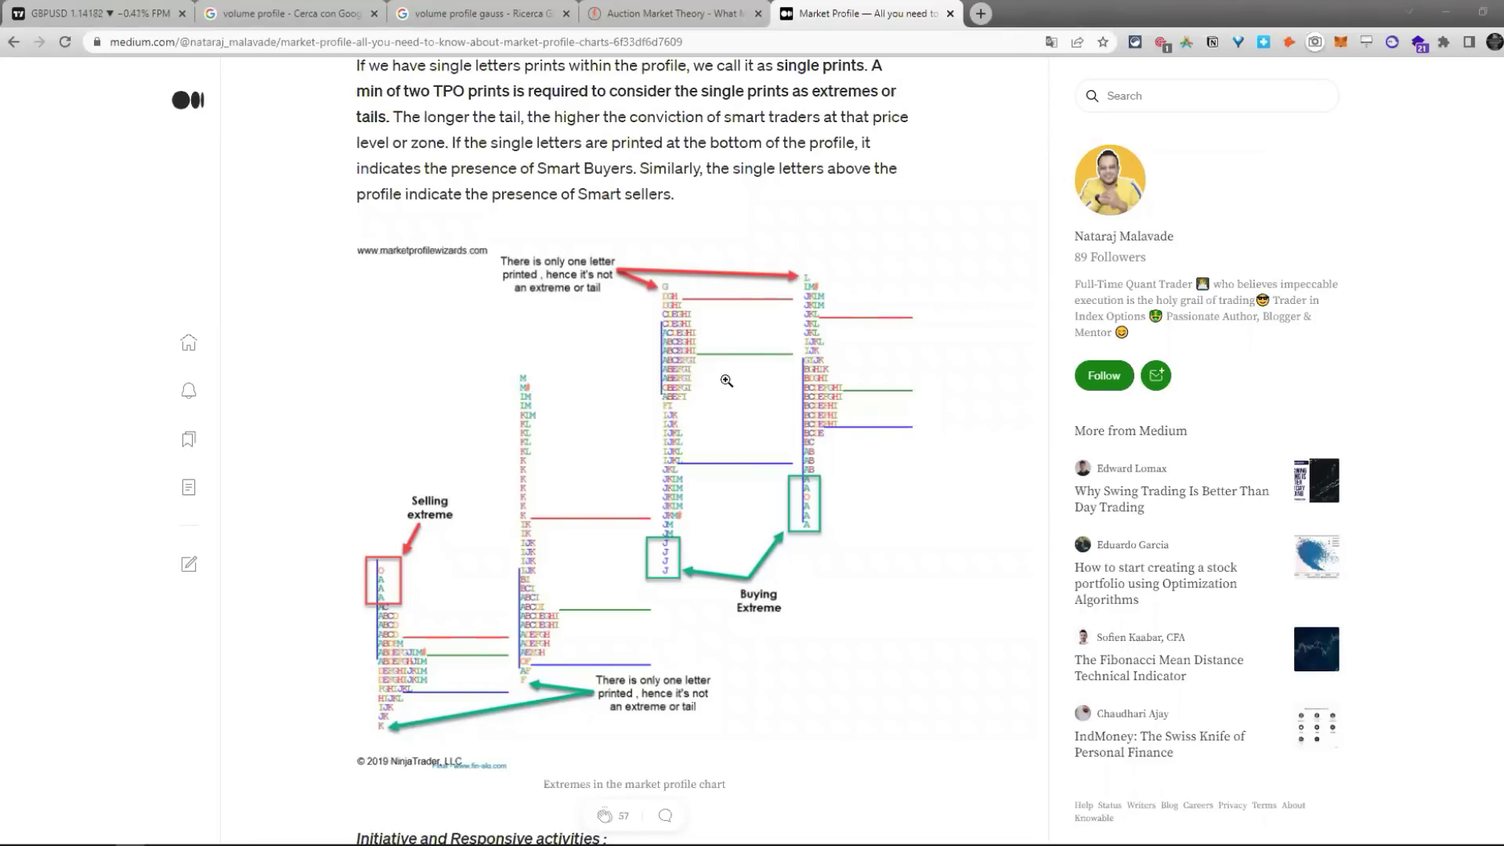
Step: In empty chart space, brush a yellow zig-zag price range between top and bottom boundary lines
left_click(100, 13)
left_click(485, 550)
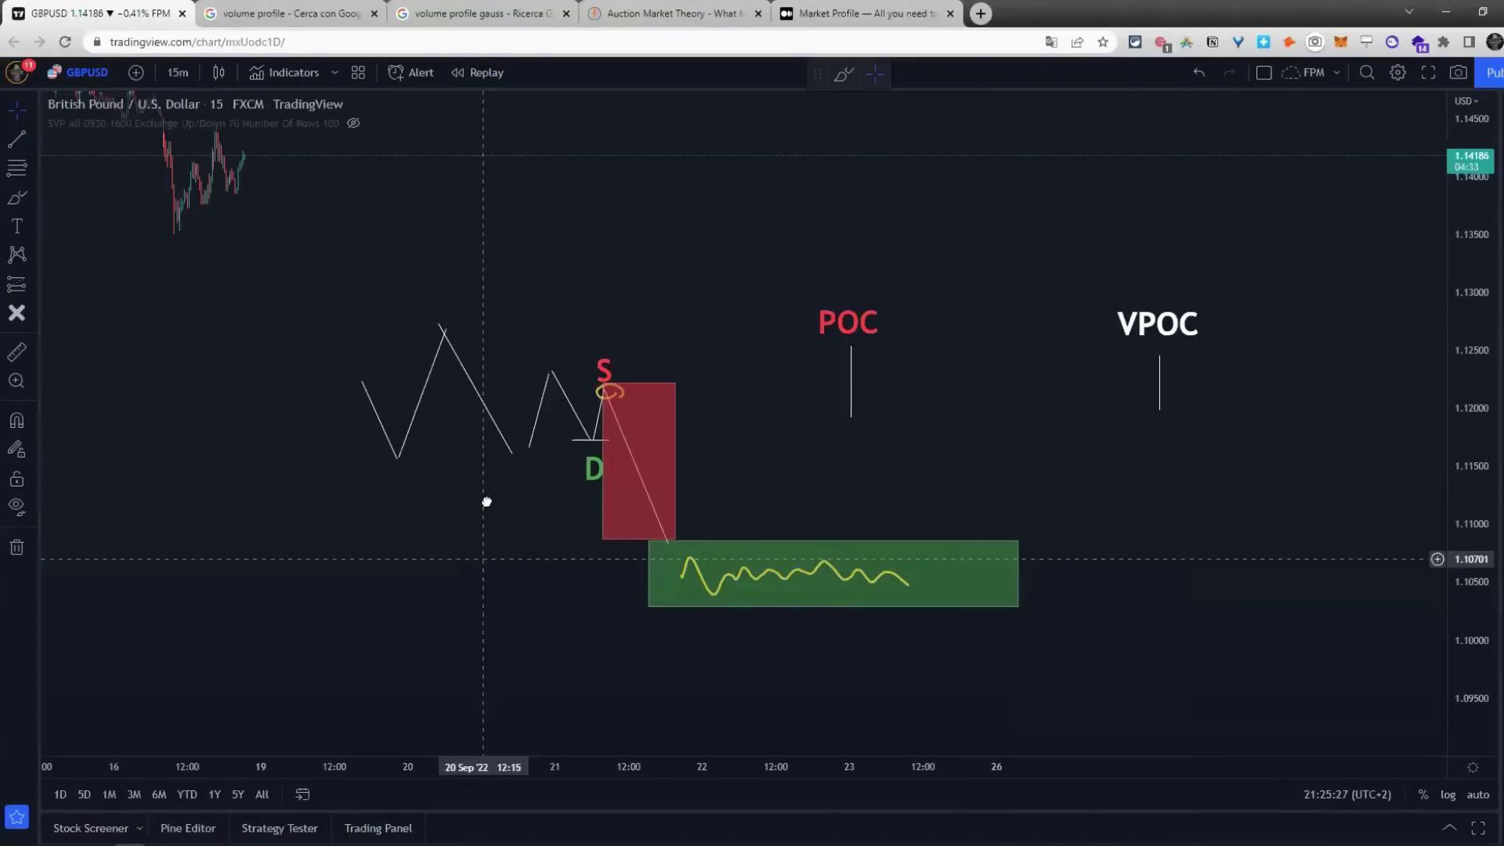
scroll(548, 540, "down", 10)
left_click(17, 198)
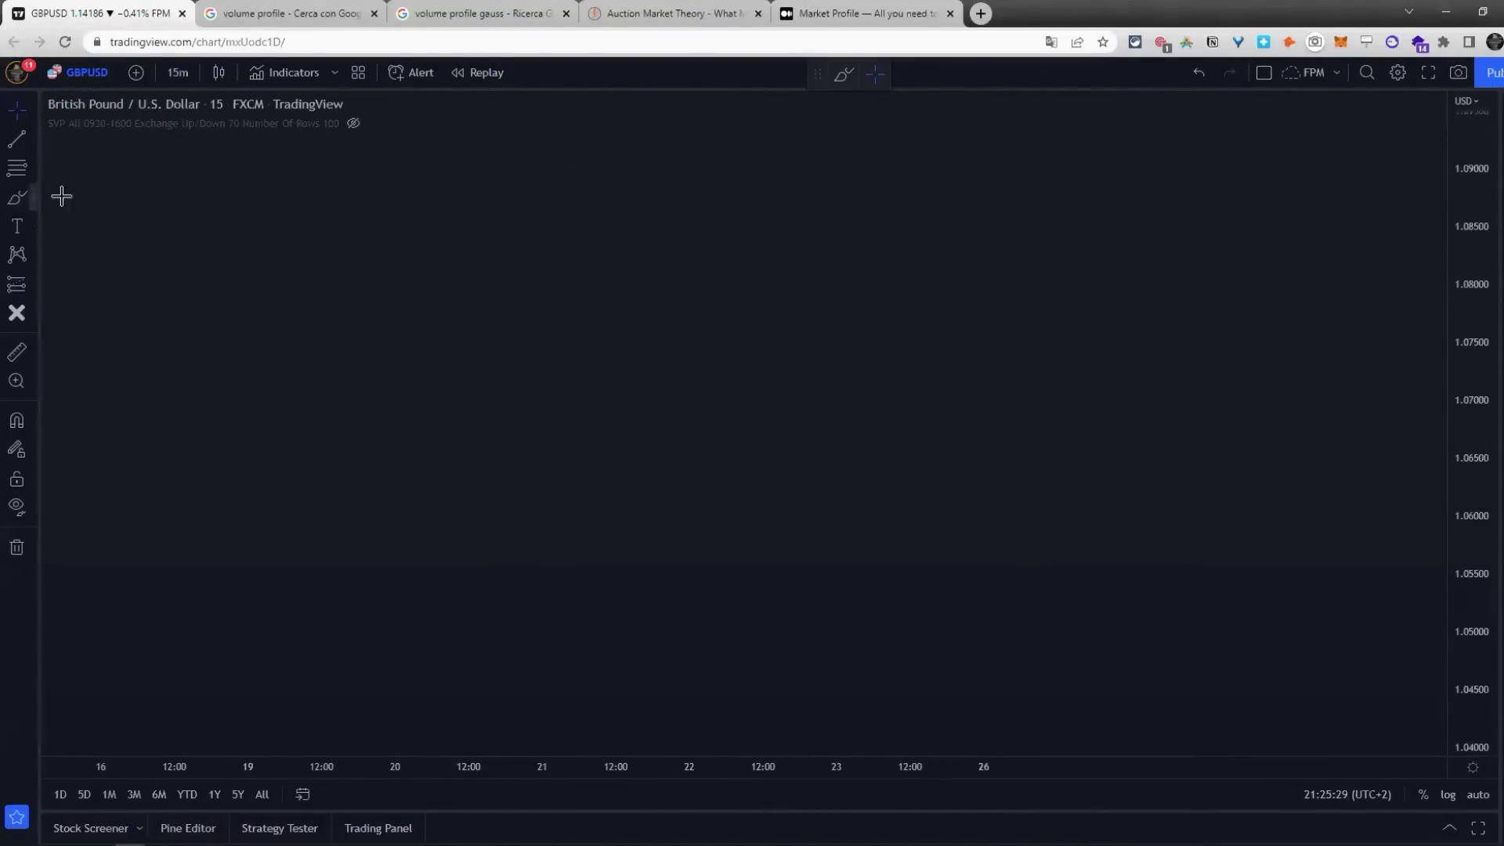
mouse_move(301, 571)
left_mouse_down()
mouse_move(380, 495)
mouse_move(494, 554)
mouse_move(547, 473)
left_mouse_up()
mouse_move(582, 579)
left_mouse_down()
mouse_move(679, 622)
mouse_move(813, 571)
mouse_move(832, 536)
left_mouse_up()
left_click_drag(254, 476, 894, 468)
left_click_drag(225, 630, 976, 602)
Step: Brush a left side profile with a midline, an upward breakout, and a bell-shaped right profile with a horizontal line
mouse_move(95, 371)
left_mouse_down()
mouse_move(266, 457)
mouse_move(154, 688)
left_mouse_up()
left_click_drag(138, 550, 306, 556)
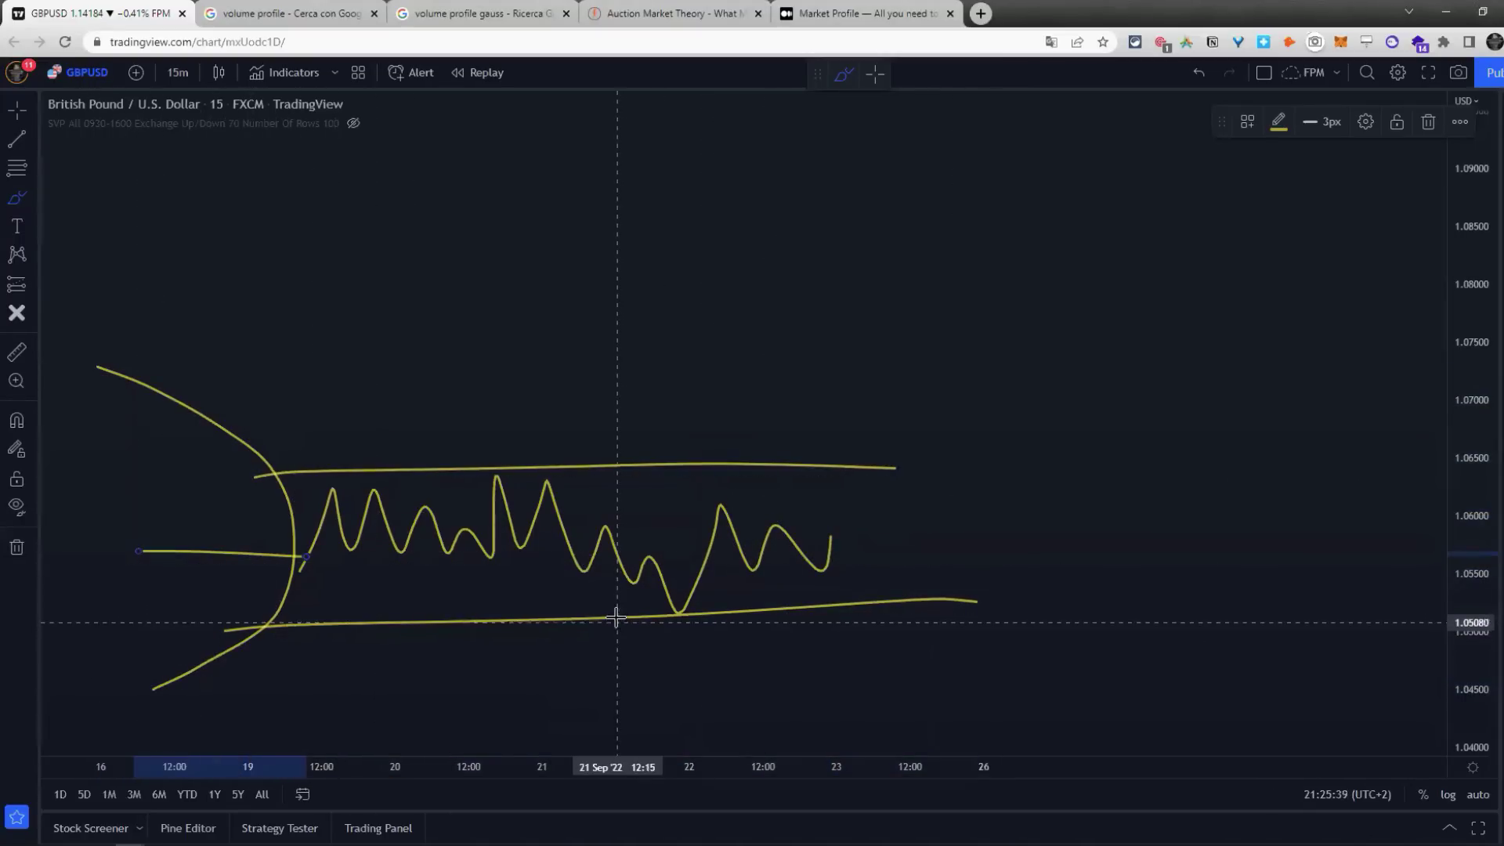
mouse_move(843, 565)
left_mouse_down()
mouse_move(1027, 368)
mouse_move(1083, 355)
mouse_move(1148, 388)
mouse_move(1199, 451)
mouse_move(1233, 464)
mouse_move(1234, 445)
left_mouse_up()
mouse_move(1219, 334)
left_mouse_down()
mouse_move(1330, 426)
mouse_move(1269, 487)
mouse_move(1238, 647)
left_mouse_up()
left_click_drag(1218, 336, 1225, 598)
left_click_drag(1214, 385, 1349, 393)
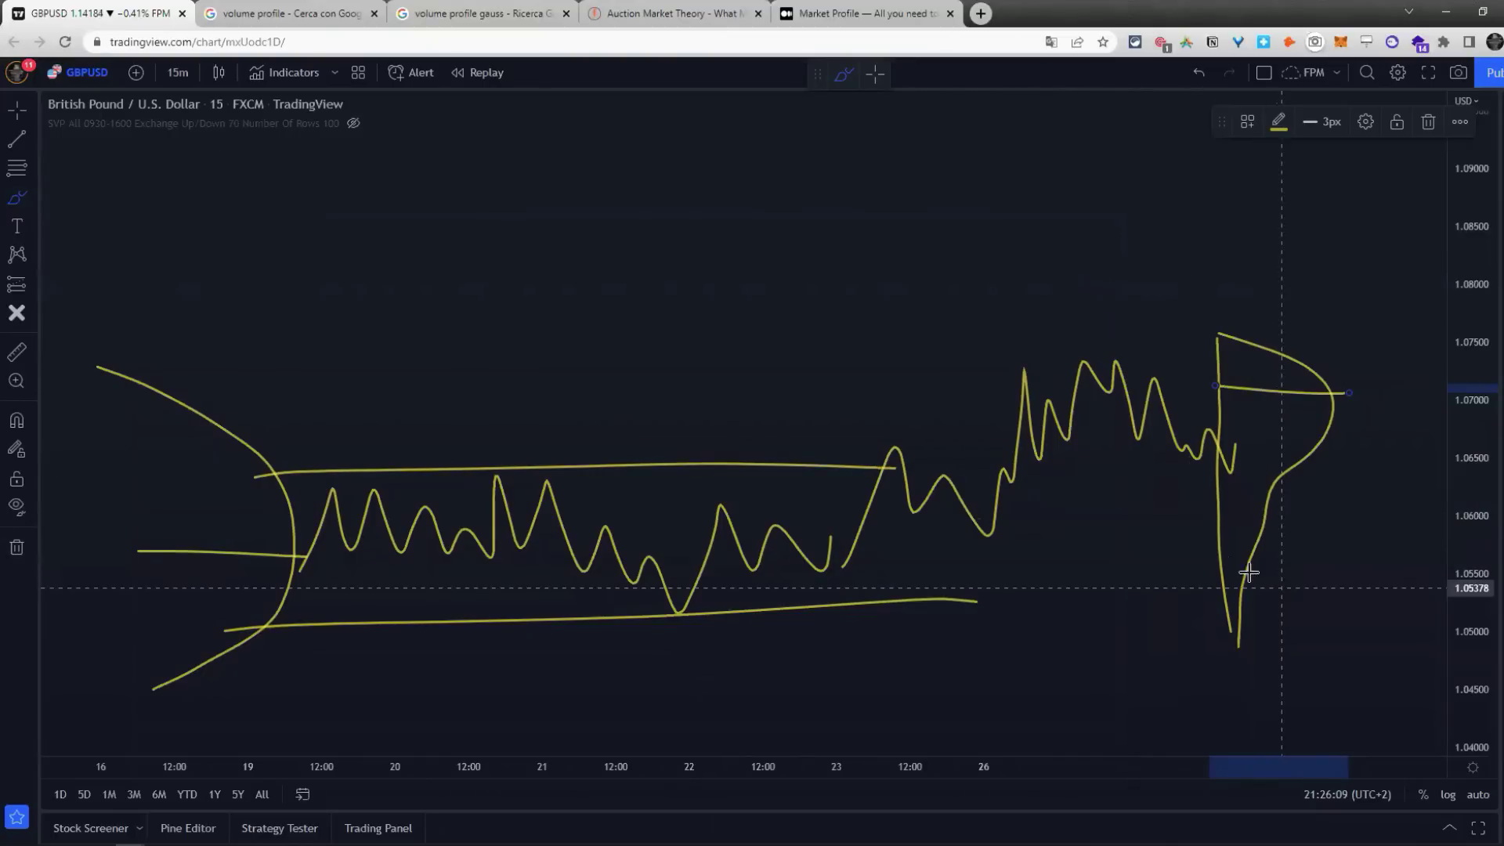
Step: Recolour the left profile's horizontal line green
double_click(188, 553)
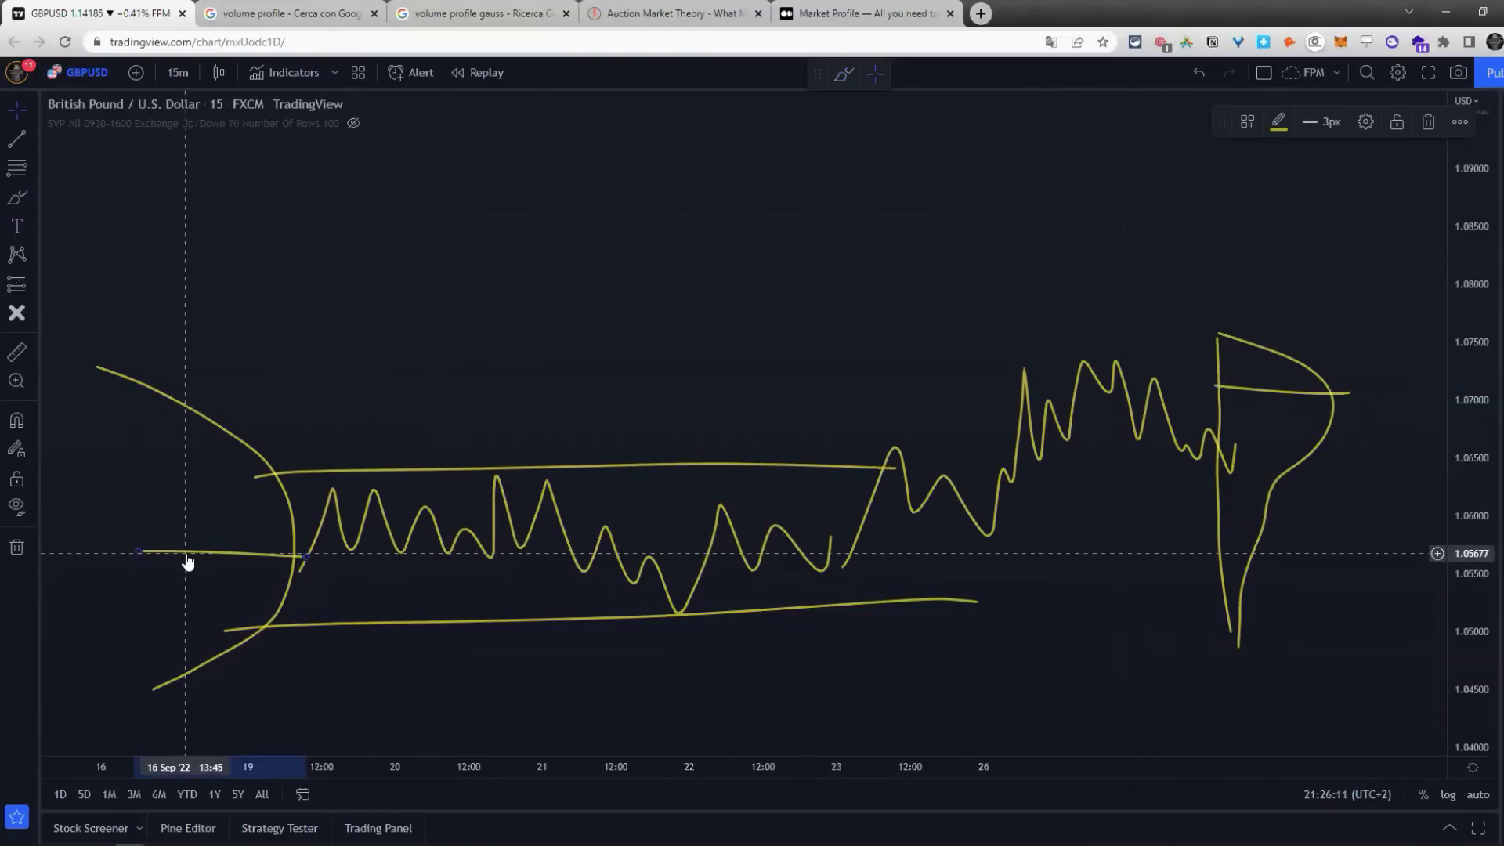
left_click(755, 438)
left_click(797, 490)
left_click(705, 289)
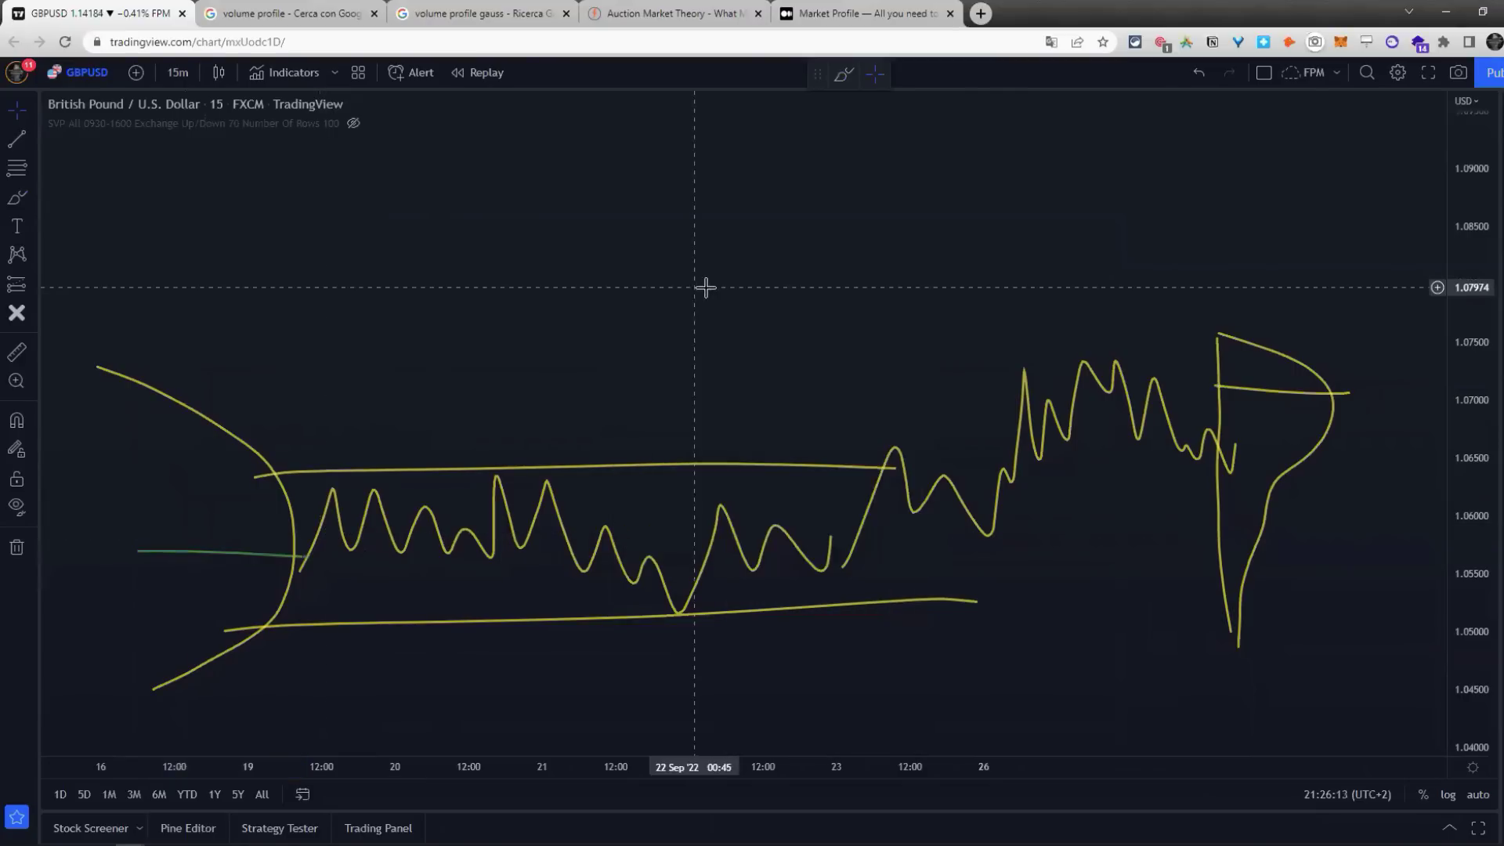
Step: Recolour the right bell profile's horizontal line near 1.0705 green to match the range midline
double_click(1264, 387)
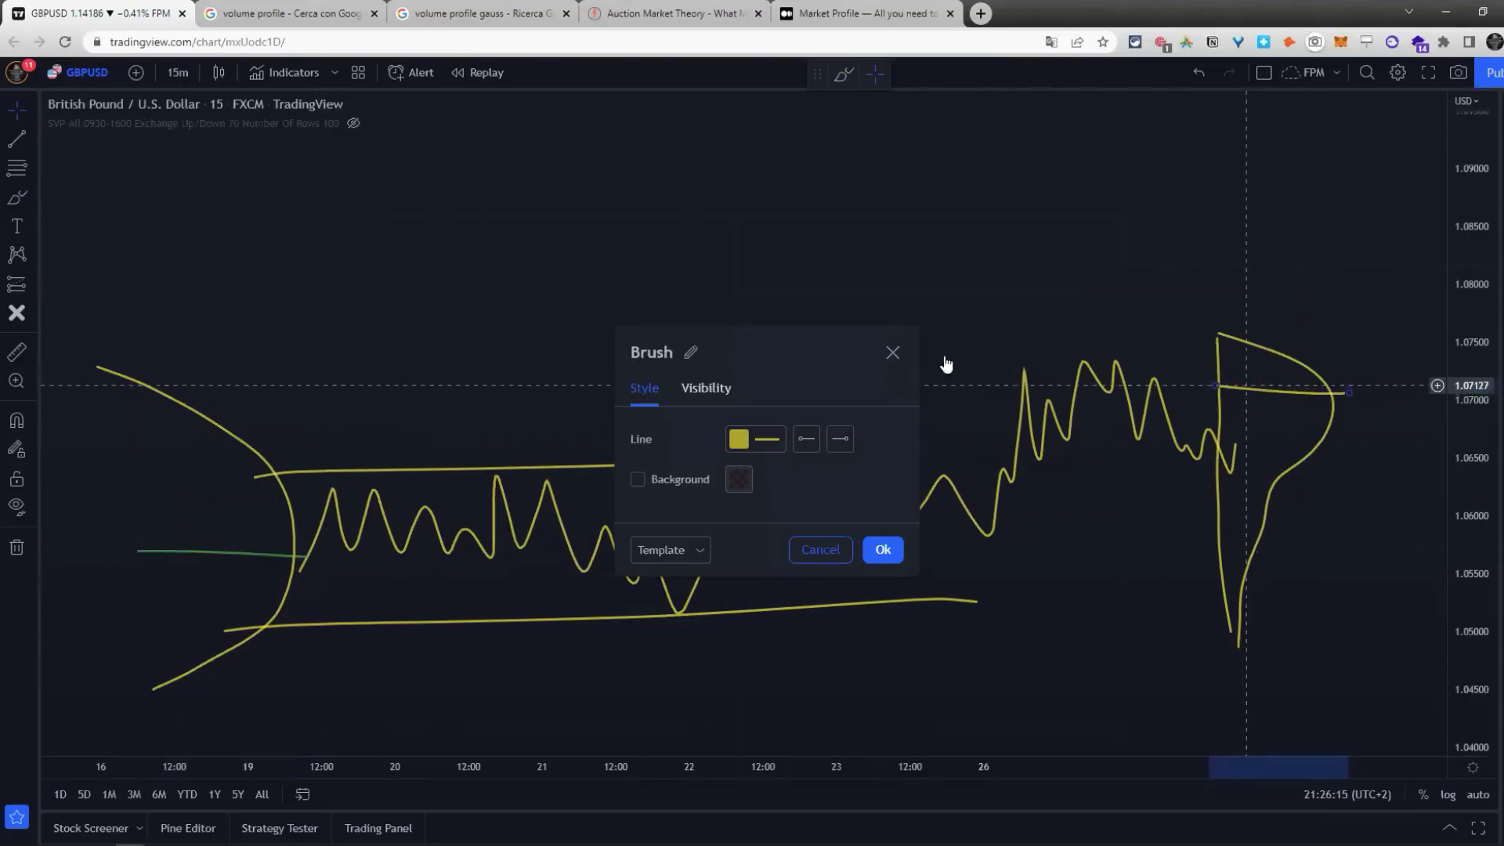
left_click(756, 439)
left_click(816, 491)
key("Escape")
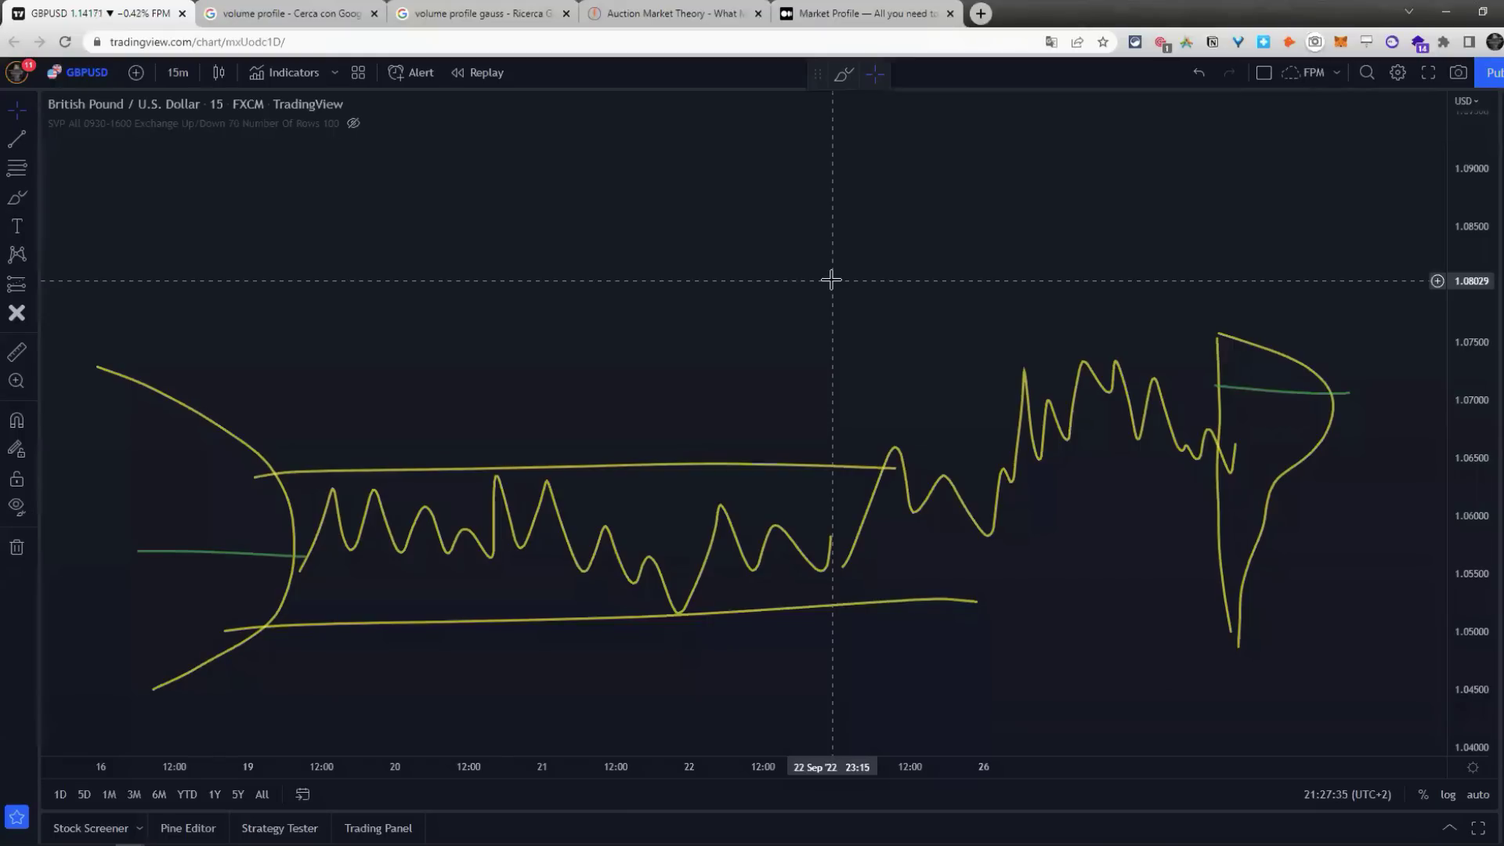
Step: Draw a rectangle zone over the right profile and give it a yellow fill
left_click_drag(684, 201, 368, 195)
left_click(16, 197)
left_click(118, 261)
mouse_move(1081, 451)
left_mouse_down()
mouse_move(1022, 480)
mouse_move(1376, 335)
left_mouse_up()
left_click(1310, 122)
left_click(1348, 175)
left_click(1065, 259)
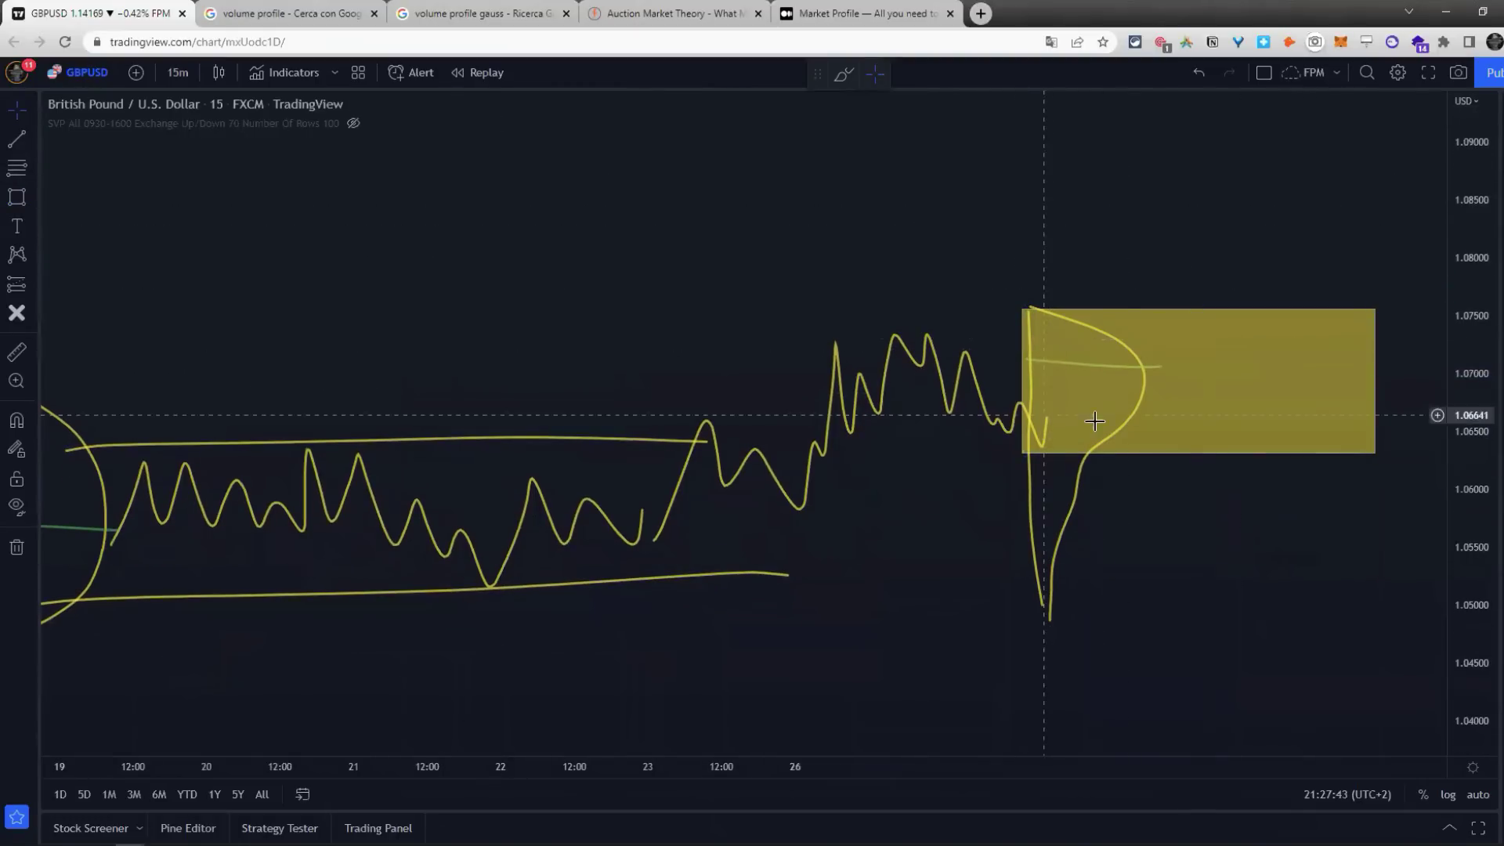
Step: Brush green strokes along the profile's top edge and a sideways price path inside the yellow zone
left_click(30, 202)
left_click(62, 198)
mouse_move(1017, 301)
left_mouse_down()
mouse_move(1137, 346)
mouse_move(1052, 450)
left_mouse_up()
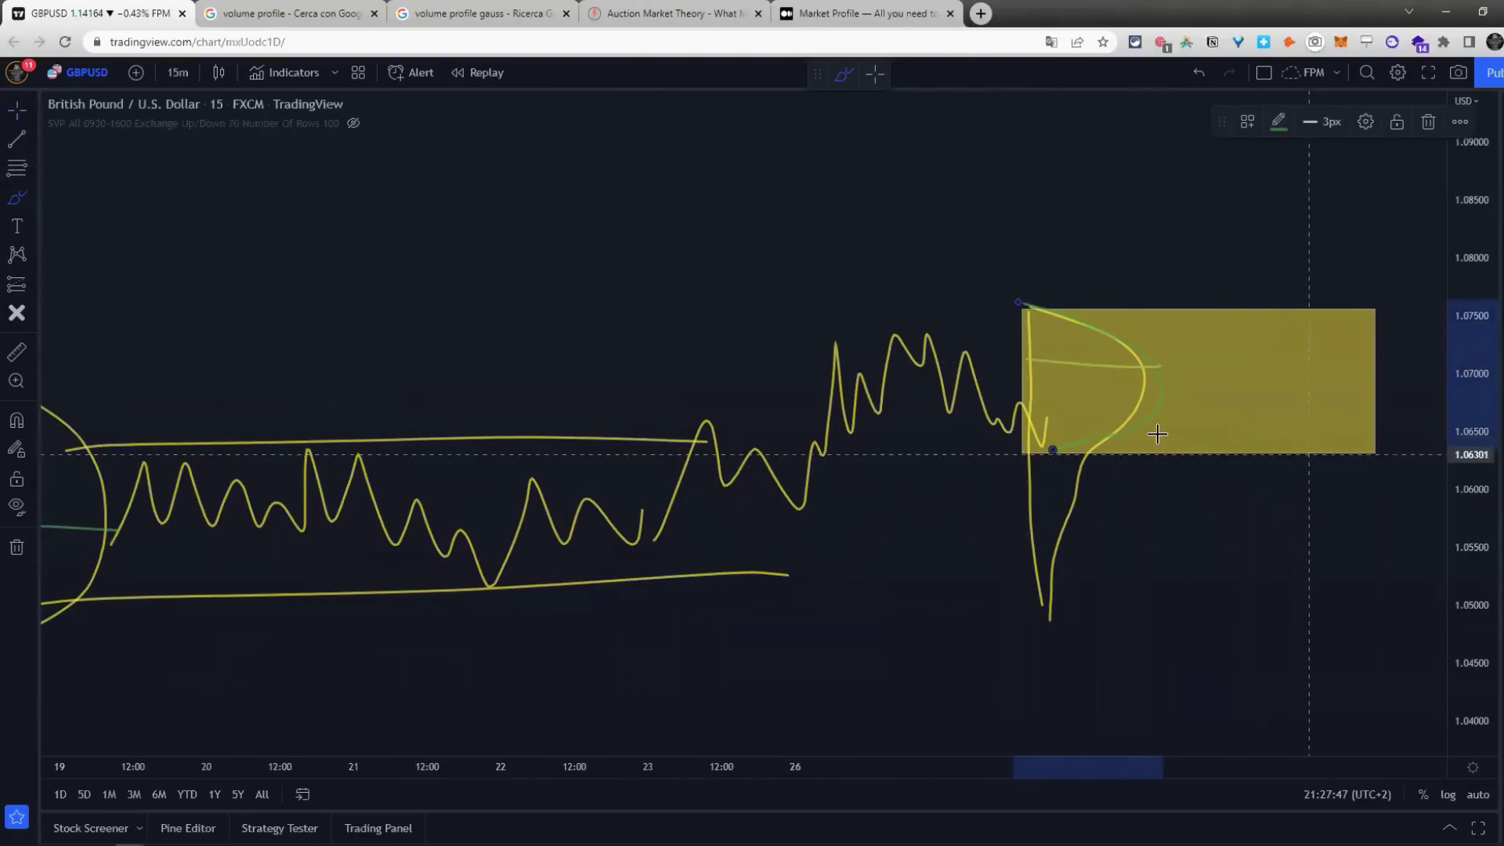
mouse_move(1226, 406)
left_mouse_down()
mouse_move(1262, 369)
mouse_move(1394, 363)
mouse_move(1400, 538)
left_mouse_up()
left_click_drag(1373, 420, 1418, 417)
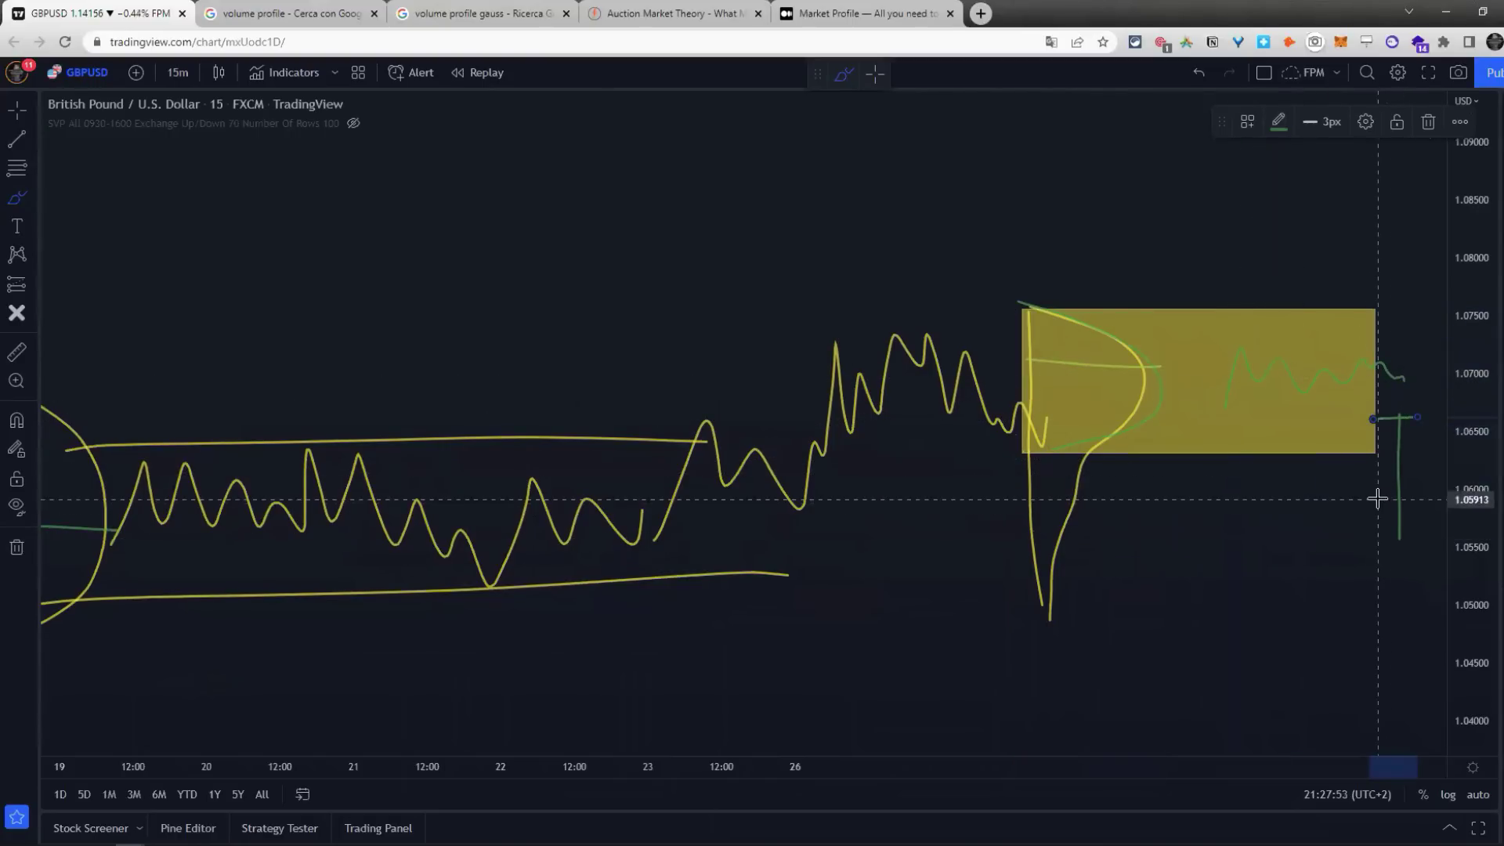
Step: Draw a green-filled rectangle below the yellow zone, spanning roughly 1.051–1.060
left_click(10, 205)
left_click(95, 263)
left_click_drag(1049, 596, 1429, 488)
left_click(1310, 122)
left_click(1366, 181)
left_click(1161, 201)
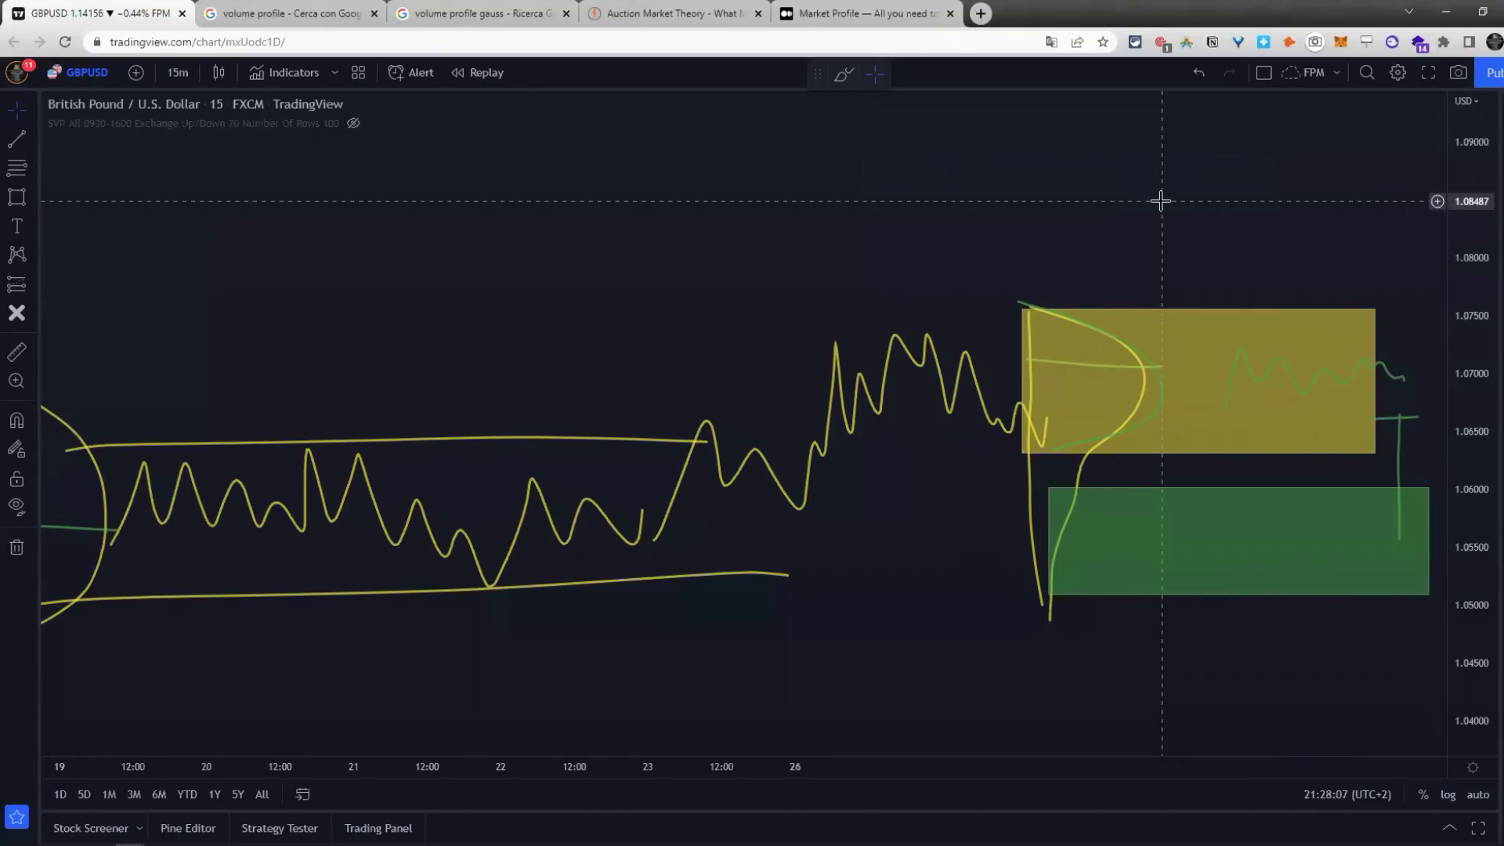
Step: Zoom out and pan the chart back to the mid-August price history
scroll(1161, 202, "down", 3)
left_click_drag(930, 208, 688, 558)
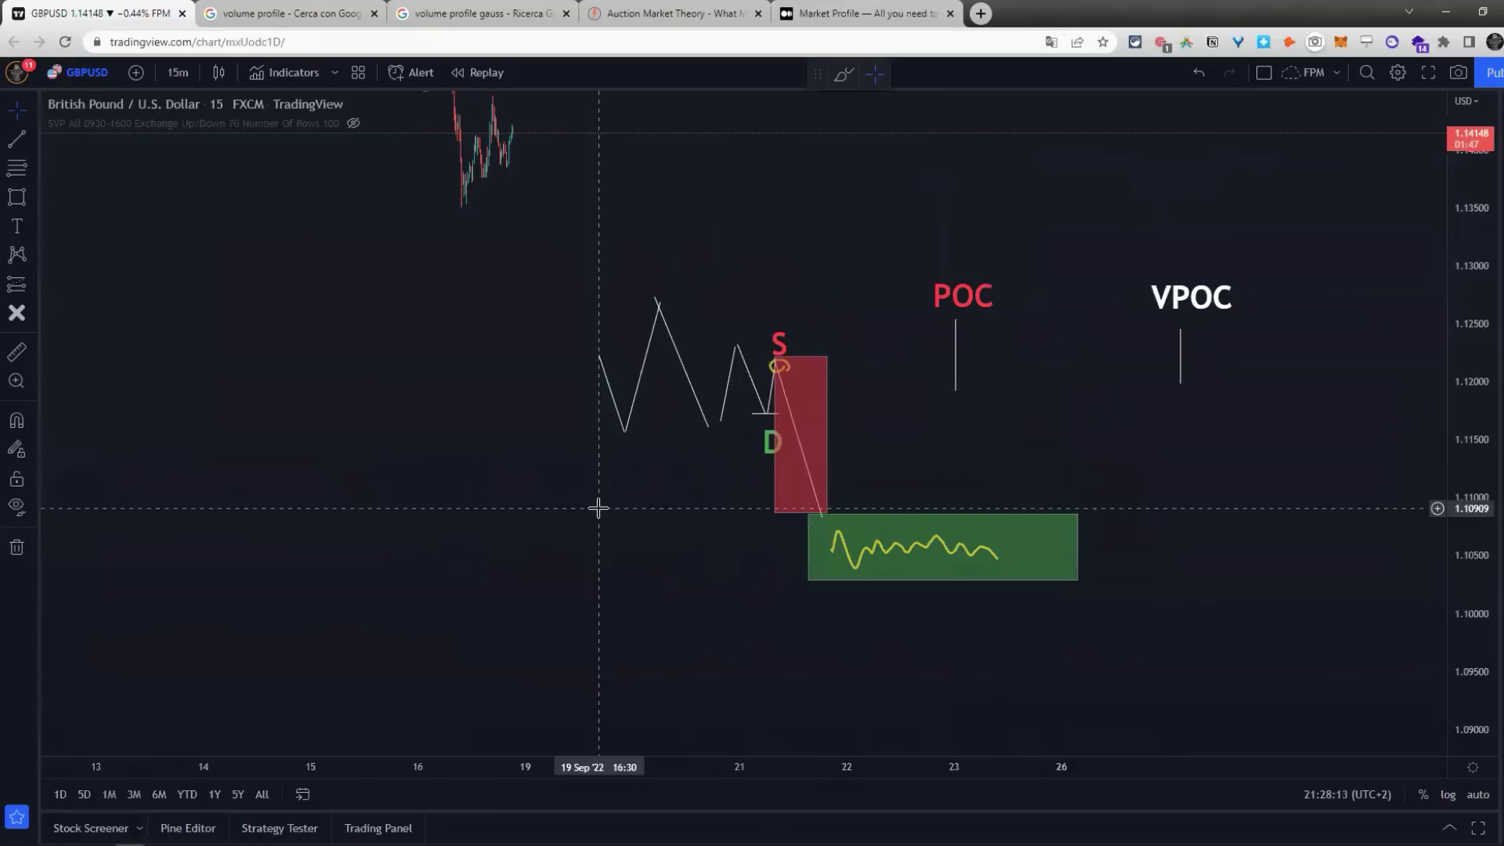
left_click_drag(510, 245, 598, 720)
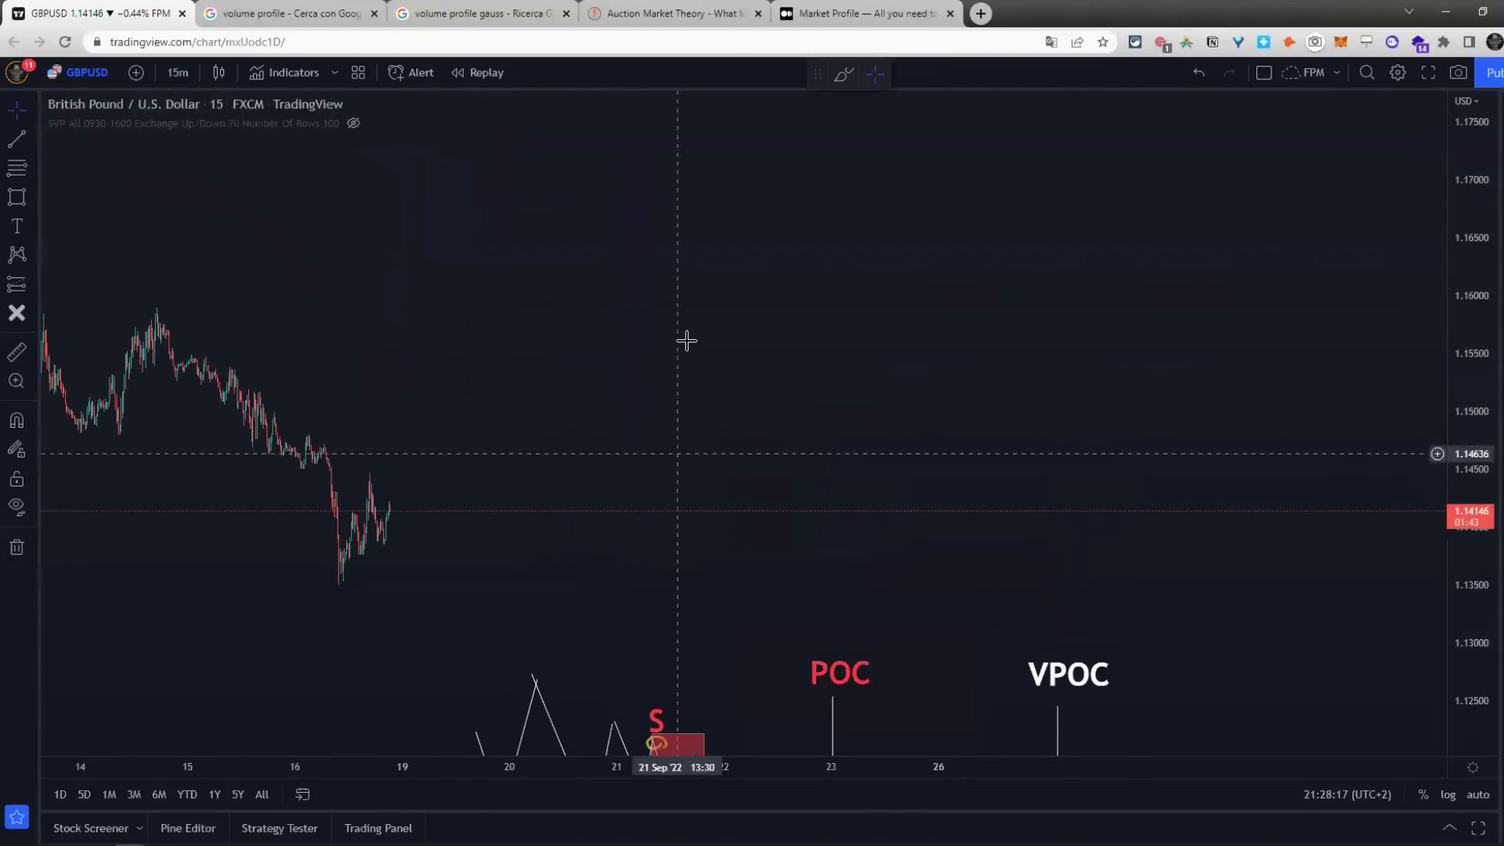
left_click_drag(685, 353, 561, 507)
scroll(528, 541, "left", 10)
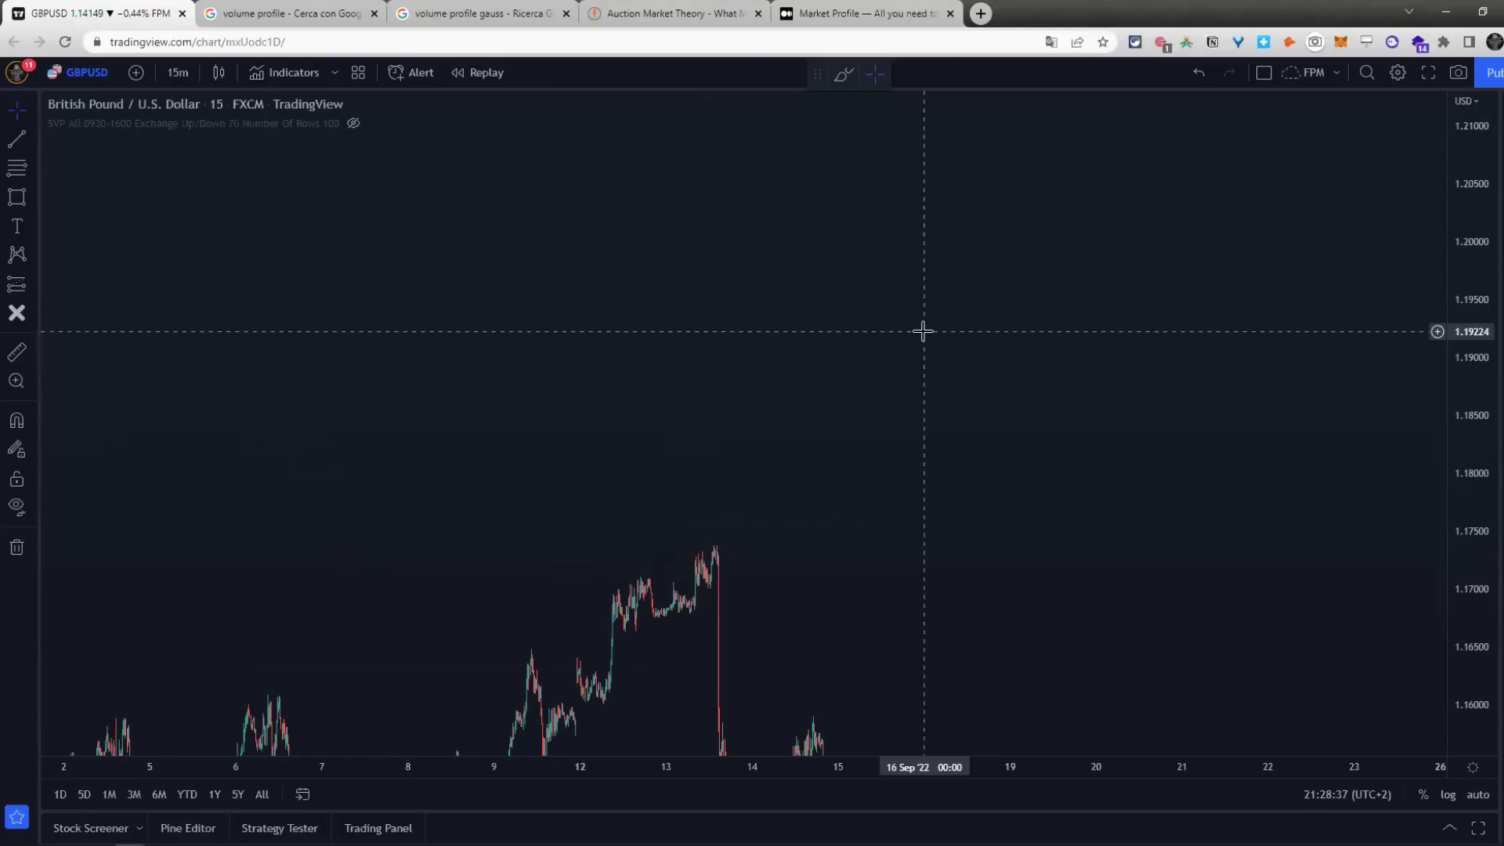
scroll(923, 332, "down", 5)
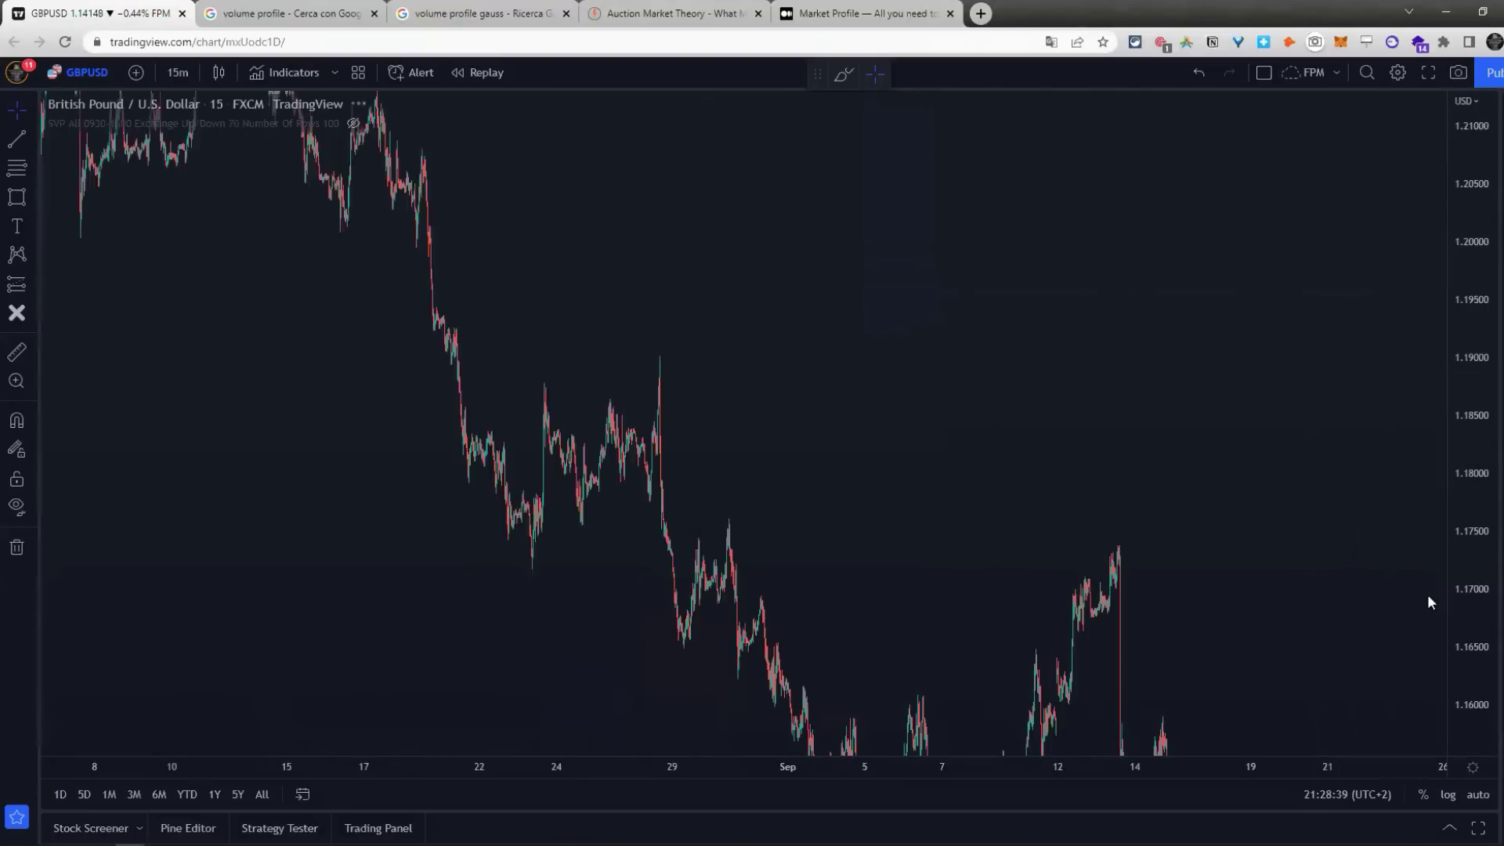
left_click_drag(1427, 604, 952, 359)
Step: Unhide the Session Volume Profile indicator and frame its profiles over late-August to mid-September
left_click(354, 124)
scroll(638, 494, "down", 1)
scroll(614, 433, "up", 3)
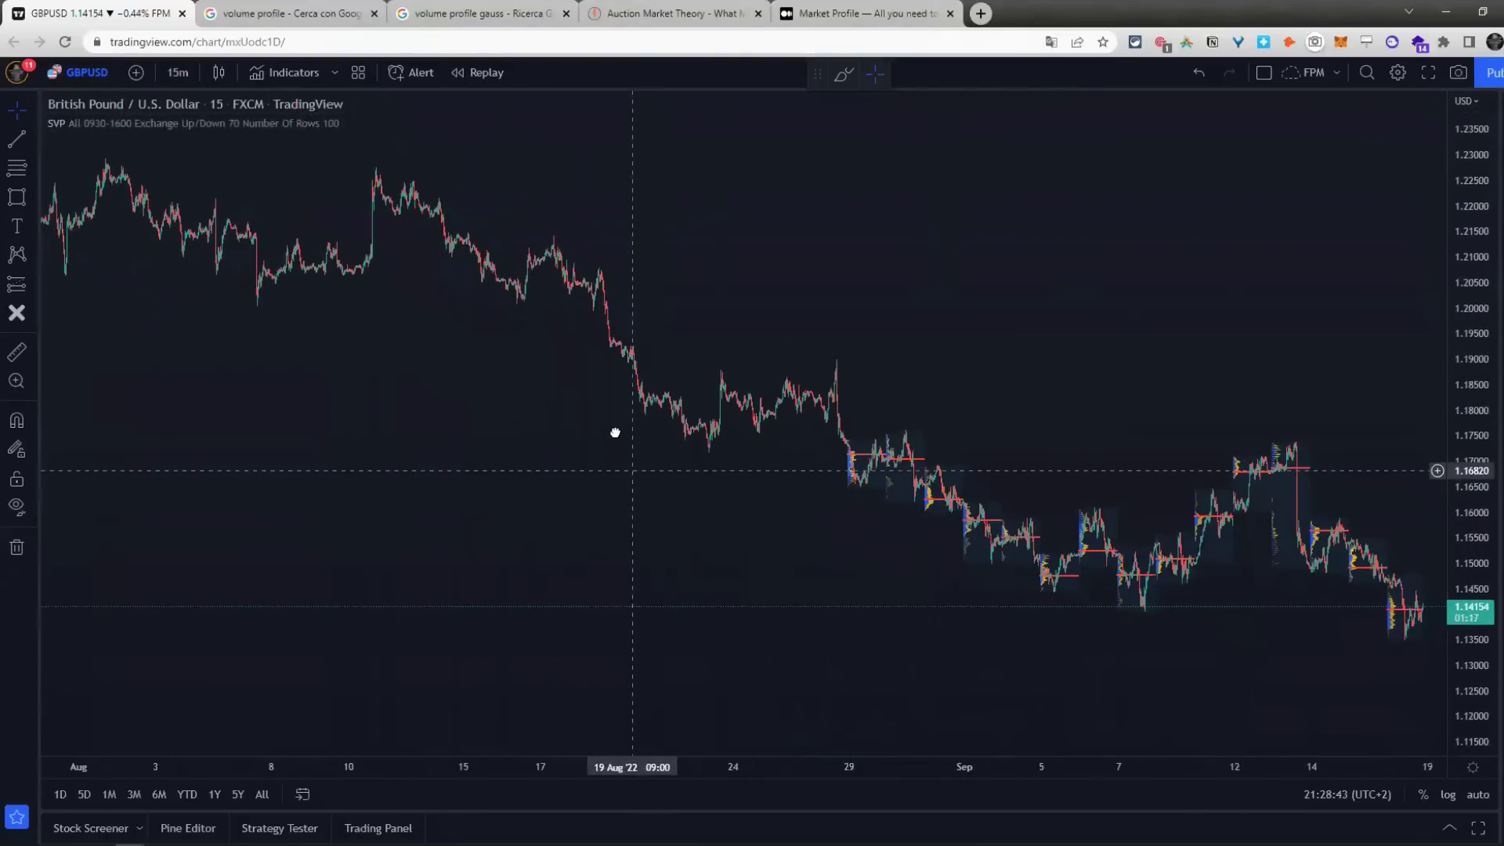
scroll(860, 470, "up", 2)
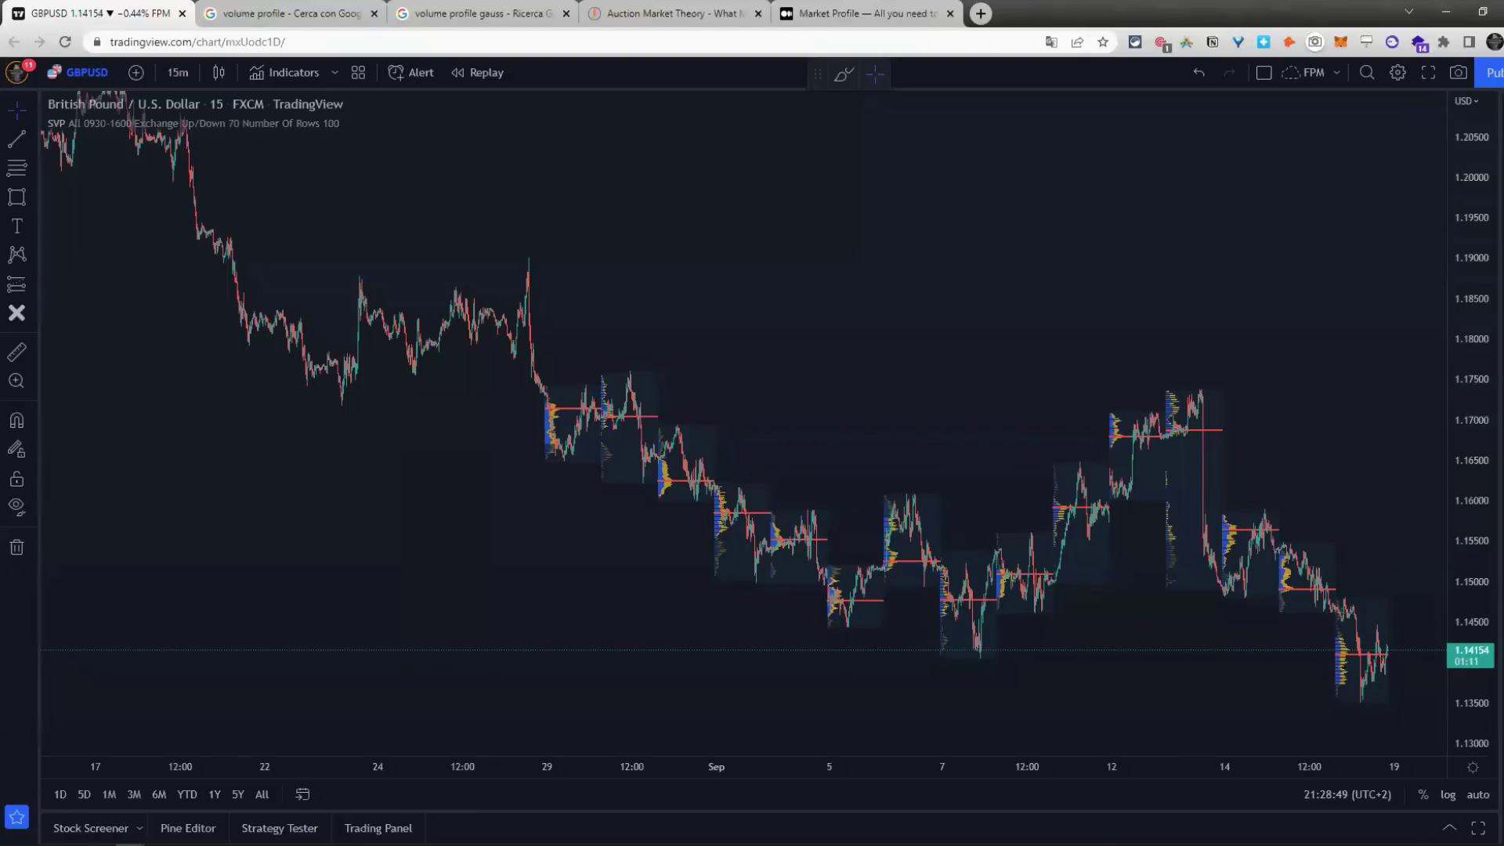
scroll(1222, 396, "up", 1)
scroll(866, 329, "right", 5)
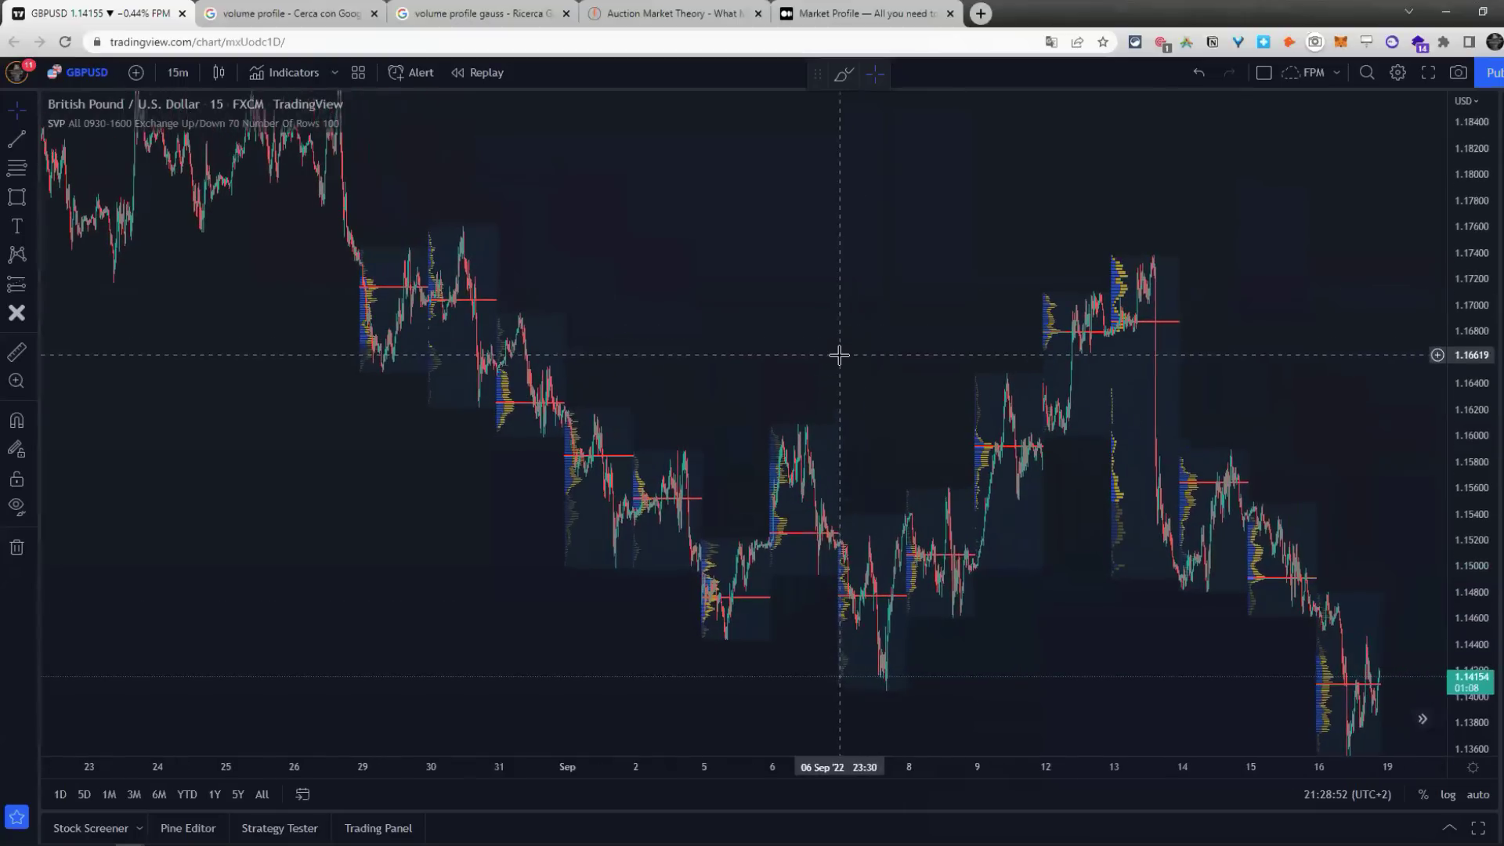
scroll(823, 350, "up", 5)
scroll(822, 349, "right", 2)
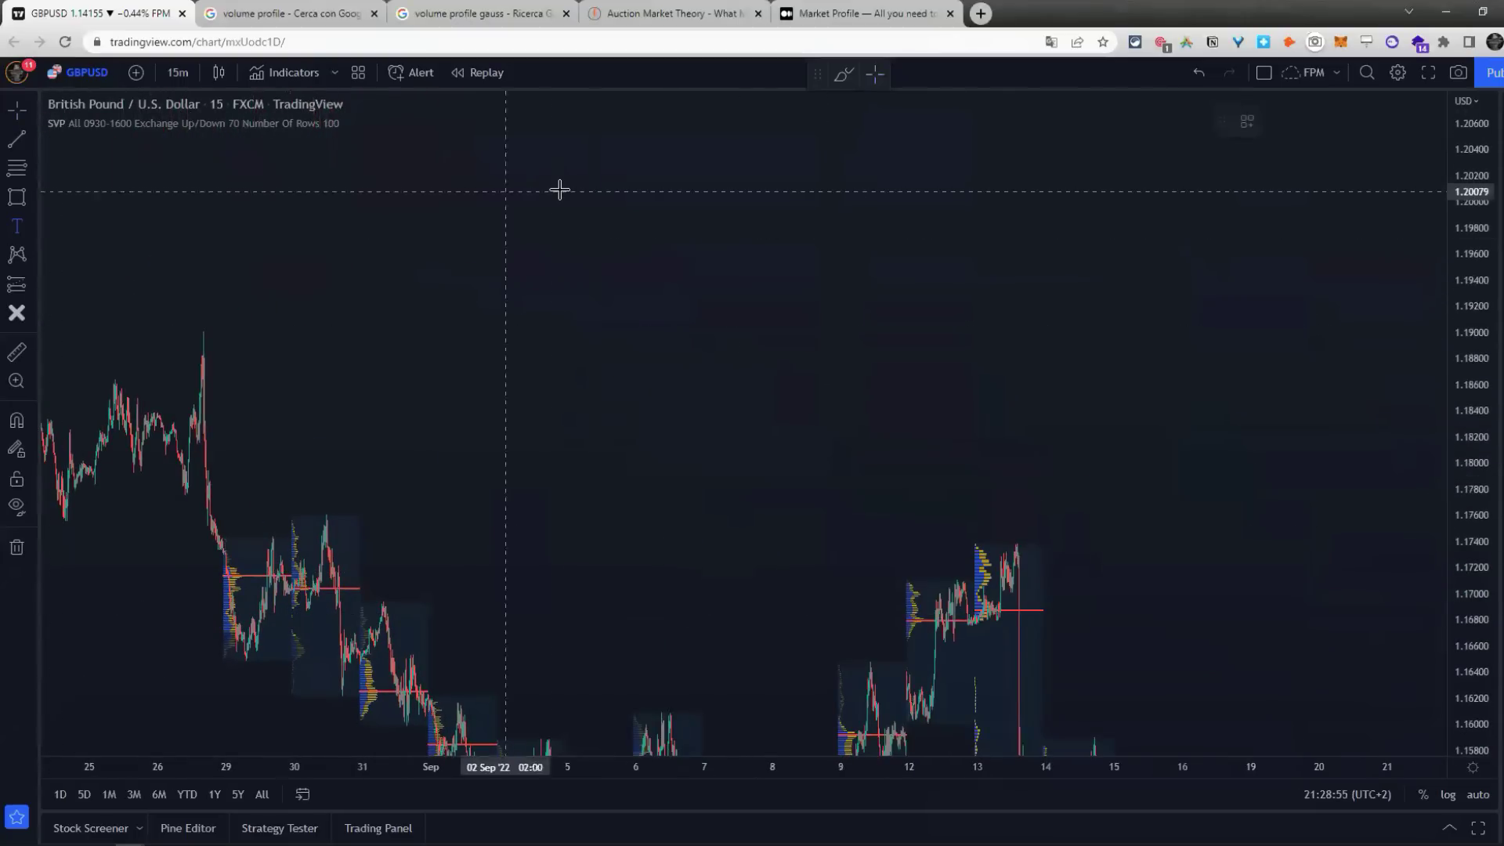
Step: Add a four-line text note defining MP sessione, Fixed Profile, VR and PP profile types
left_click(559, 190)
type("MP sessione - lavora")
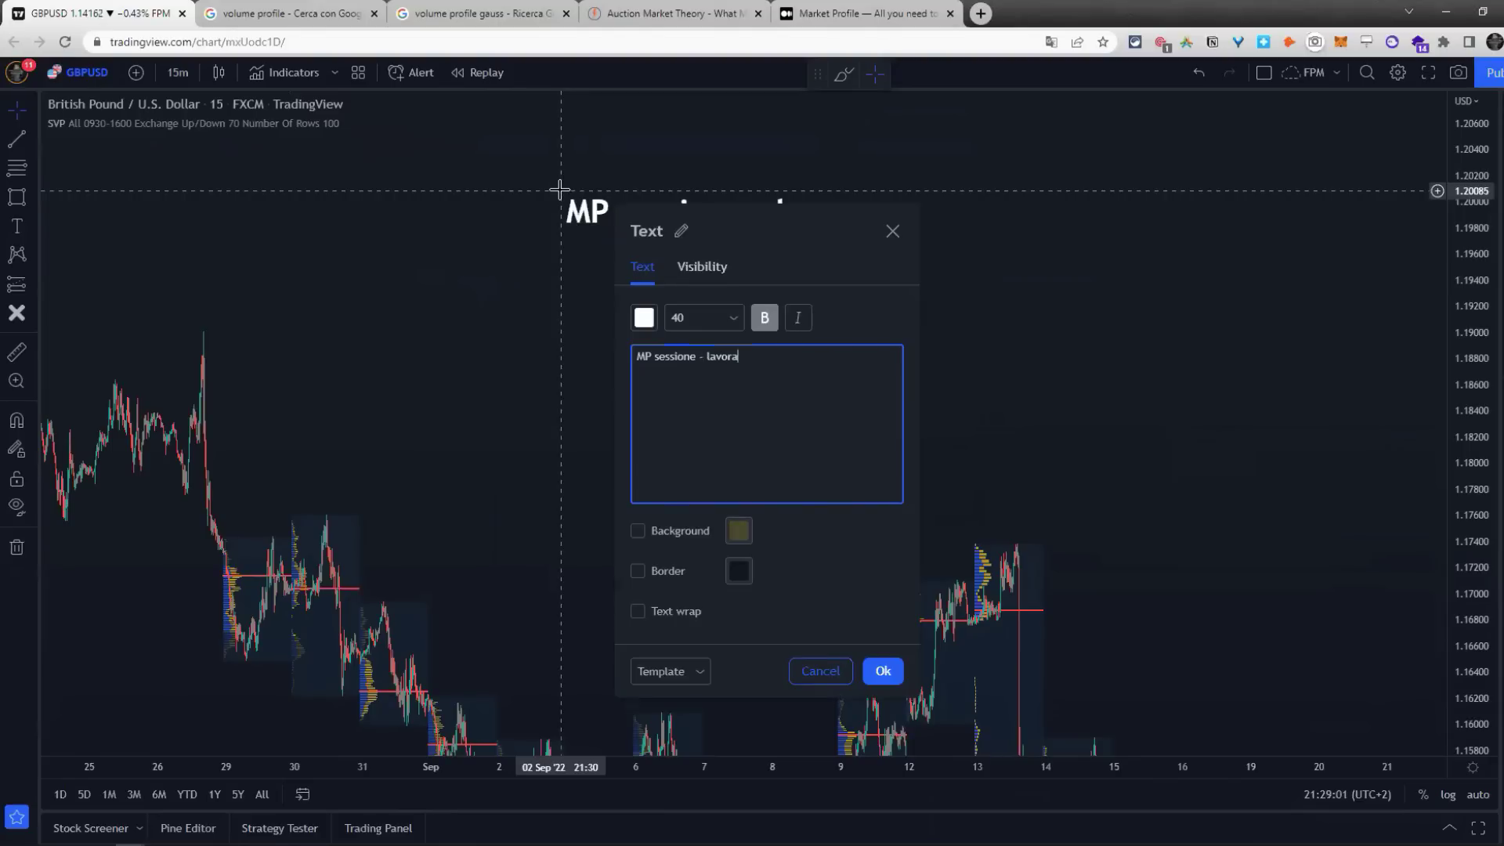
type("re su un int")
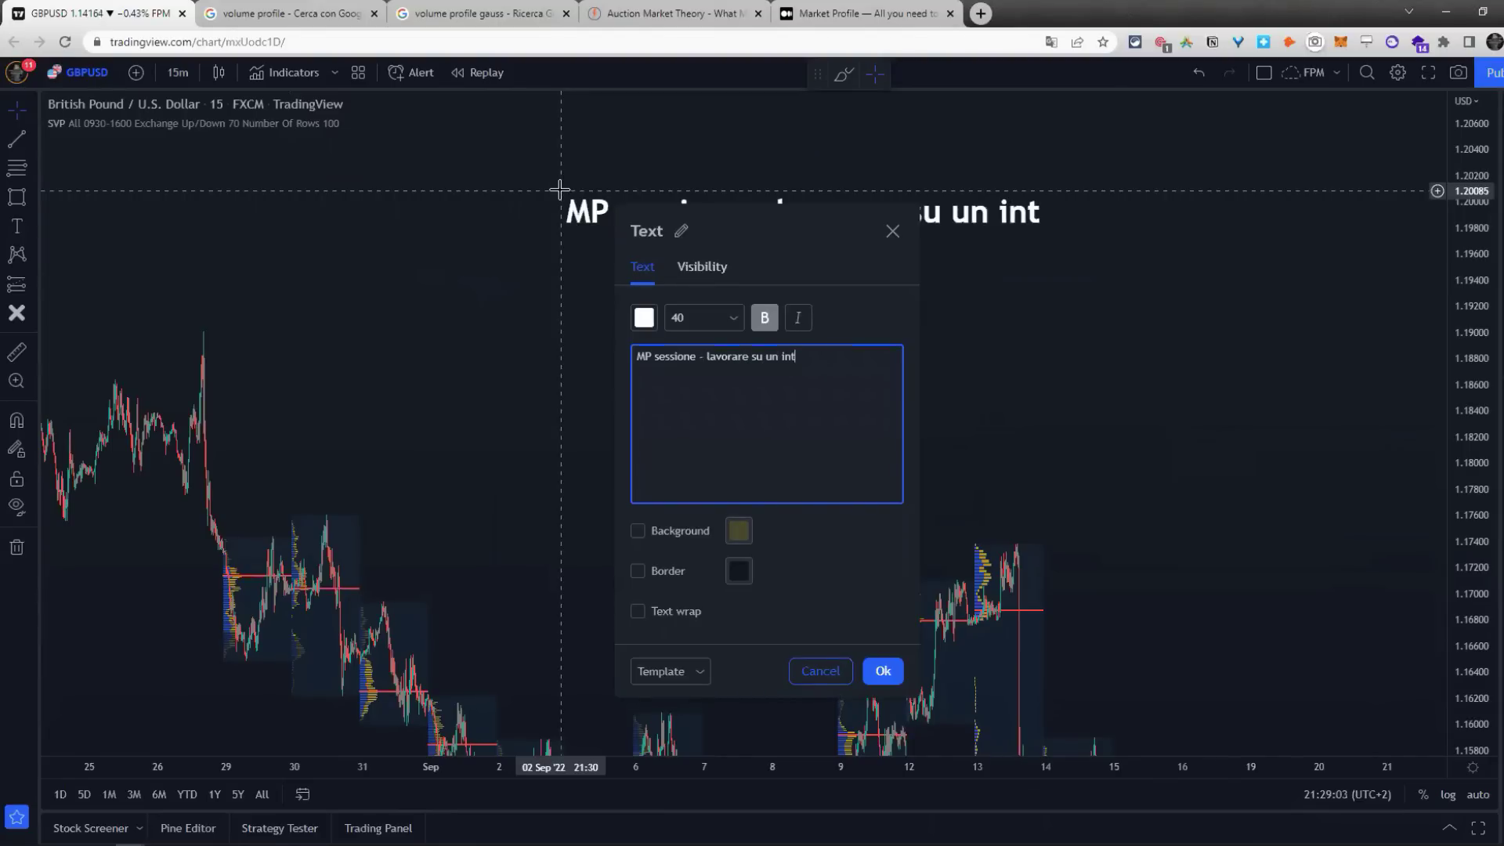
type("ervallo di tempo")
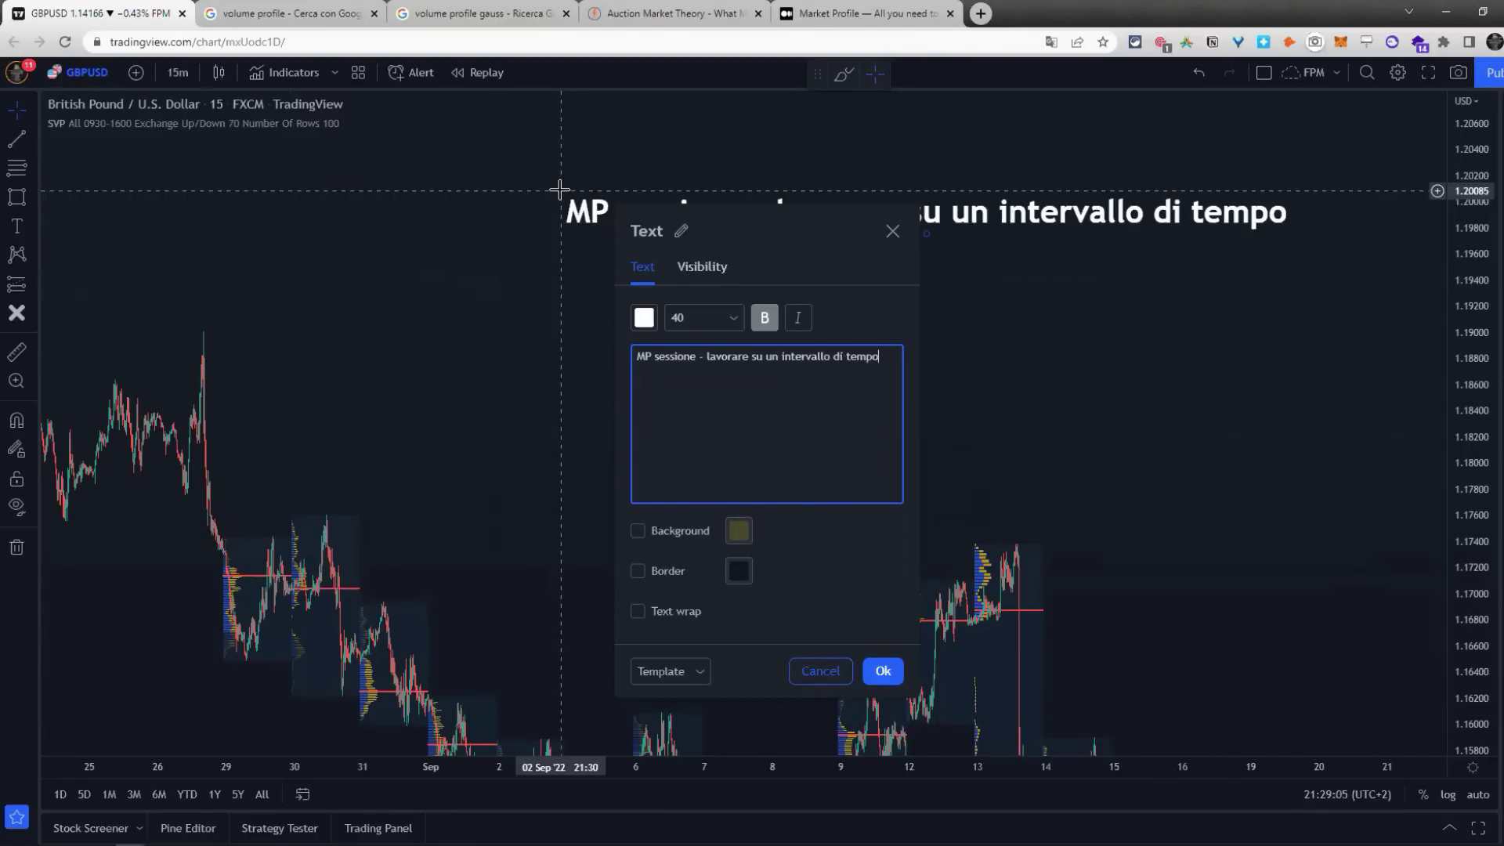
type(" prestabilito")
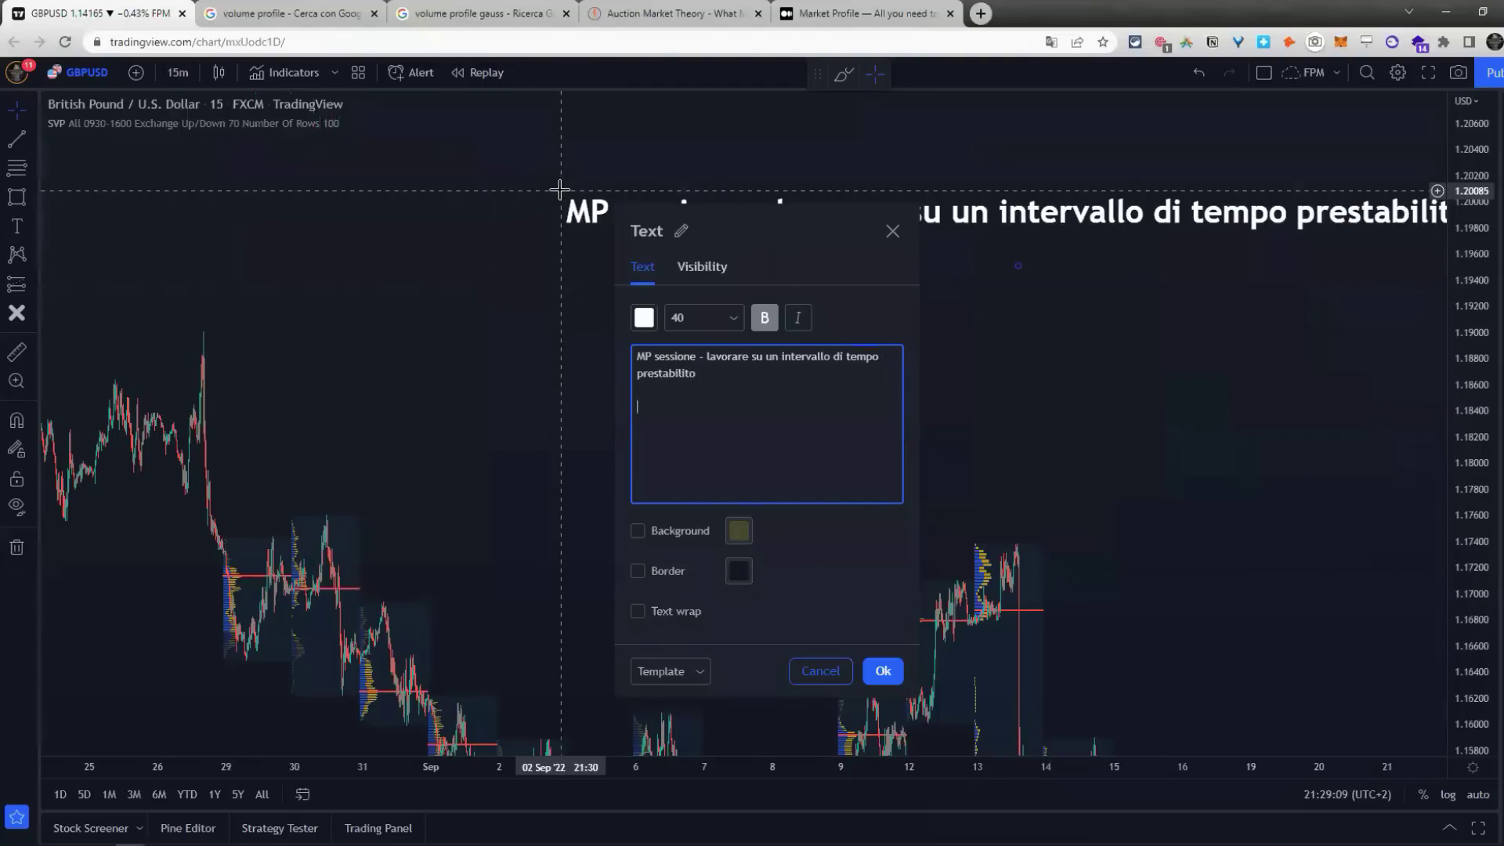
key("Return")
key("Return")
type("Fixed Profile ")
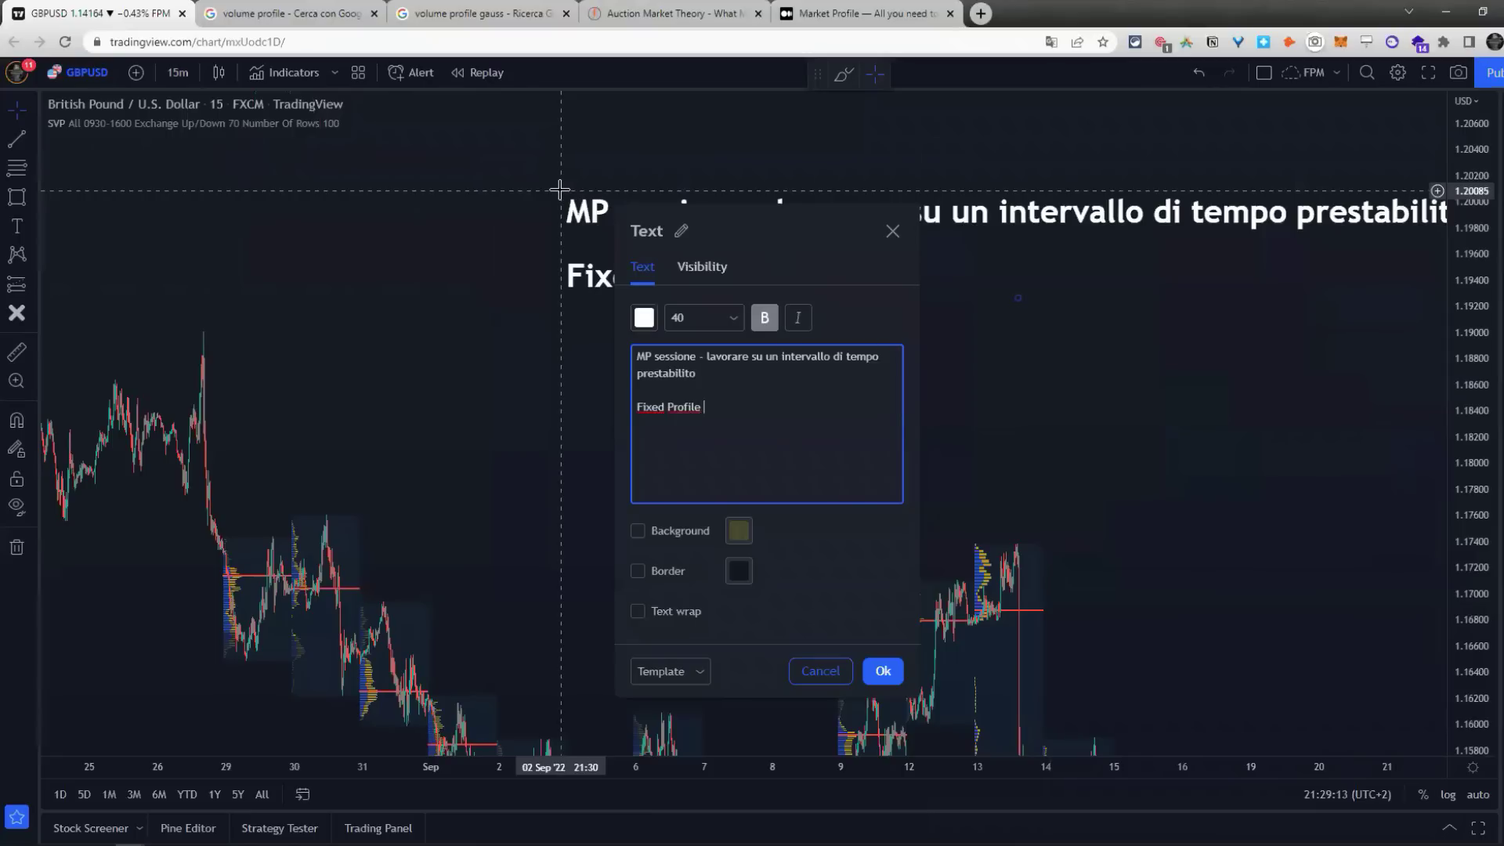
type(".- va a qualificare u")
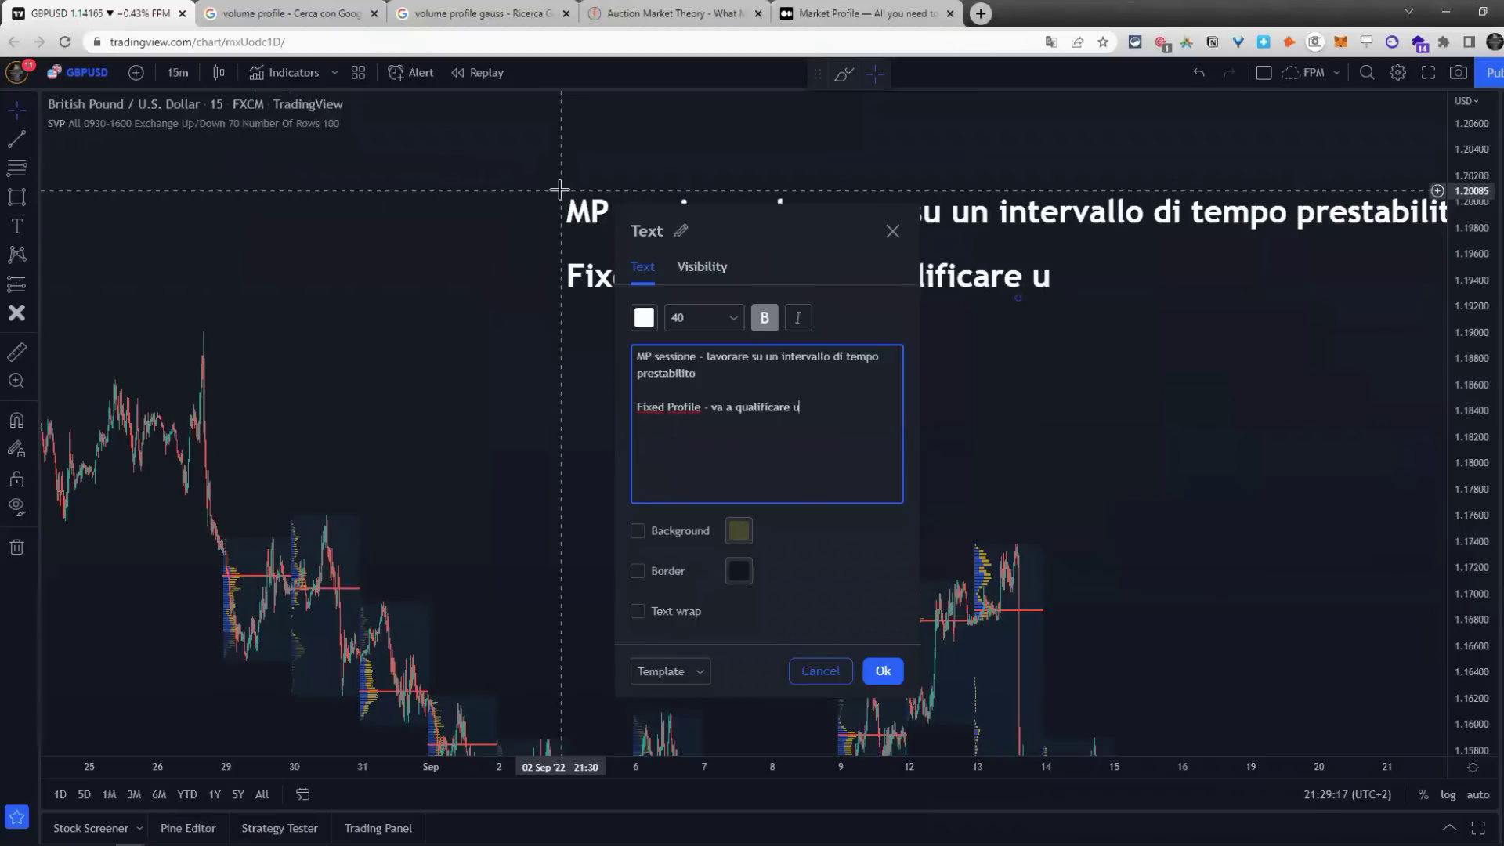
type("n'orizz")
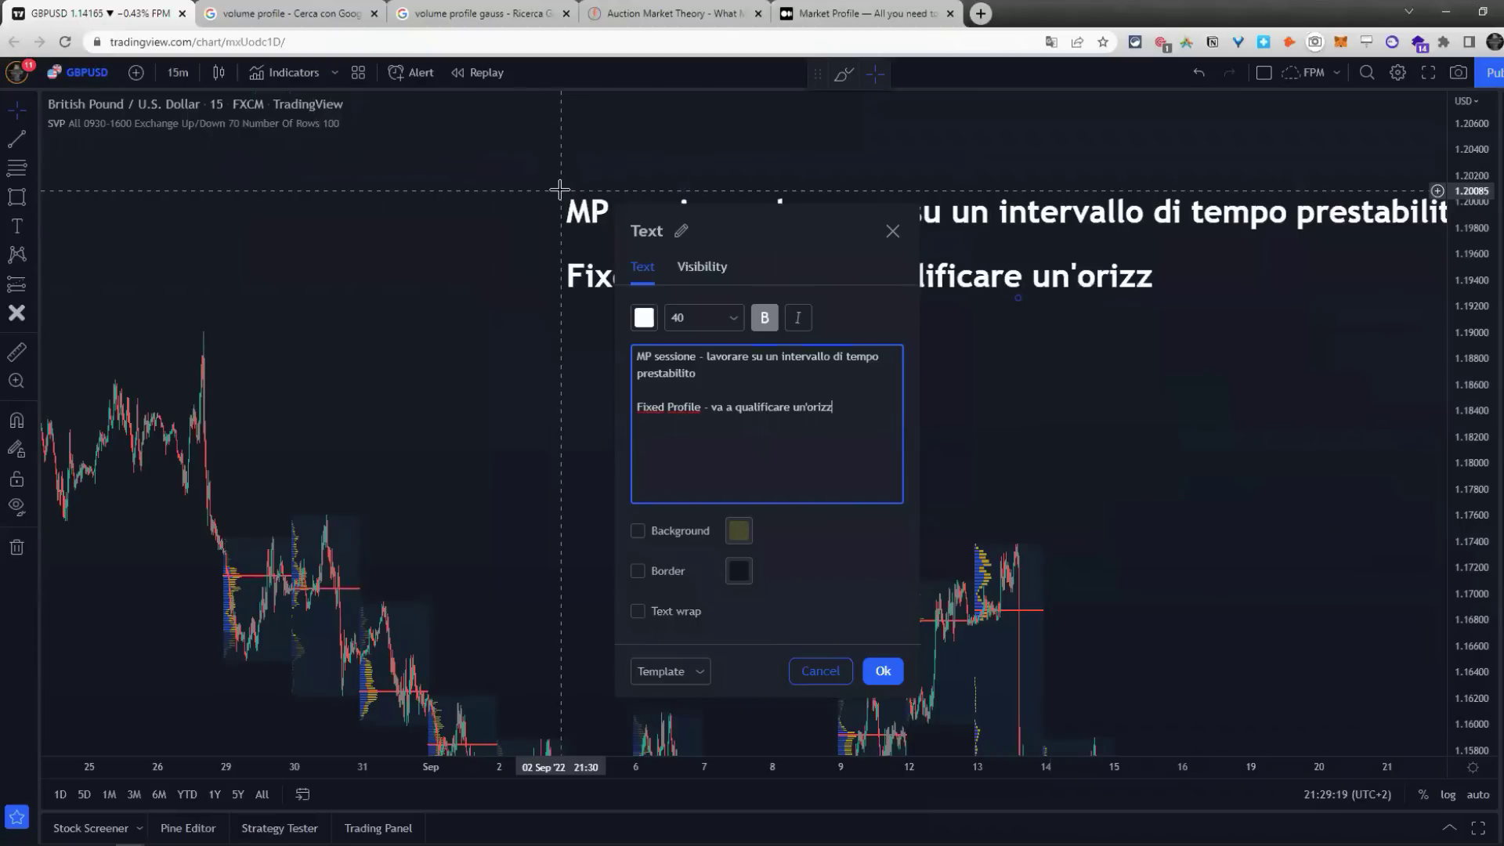
type("onte temporale ")
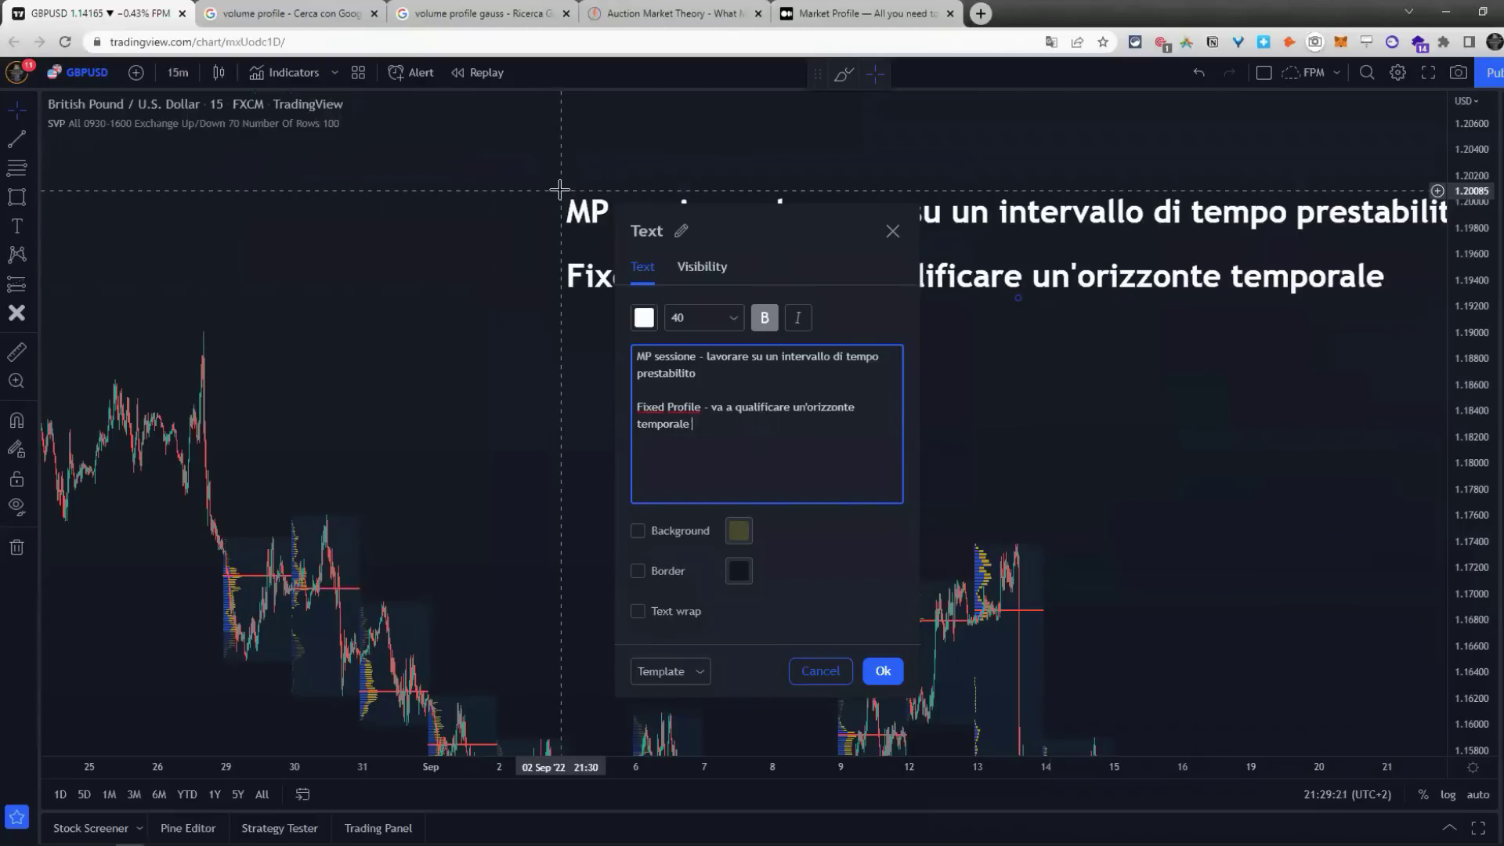
type("a nostra scelta")
key("Return")
key("Return")
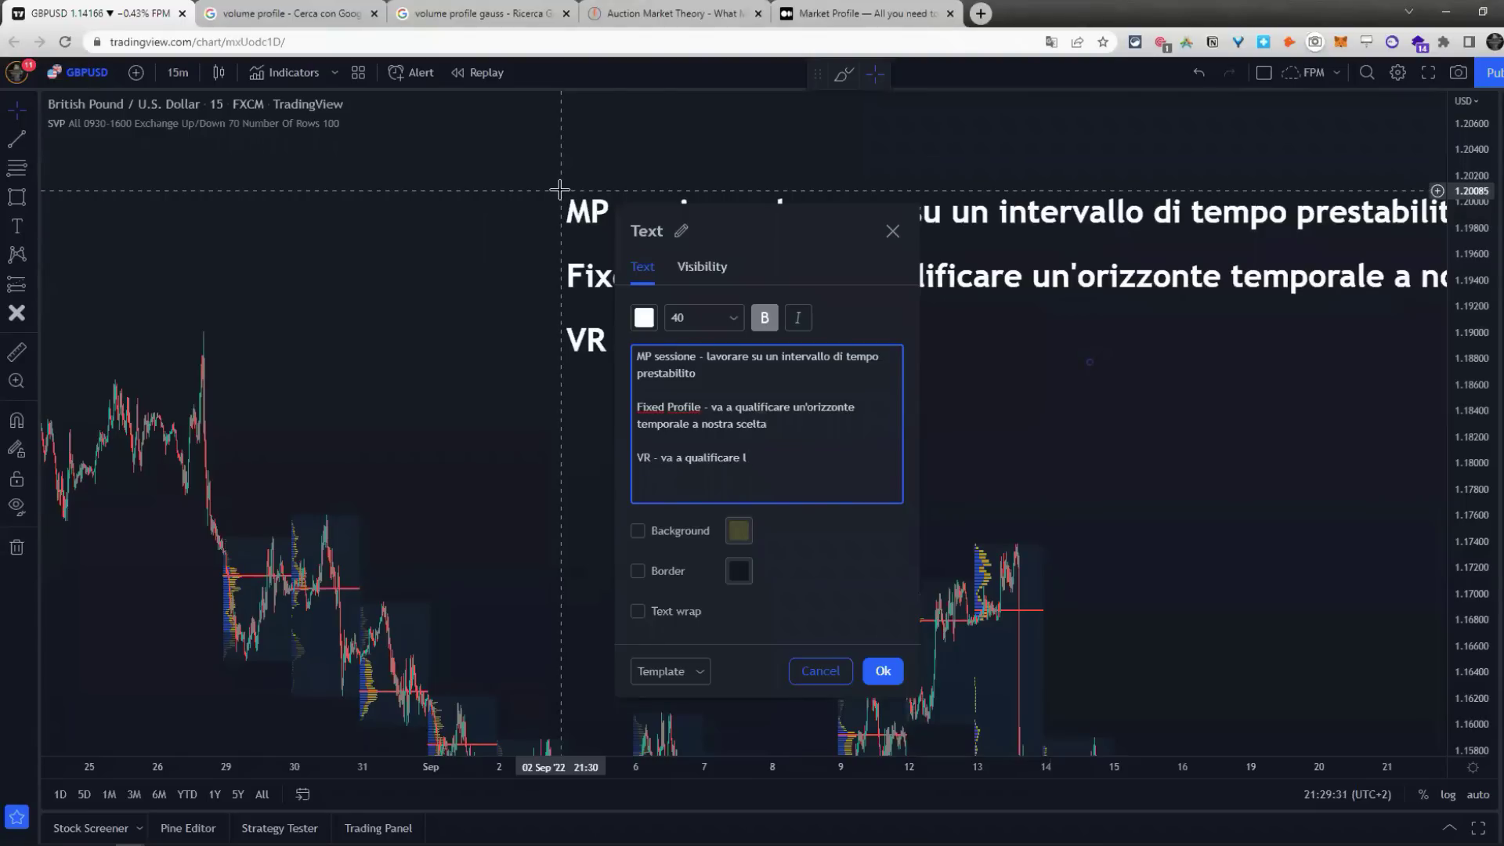
key("BackSpace")
key("BackSpace")
key("BackSpace")
type("mporal")
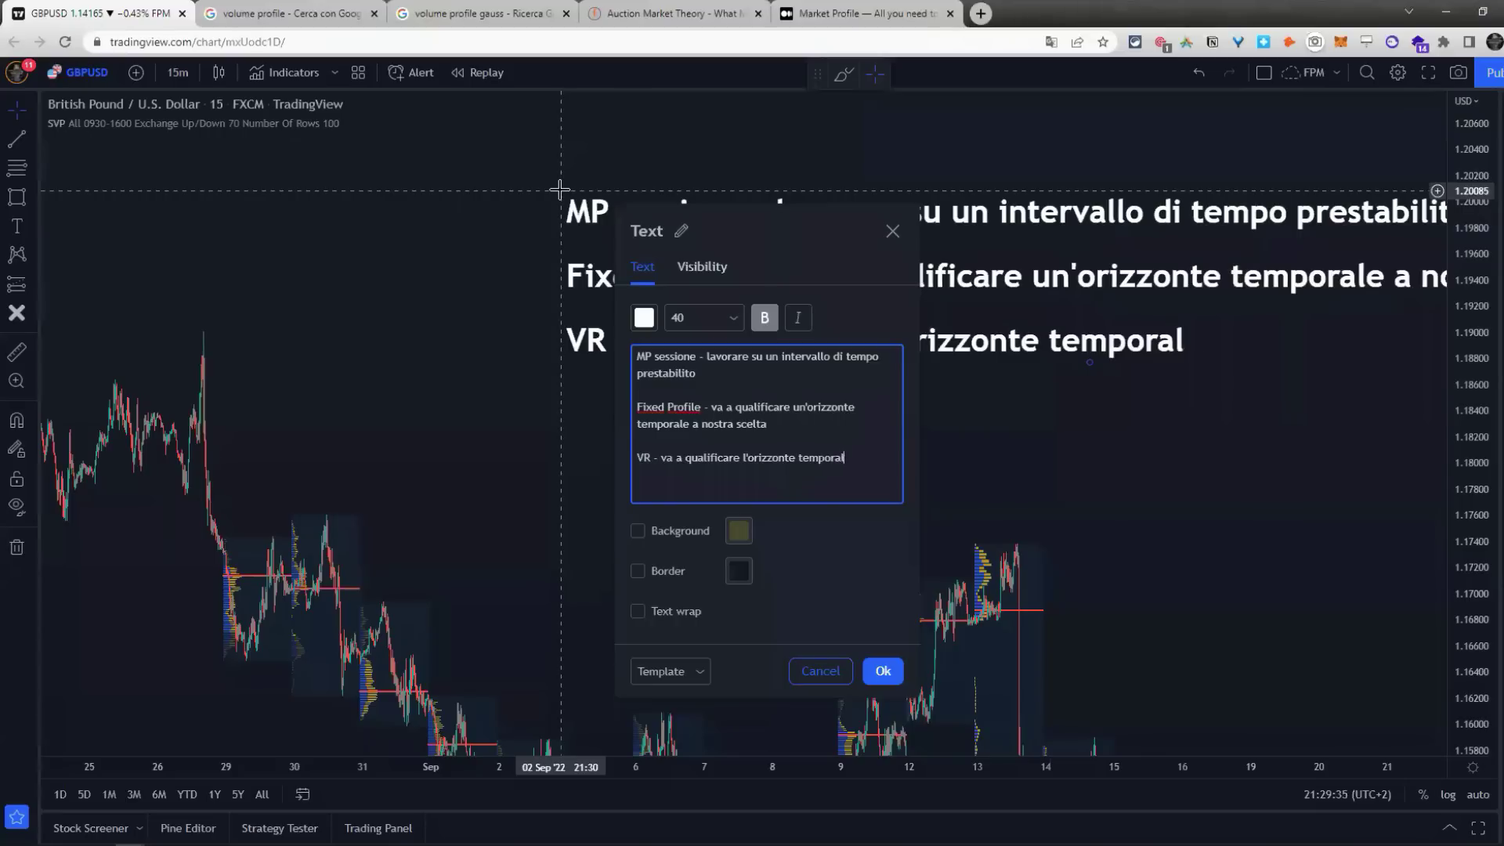
type("e che ve")
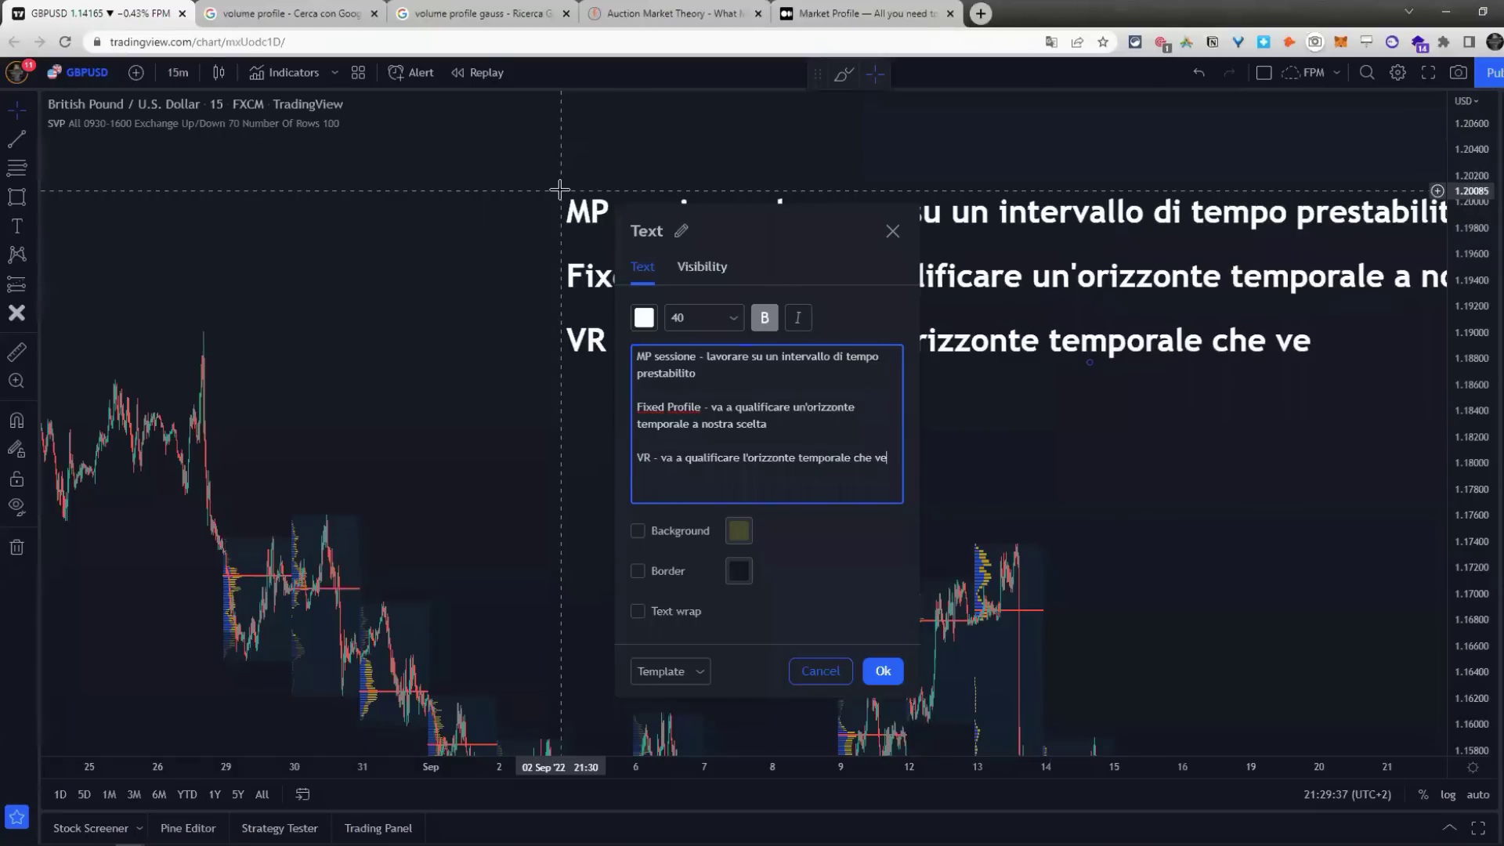
type("do a")
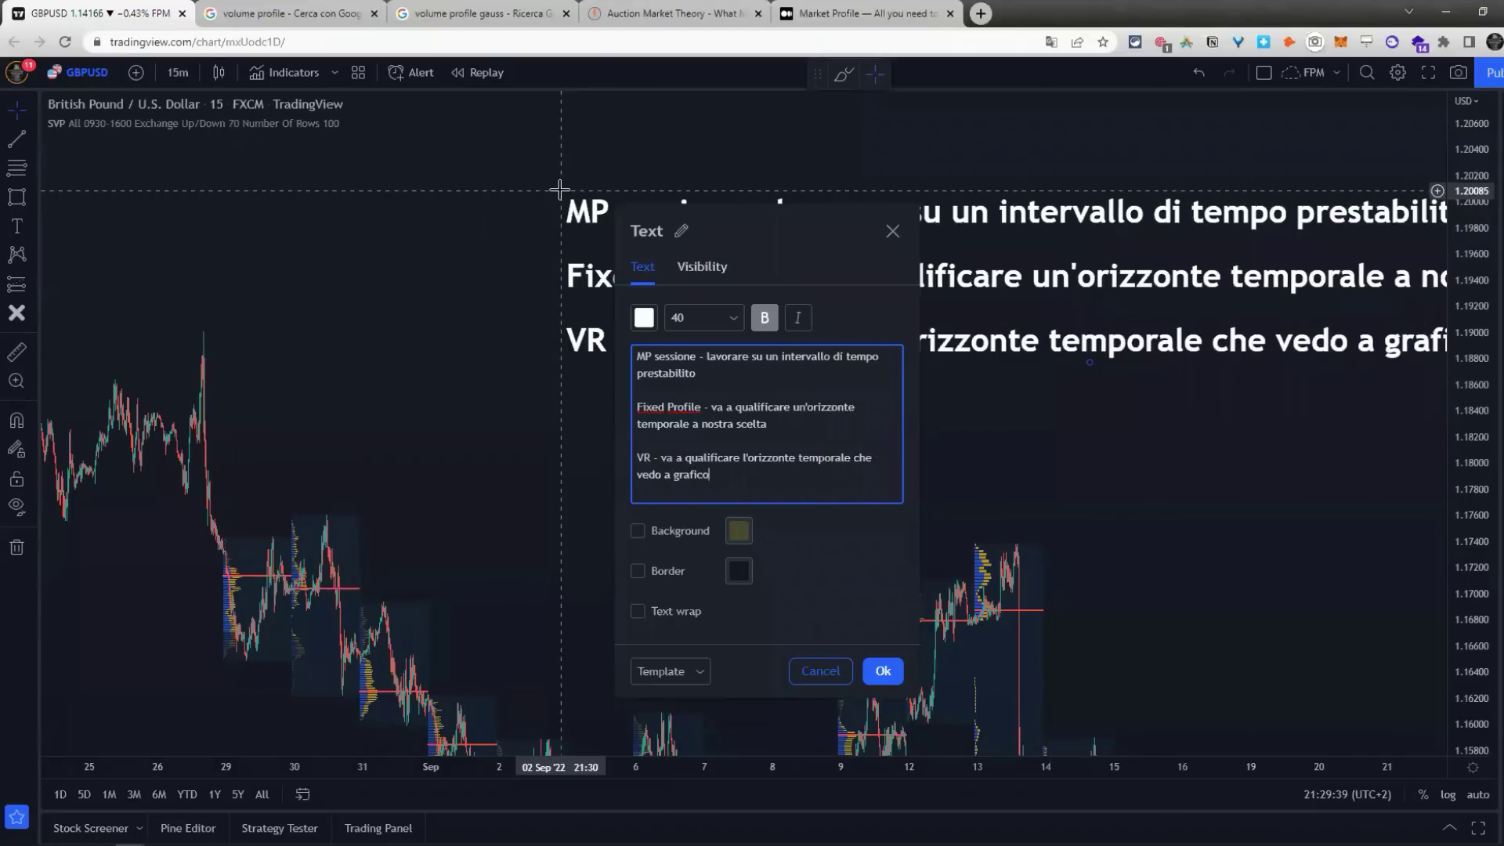
type(" grafico")
key("Return")
key("Return")
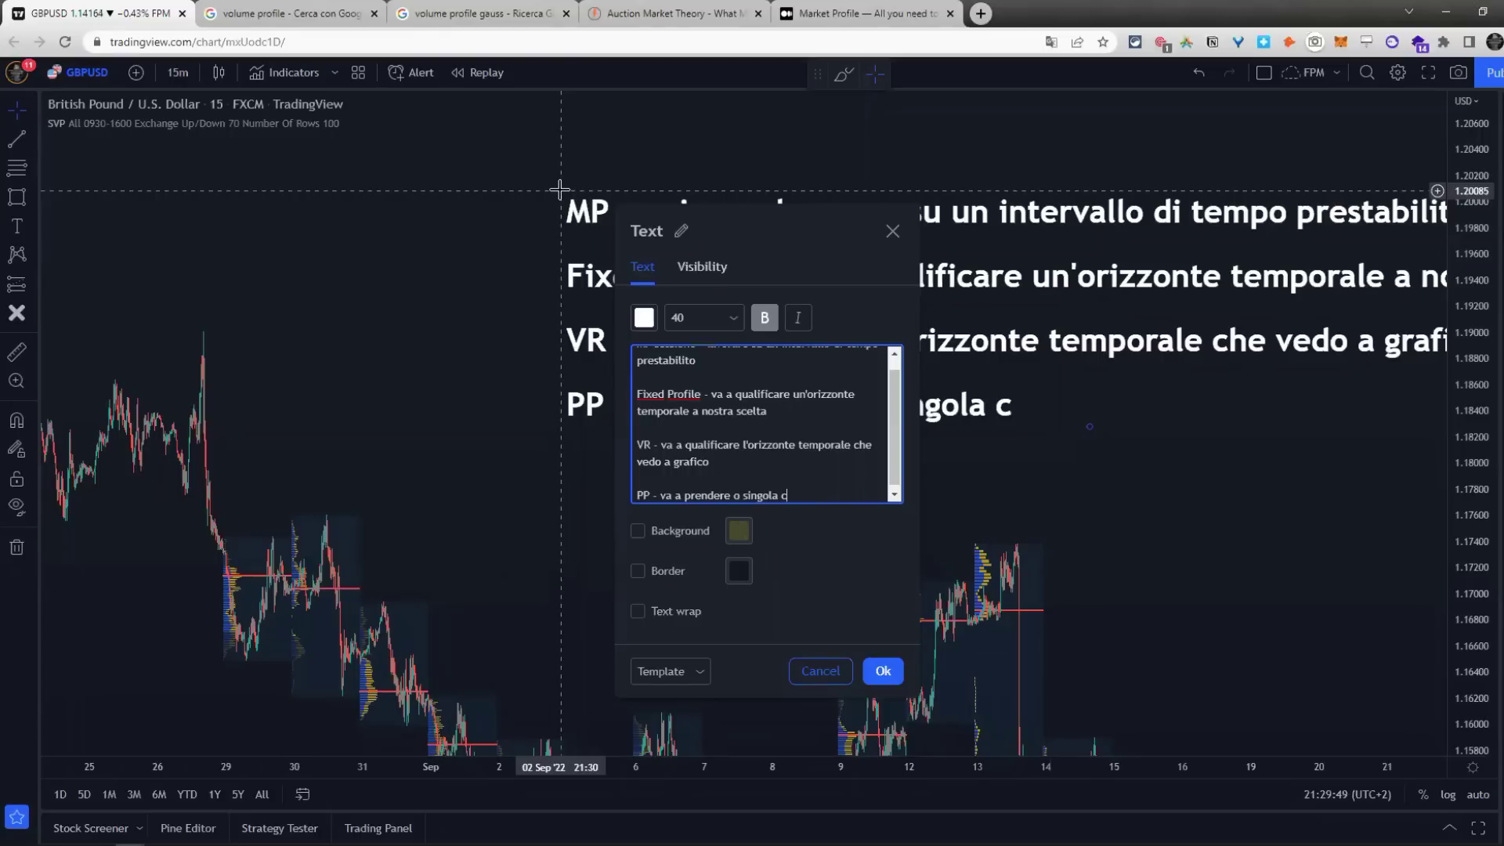
type("andela o in")
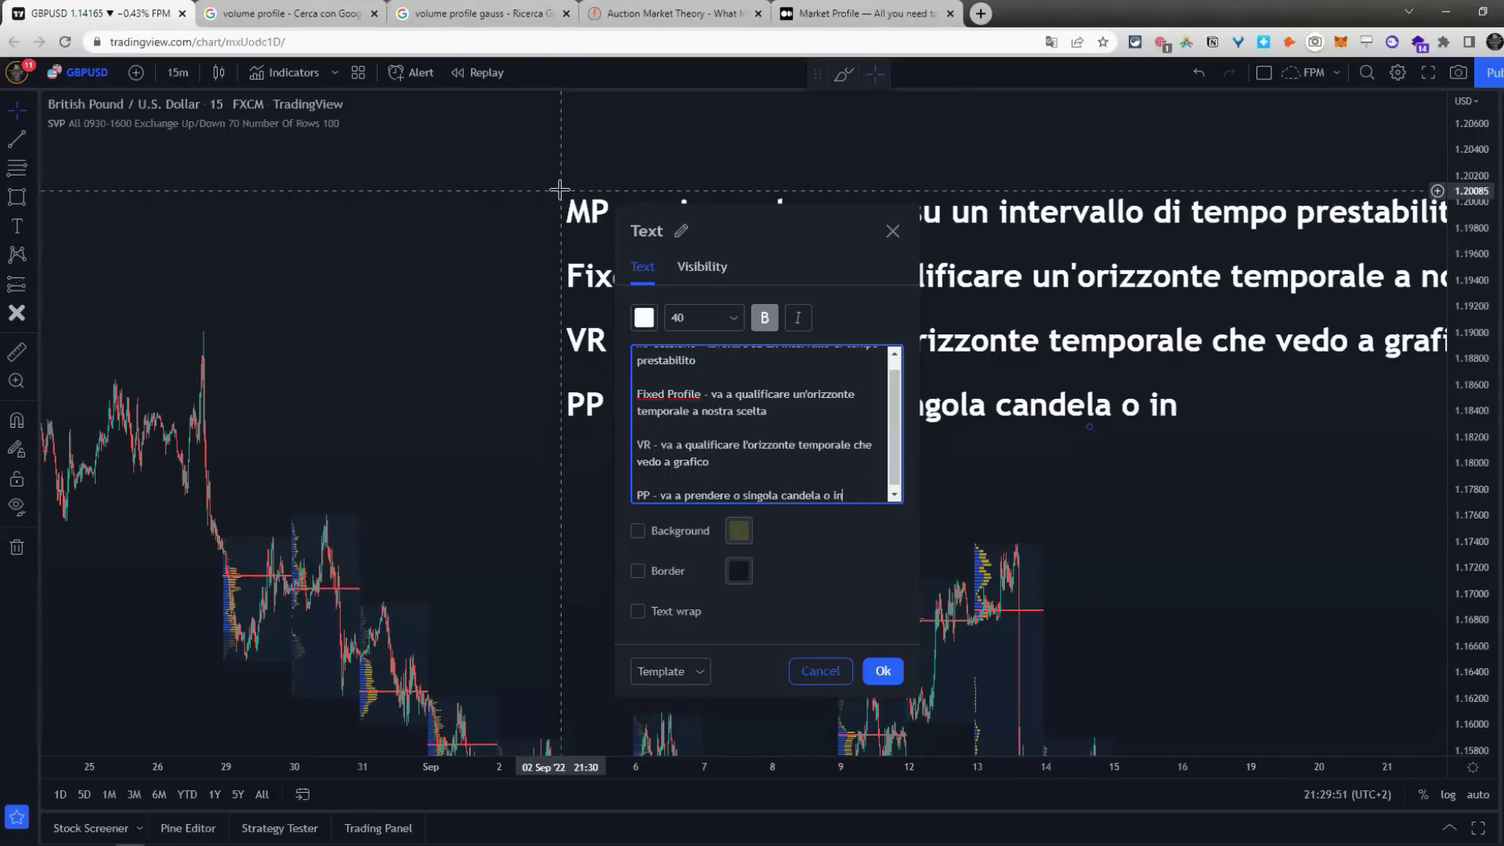
type("sieme di candele")
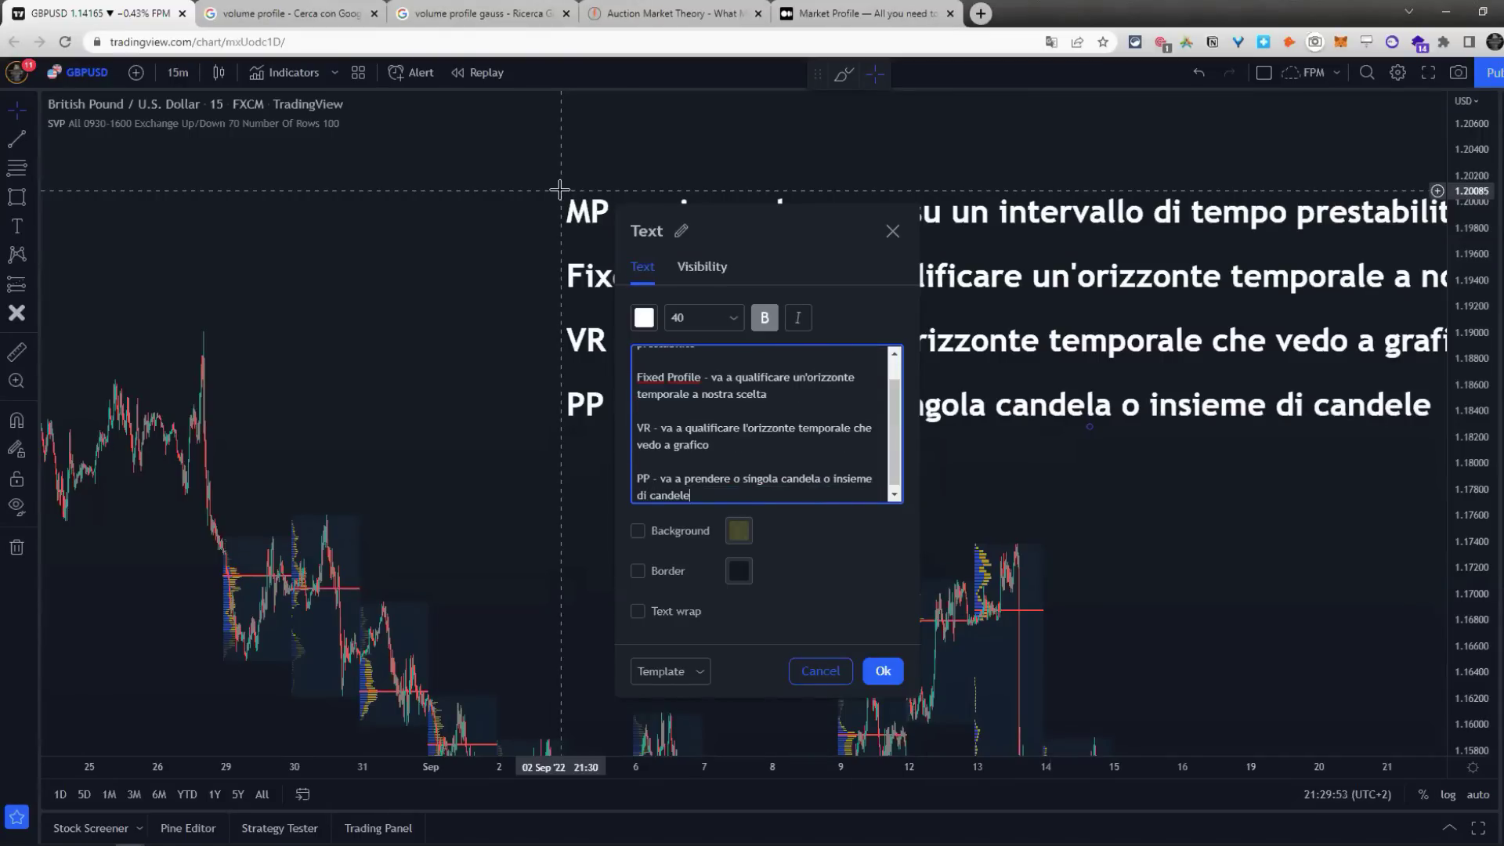
left_click(882, 671)
Step: Move the note left, brush green rings around MP, VR and PP, and underline Fixed Profile
mouse_move(552, 387)
left_mouse_down()
mouse_move(462, 360)
mouse_move(255, 364)
left_mouse_up()
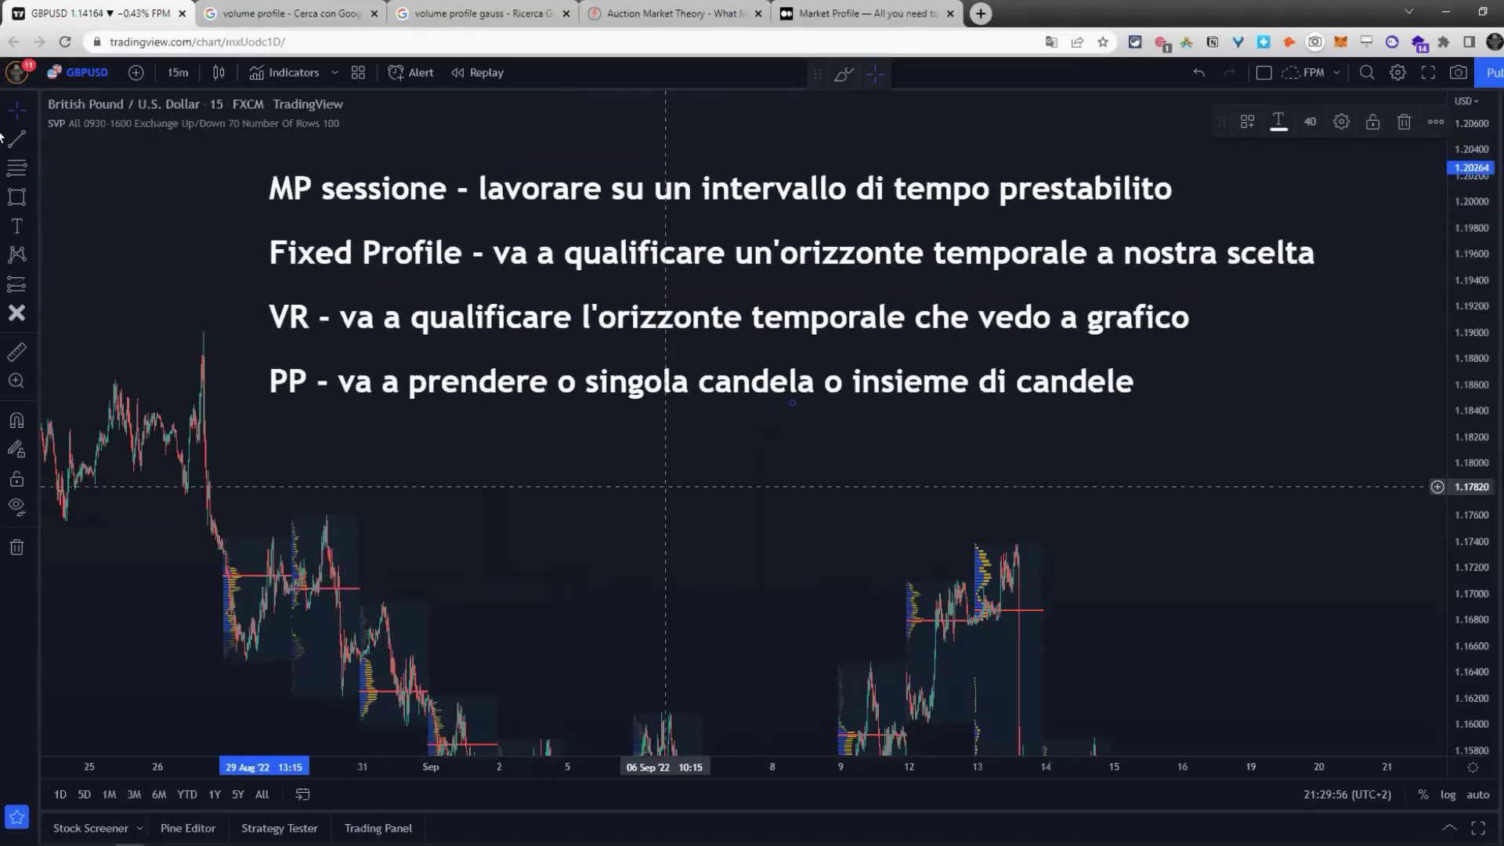
left_click(17, 198)
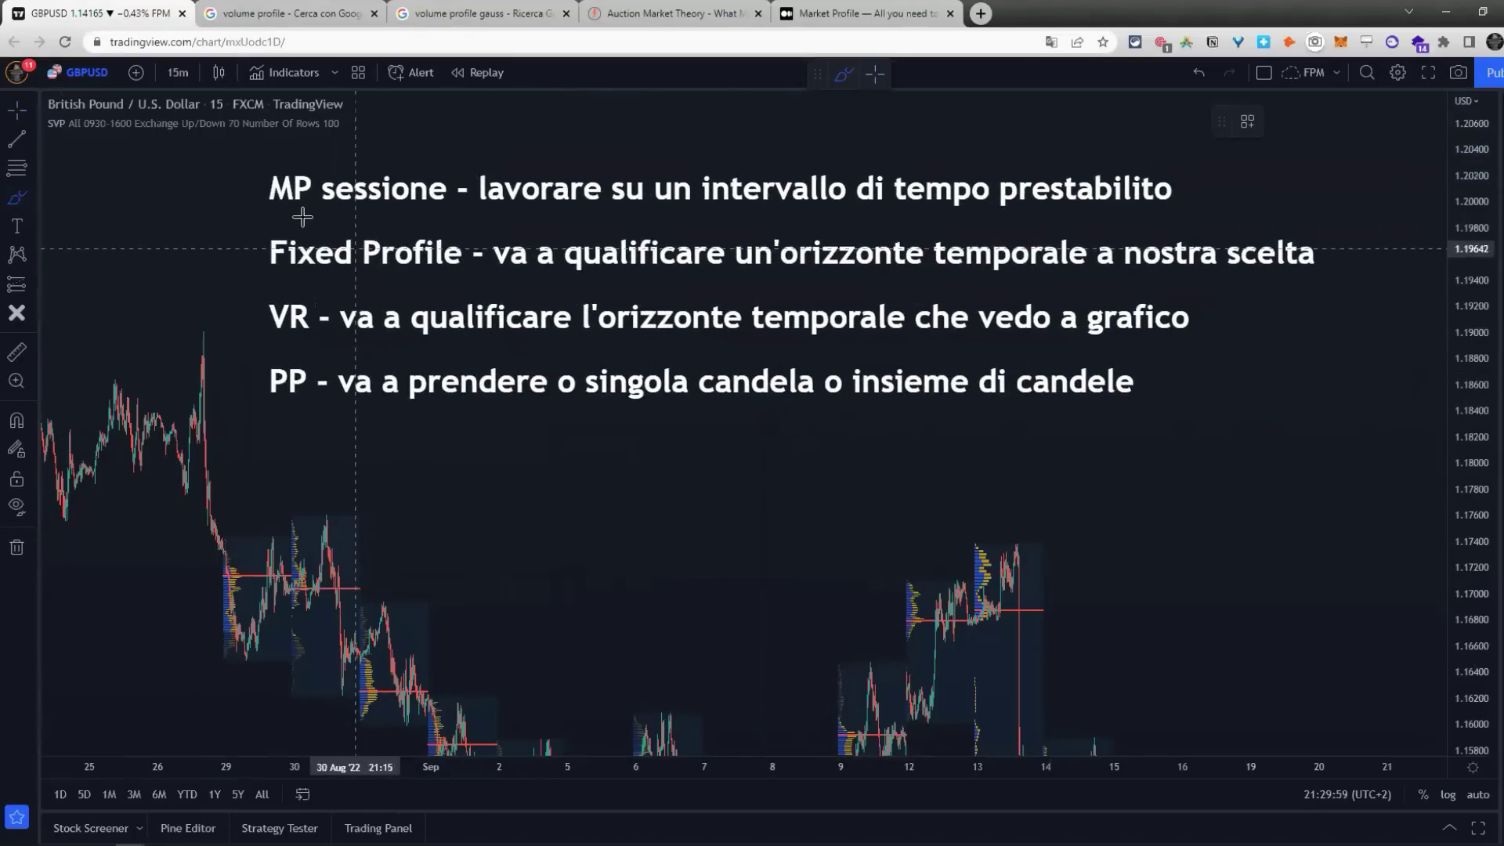
left_click_drag(334, 200, 310, 213)
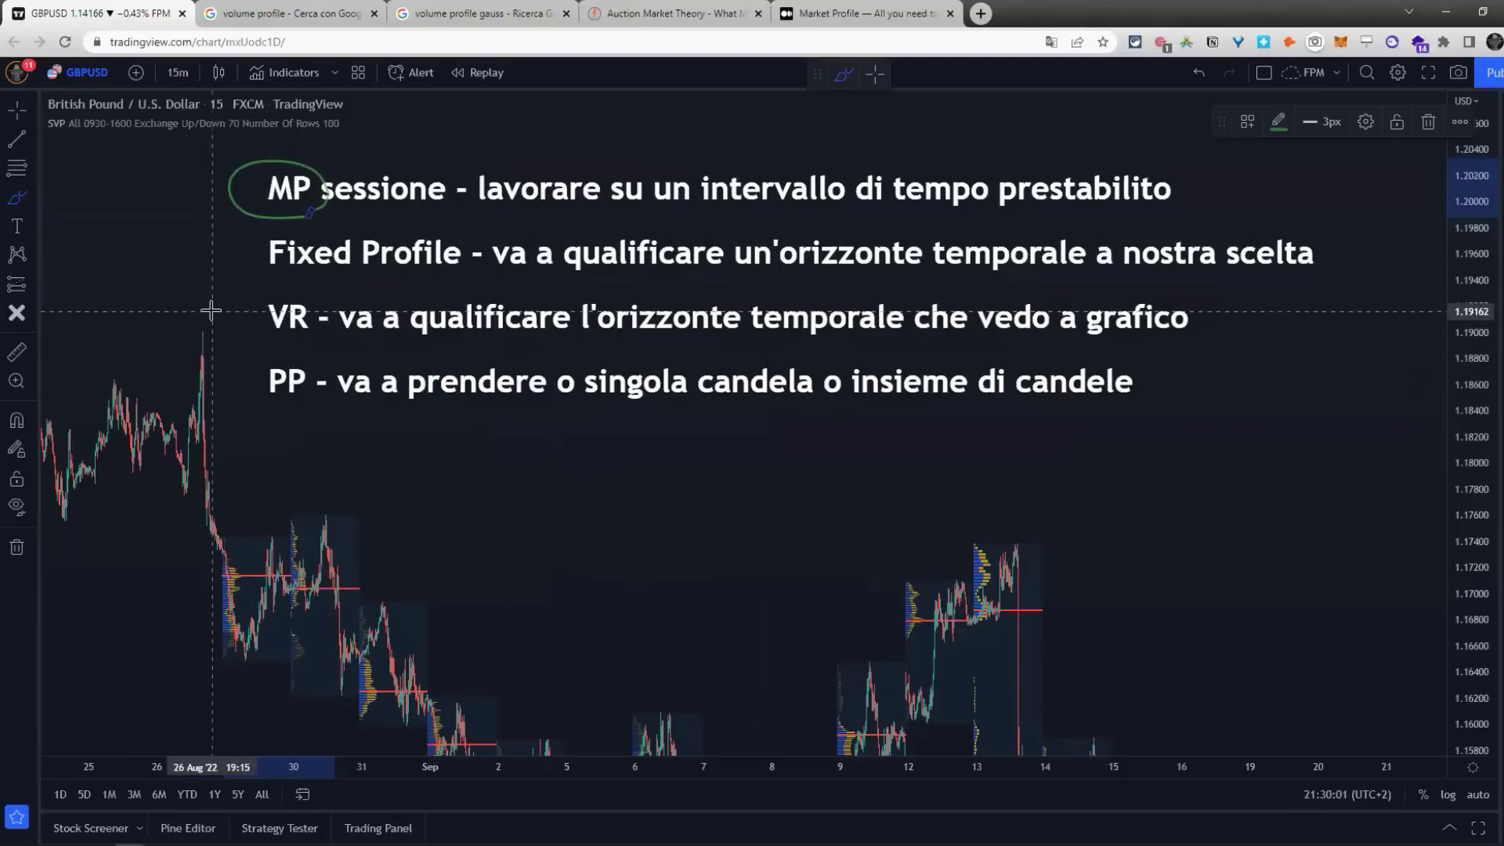
mouse_move(282, 350)
left_mouse_down()
mouse_move(255, 298)
mouse_move(305, 341)
left_mouse_up()
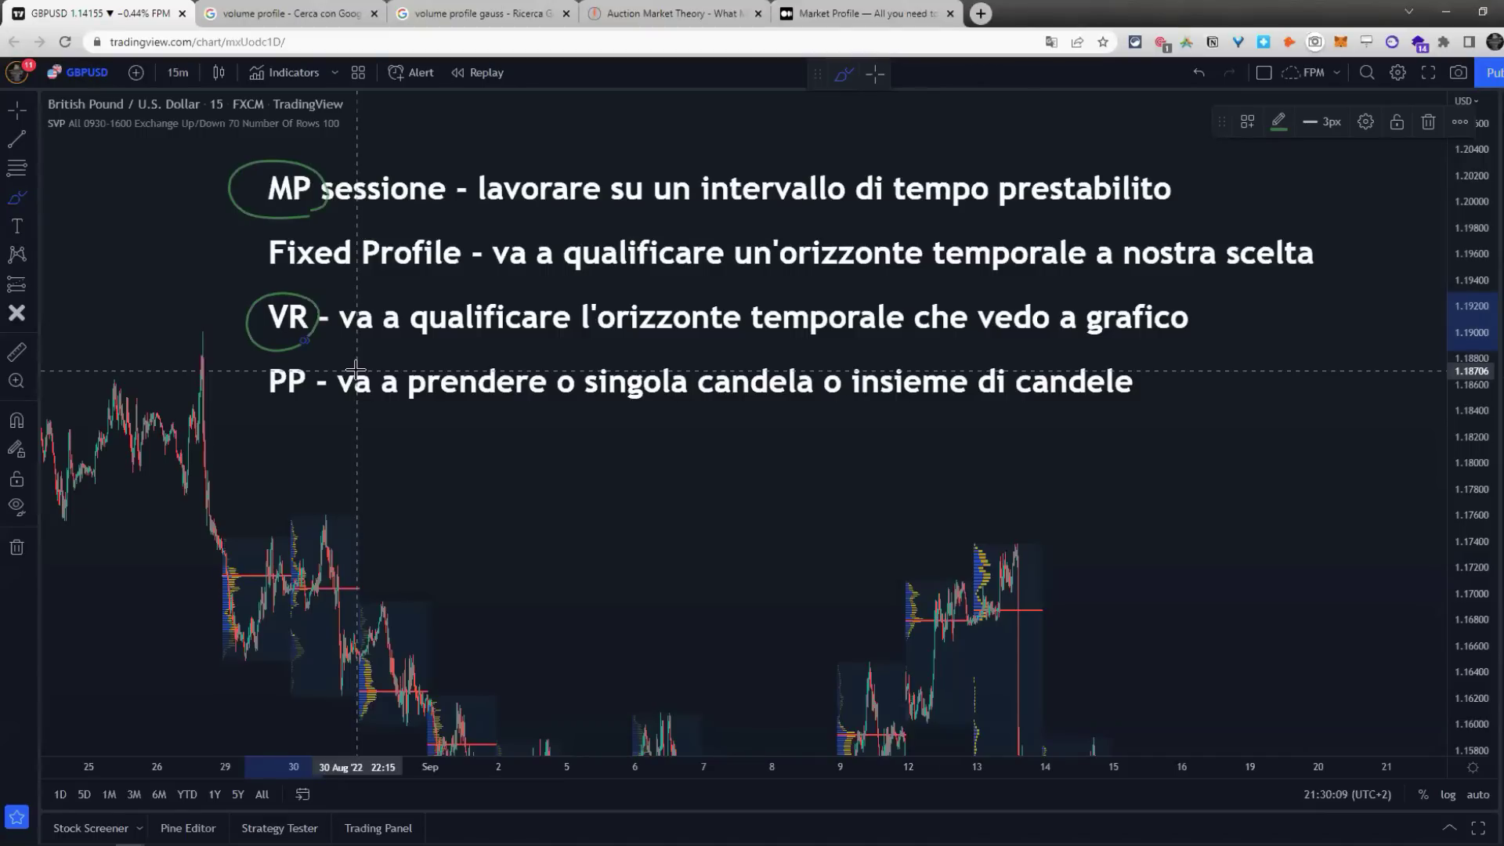
mouse_move(344, 371)
left_mouse_down()
mouse_move(244, 384)
mouse_move(335, 396)
left_mouse_up()
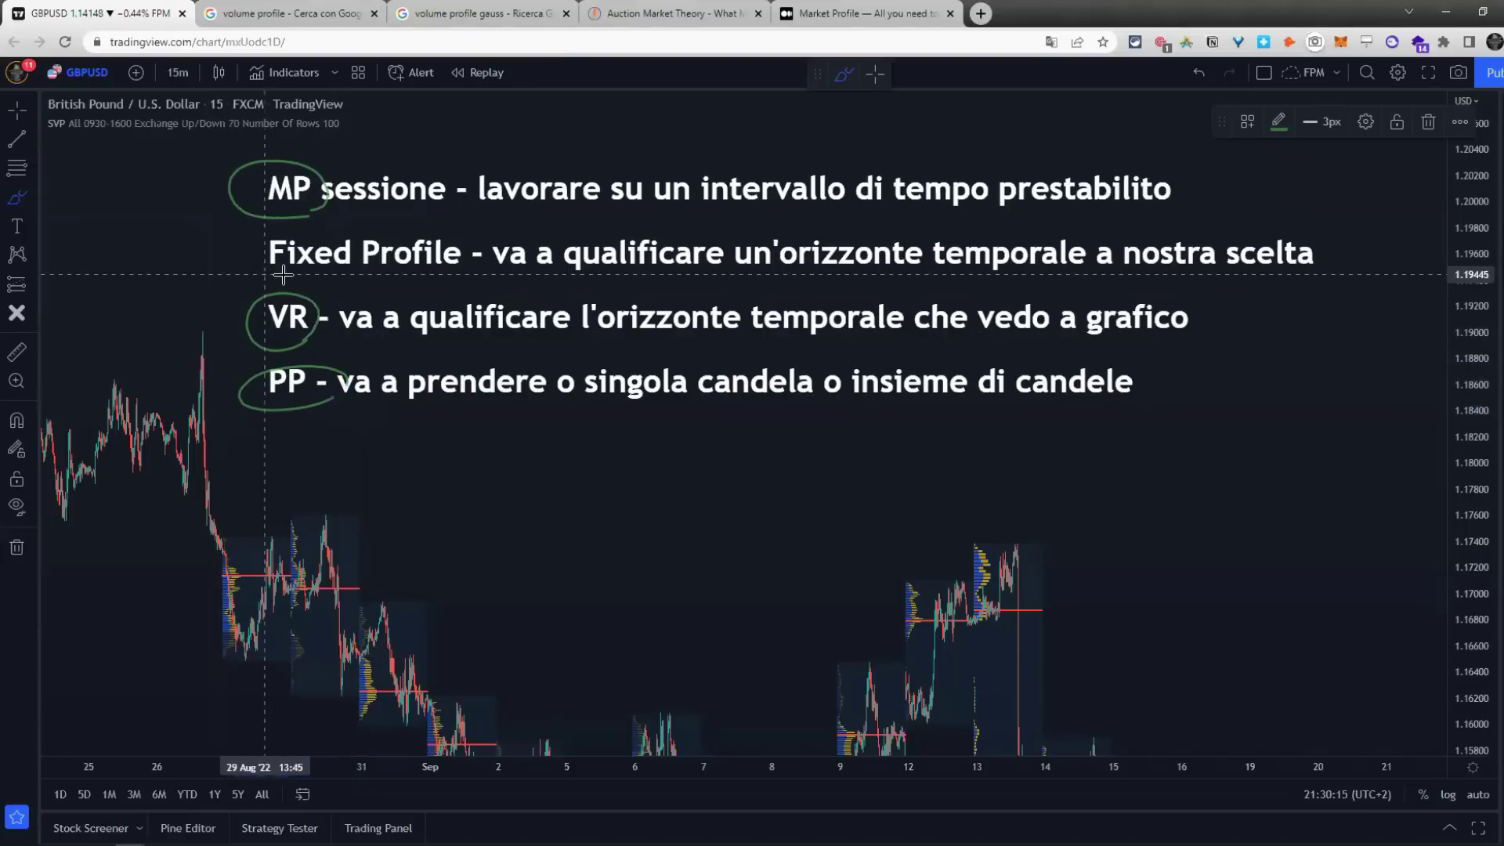
left_click_drag(269, 275, 456, 274)
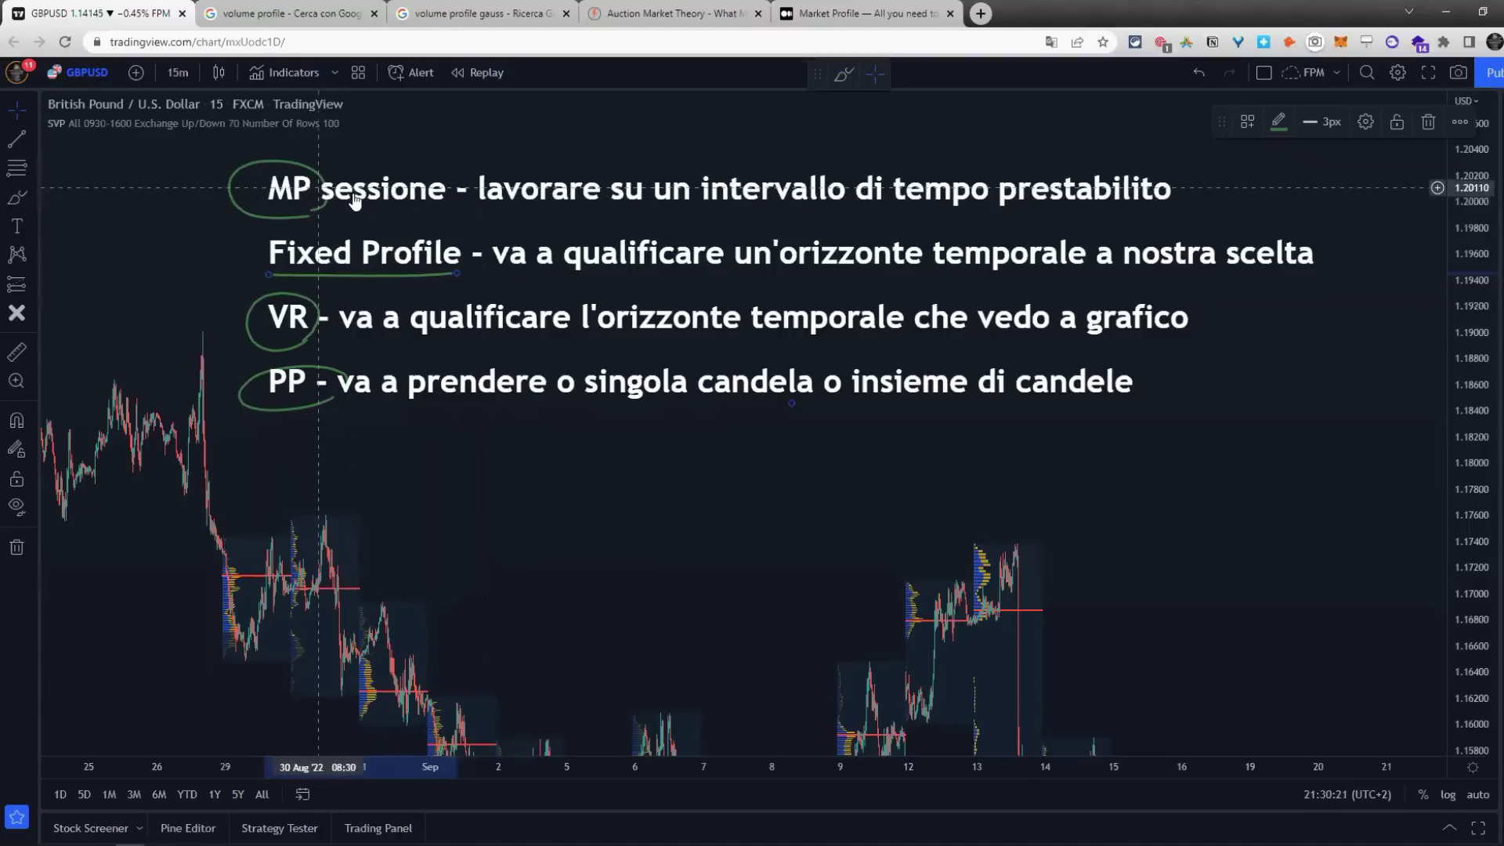
mouse_move(515, 543)
left_mouse_down()
mouse_move(517, 293)
mouse_move(1031, 296)
left_mouse_up()
Step: Frame the 26 Aug–5 Sep sessions and draw a vertical line at the 29 Aug session start
scroll(1414, 402, "up", 3)
scroll(865, 289, "left", 10)
scroll(1048, 396, "up", 2)
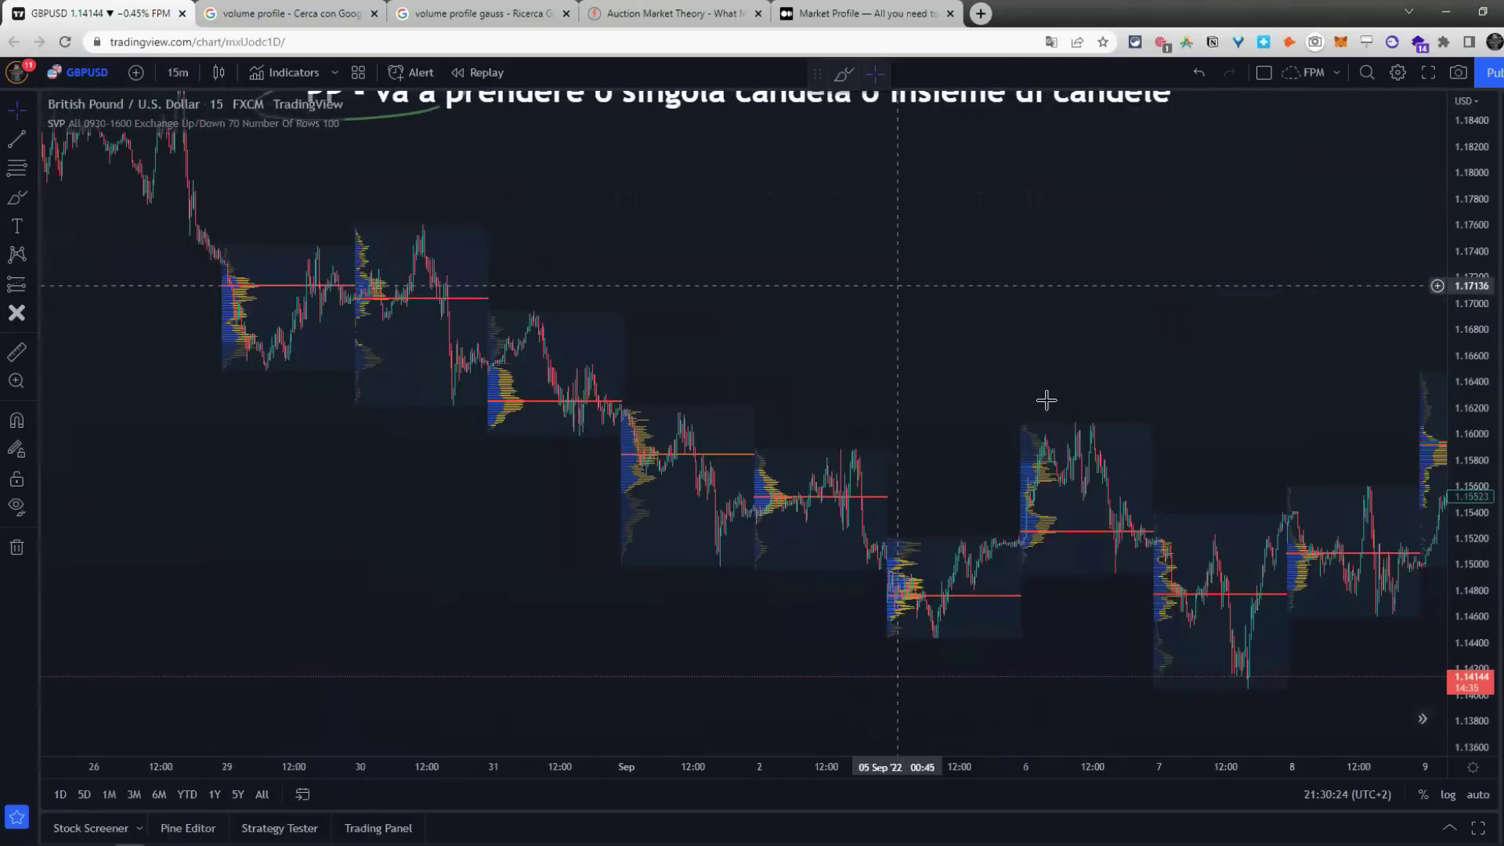
scroll(967, 365, "up", 3)
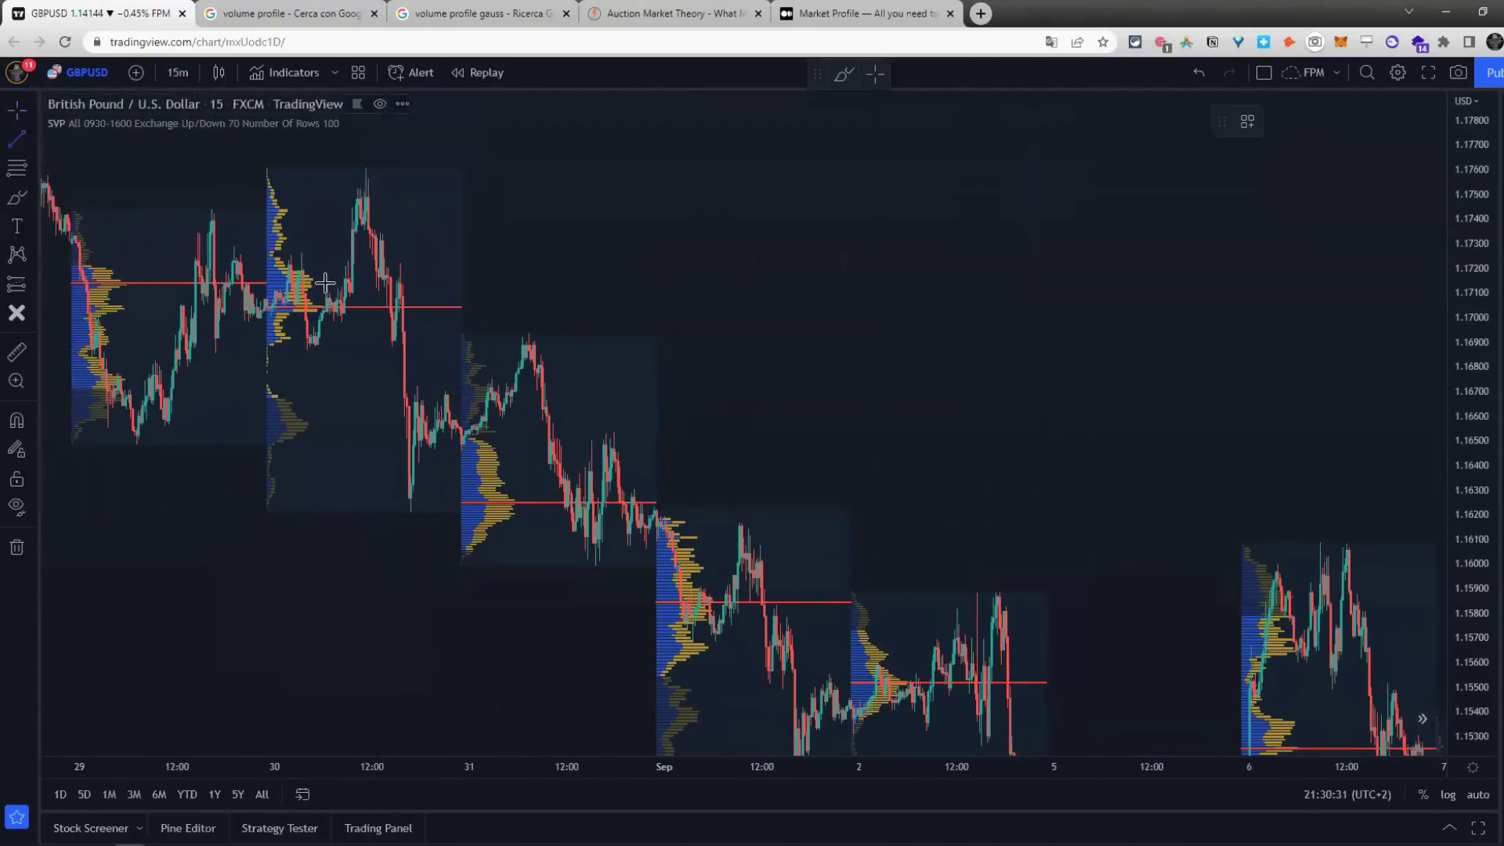
scroll(360, 297, "down", 4)
scroll(362, 326, "up", 3)
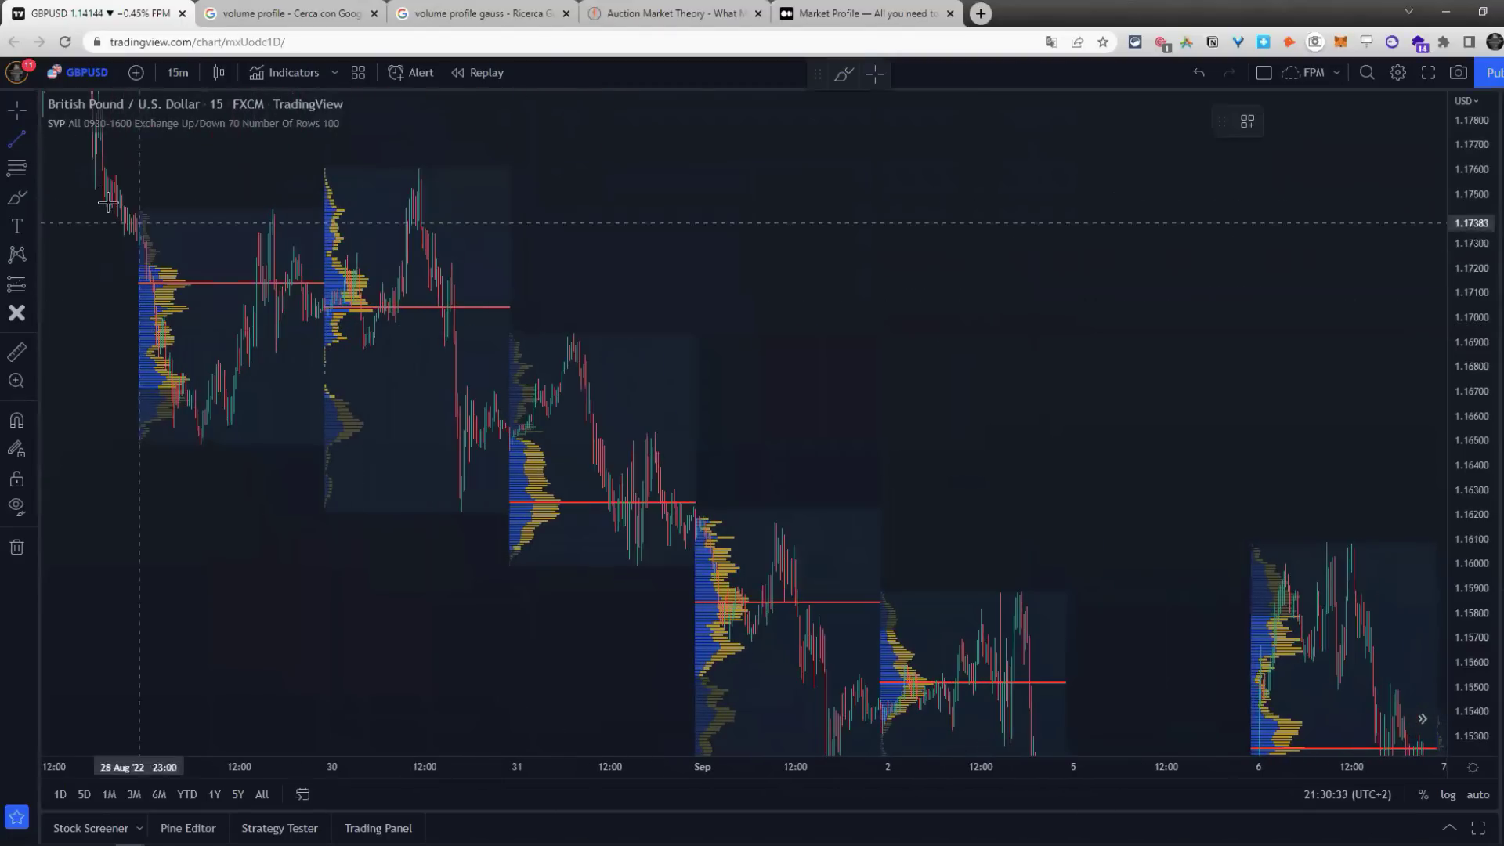
scroll(140, 196, "down", 1)
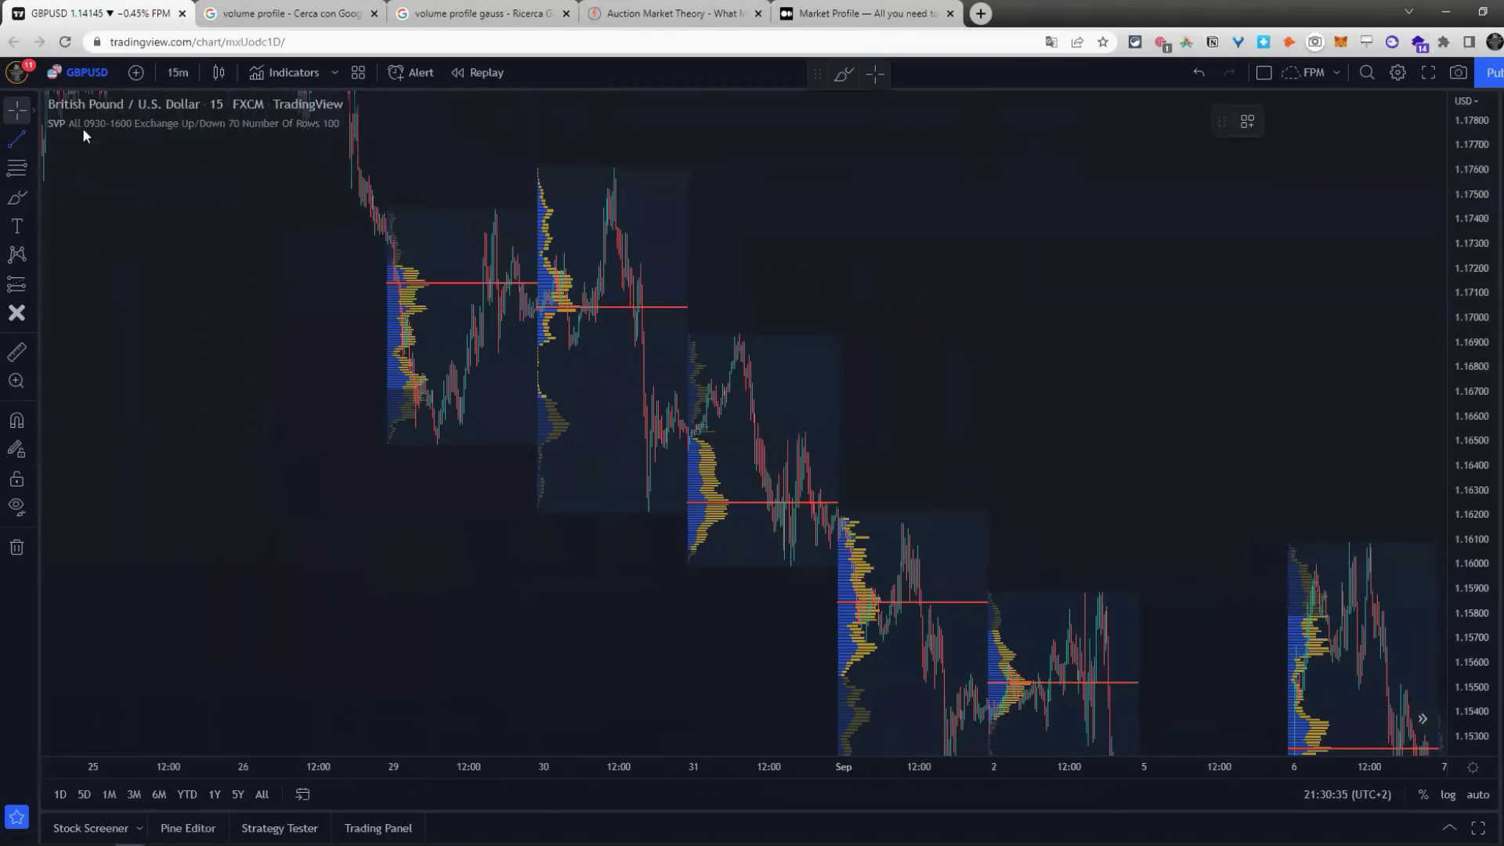
left_click_drag(239, 266, 519, 608)
key("alt+r")
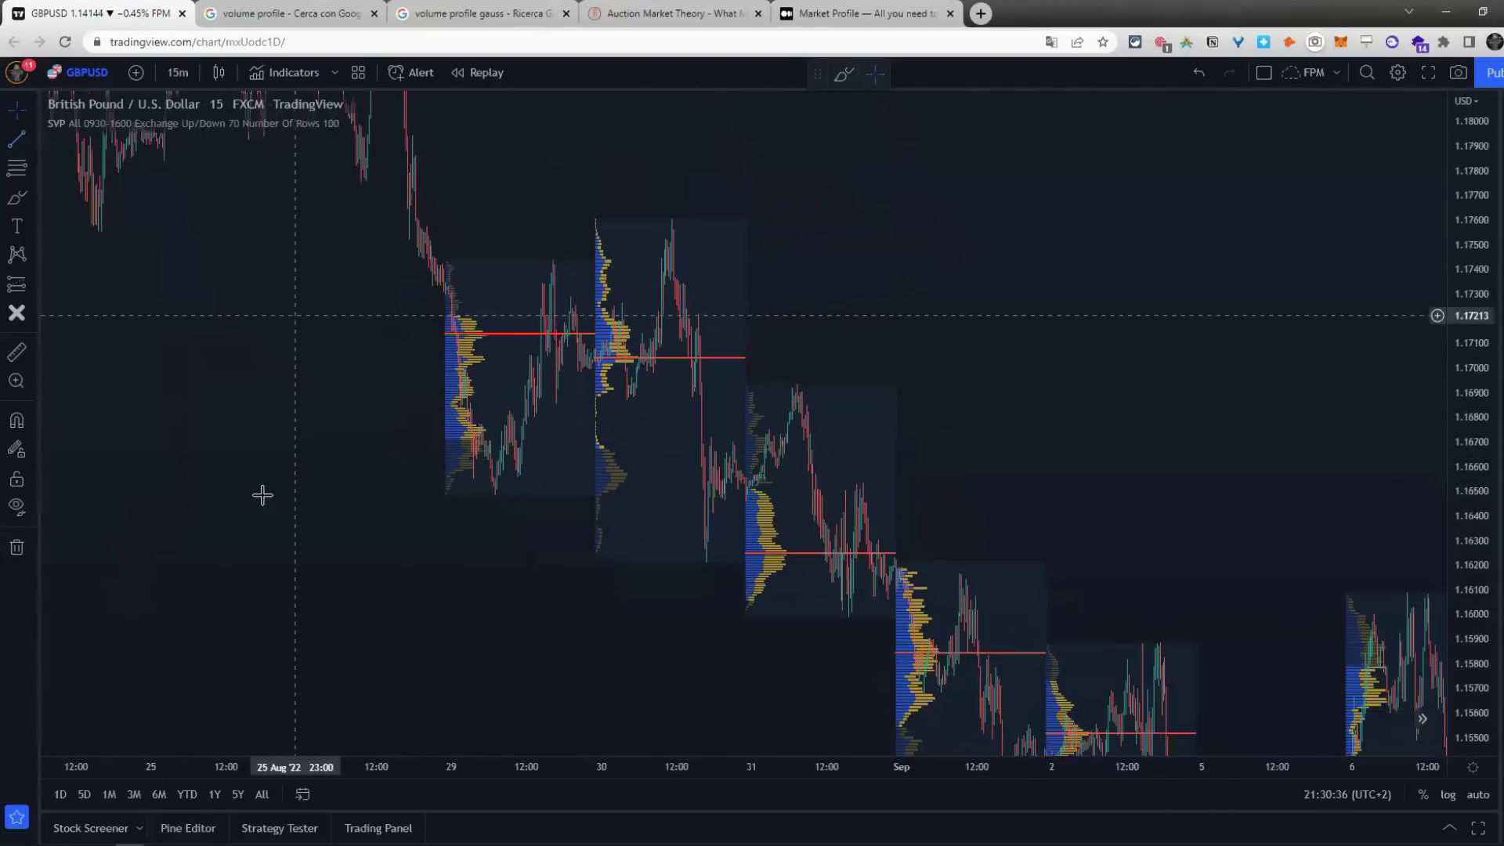
left_click_drag(279, 500, 455, 556)
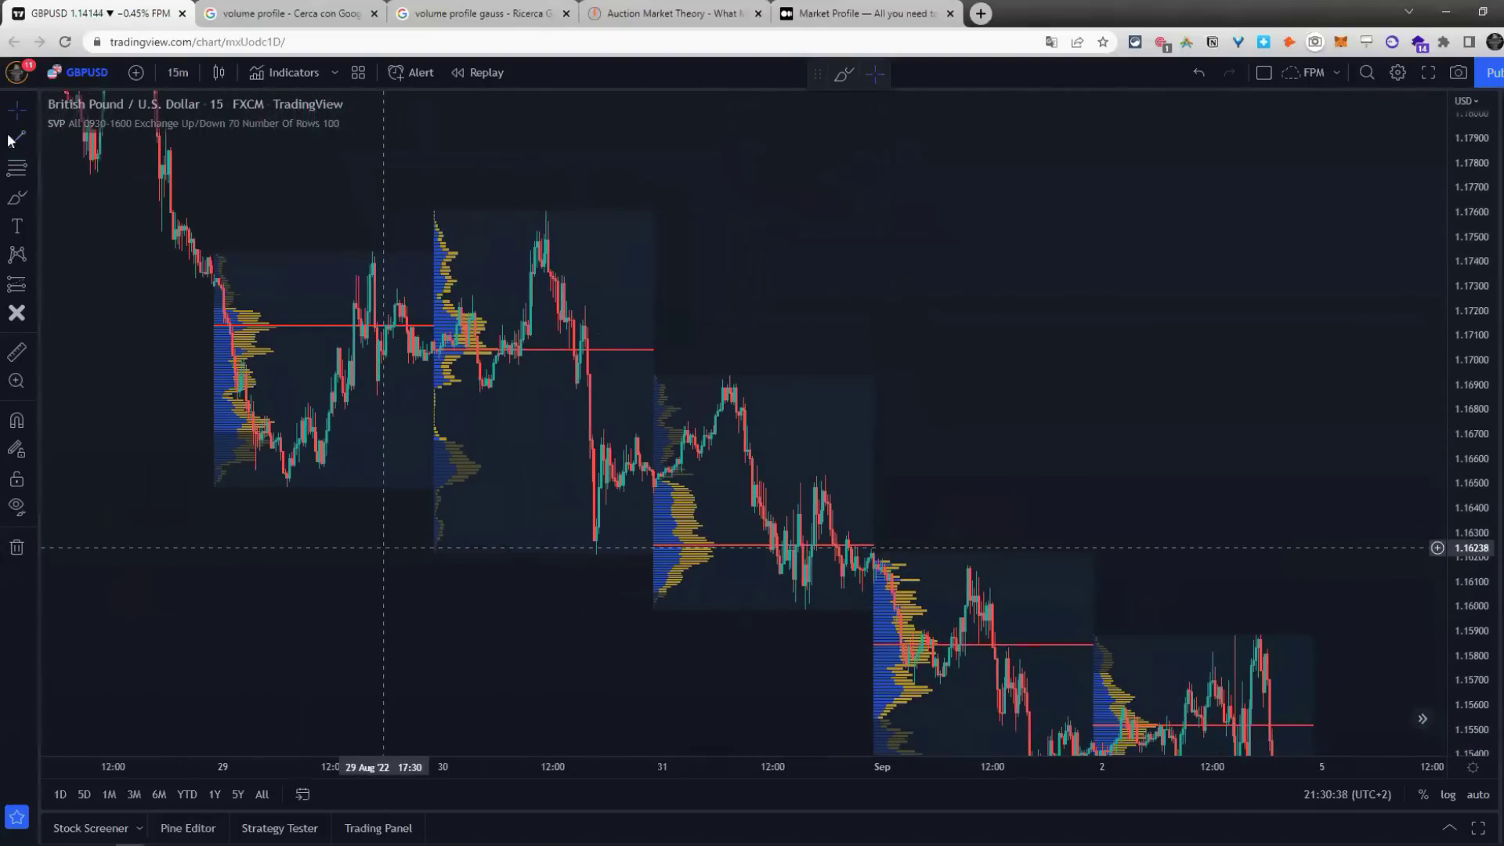
left_click_drag(210, 503, 211, 196)
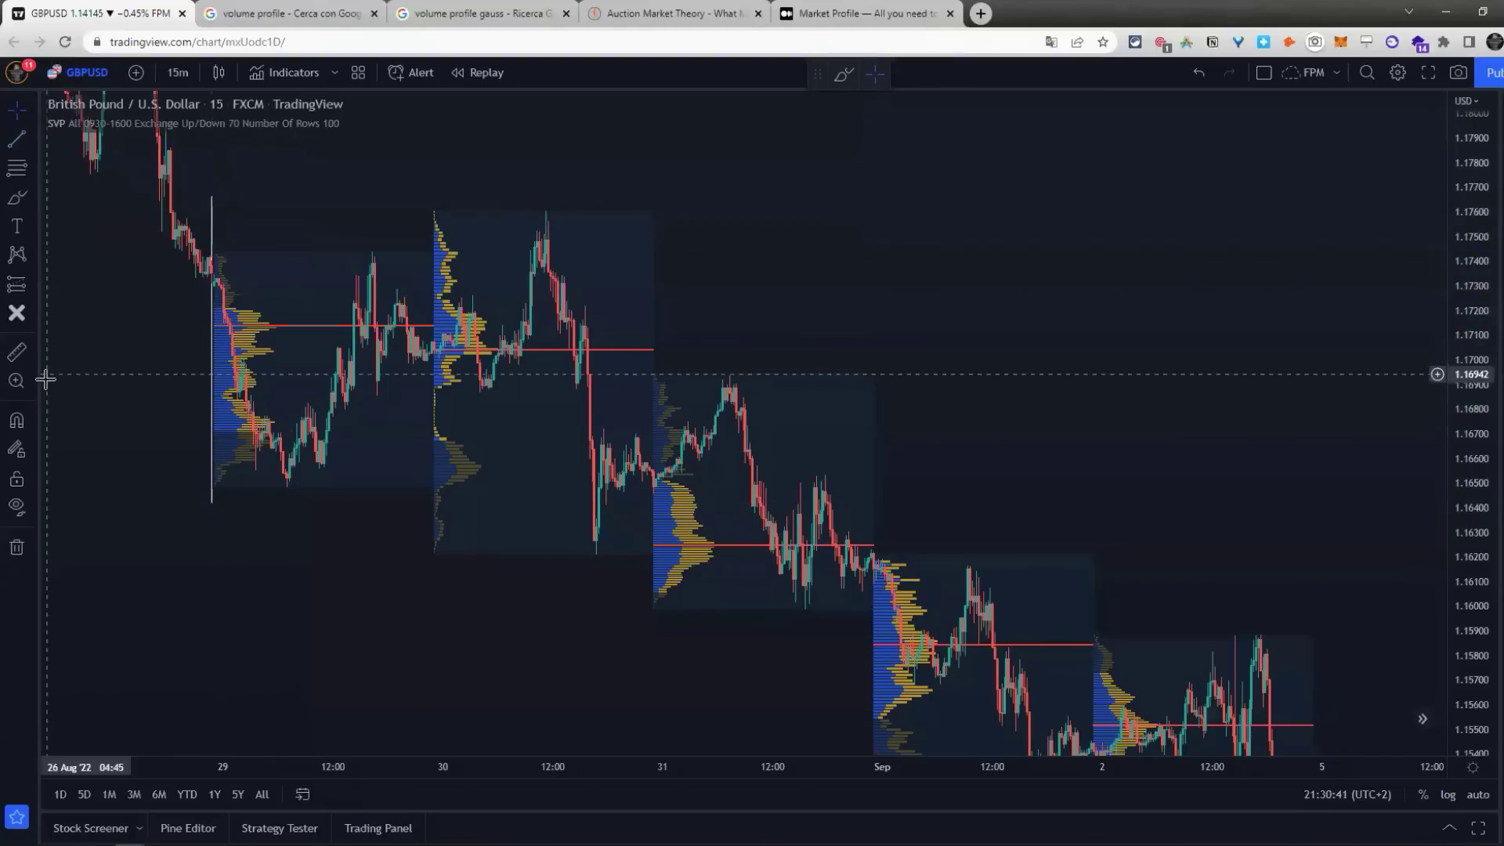
Step: Draw a white level line near 1.1713 across the sessions
key("alt+t")
left_click_drag(227, 324, 720, 324)
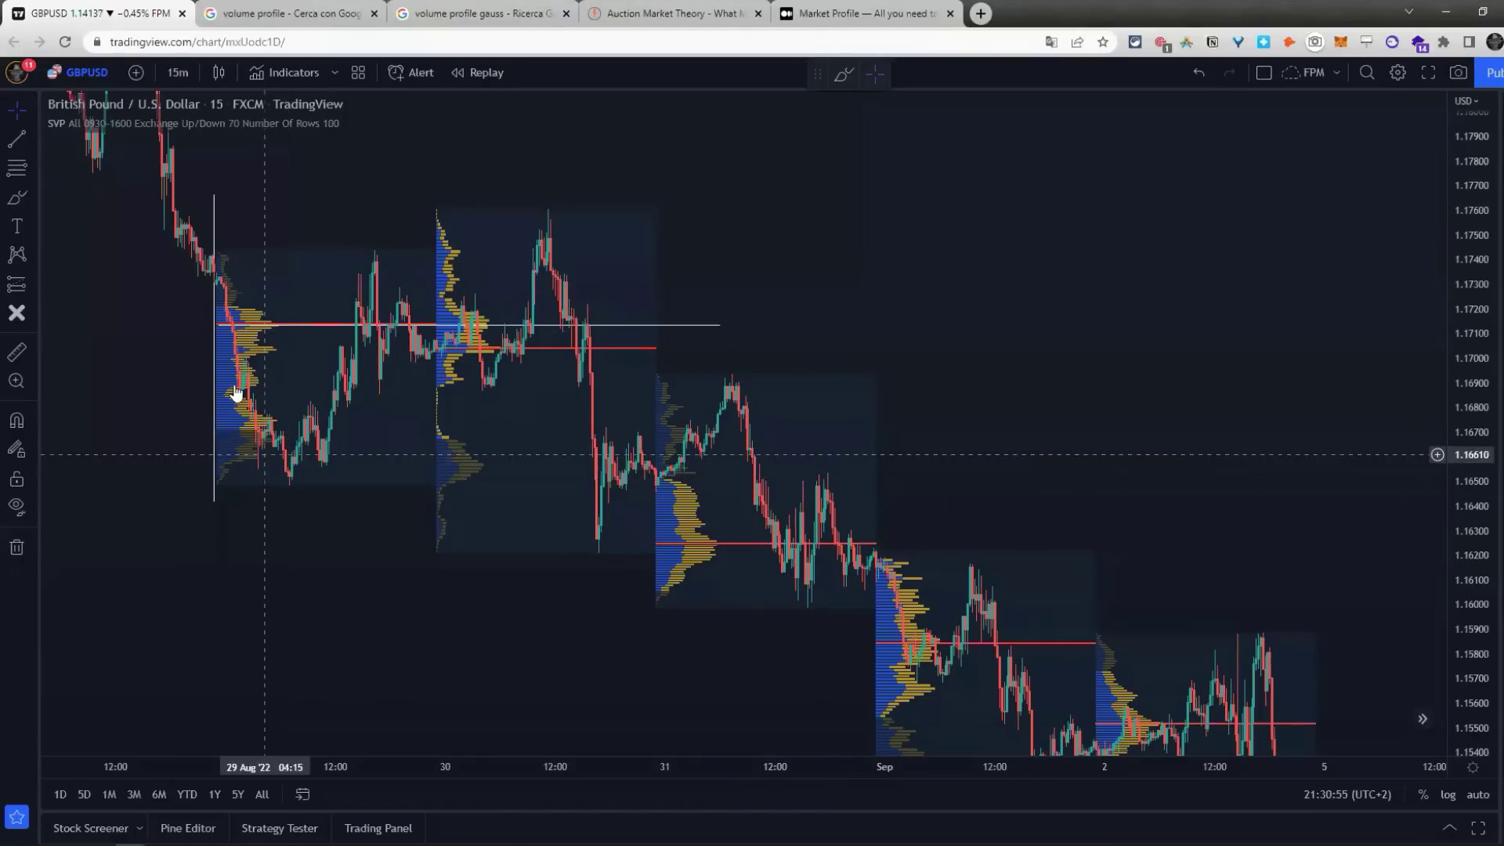
left_click(32, 197)
left_click(72, 266)
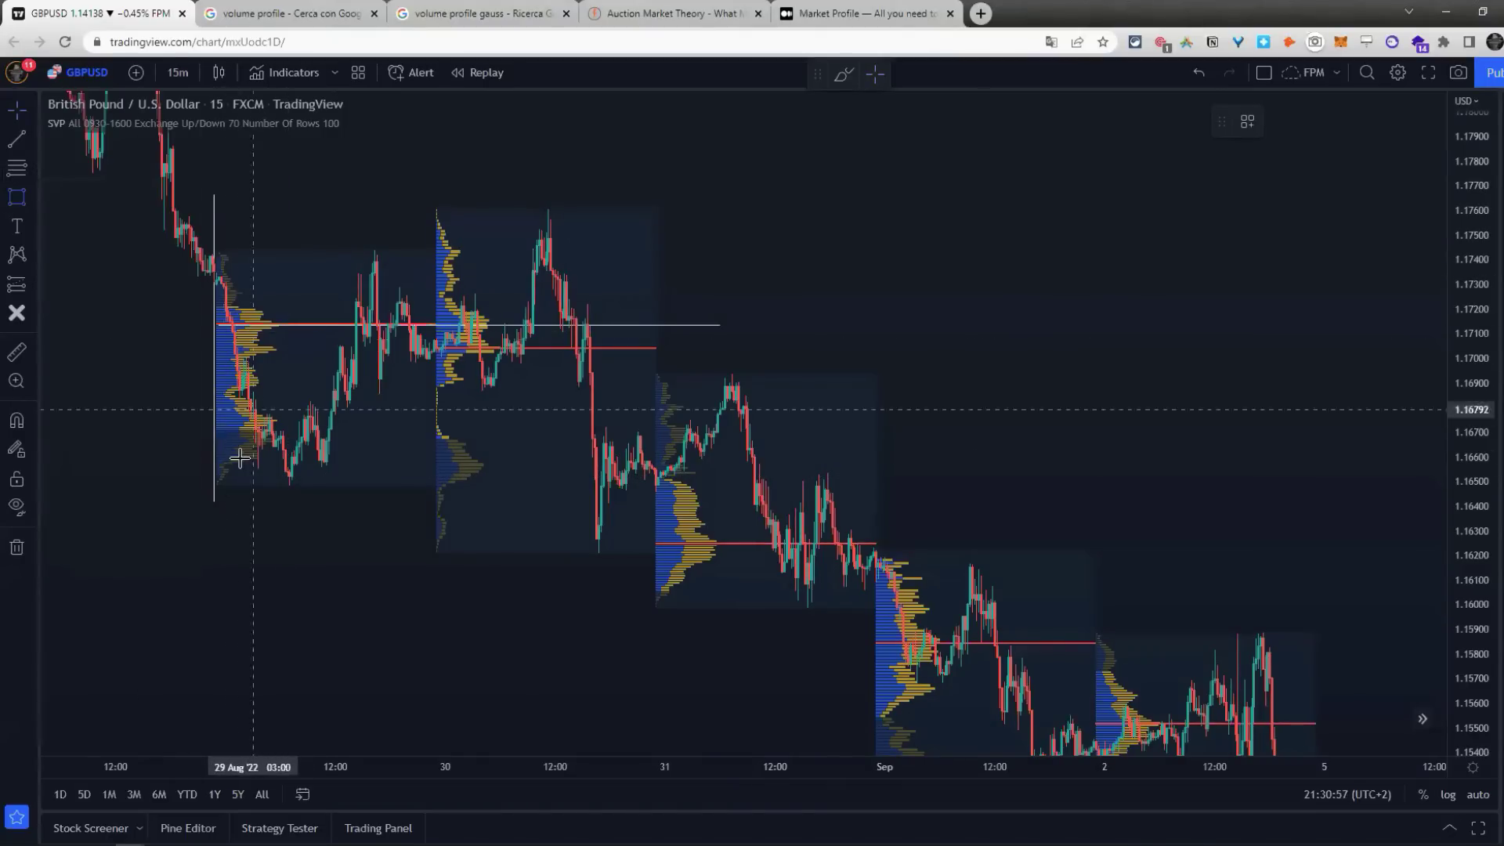
key("Escape")
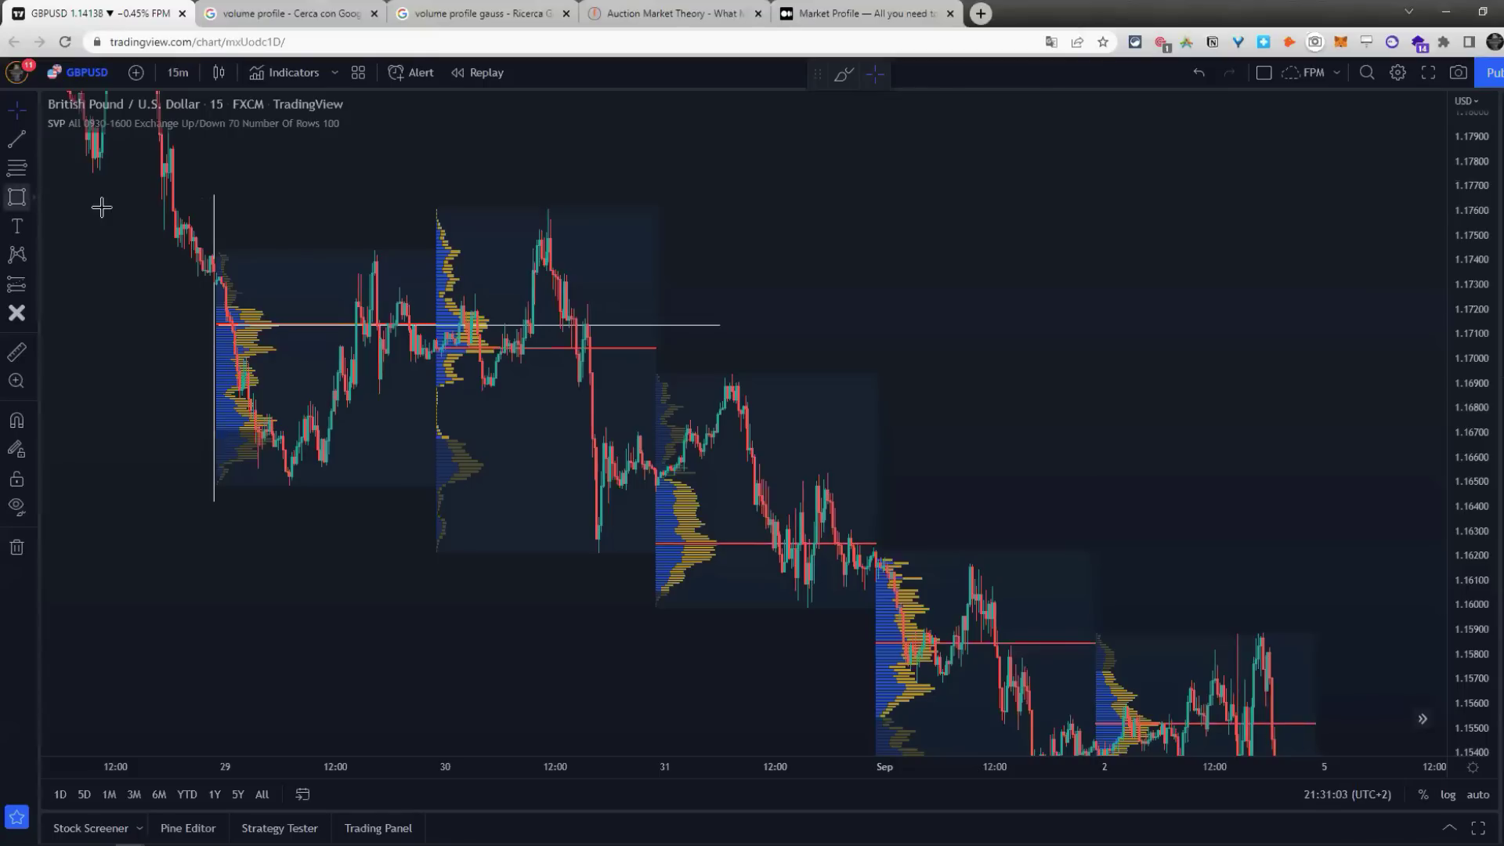
Step: Sketch a green mark above the 29 Aug session with the curve tool
left_click(33, 197)
left_click(63, 551)
left_click(345, 251)
left_click(343, 217)
Step: Brush a green loop on the 30 Aug peak, a downward arrow, and lines near 1.1740 and 1.1650
mouse_move(549, 210)
left_mouse_down()
mouse_move(539, 193)
mouse_move(580, 199)
mouse_move(587, 229)
left_mouse_up()
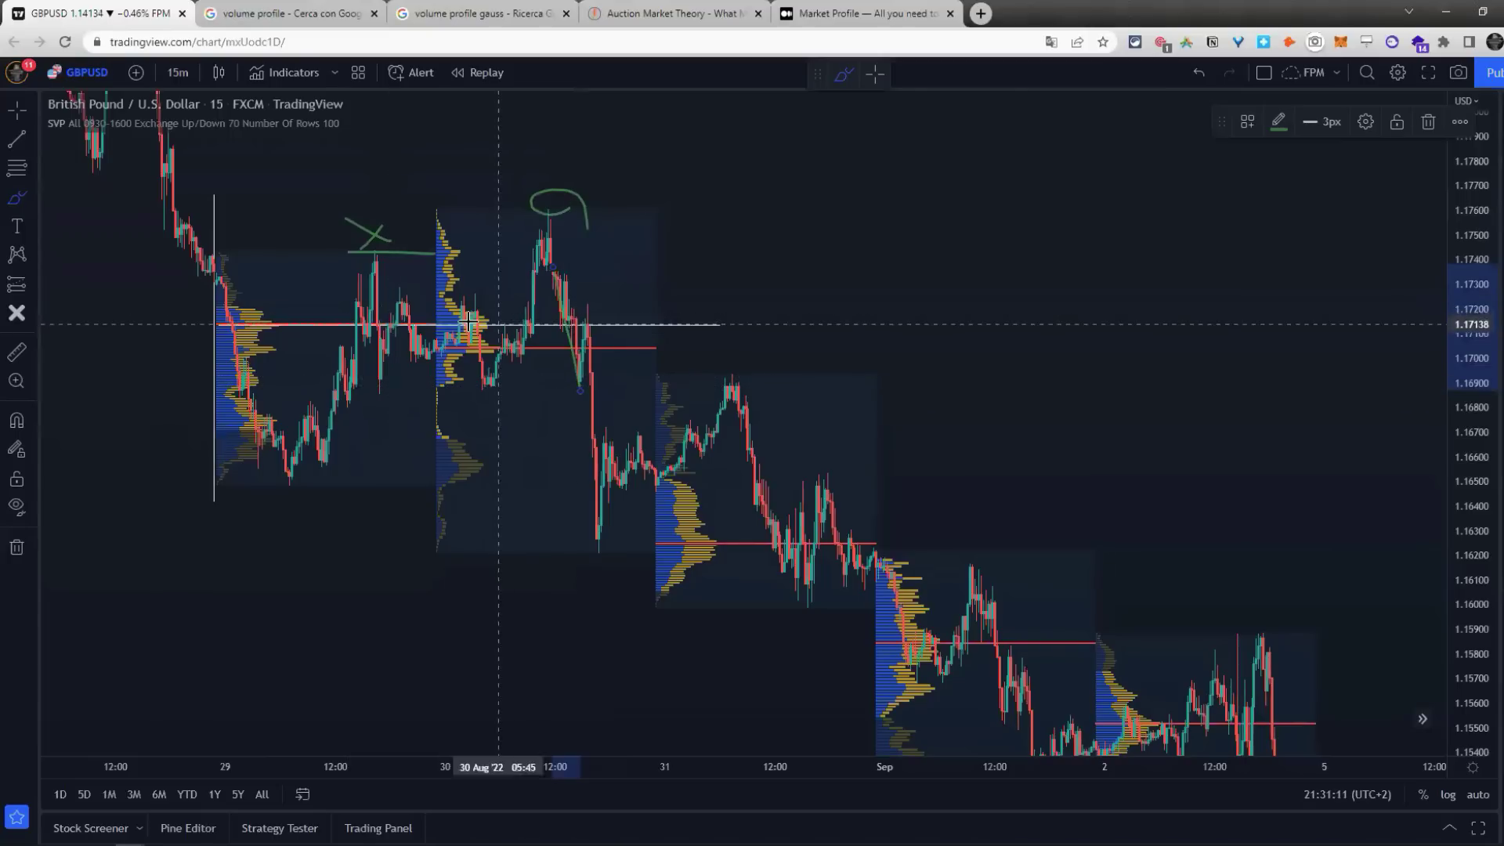
left_click_drag(602, 241, 580, 274)
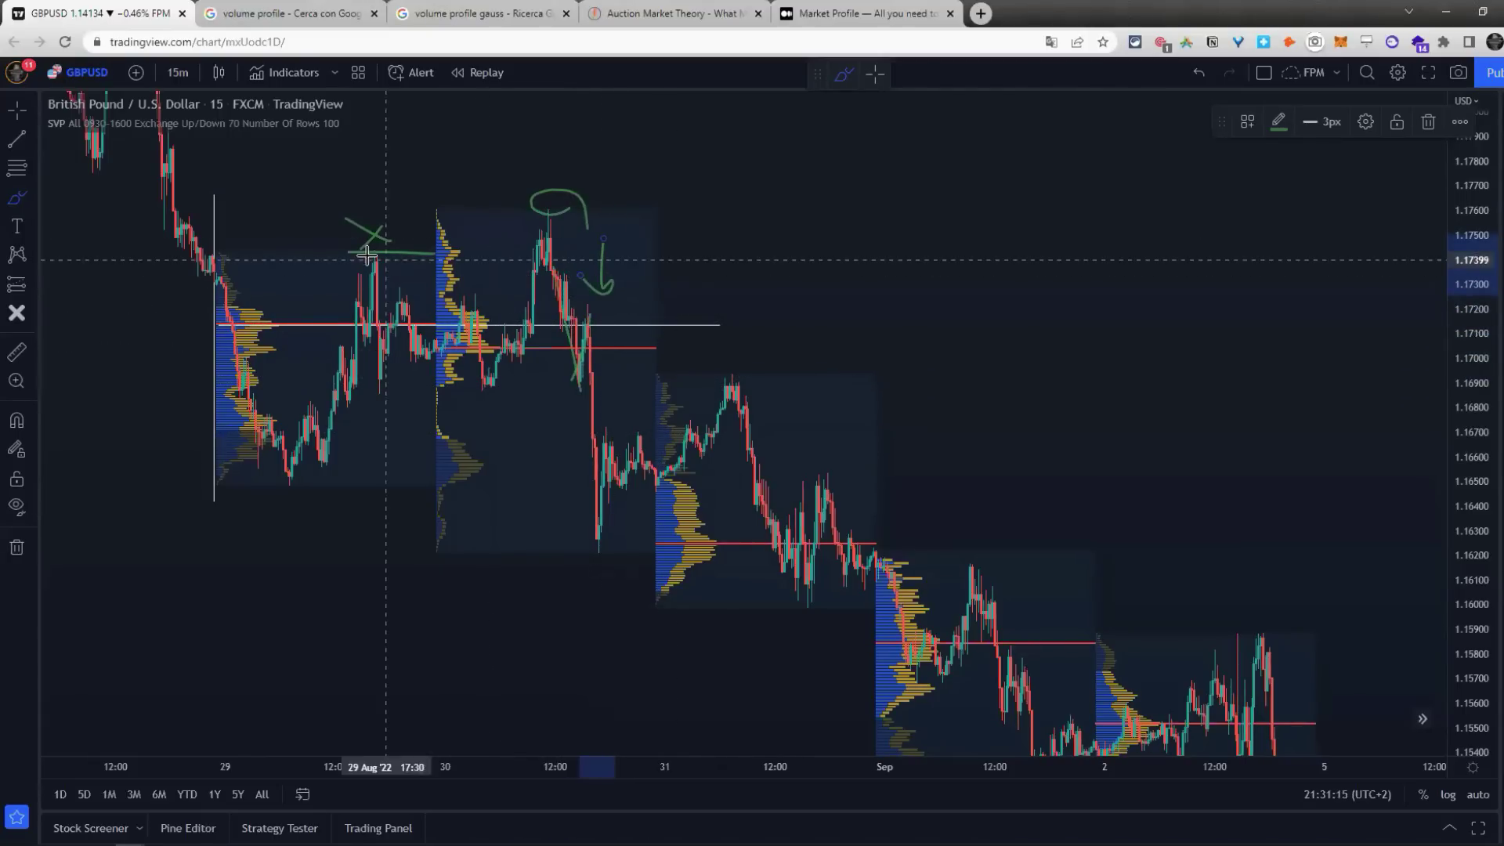
left_click_drag(353, 252, 578, 256)
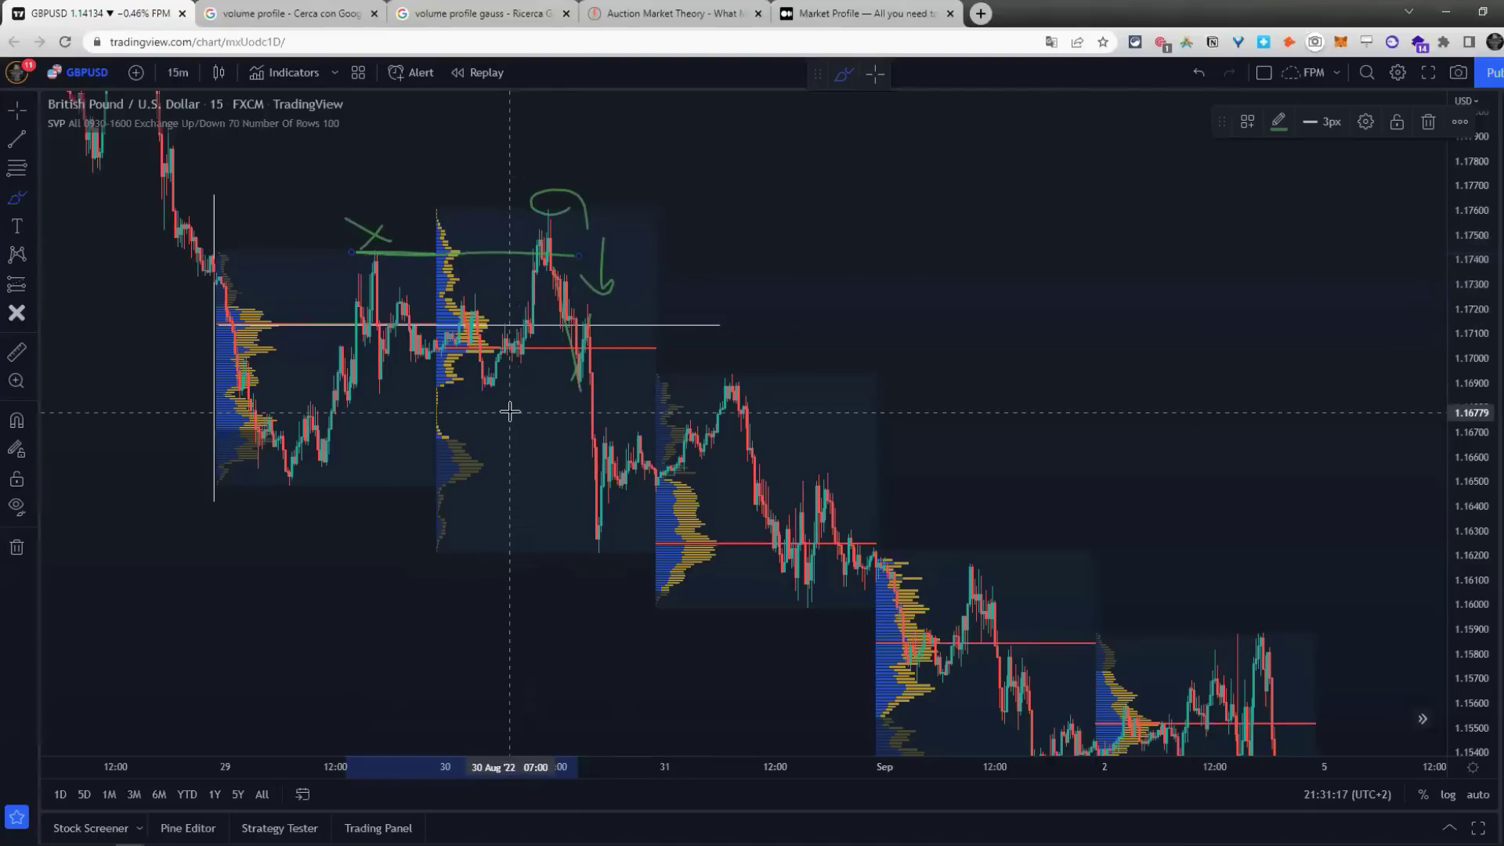
left_click_drag(294, 487, 627, 488)
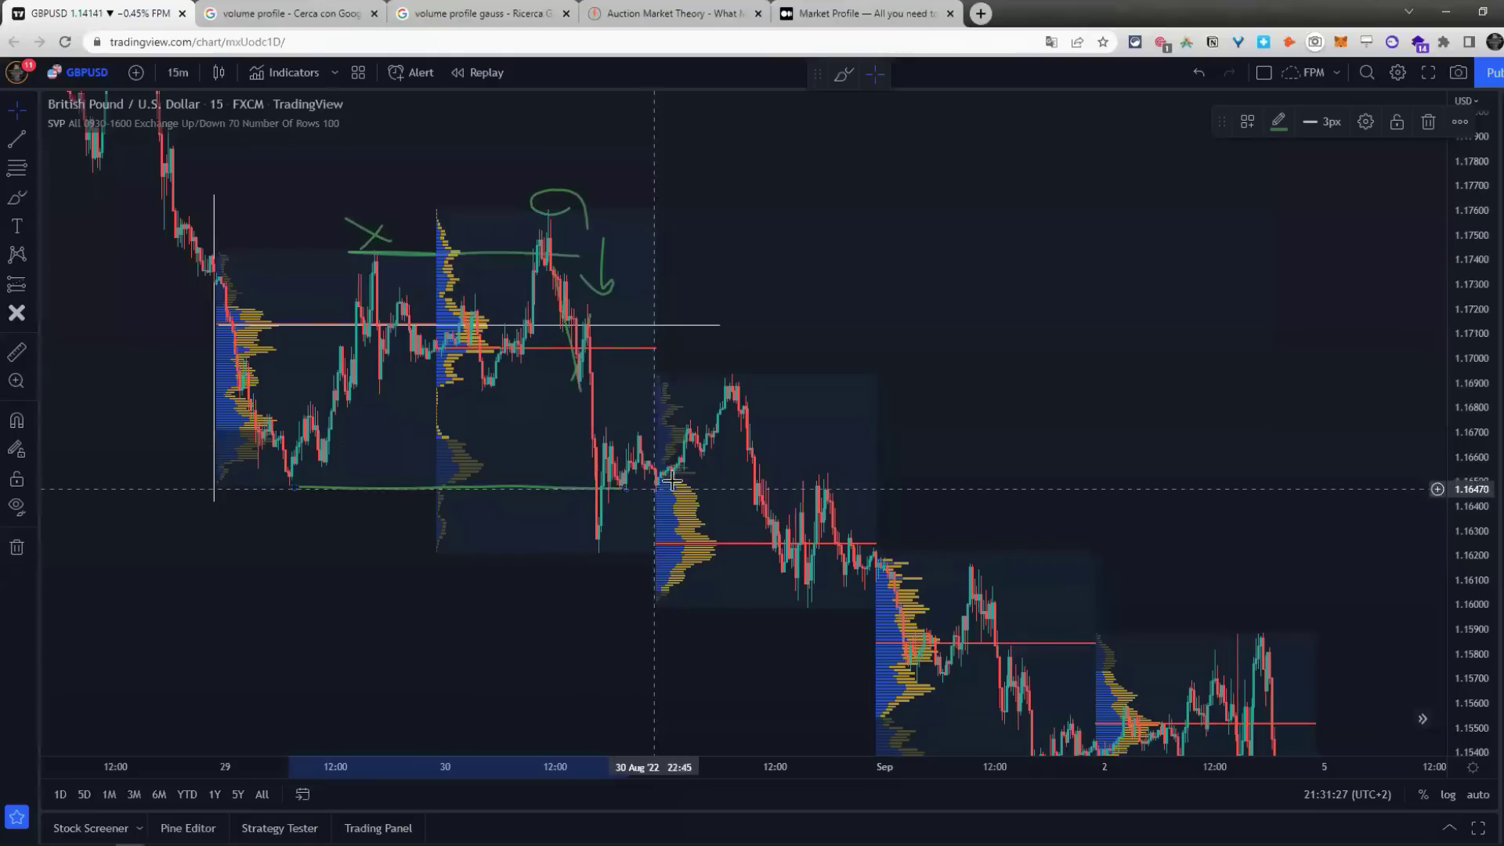
Step: Draw a red zone rectangle extending right of the 30 Aug drop near 1.1690–1.1705
left_click(32, 197)
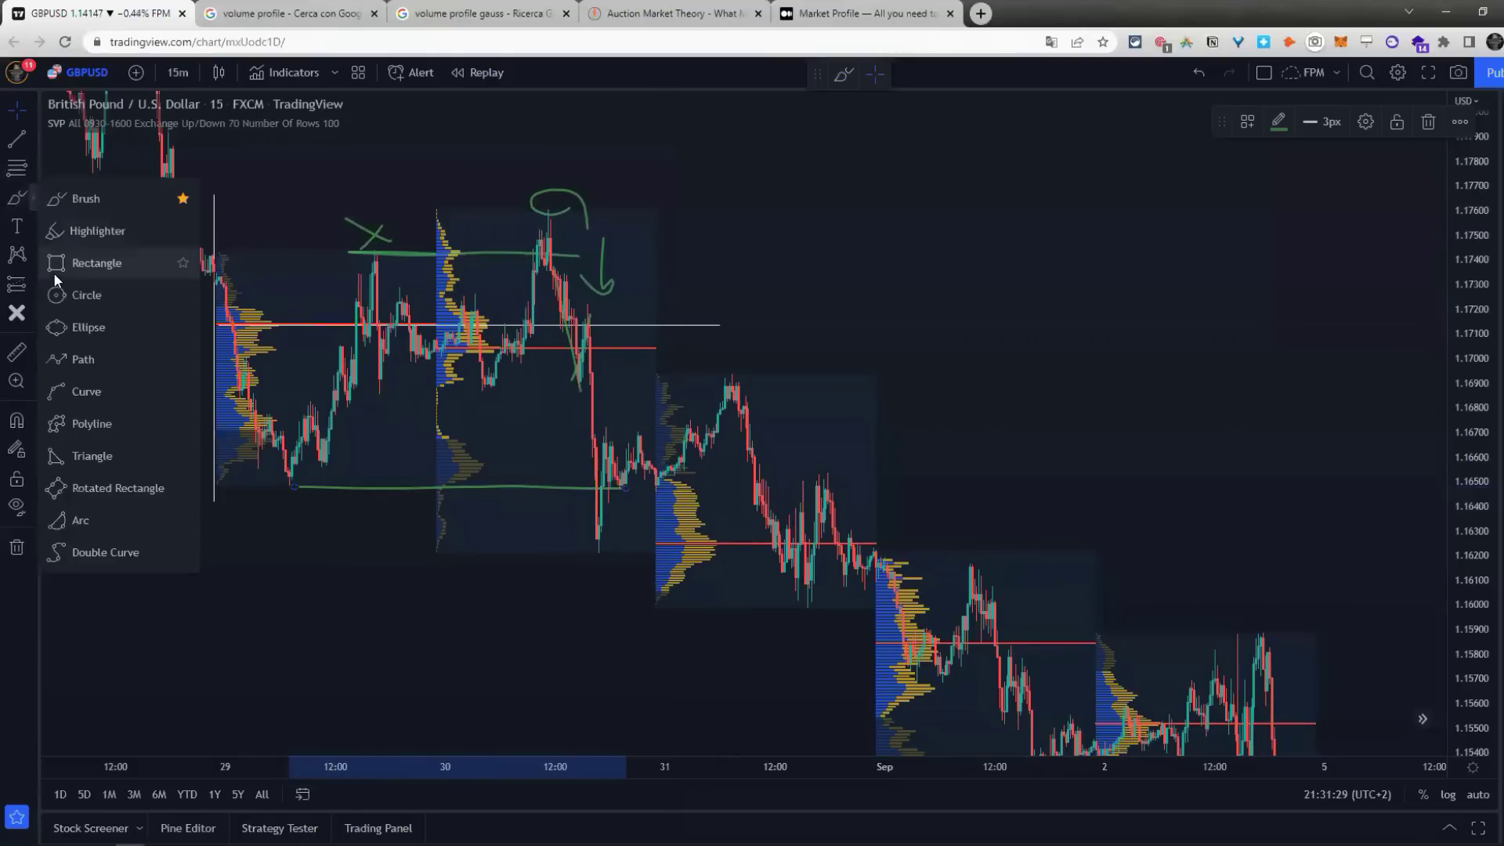
left_click(87, 260)
left_click_drag(579, 385, 1018, 348)
left_click(1310, 120)
left_click(1310, 177)
left_click(1111, 293)
left_click_drag(1111, 293, 1082, 272)
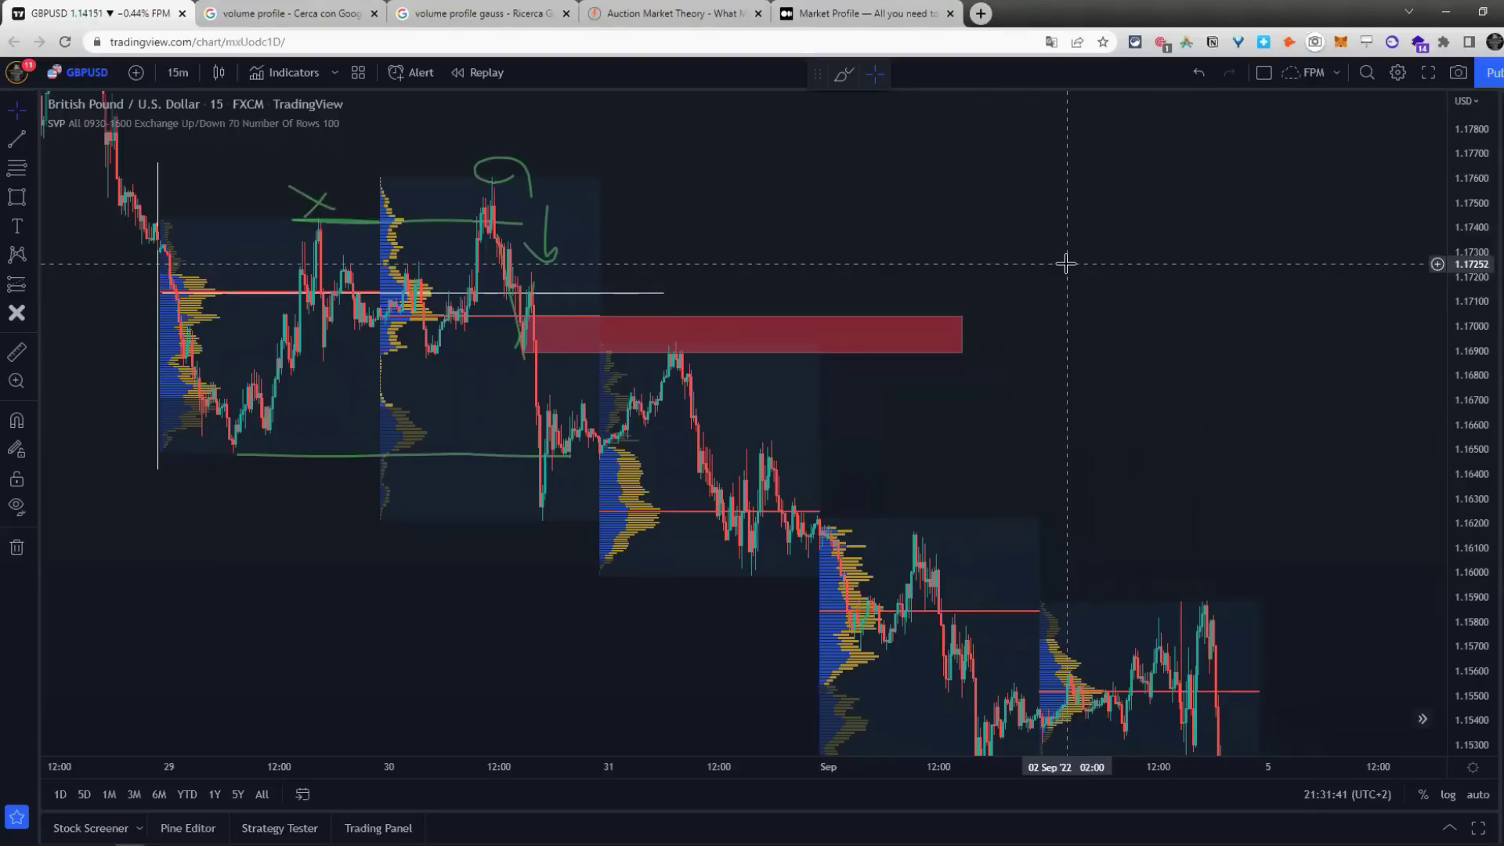
Step: Draw two white level lines across the profiles near 1.1690 and 1.1672
left_click(16, 139)
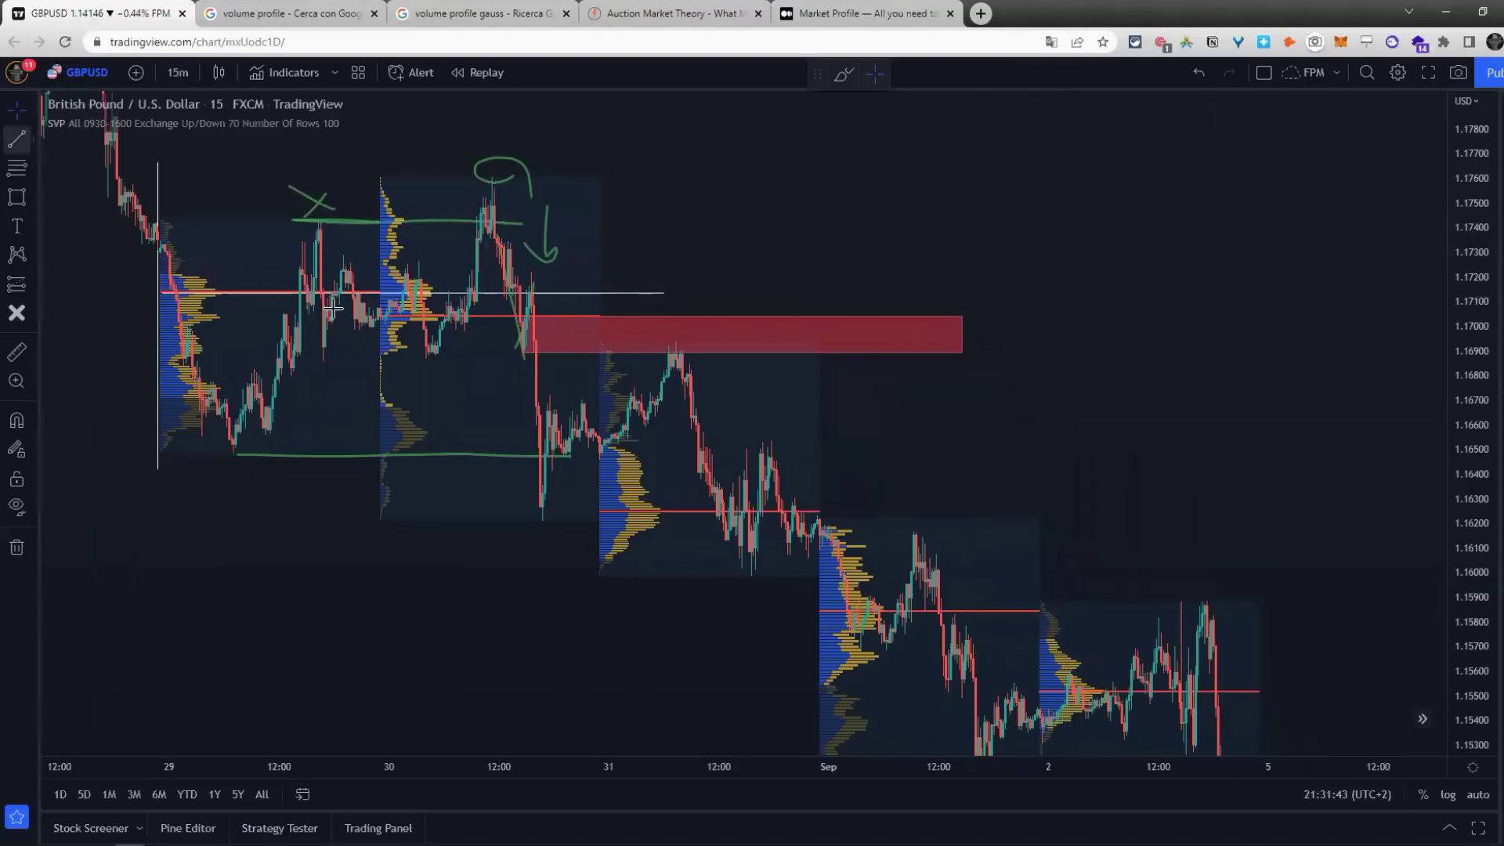
left_click(379, 357)
left_click(840, 358)
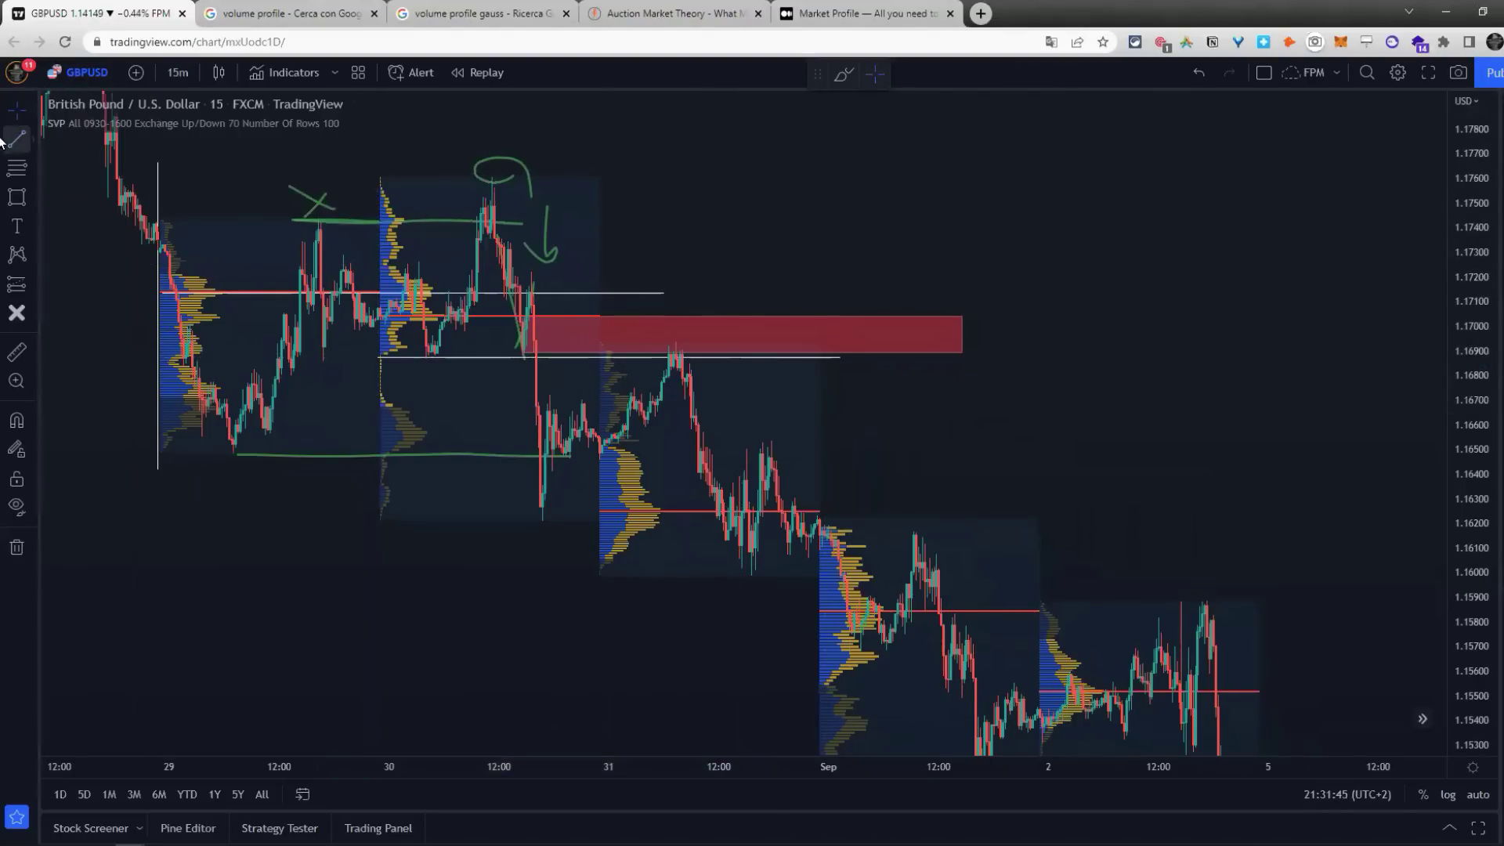
left_click(376, 395)
left_click(815, 396)
left_click(984, 460)
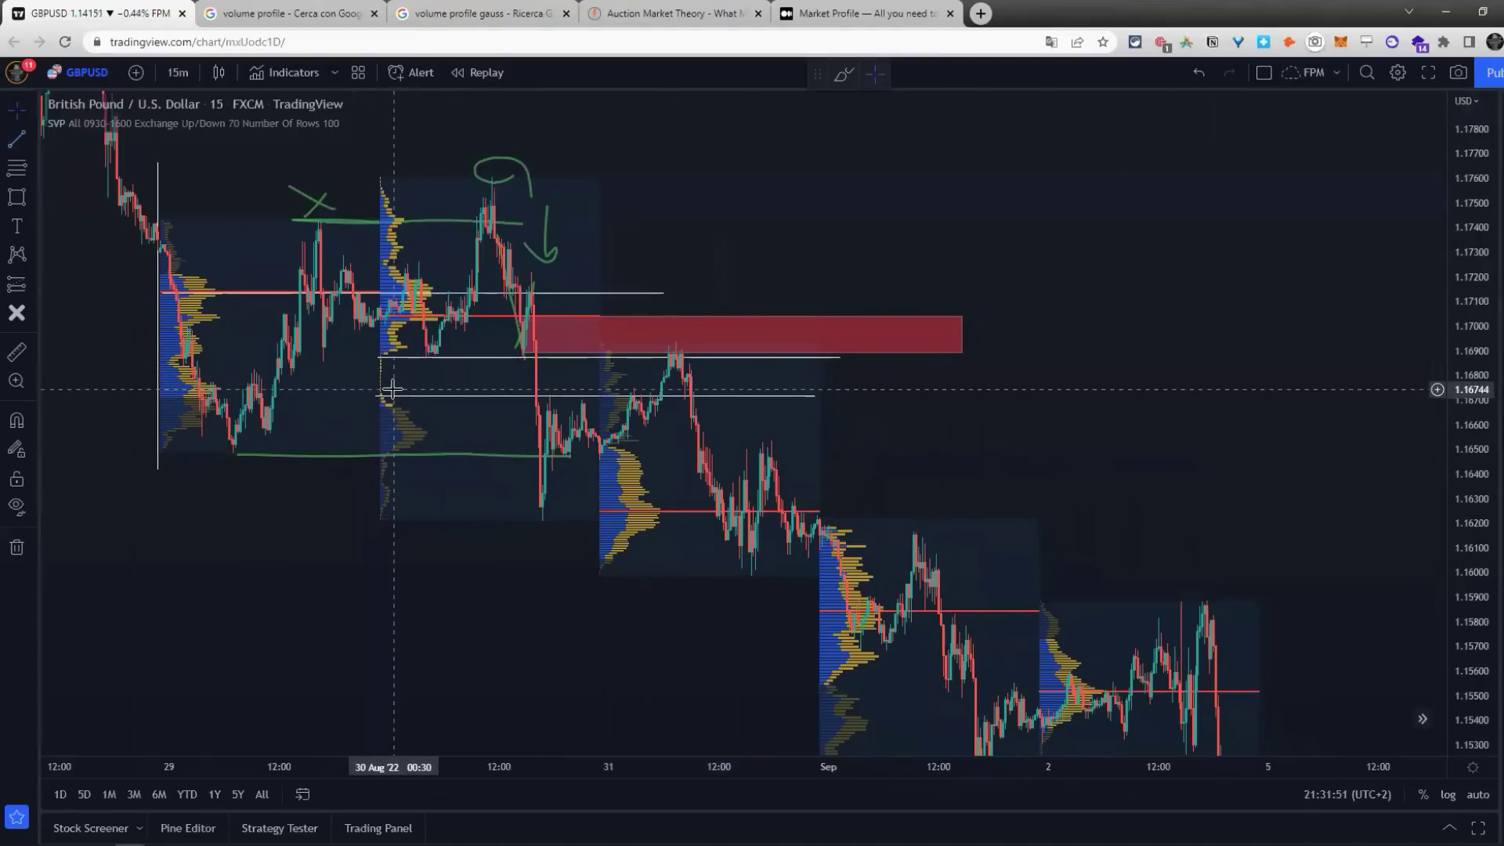
Step: Place an 'LVN' text label between the two white lines
left_click(16, 226)
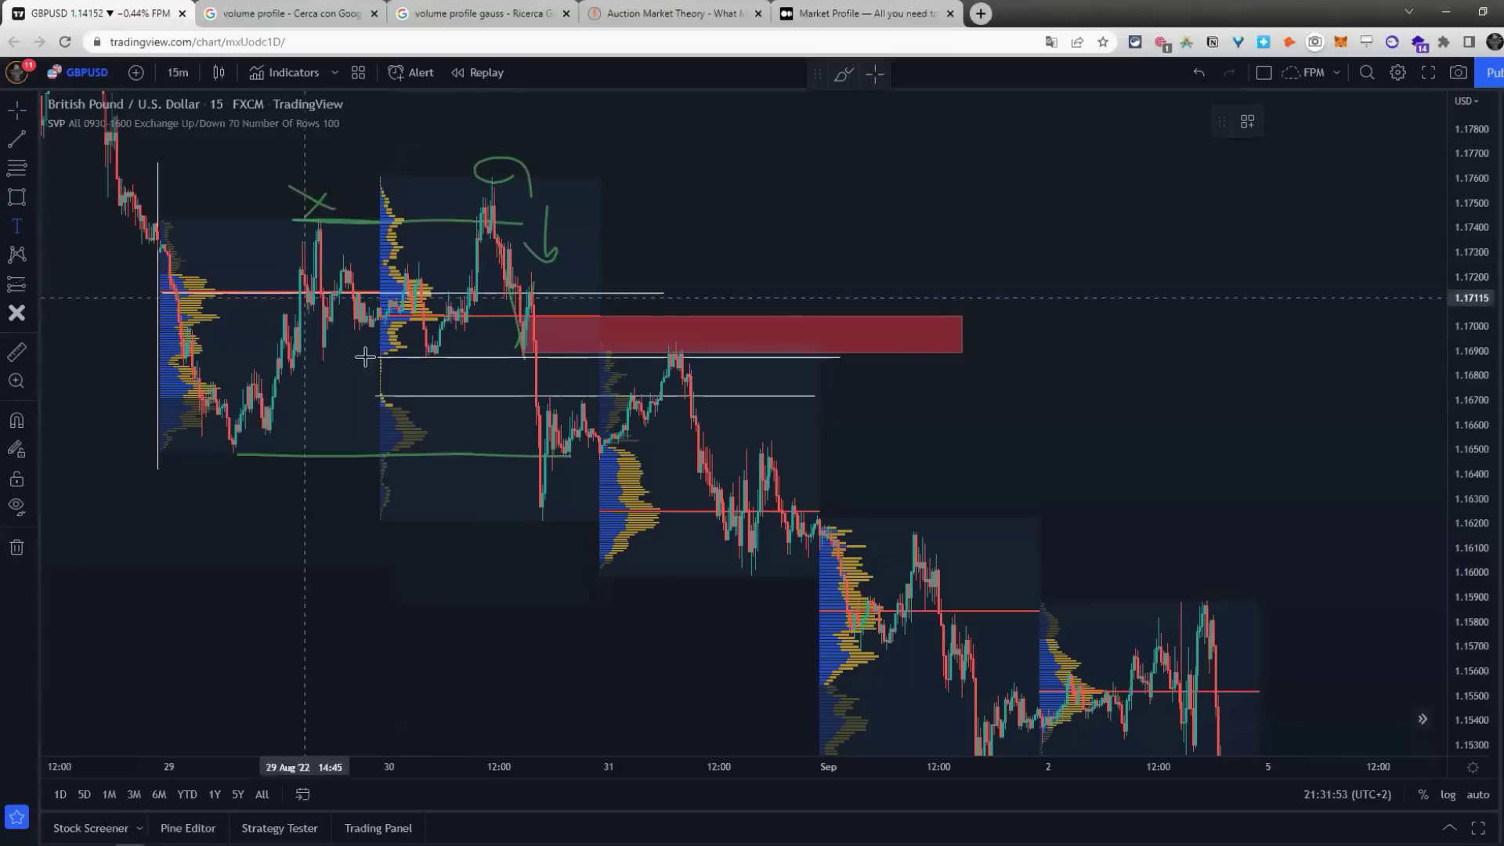
left_click(410, 384)
type("LVN")
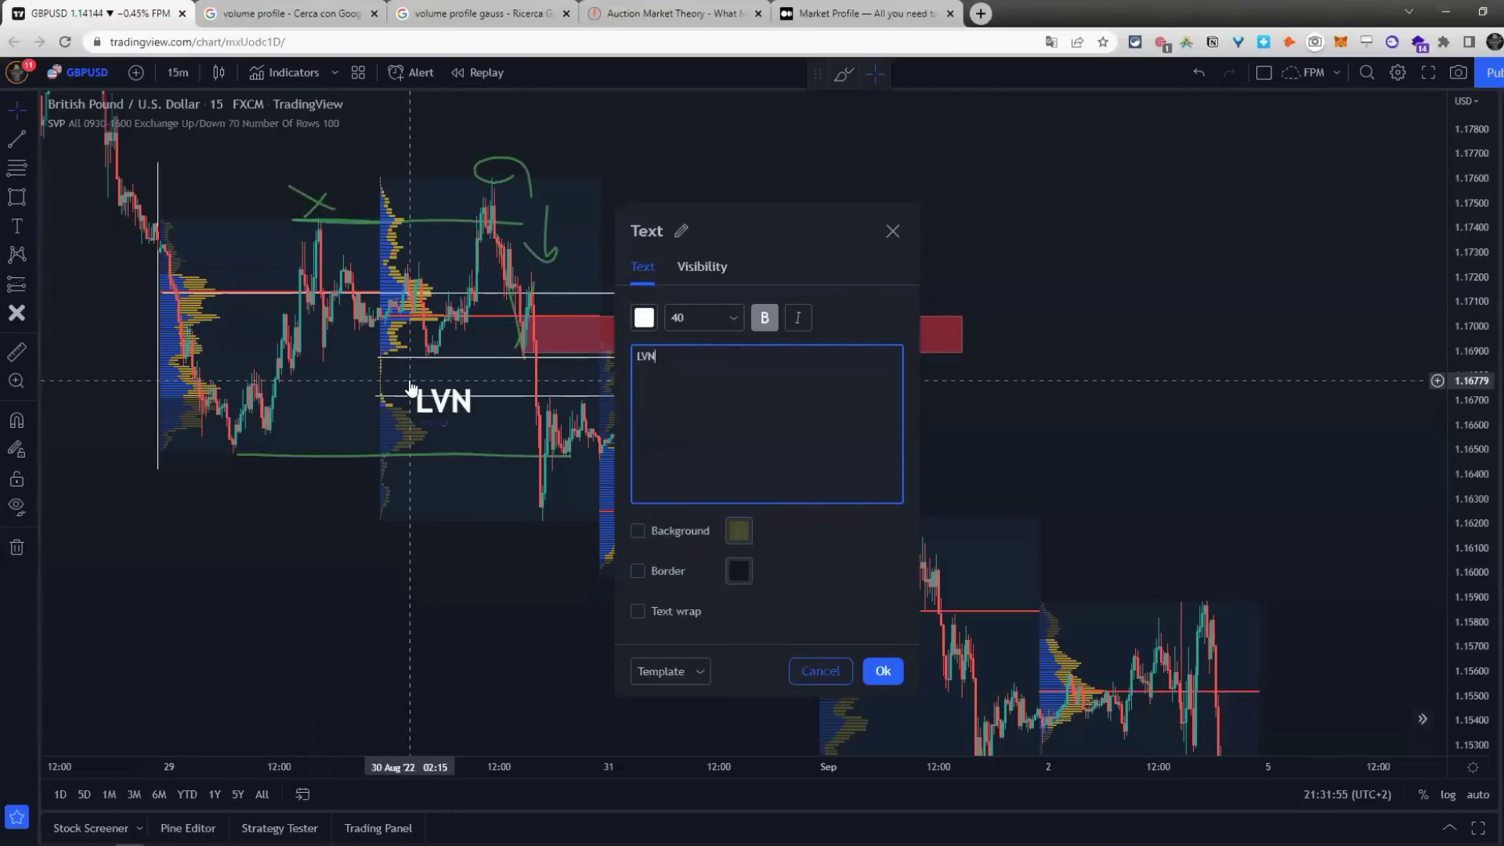
left_click(883, 671)
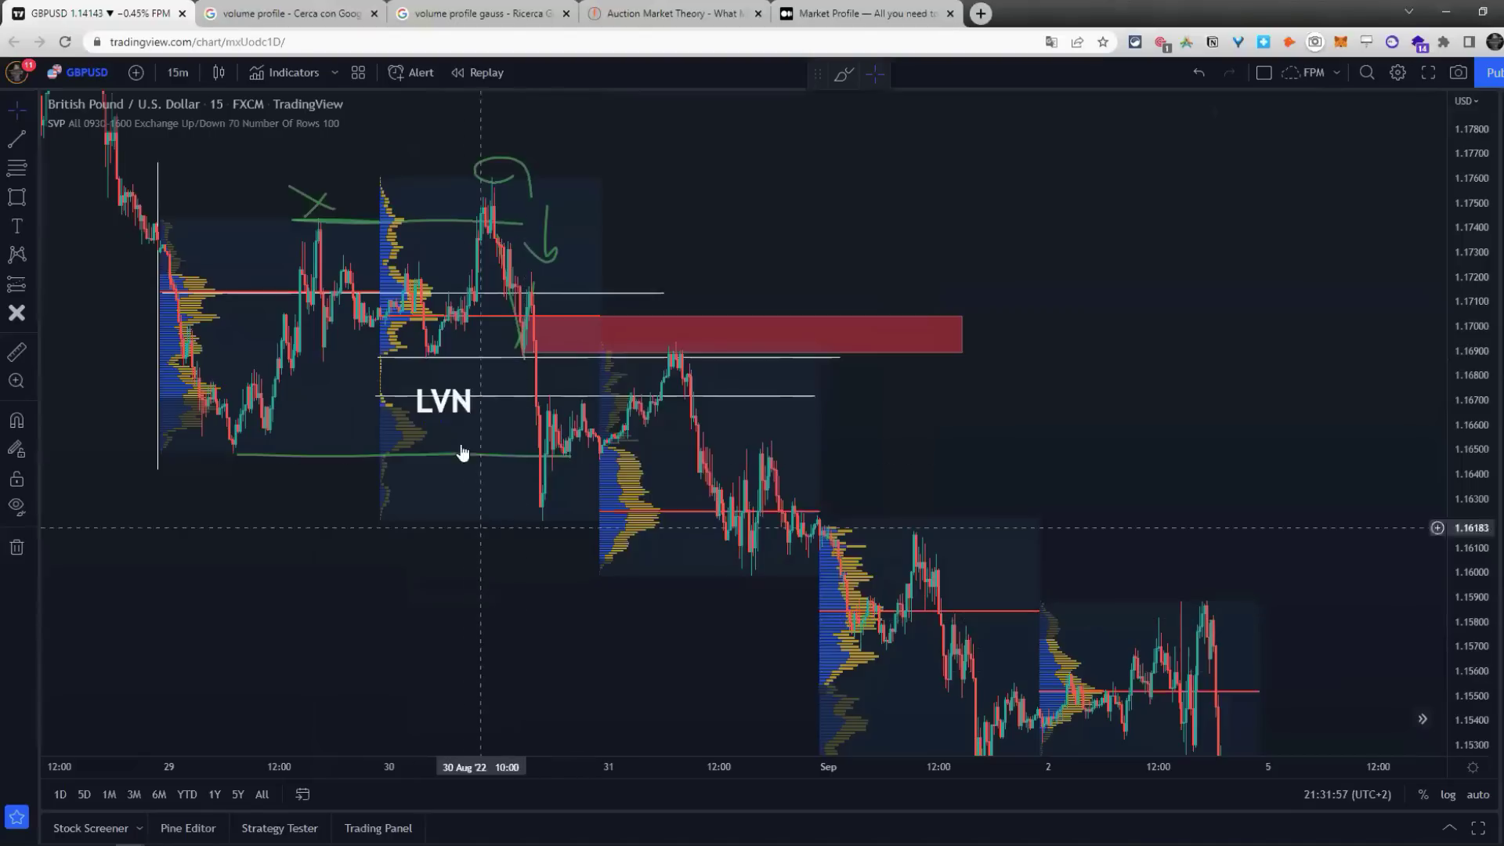
left_click_drag(438, 396, 434, 375)
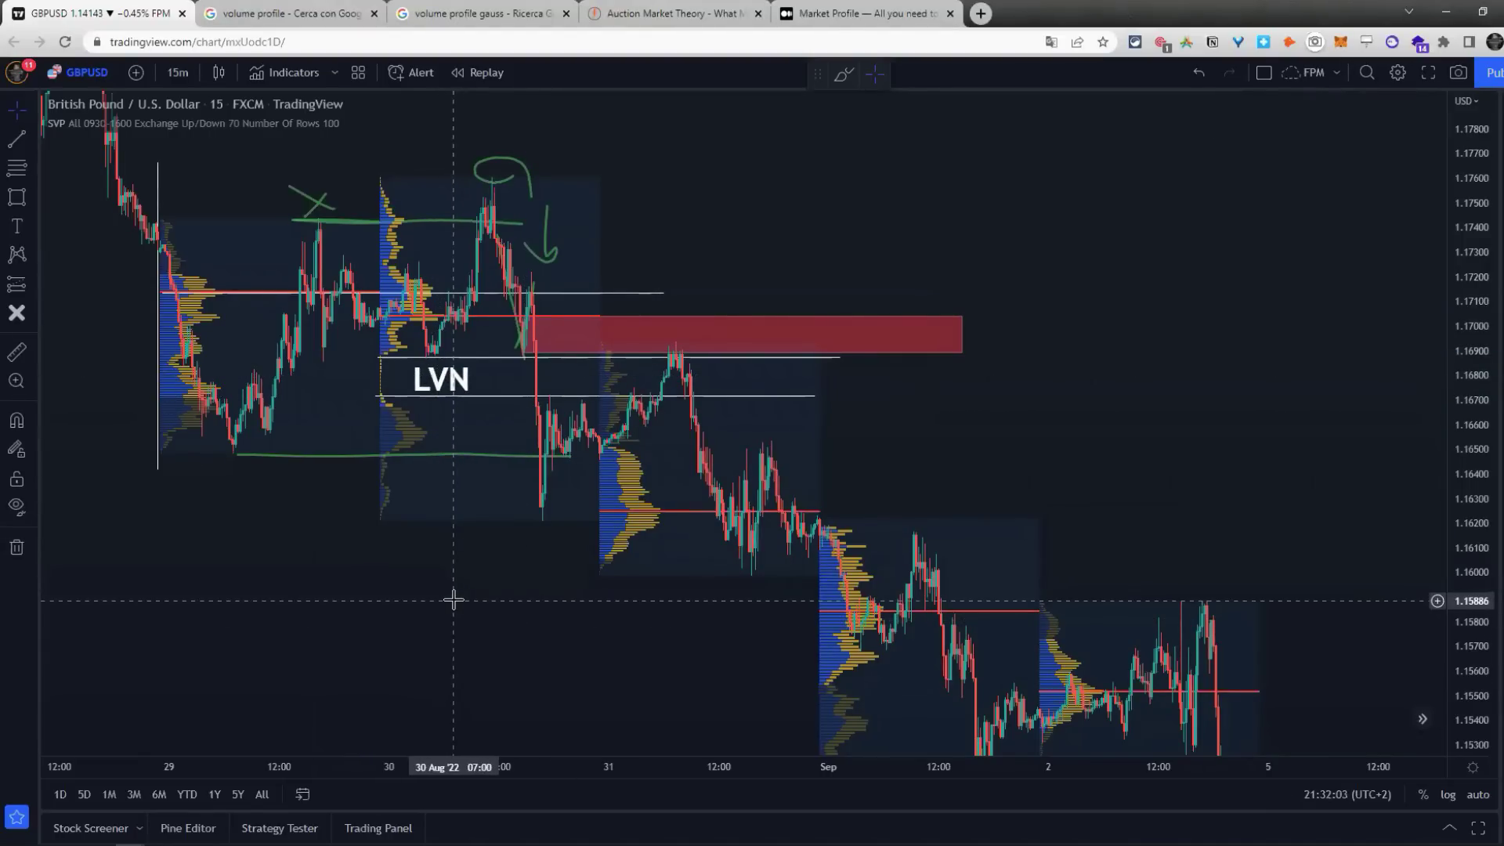
scroll(480, 611, "right", 5)
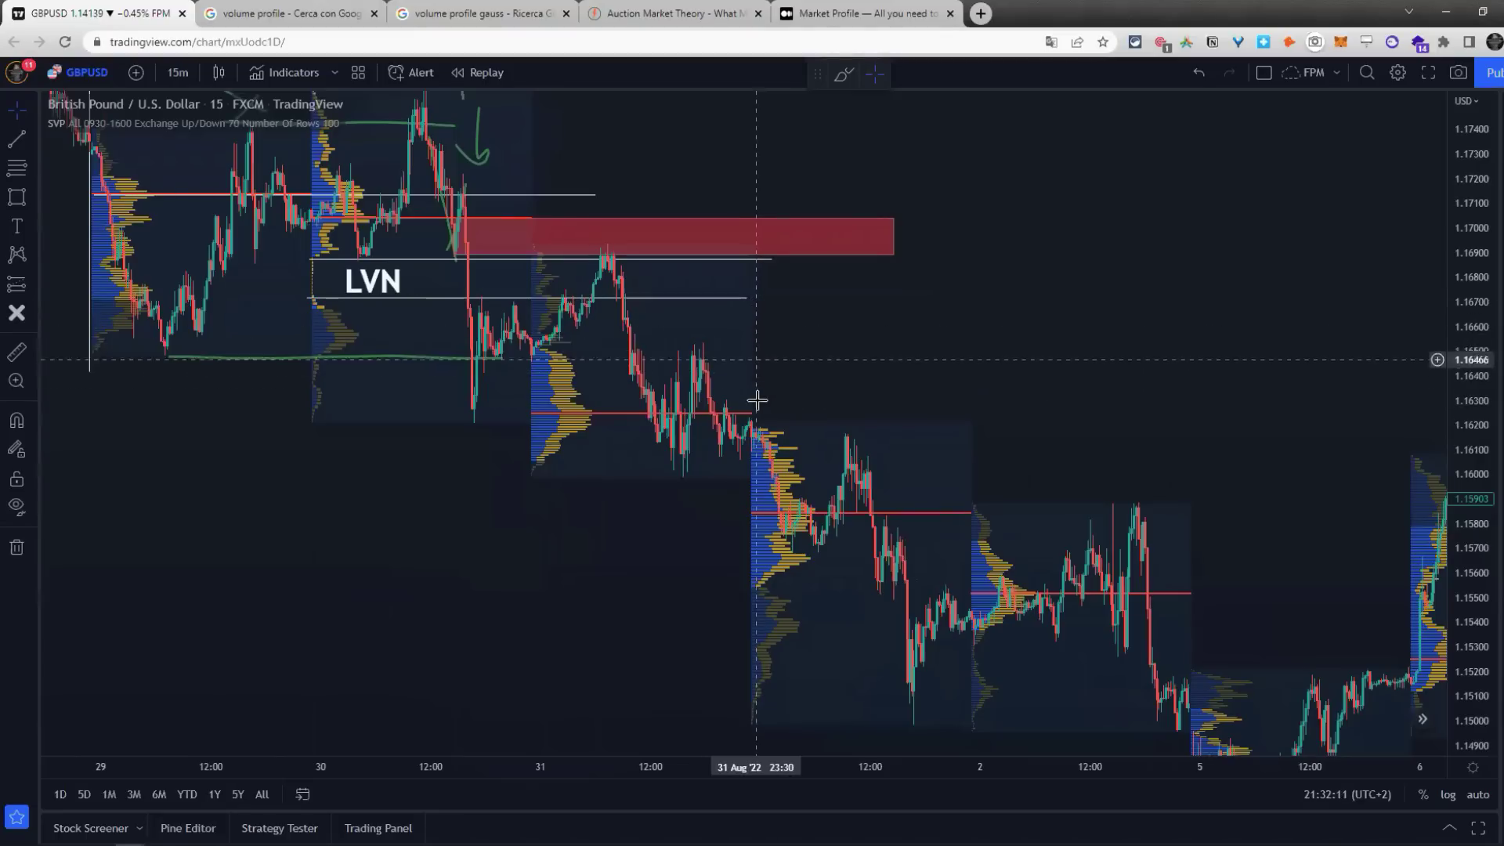
left_click(16, 196)
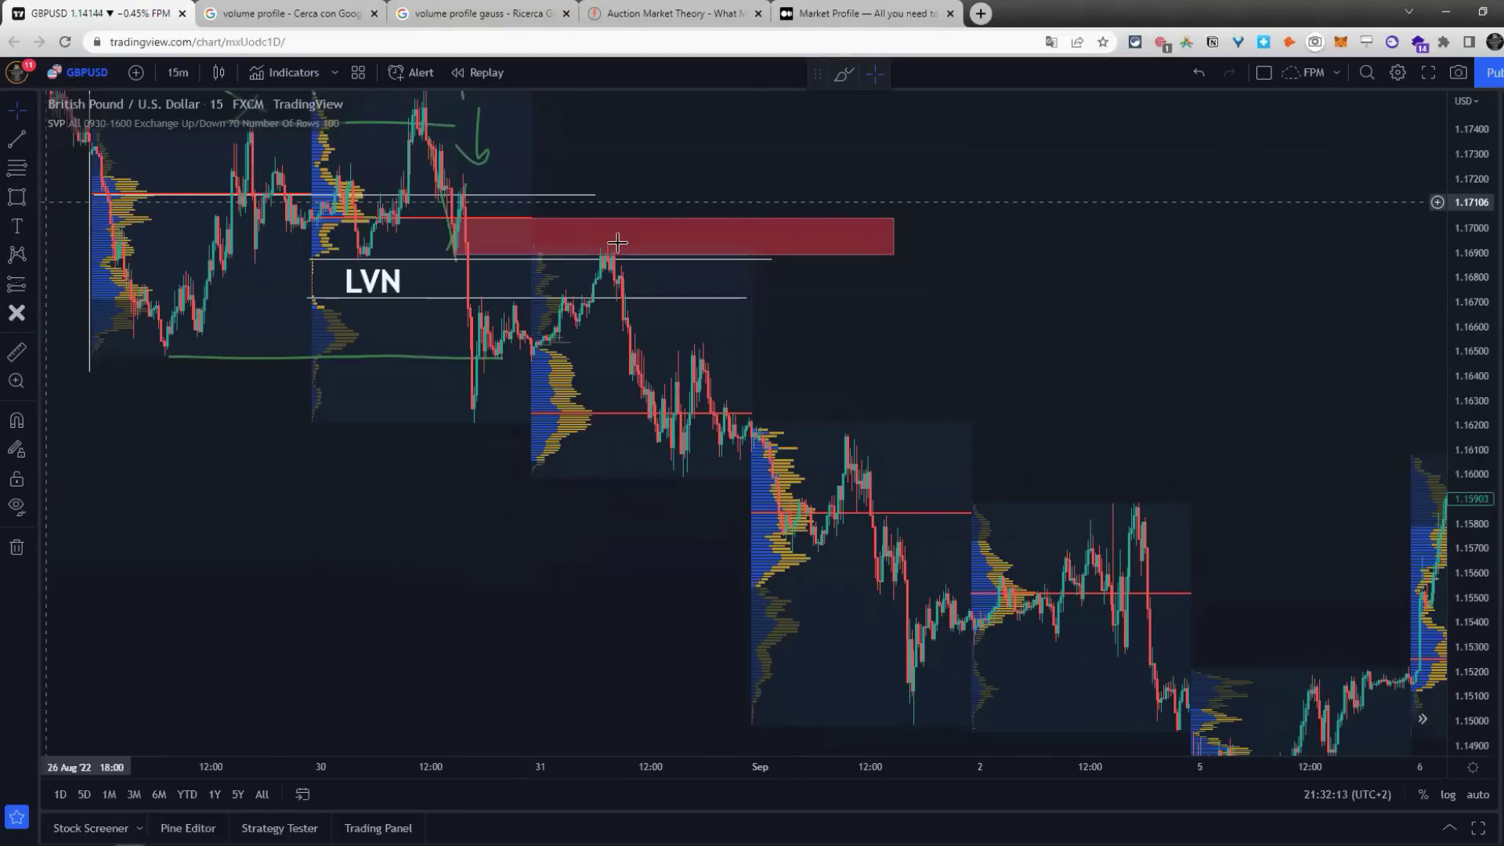
left_click_drag(618, 300, 981, 270)
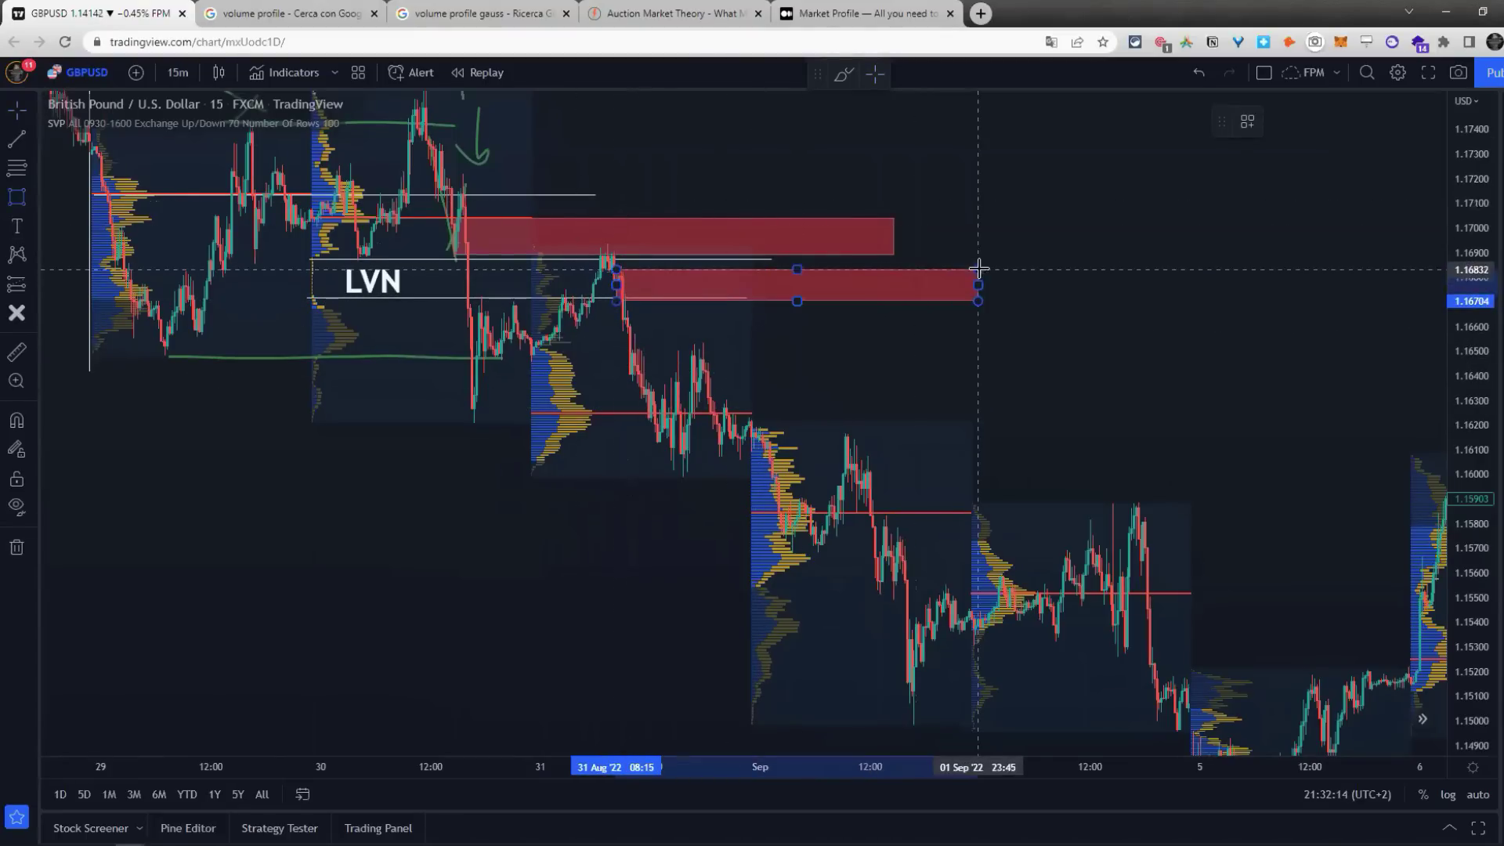
right_click(944, 305)
left_click(961, 505)
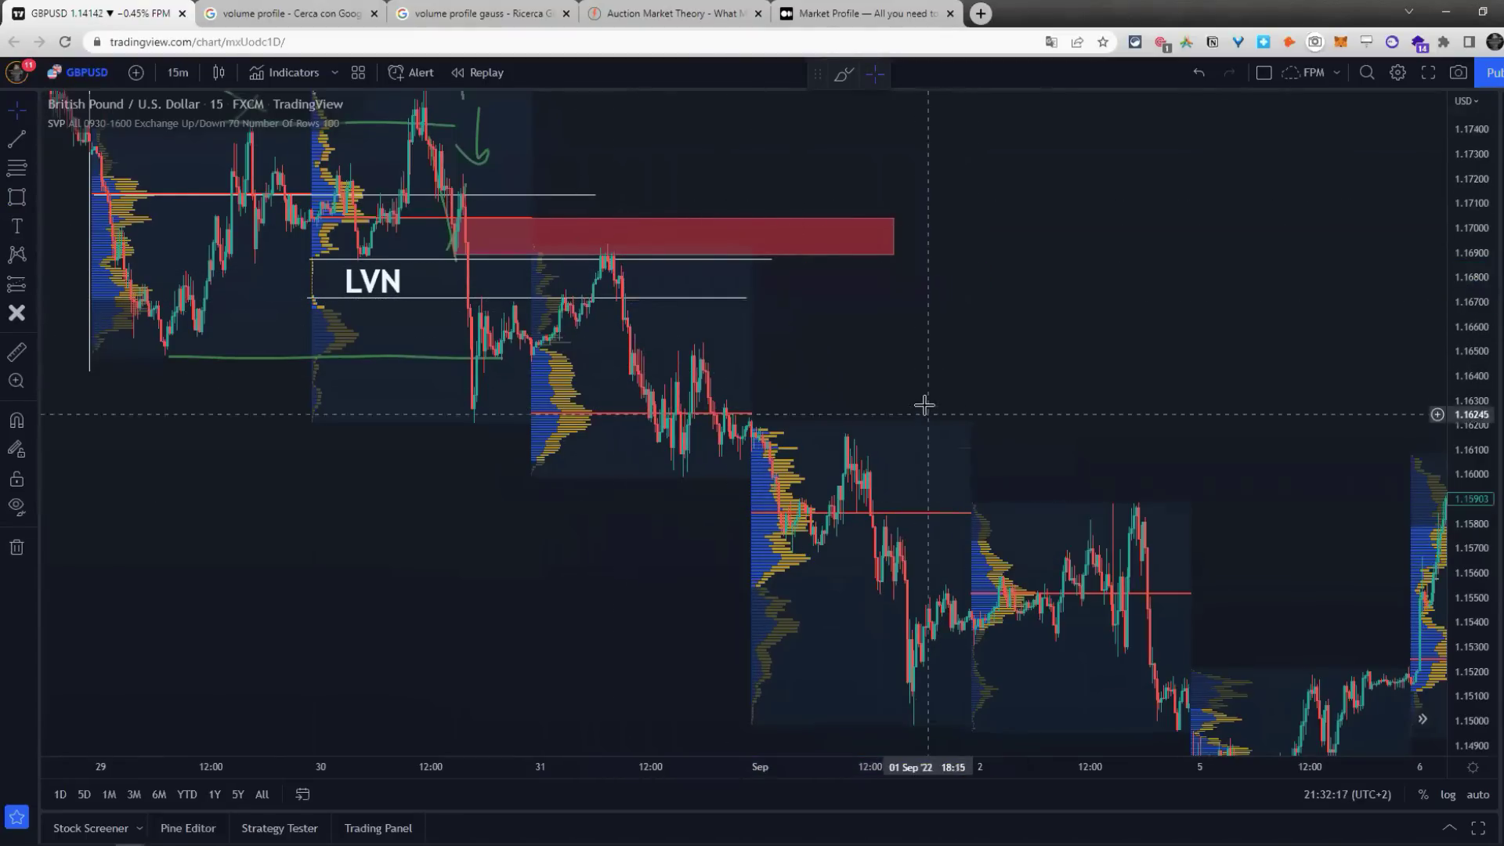
left_click_drag(456, 211, 469, 235)
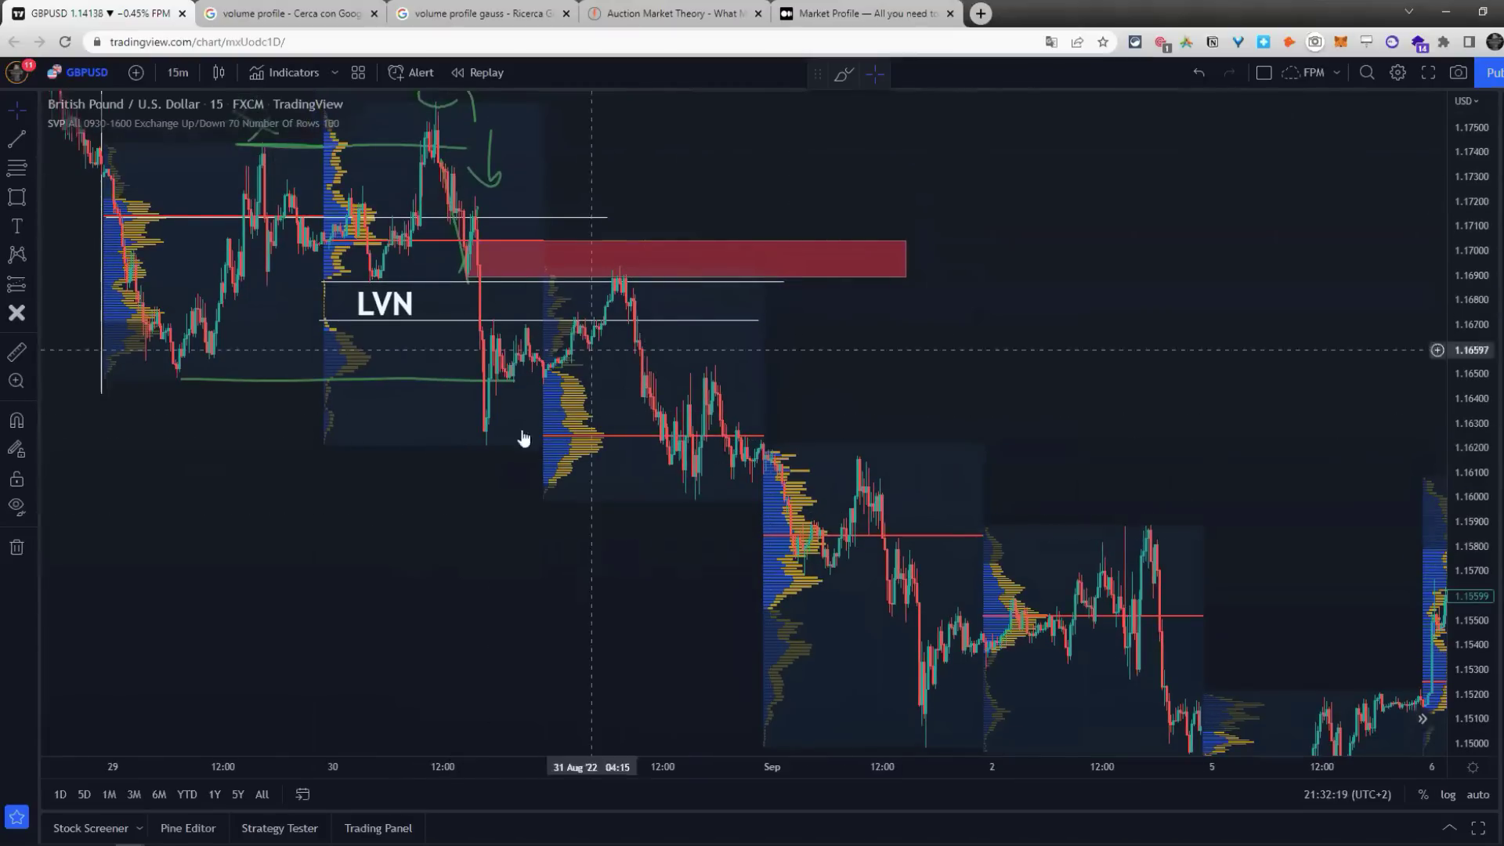
left_click_drag(443, 545, 394, 504)
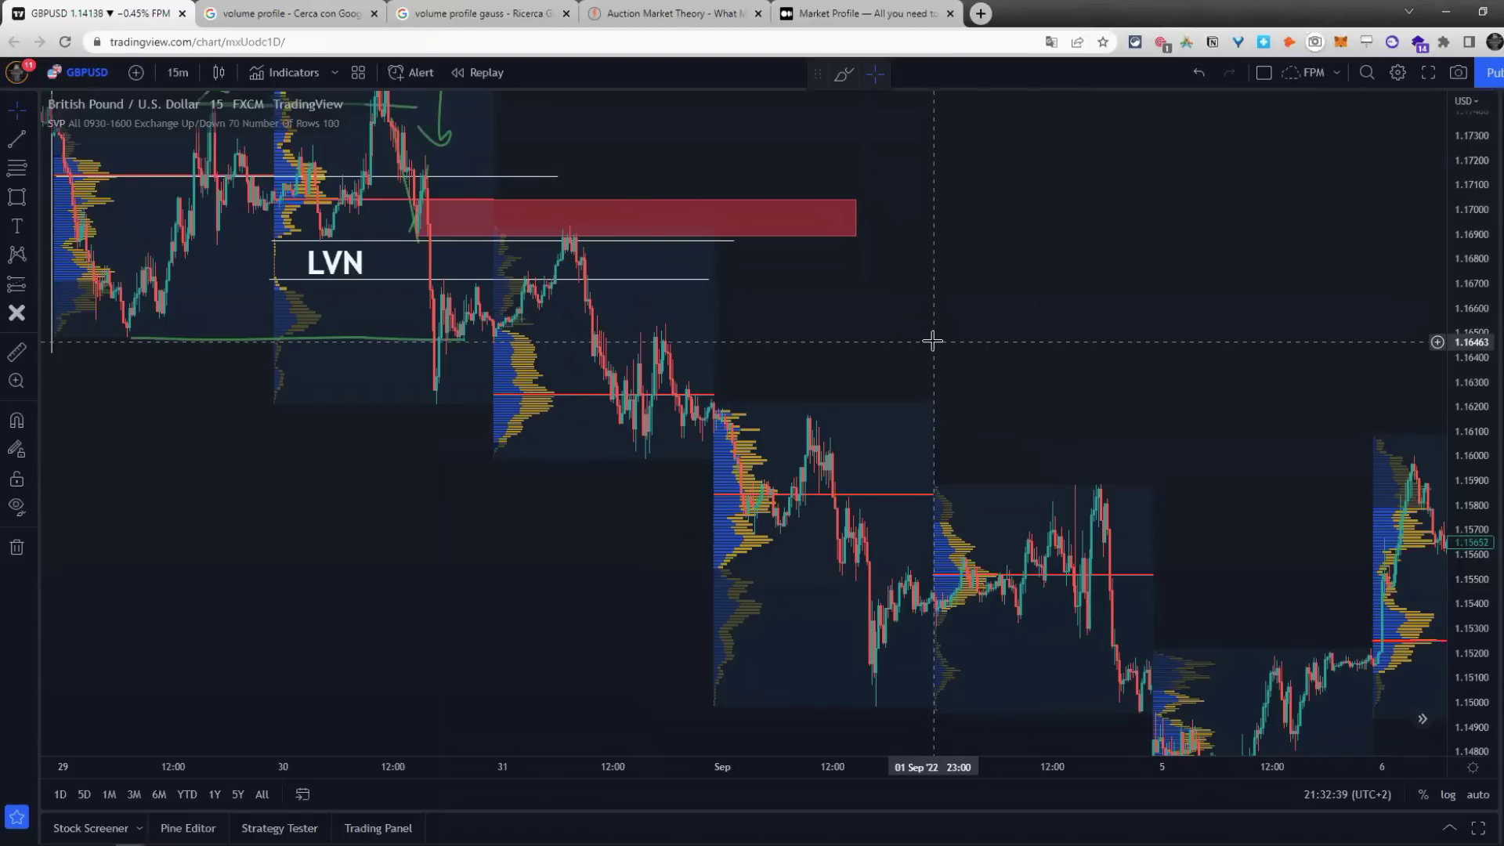
scroll(755, 251, "right", 5)
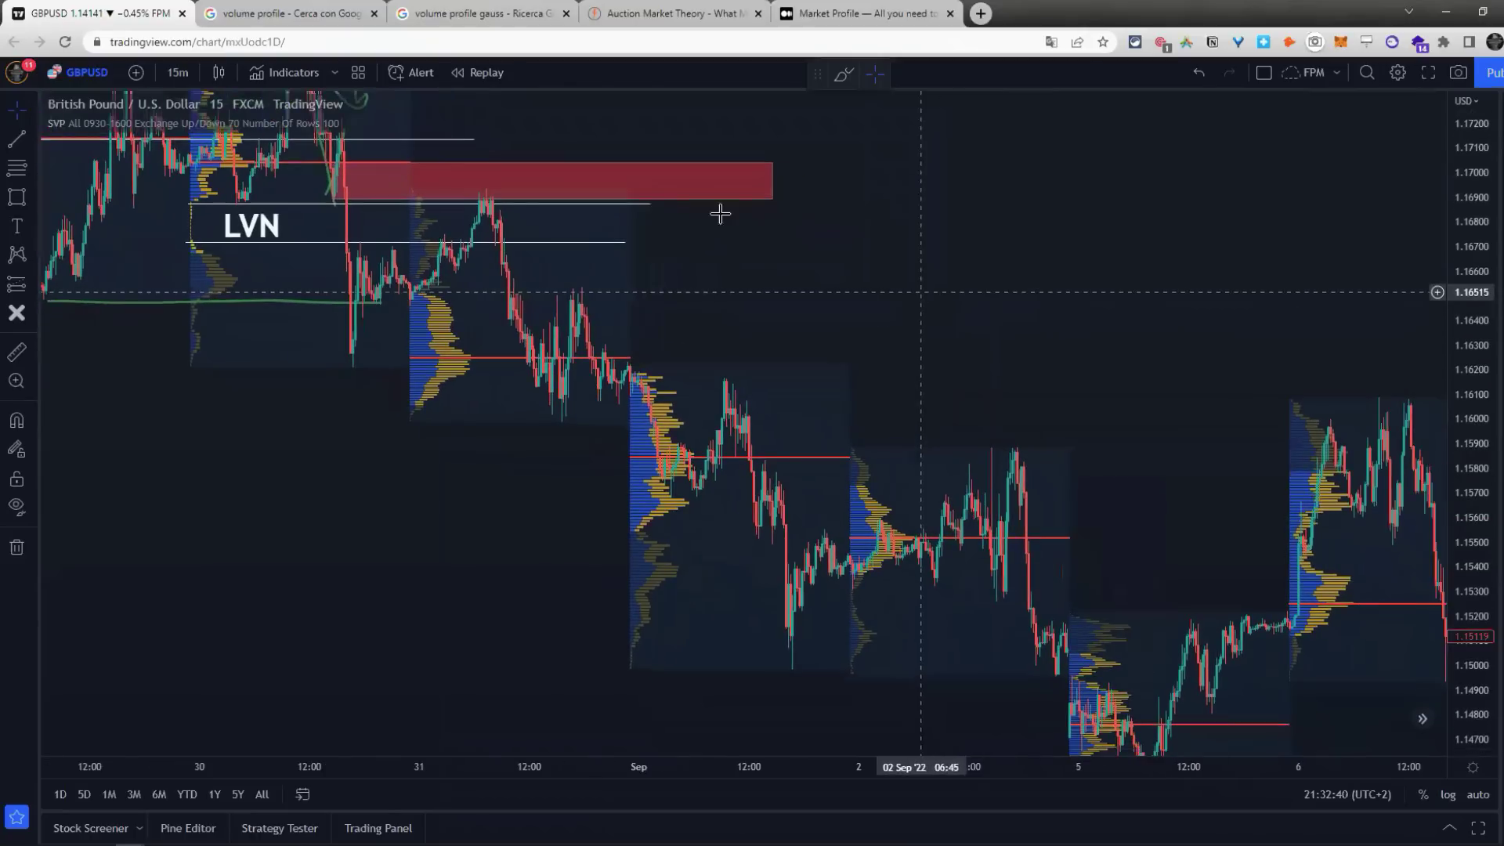
scroll(869, 240, "right", 5)
scroll(806, 242, "down", 1)
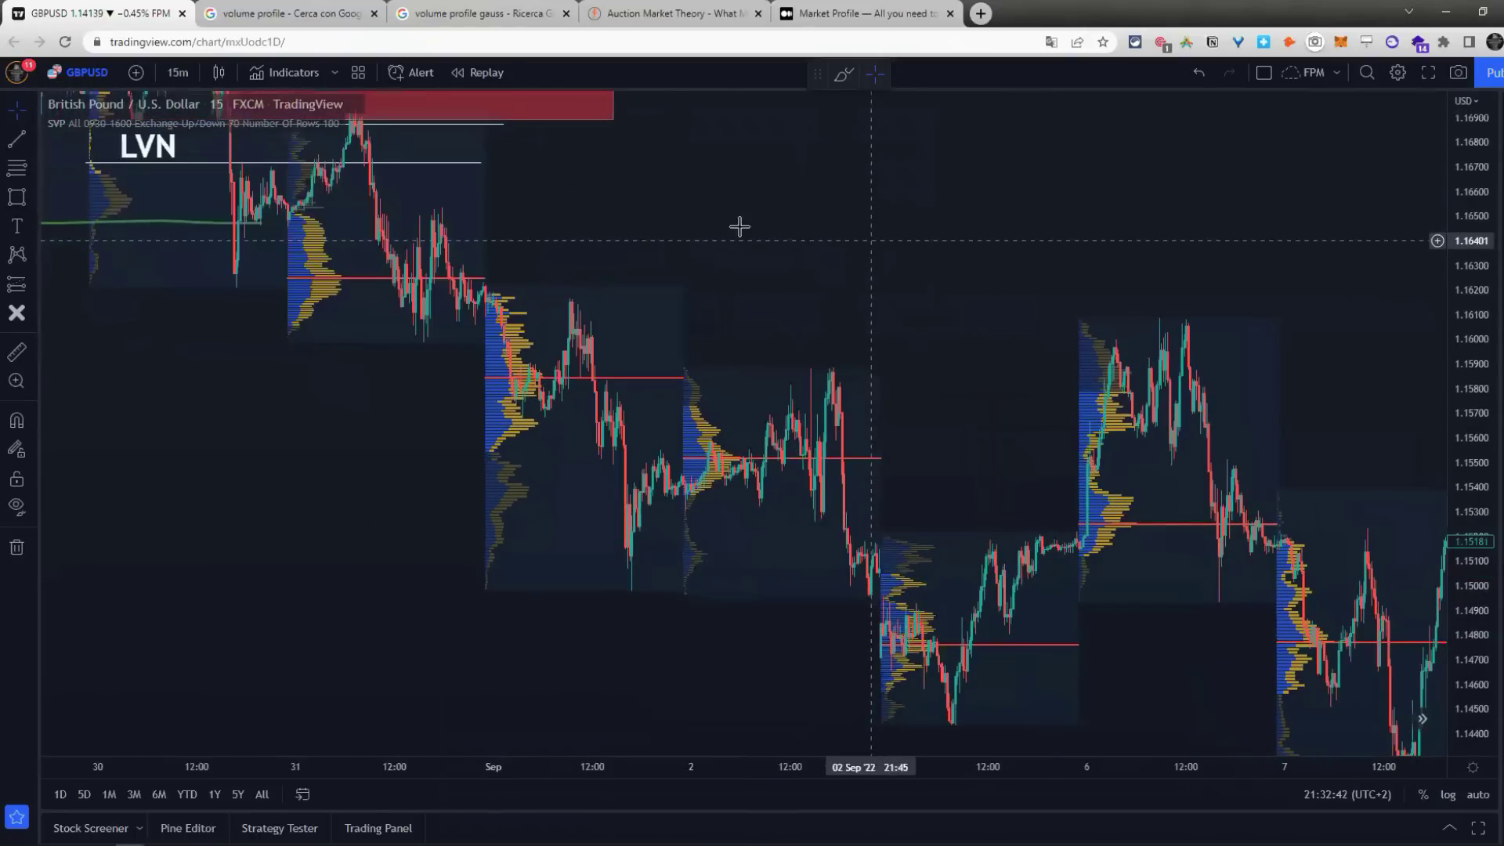
scroll(702, 199, "right", 2)
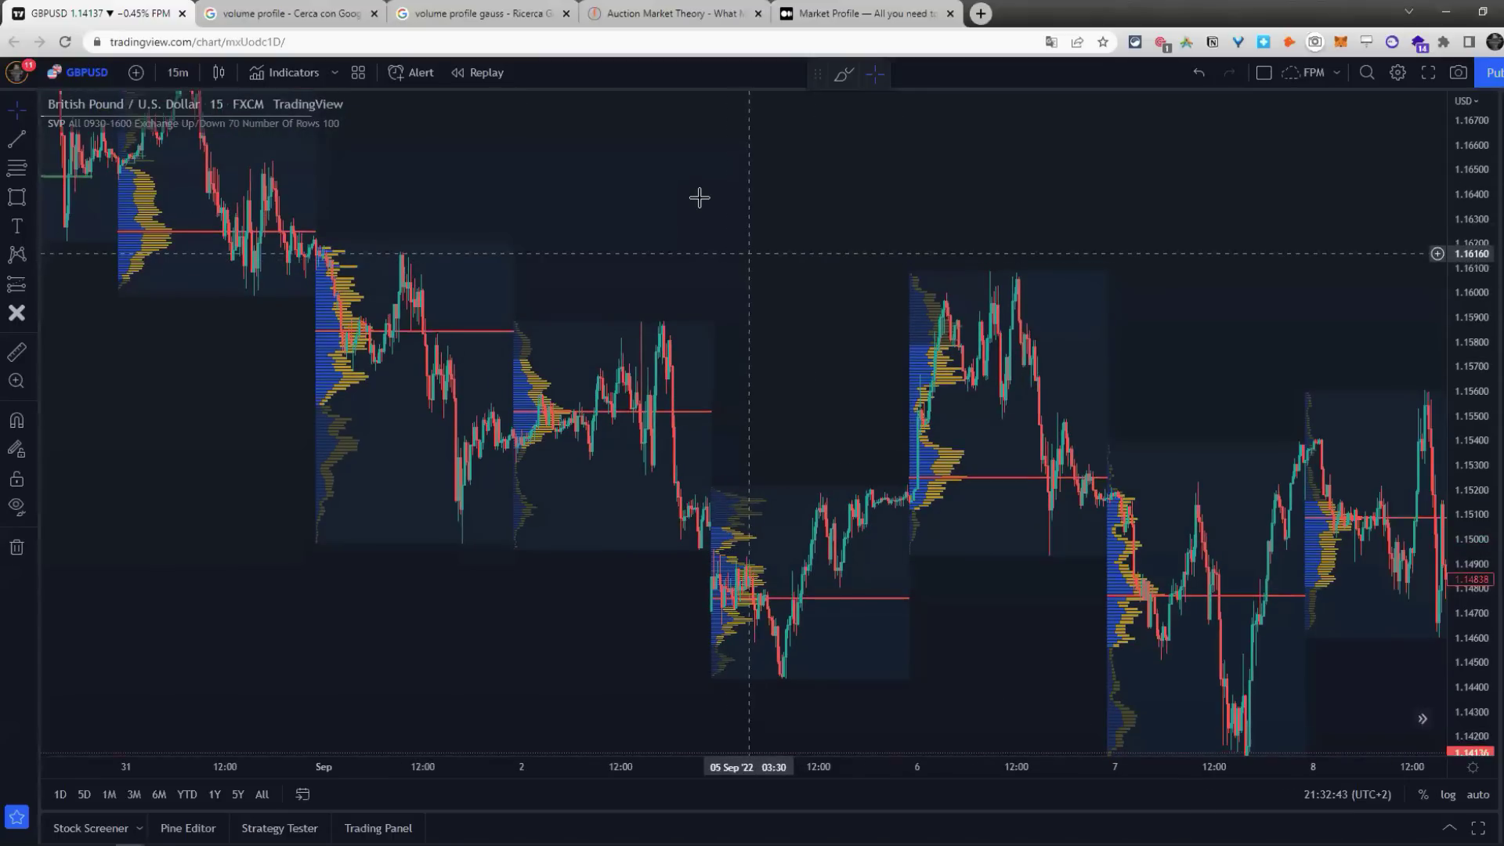
scroll(700, 198, "right", 3)
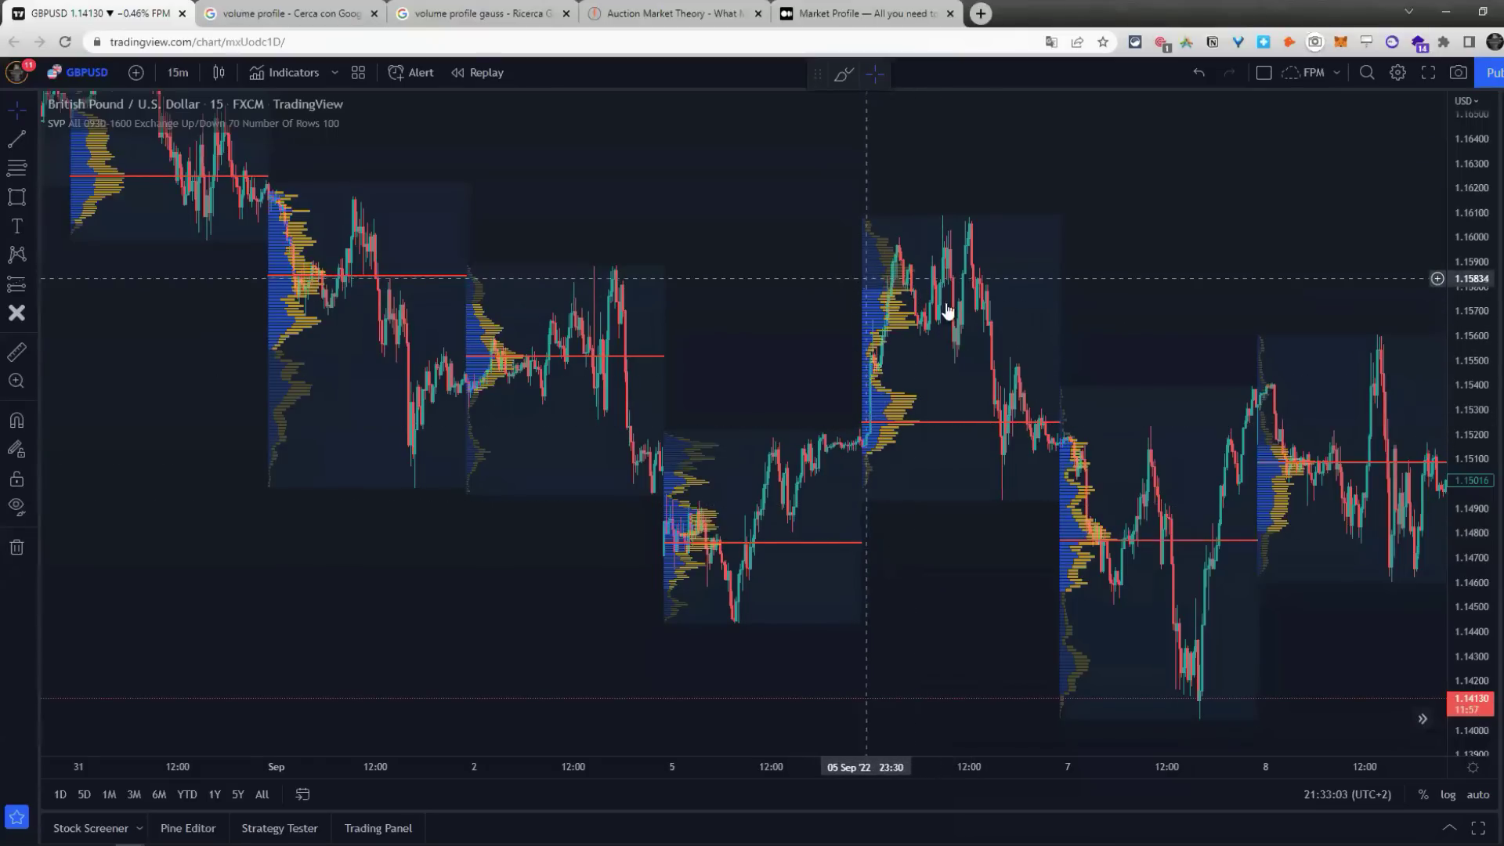
Step: Brush a green outline around the Sep 6 profile
left_click(17, 196)
mouse_move(832, 287)
left_mouse_down()
mouse_move(870, 287)
mouse_move(950, 392)
mouse_move(961, 453)
mouse_move(838, 456)
mouse_move(822, 306)
left_mouse_up()
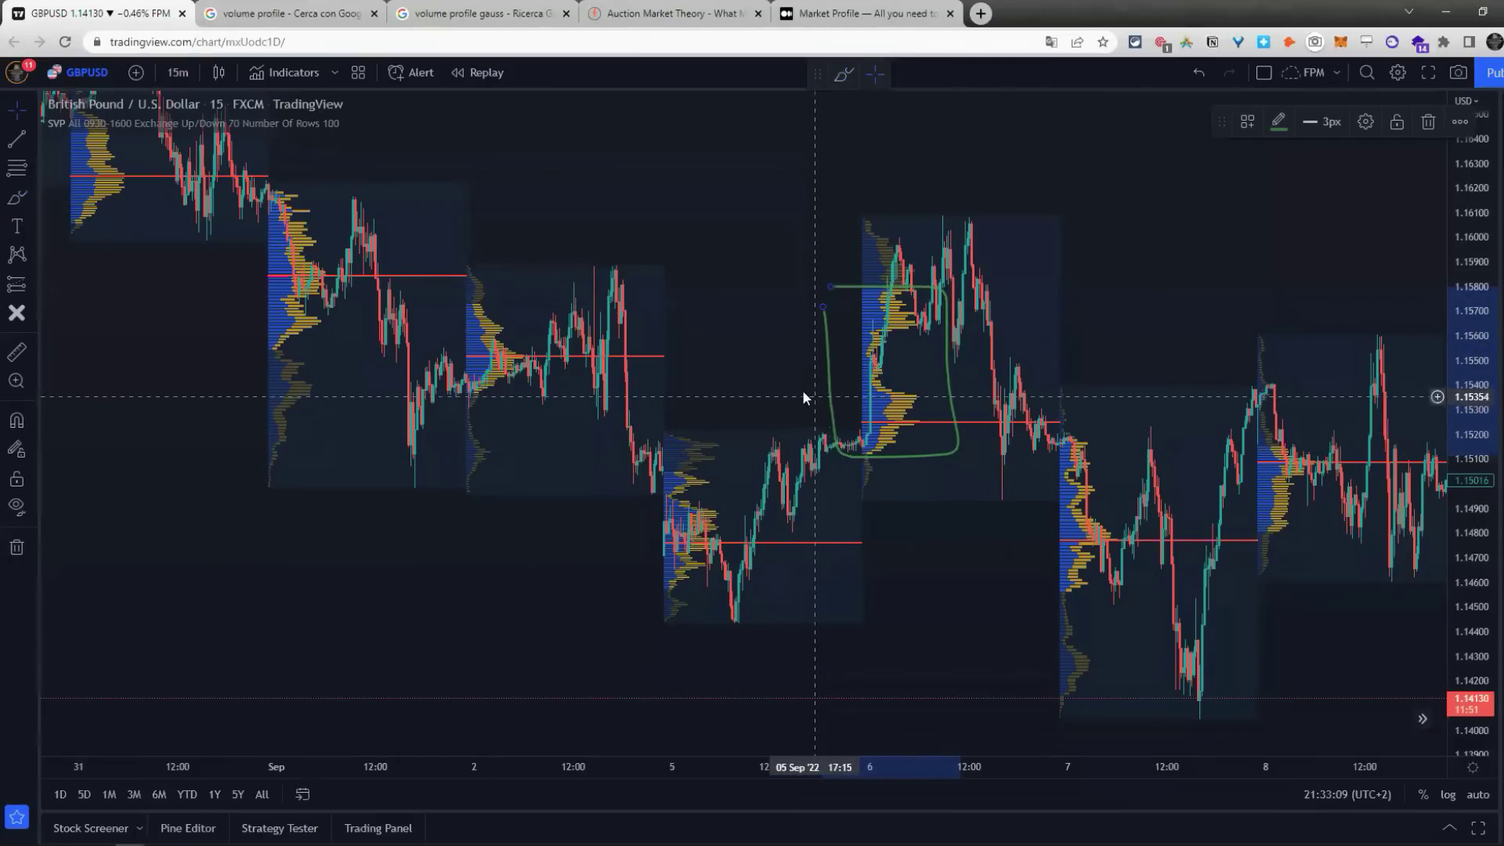
left_click_drag(798, 364, 774, 370)
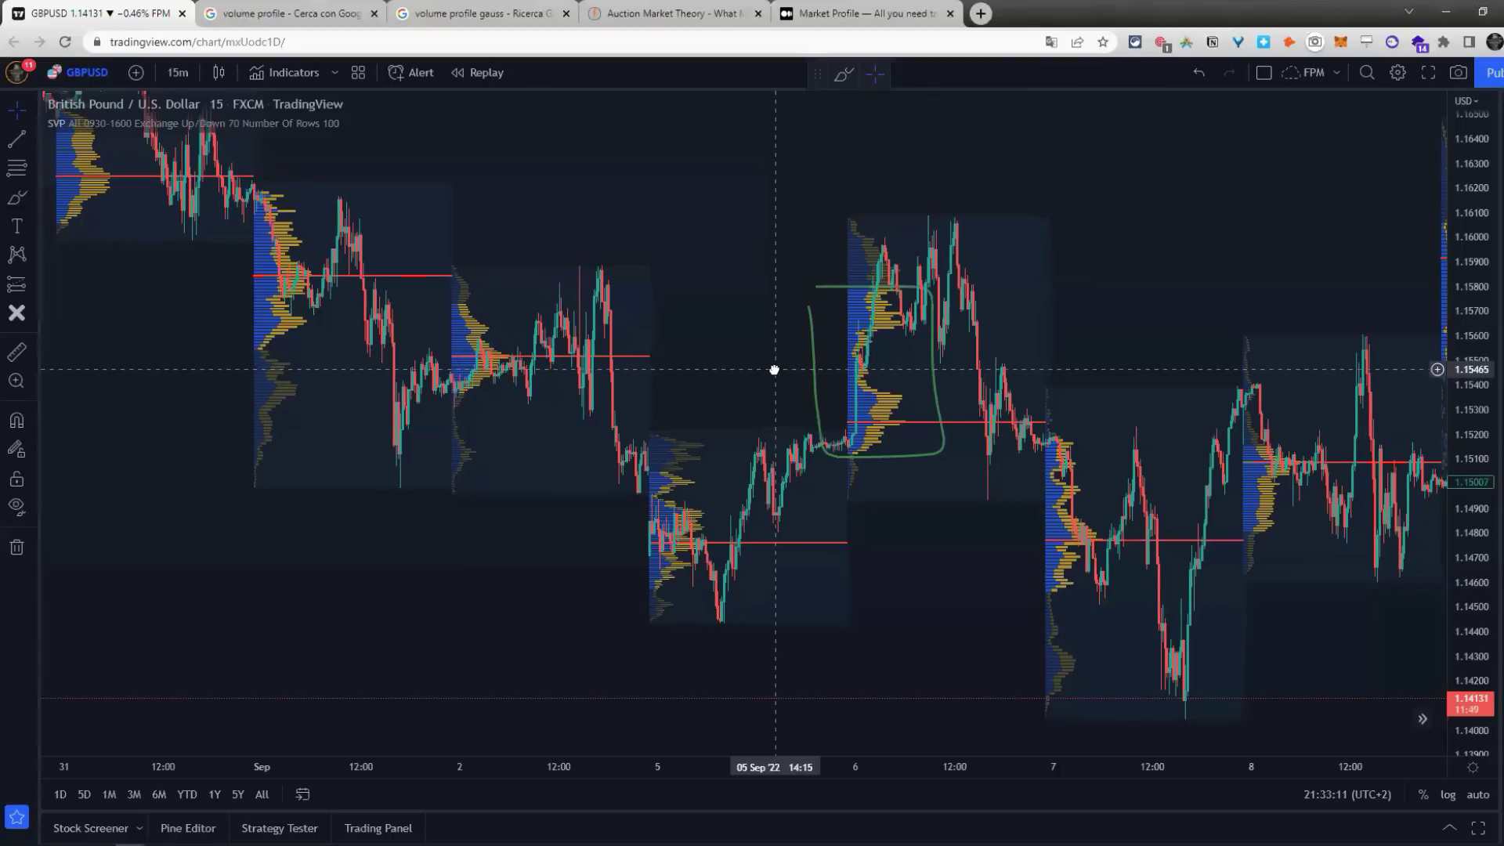
scroll(749, 365, "right", 5)
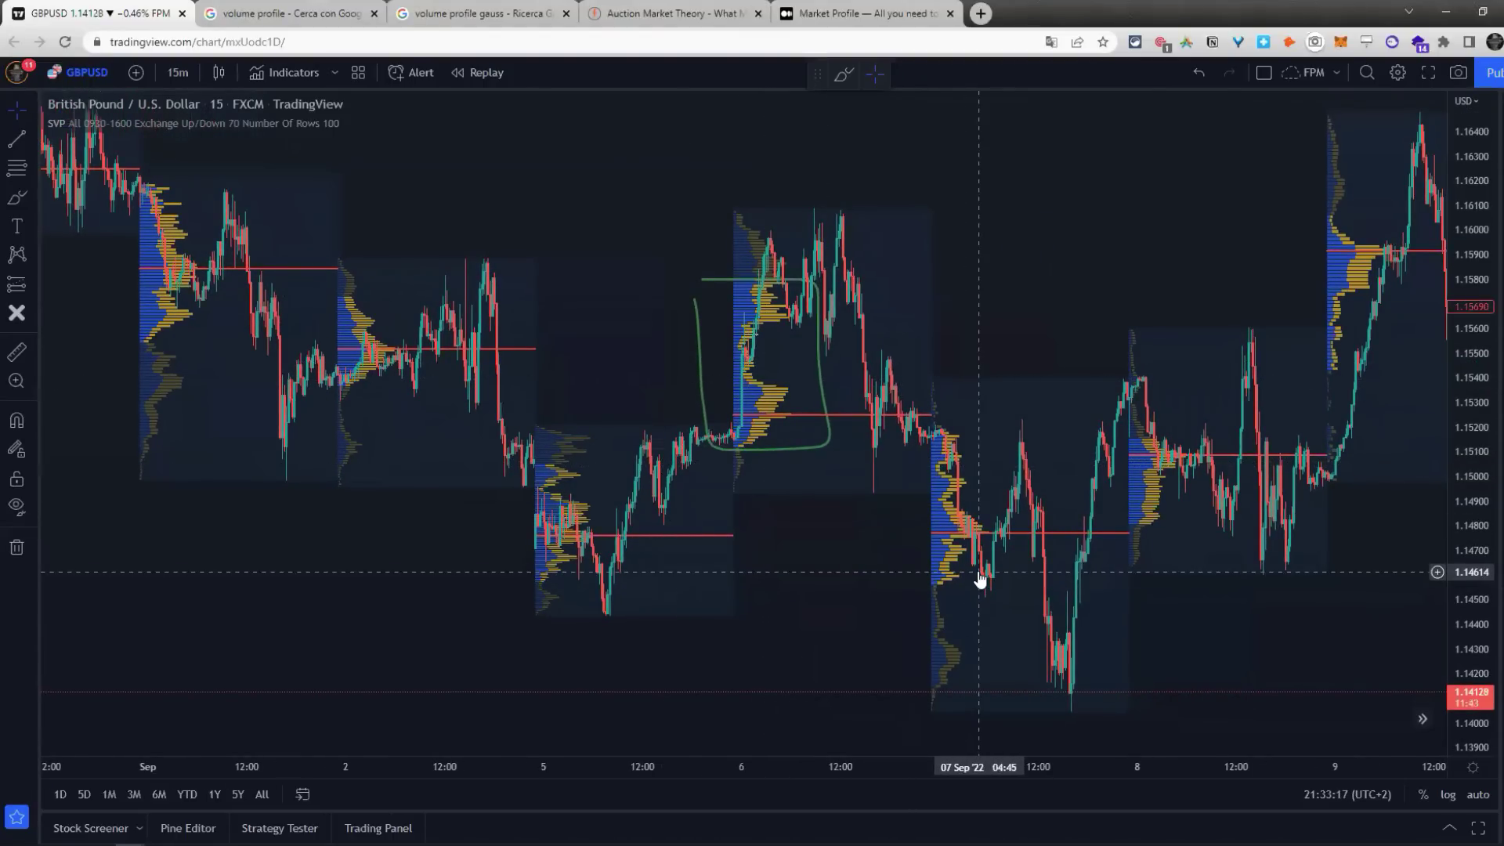
Step: Draw a green zone rectangle spanning Sep 5 to Sep 7
left_click(33, 197)
left_click(82, 264)
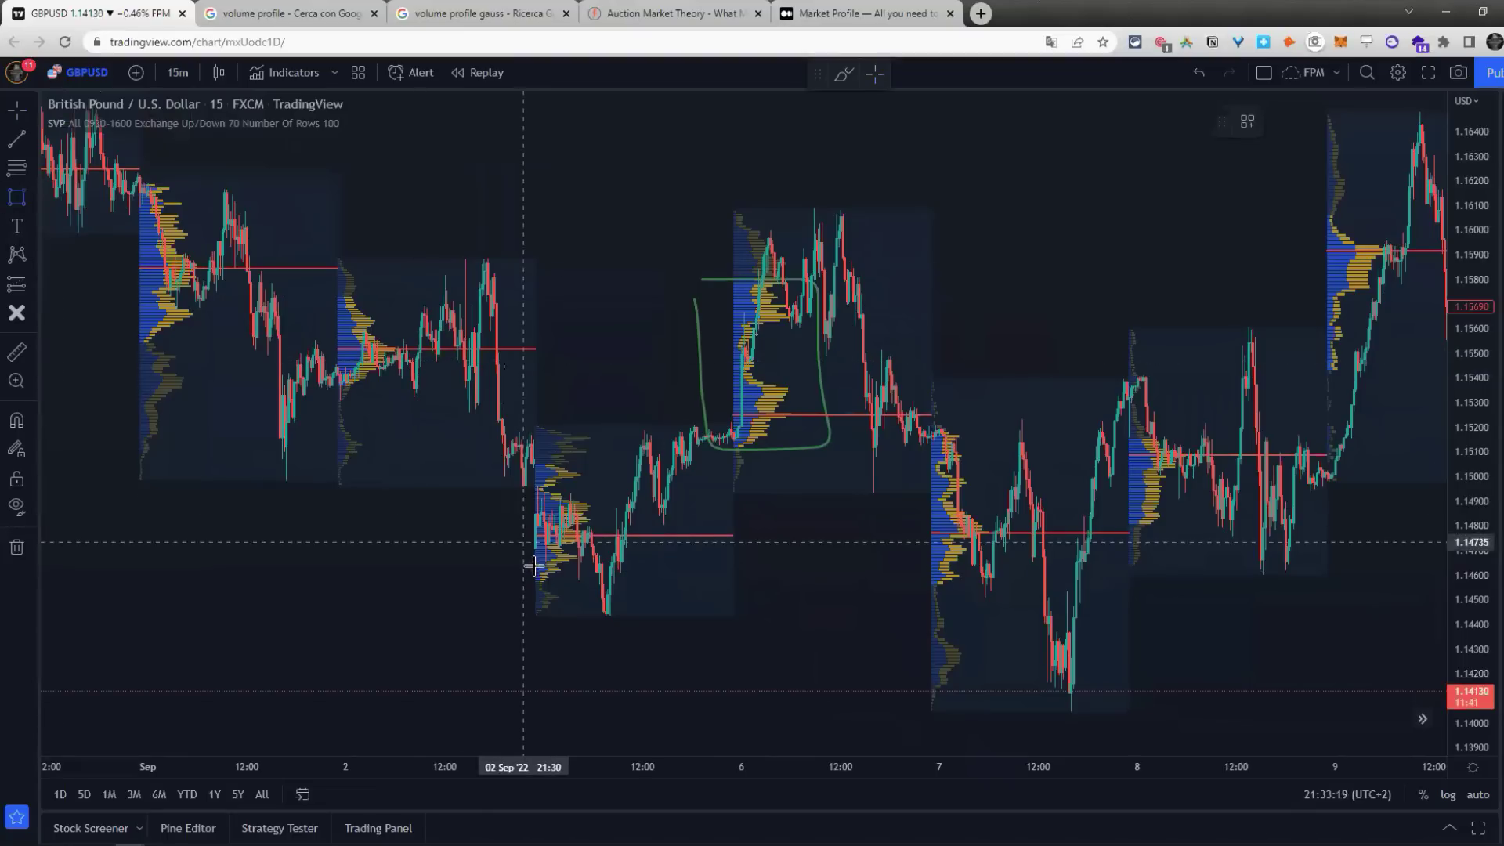
mouse_move(540, 584)
left_mouse_down()
mouse_move(796, 494)
mouse_move(983, 463)
left_mouse_up()
left_click(1310, 120)
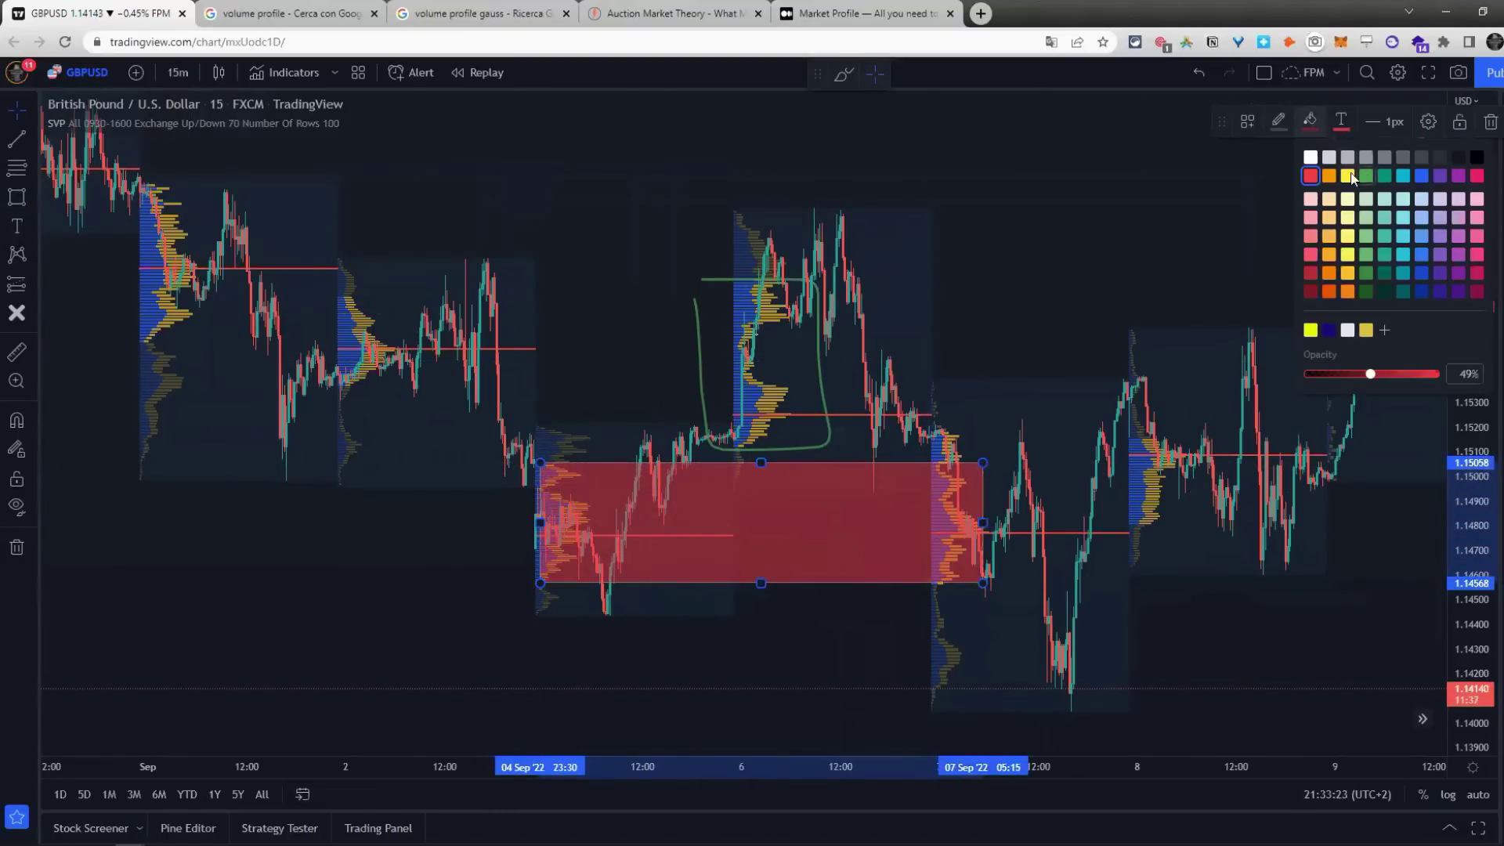
left_click(1365, 175)
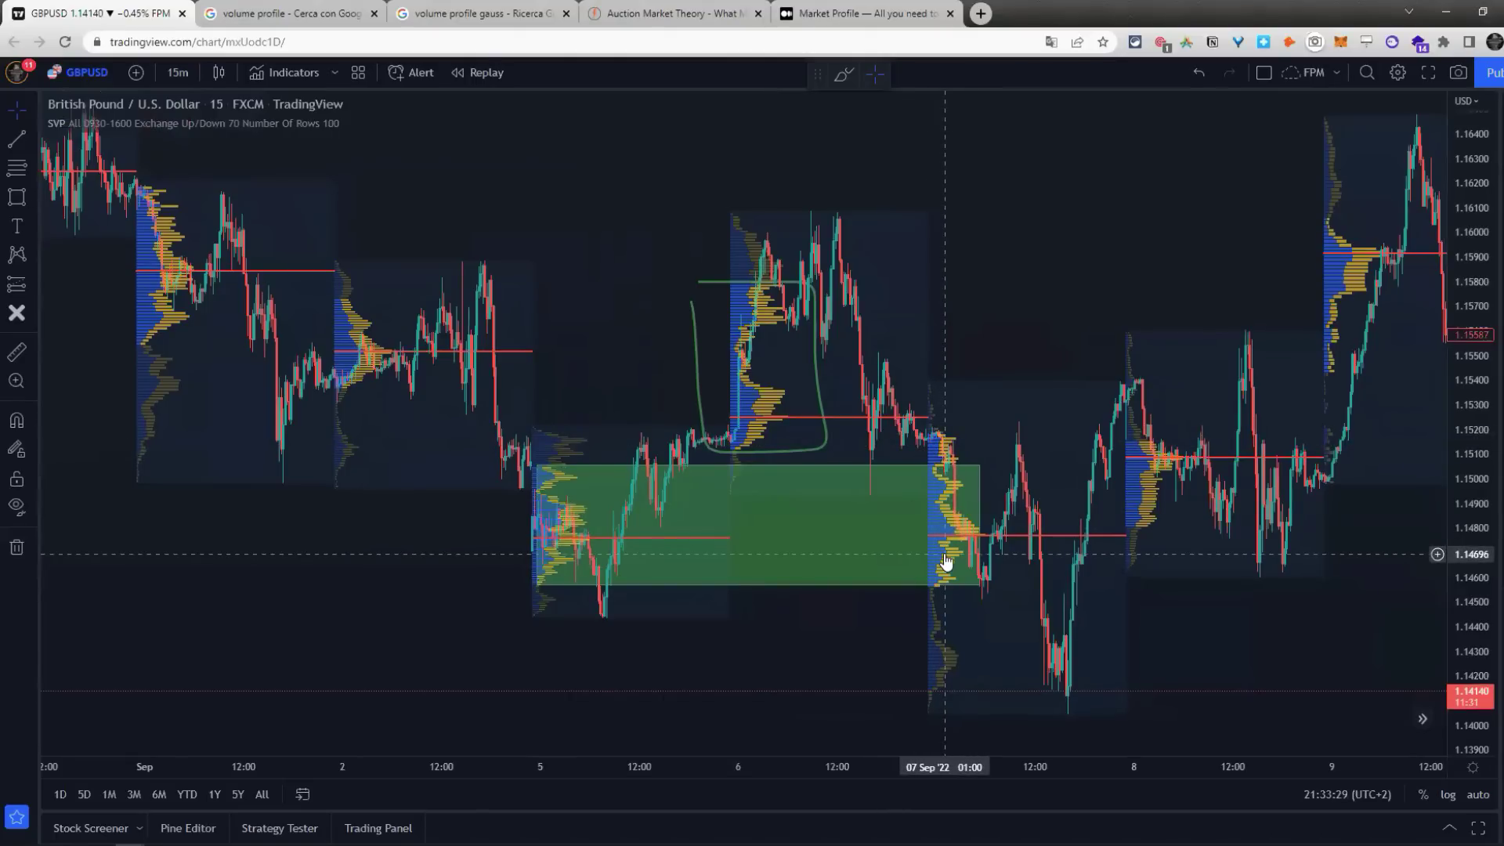
Step: Brush a green outline around the lower part of the Sep 7 profile
left_click_drag(838, 632, 756, 549)
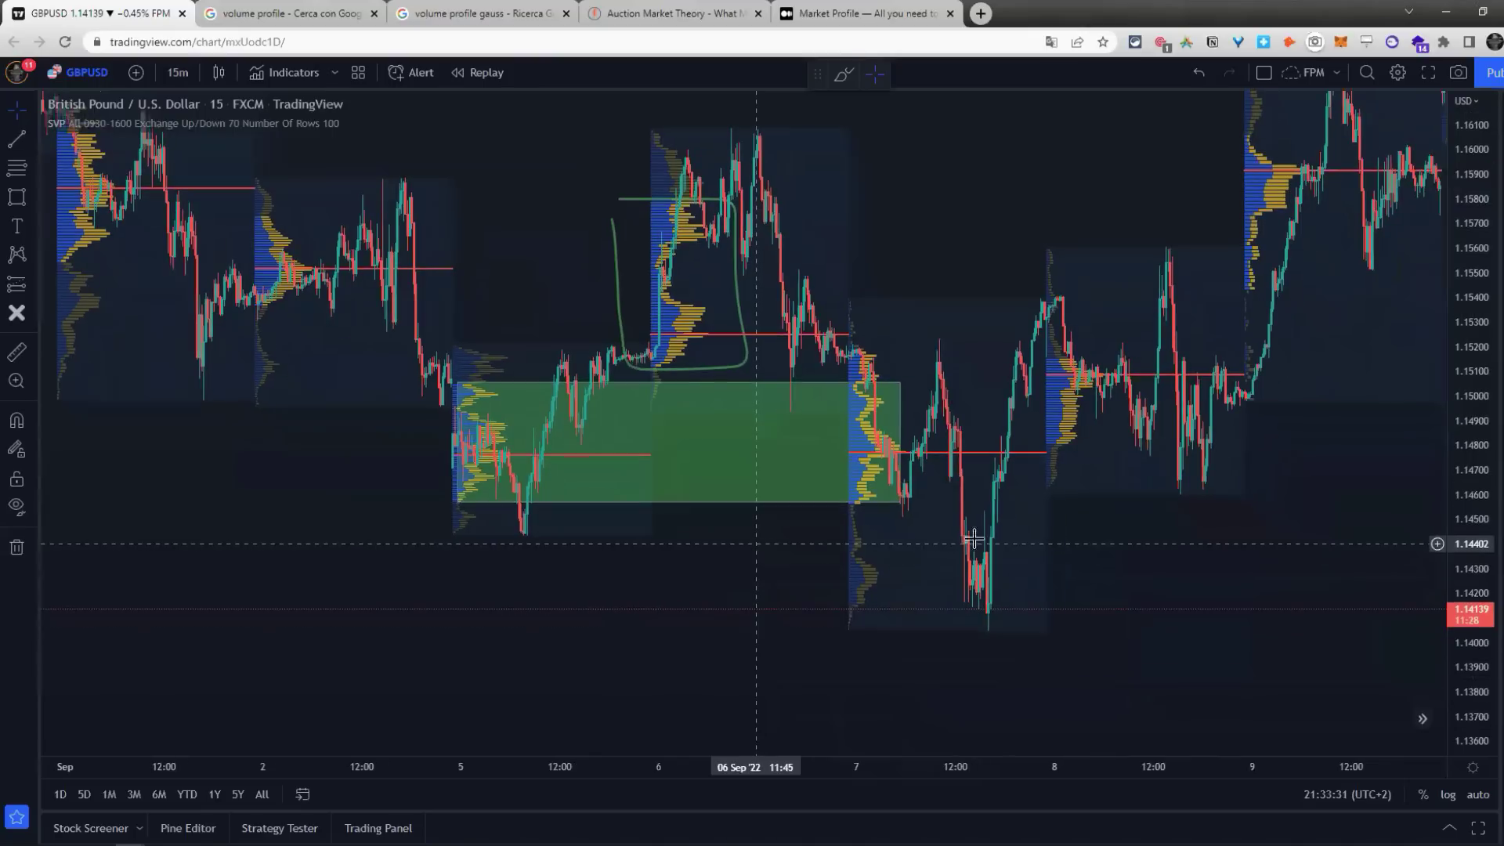
left_click(38, 198)
left_click(86, 210)
mouse_move(823, 513)
left_mouse_down()
mouse_move(907, 519)
mouse_move(816, 622)
mouse_move(823, 524)
left_mouse_up()
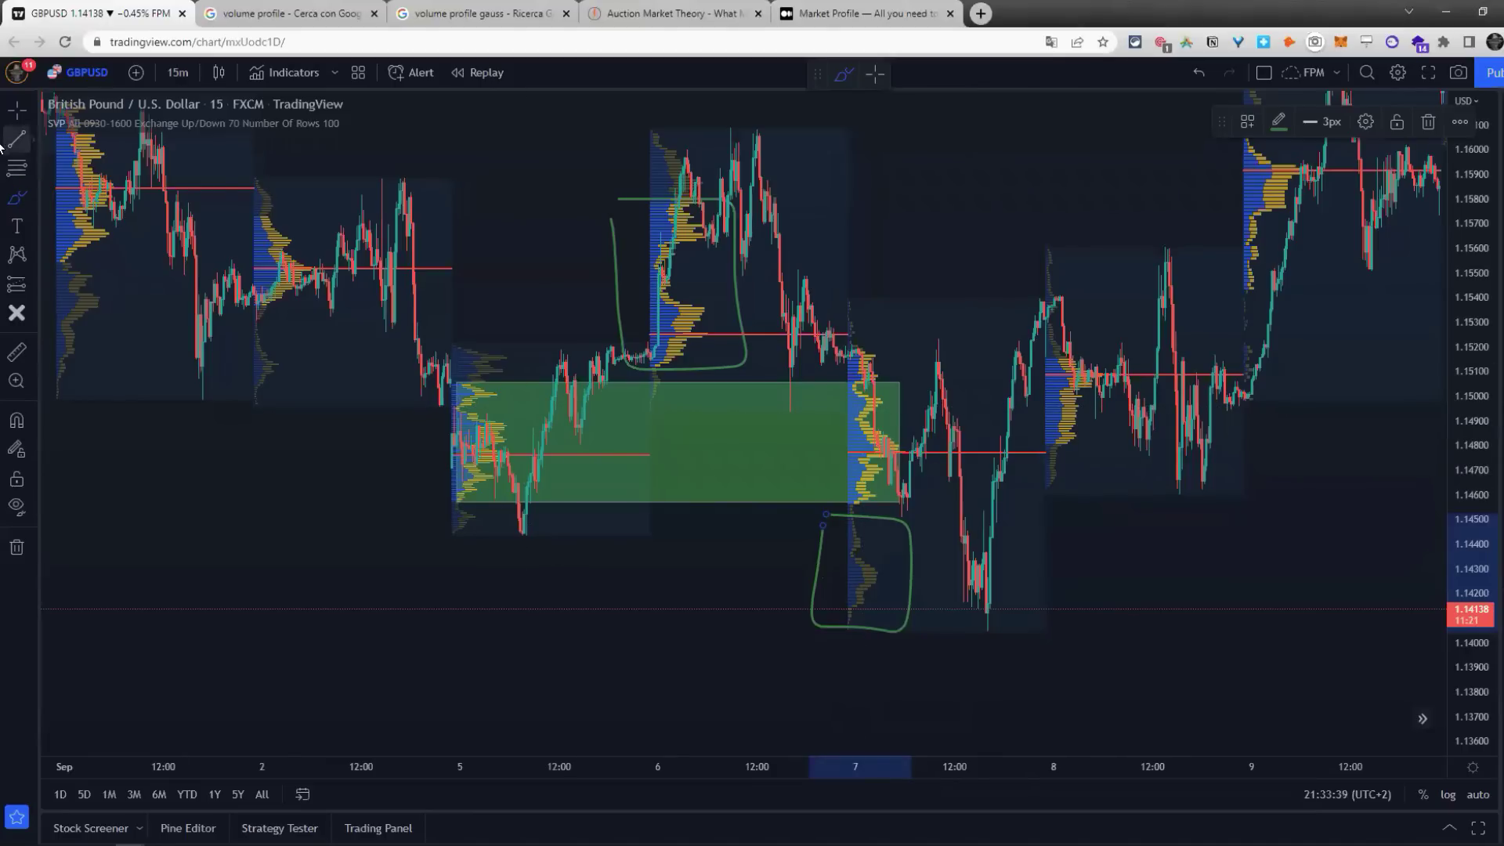
Step: Place a white horizontal ray at the 1.14754 price level
left_click(29, 141)
left_click(118, 329)
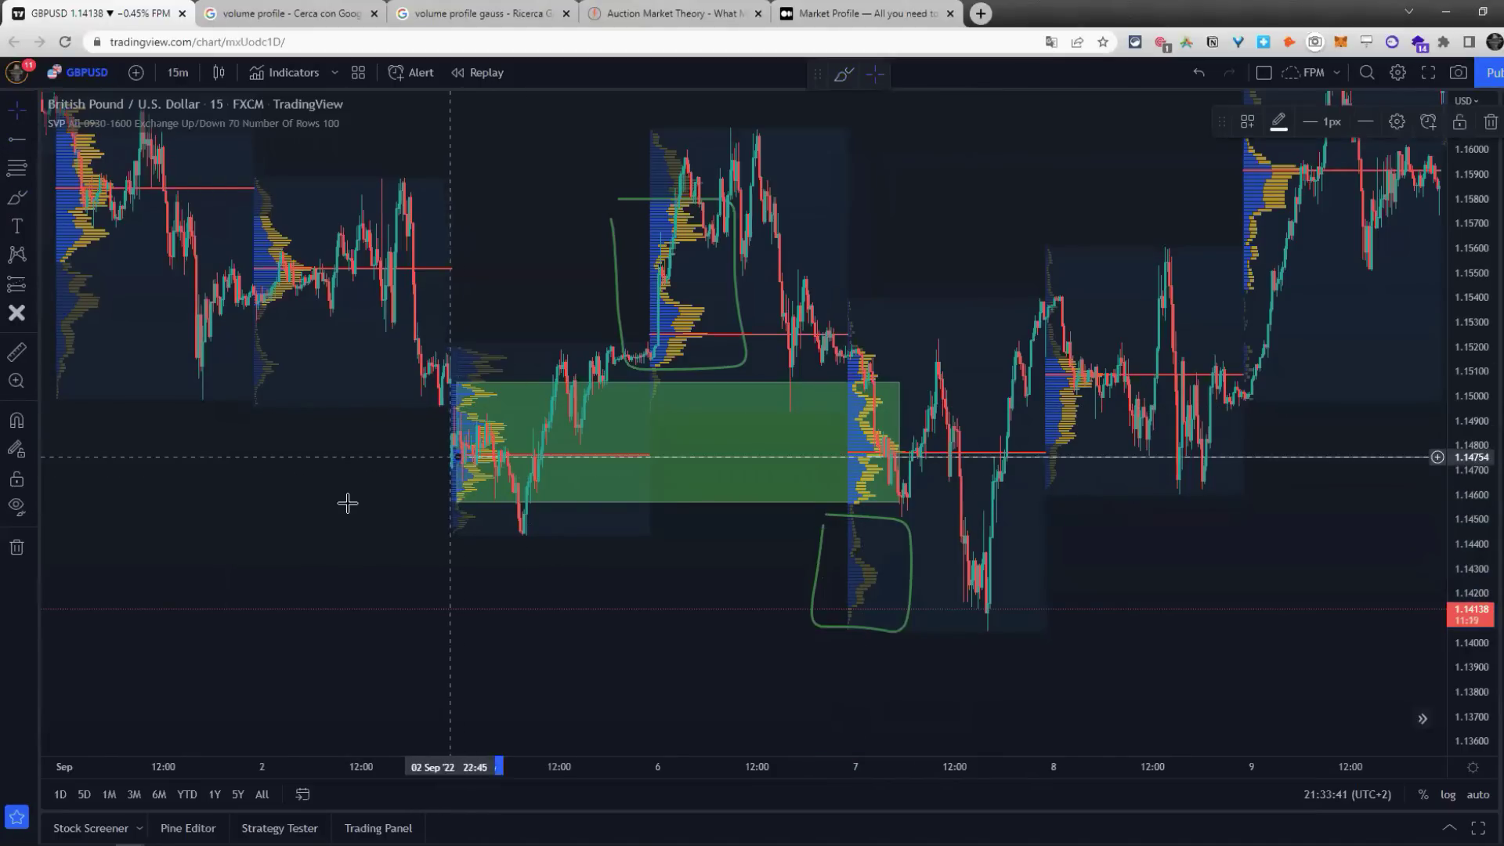
left_click_drag(410, 510, 510, 499)
scroll(510, 500, "down", 3)
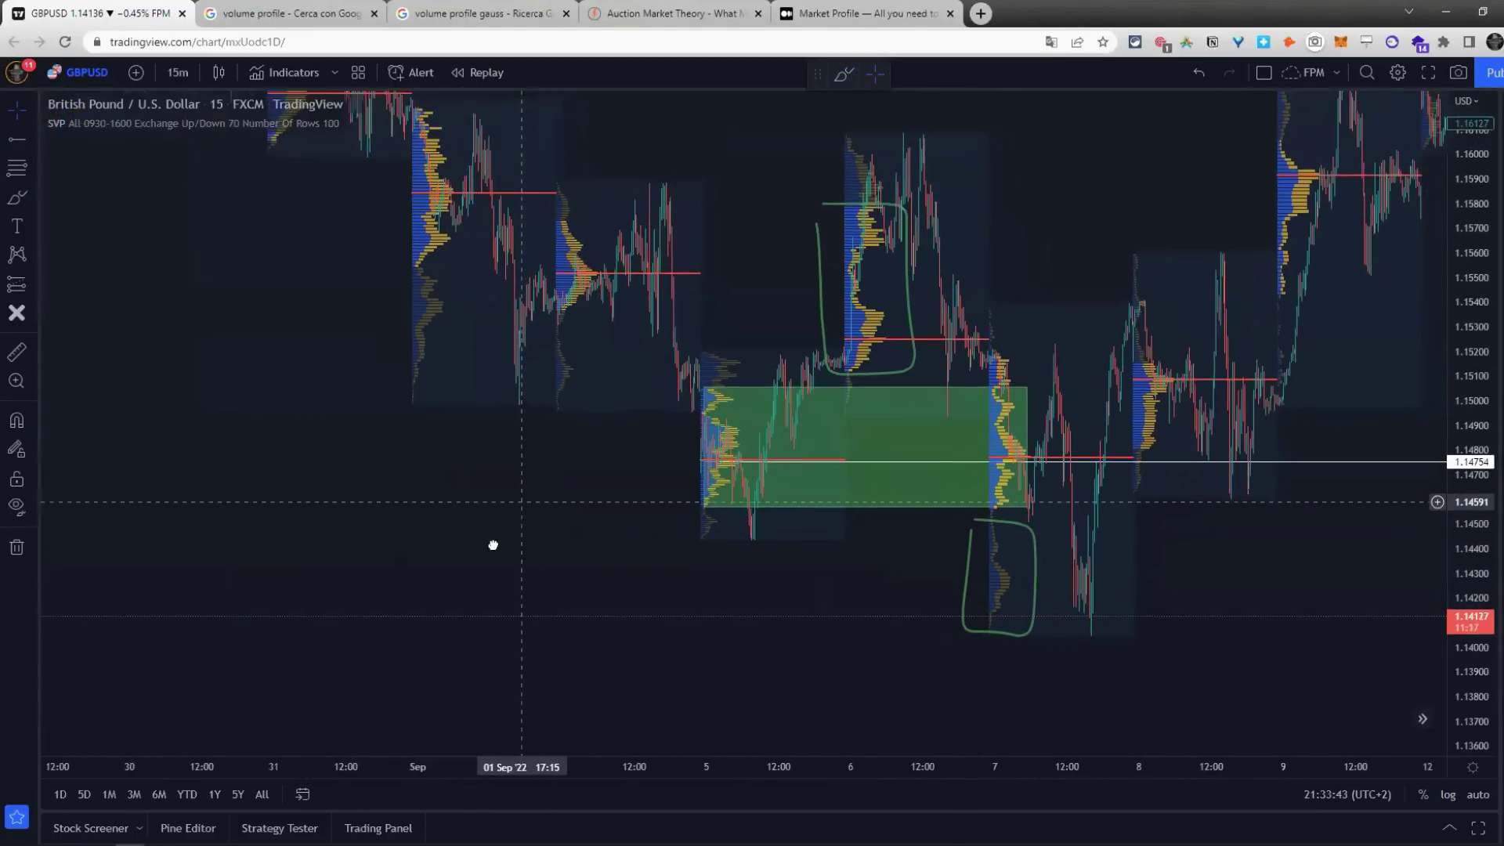
scroll(493, 549, "up", 5)
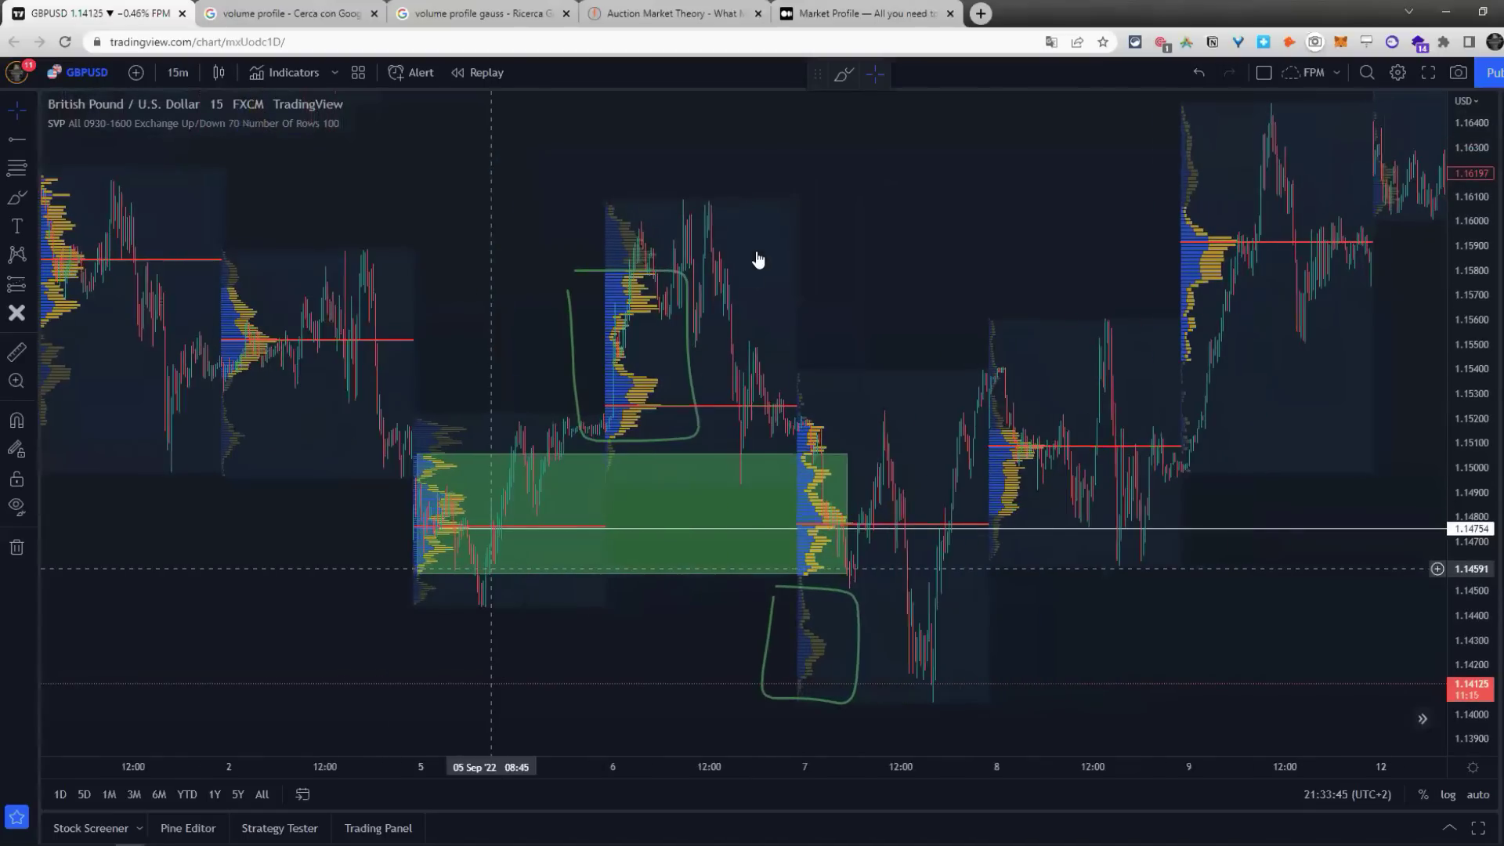
scroll(792, 251, "up", 2)
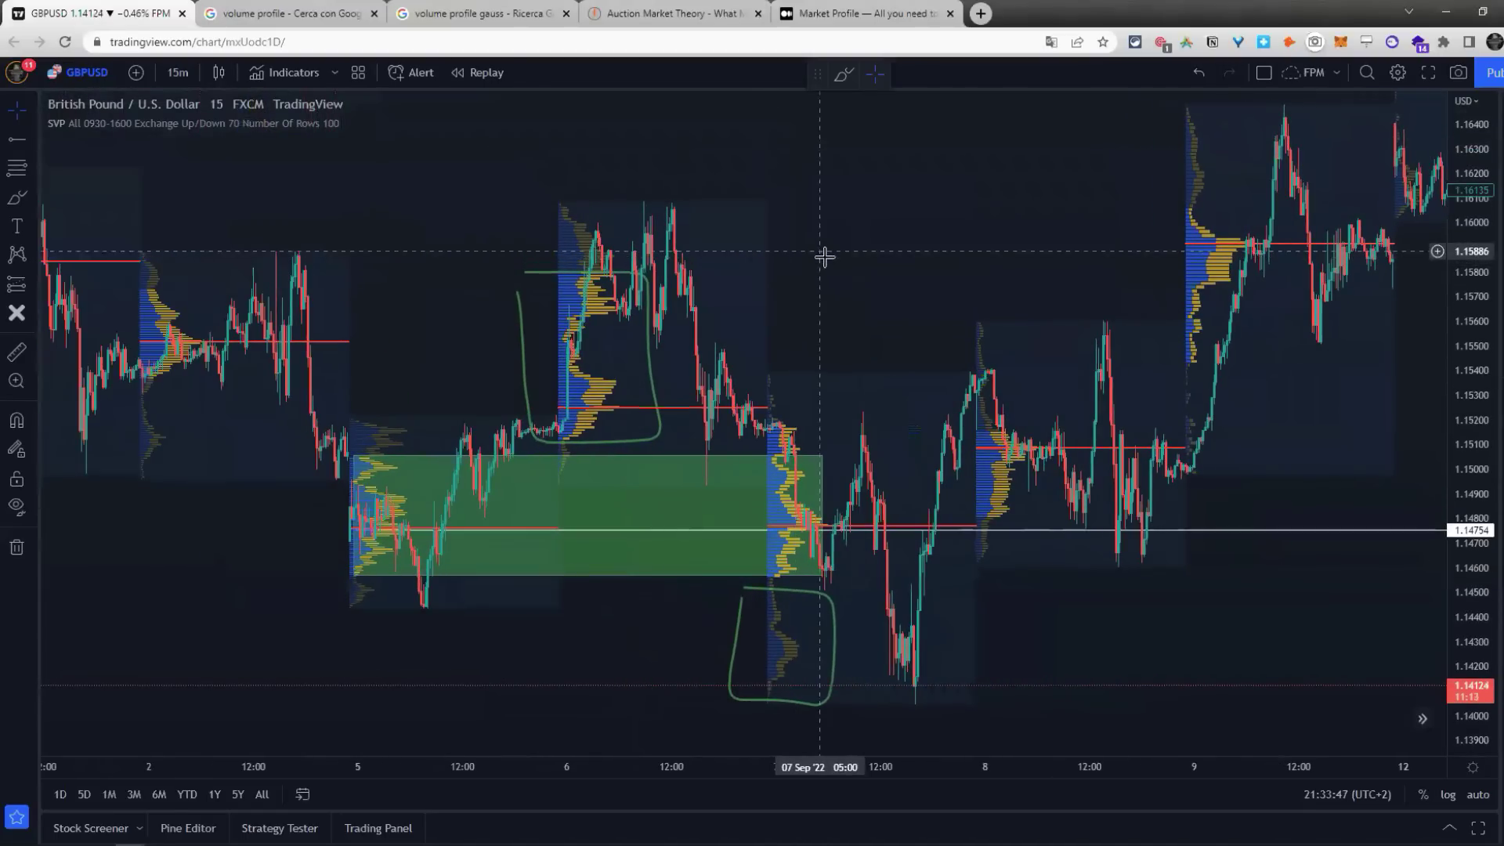
scroll(815, 257, "down", 2)
scroll(860, 235, "right", 5)
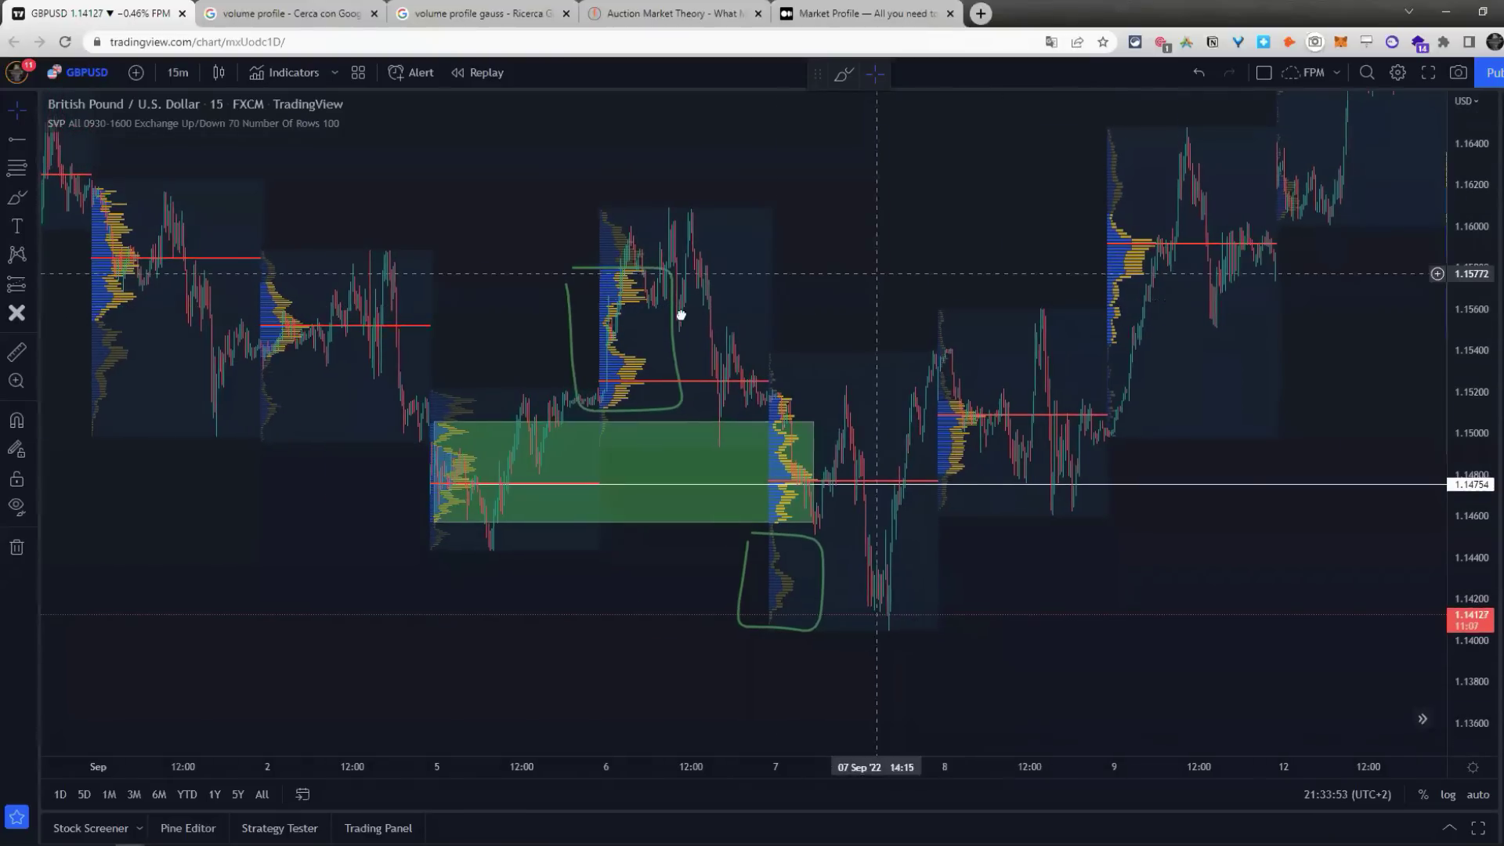
scroll(681, 315, "right", 8)
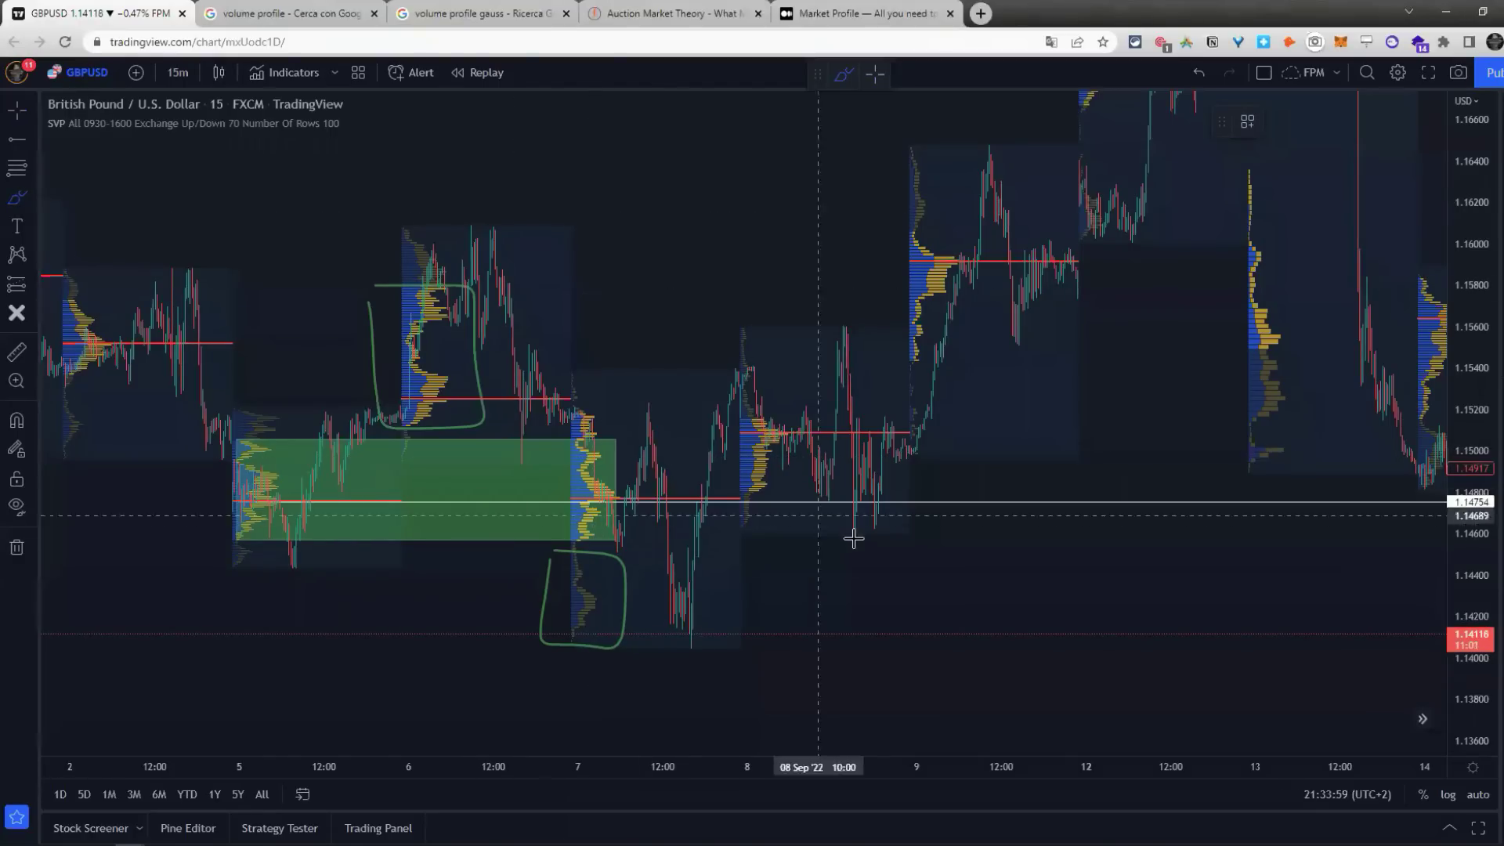
Step: Draw two thin green bands from Sep 7 toward Sep 12 near 1.1478 and 1.1450
left_click(28, 200)
left_click(60, 264)
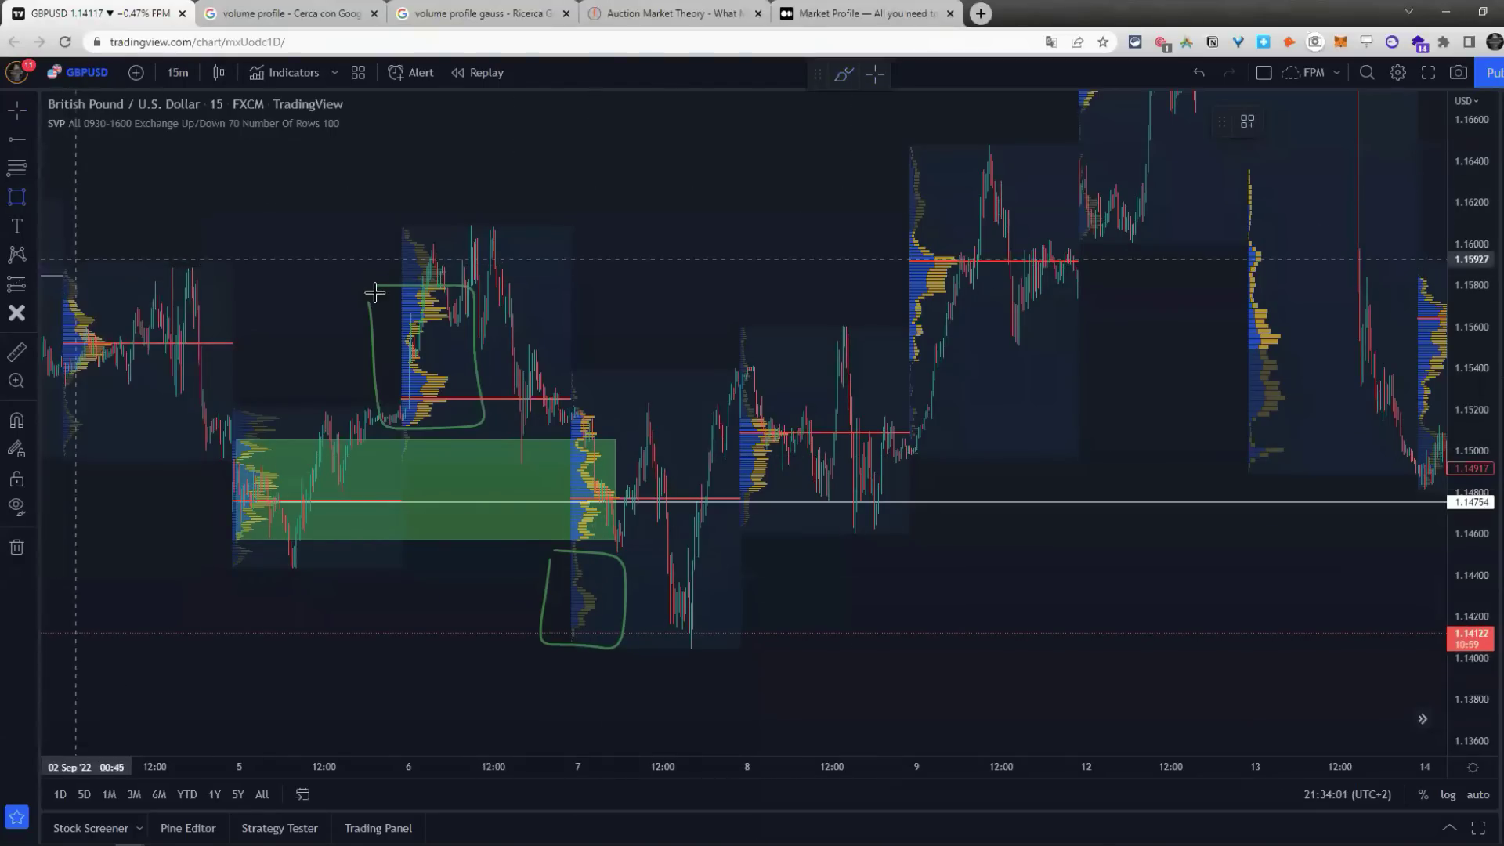
left_click(573, 506)
left_click(1142, 492)
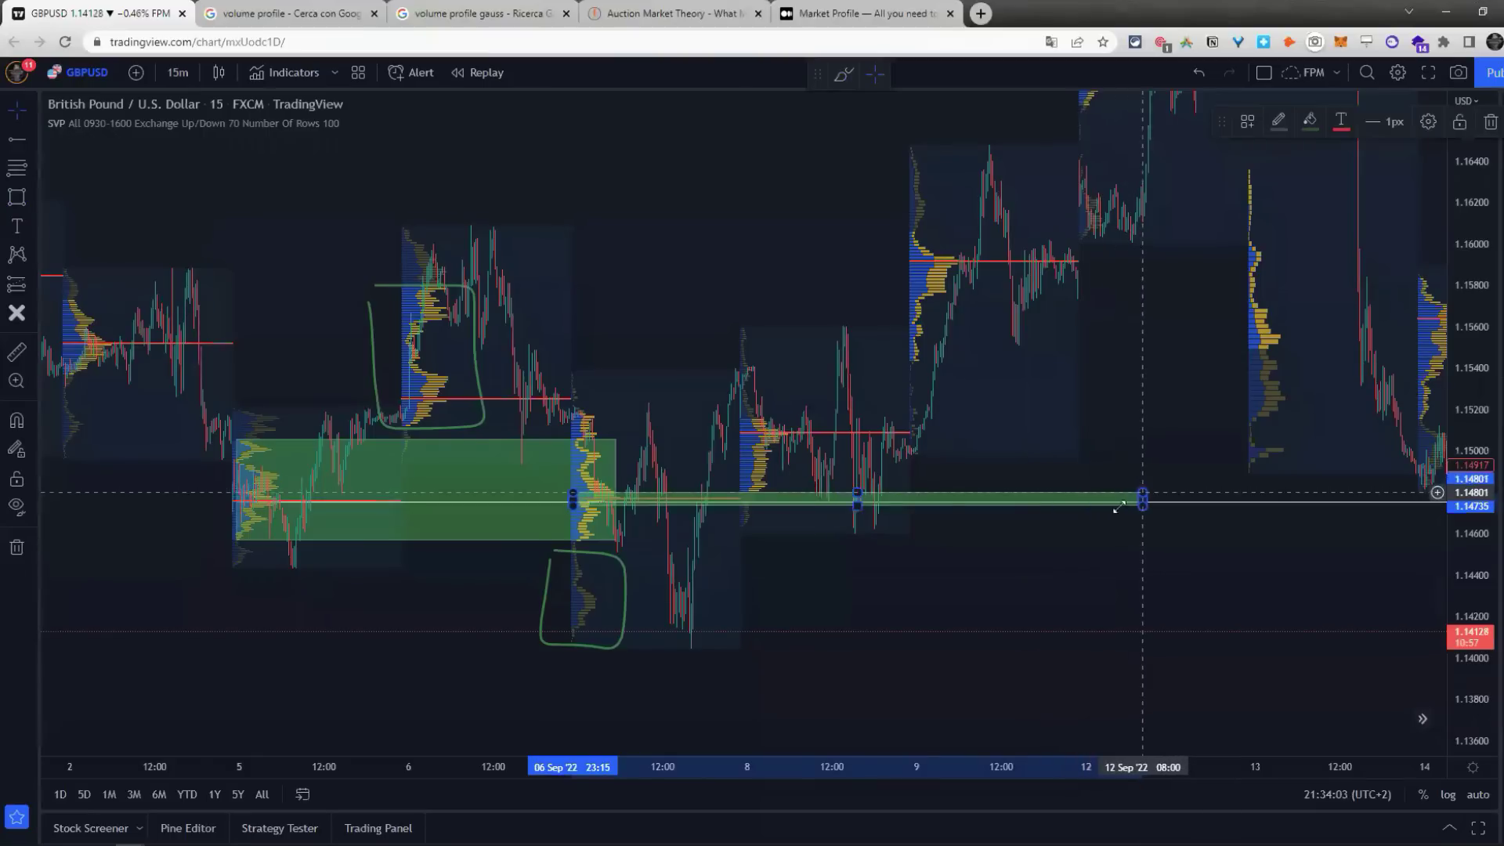
left_click(690, 551)
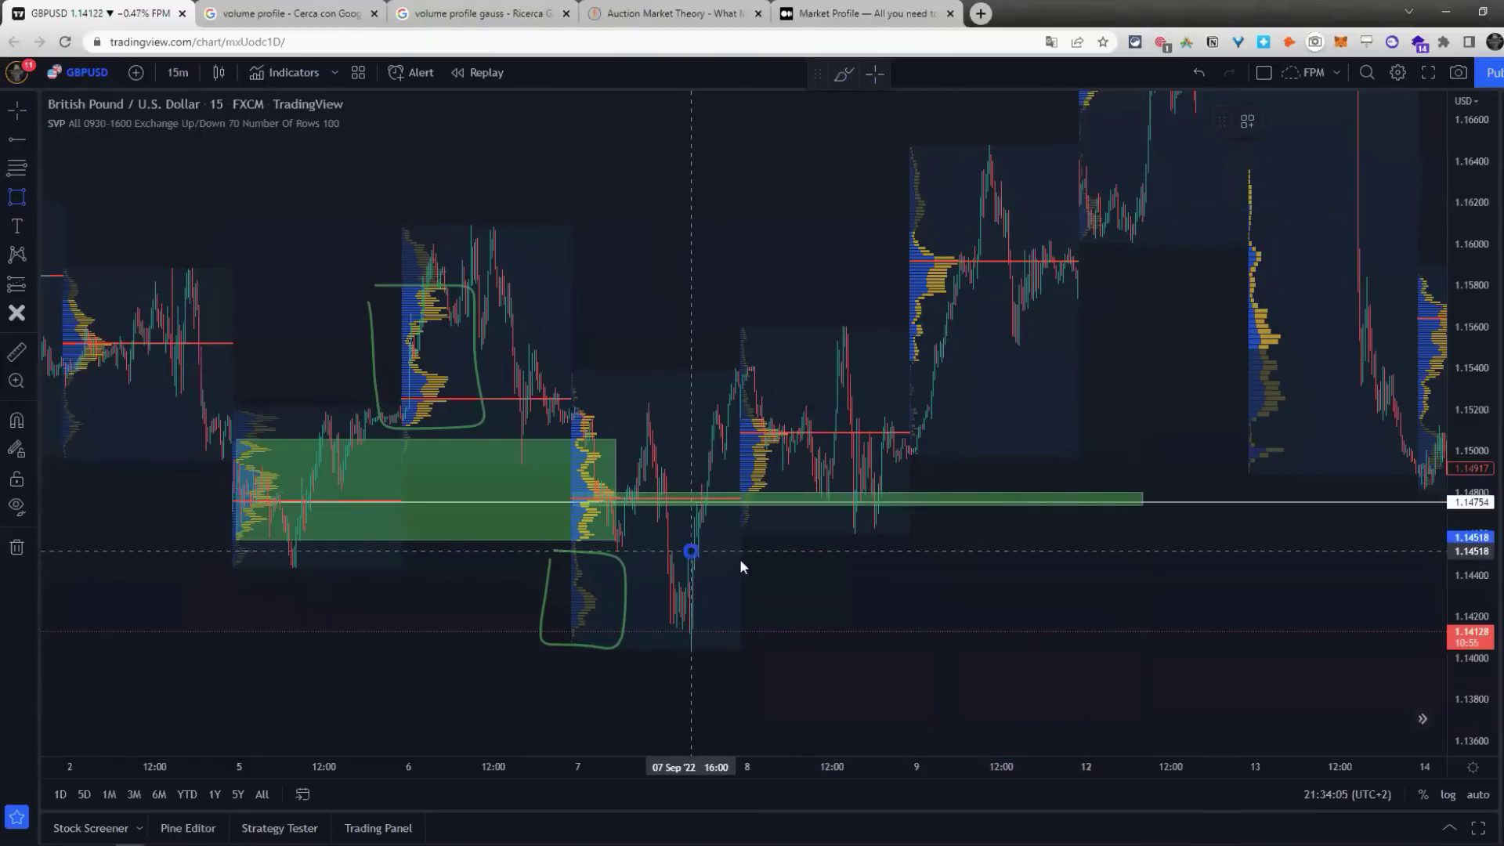
left_click(1096, 561)
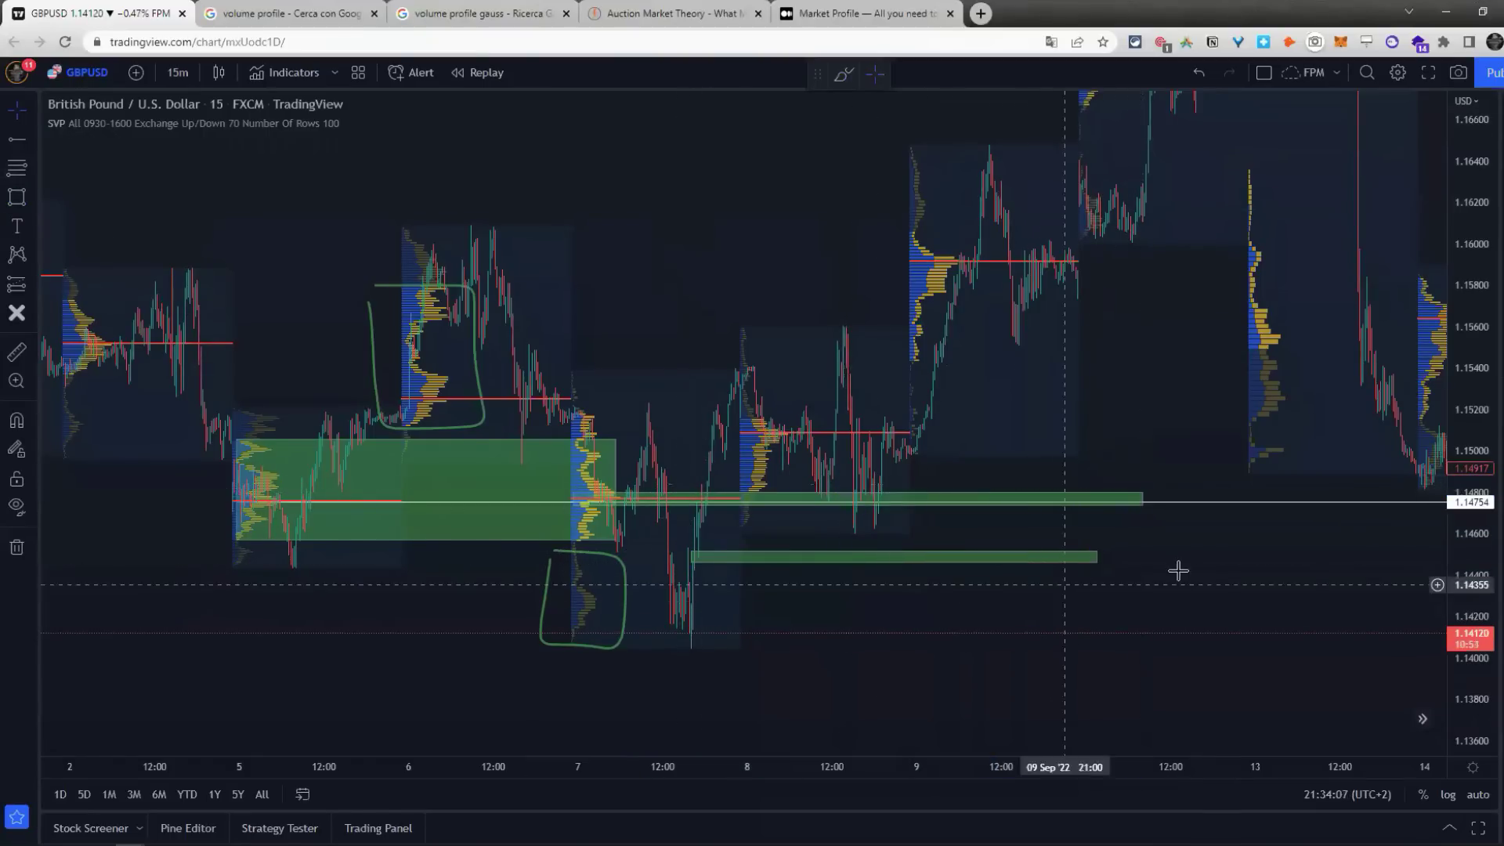
Step: Pan the chart to bring the Sep 5–14 sessions into view and check the green zone
scroll(1175, 571, "down", 2)
left_click_drag(698, 340, 682, 709)
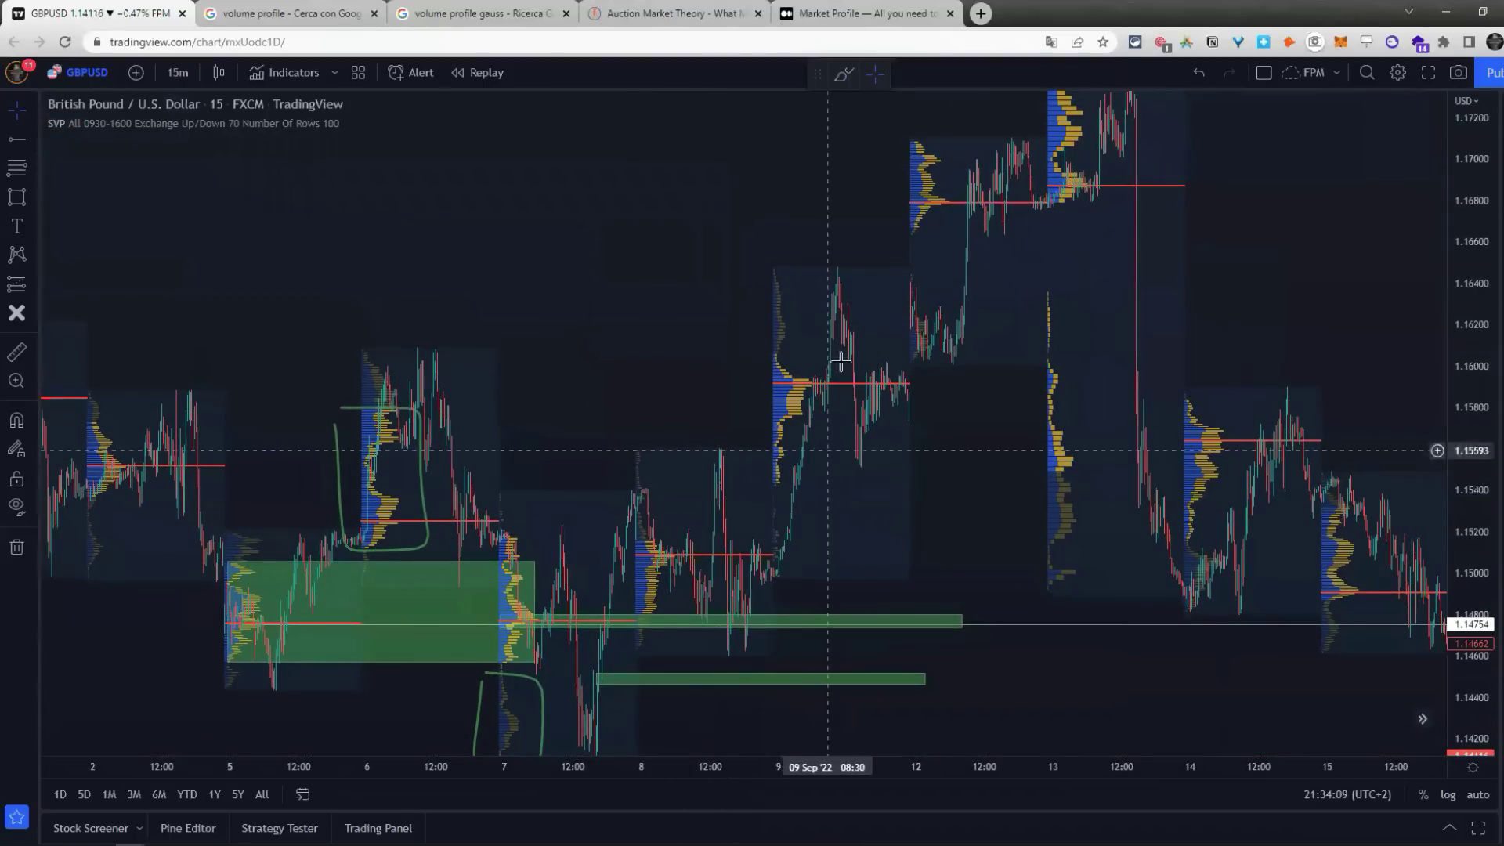
scroll(420, 293, "right", 5)
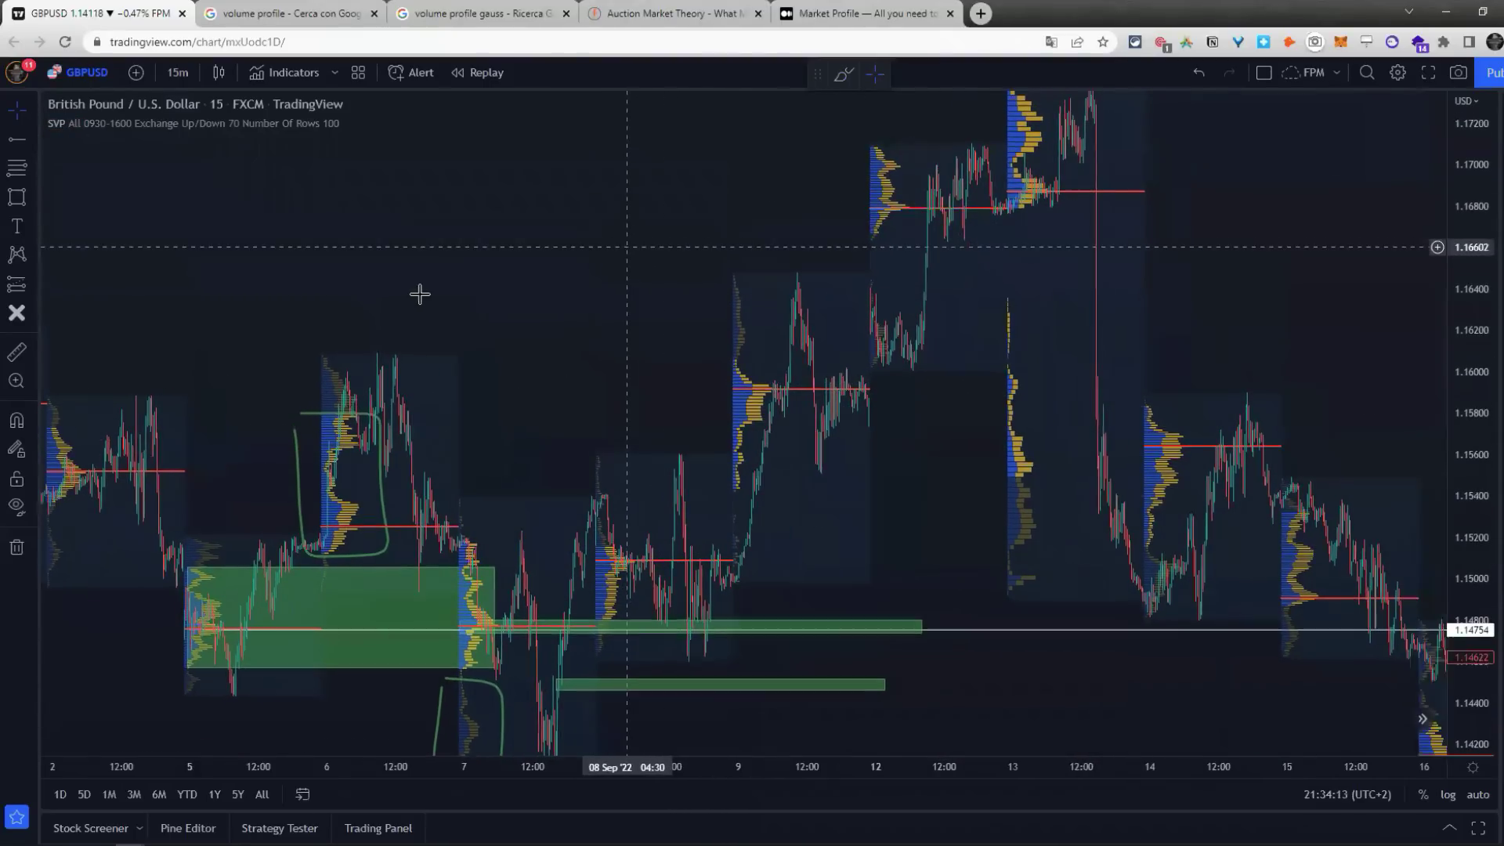
scroll(666, 215, "right", 2)
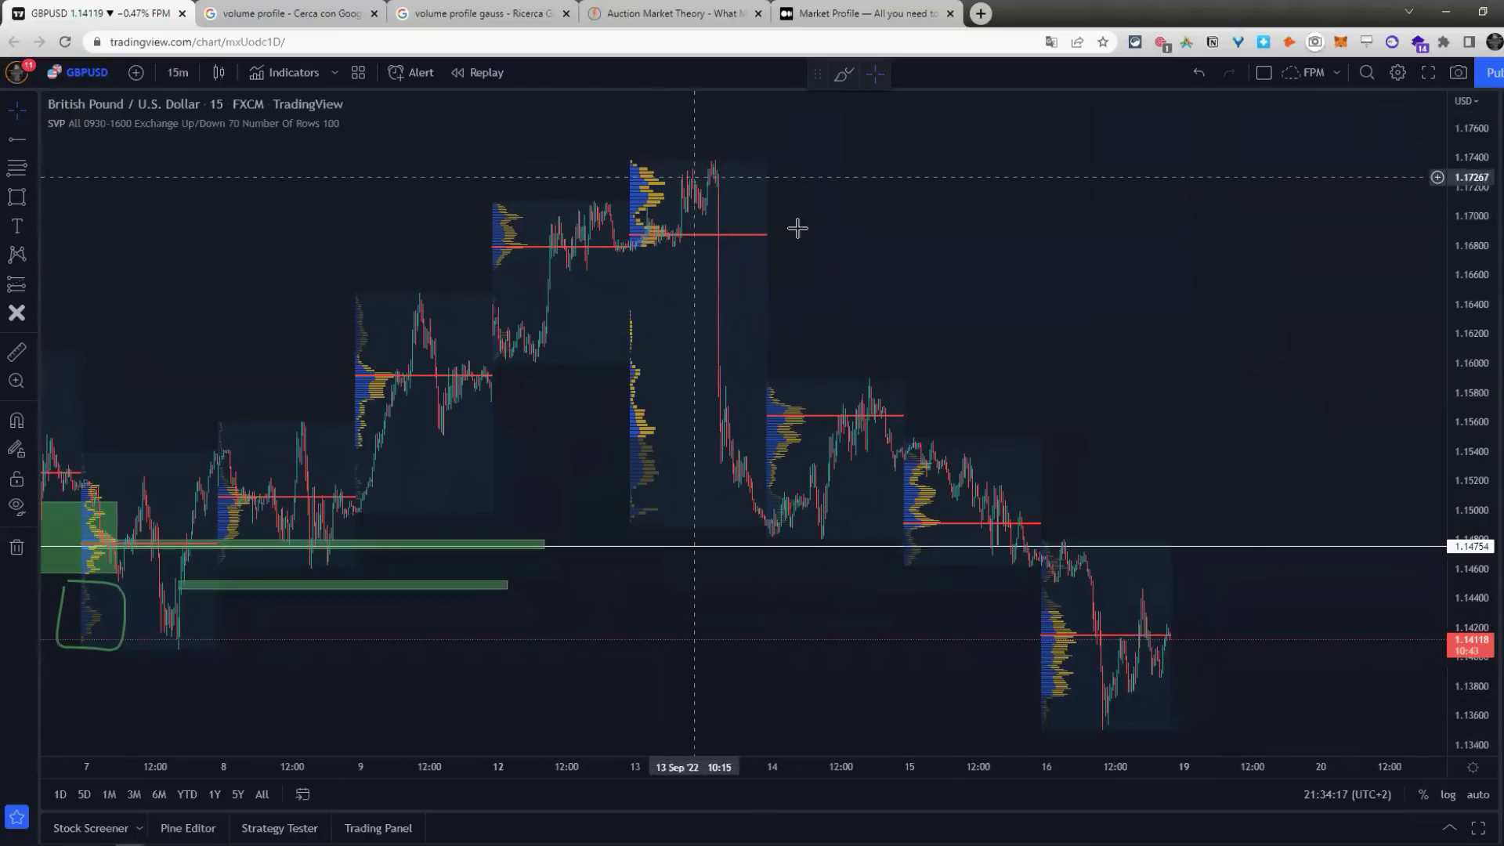
left_click_drag(773, 312, 731, 245)
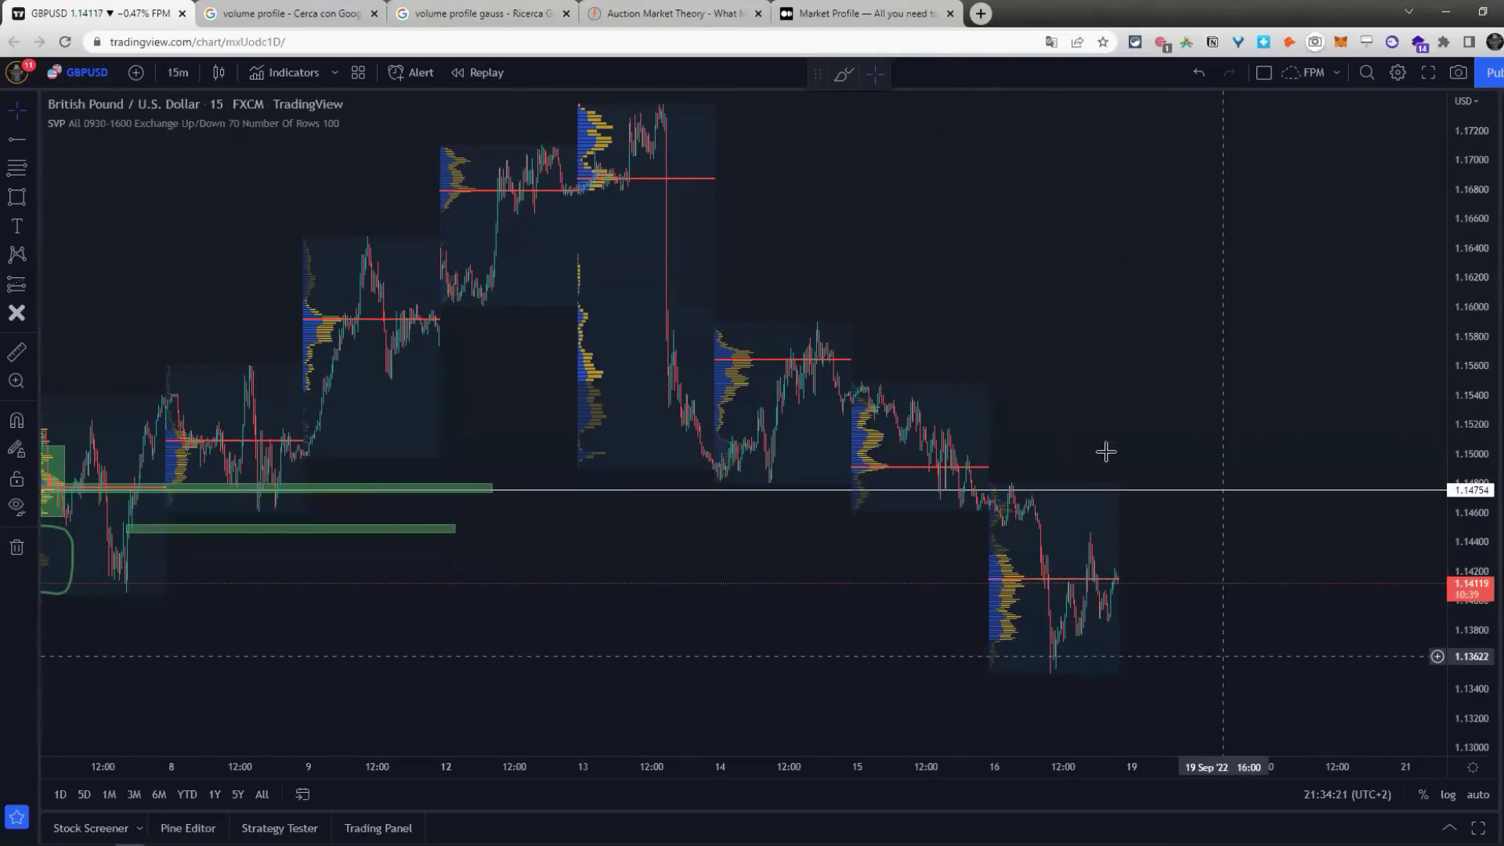
scroll(1169, 291, "left", 2)
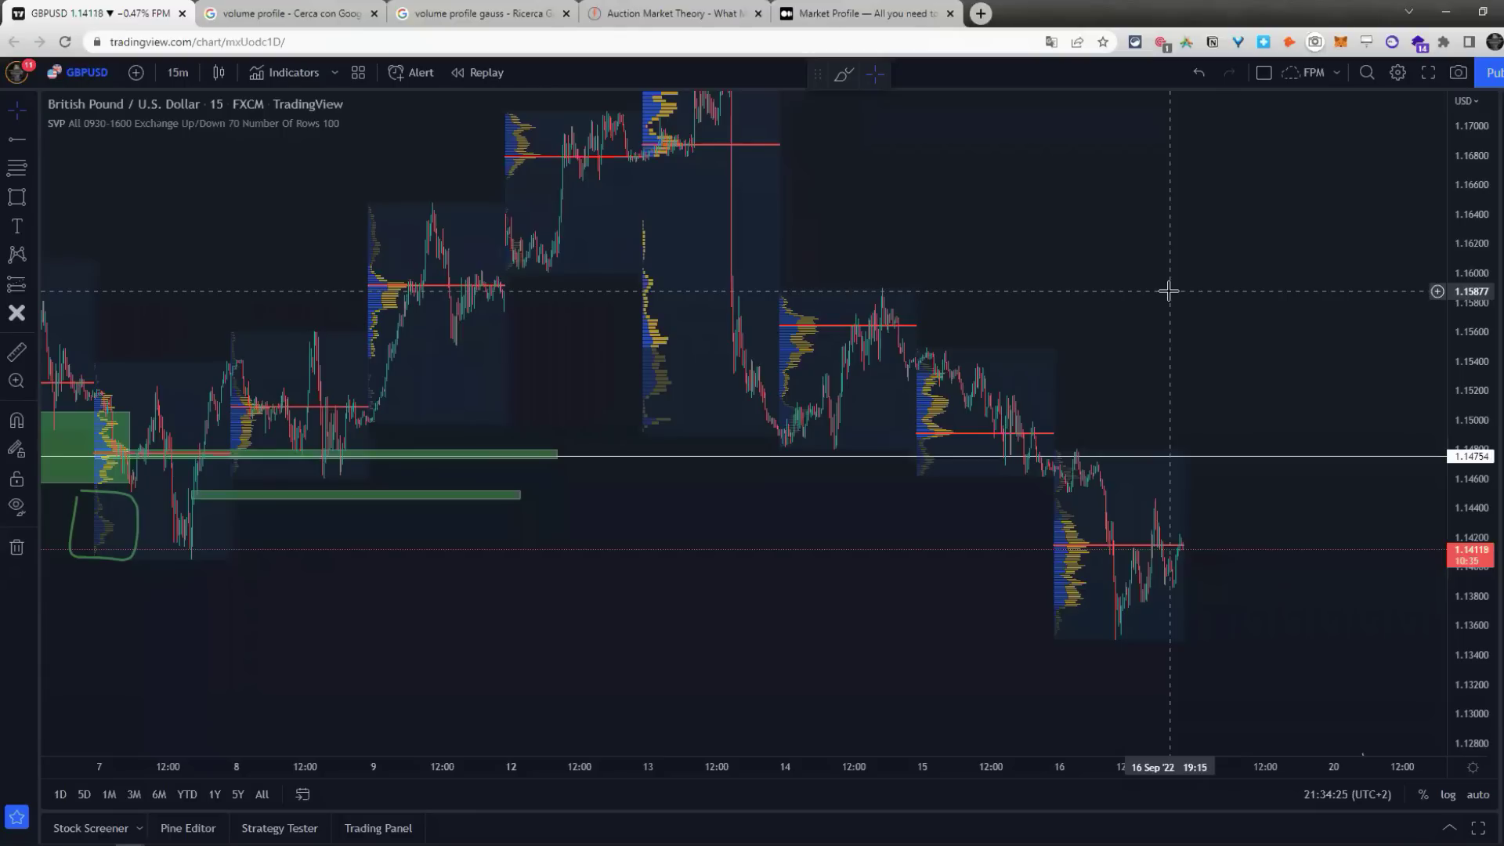
scroll(745, 598, "down", 3)
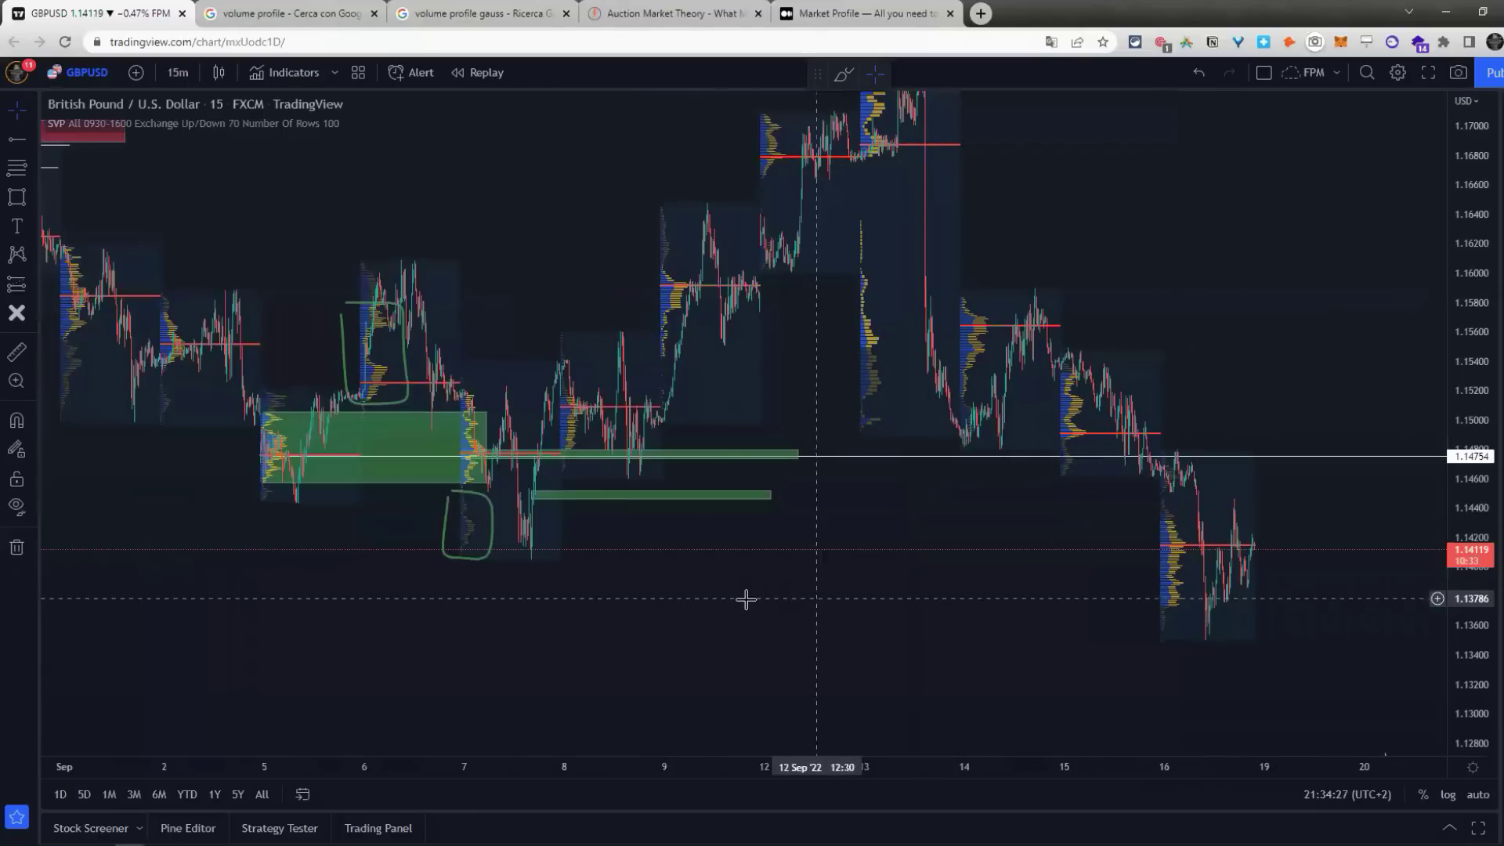
left_click_drag(956, 603, 1150, 607)
scroll(1150, 607, "up", 3)
left_click_drag(1441, 646, 1031, 426)
scroll(1109, 481, "down", 3)
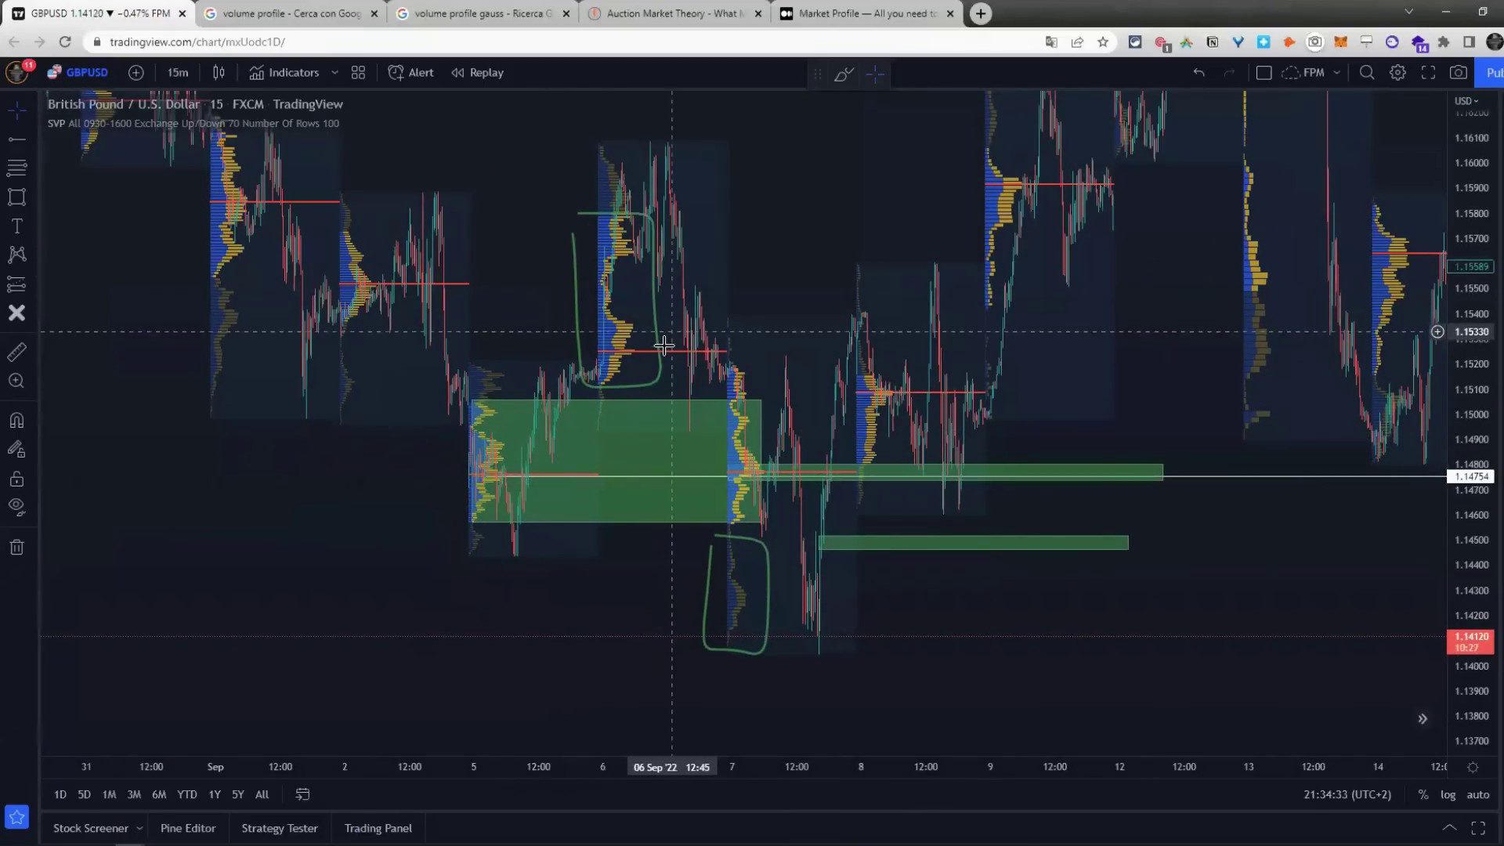
left_click(510, 513)
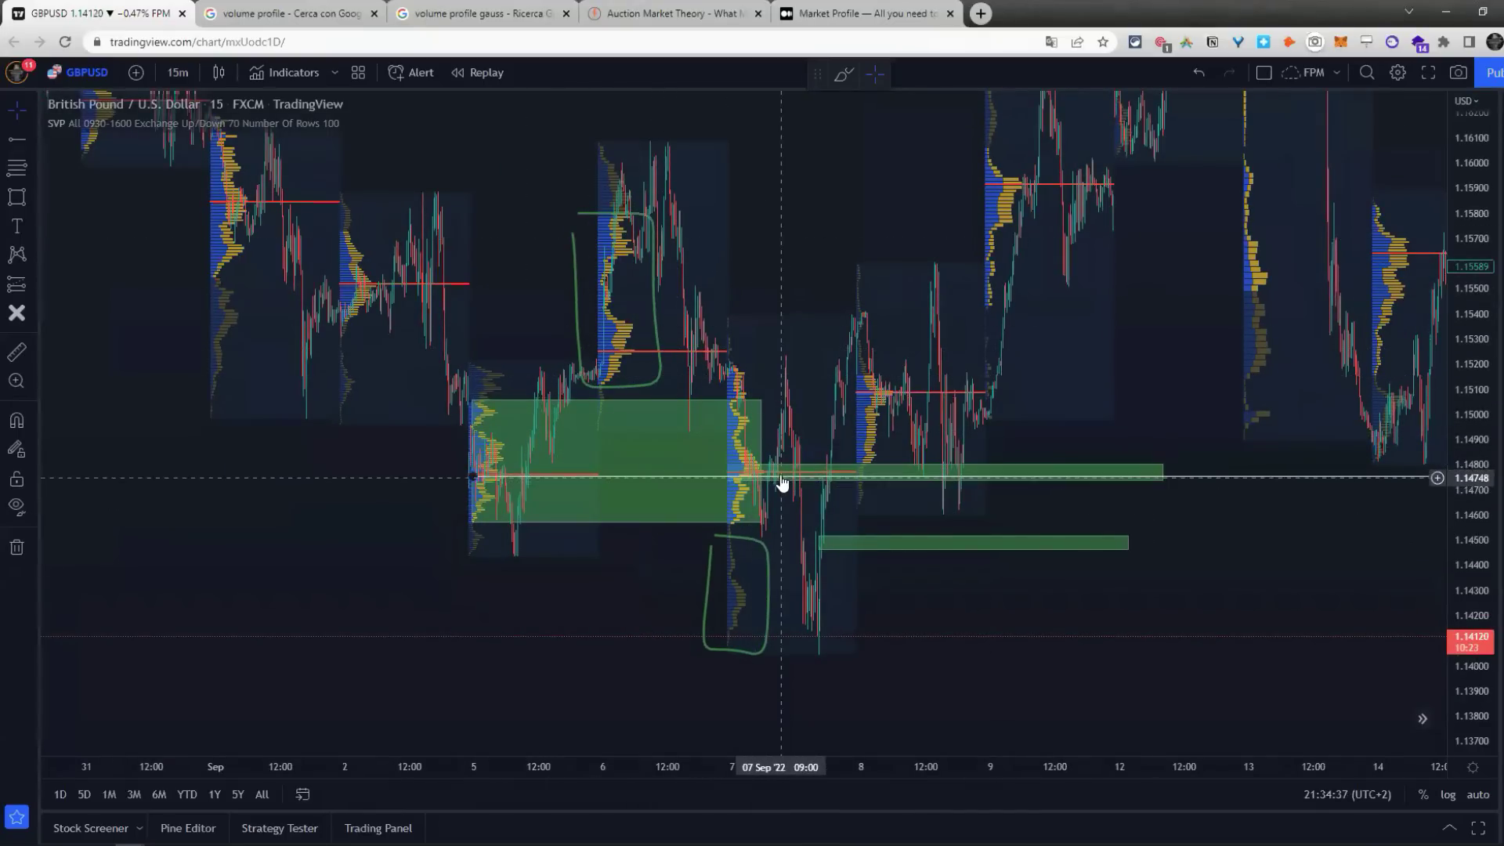
left_click(823, 647)
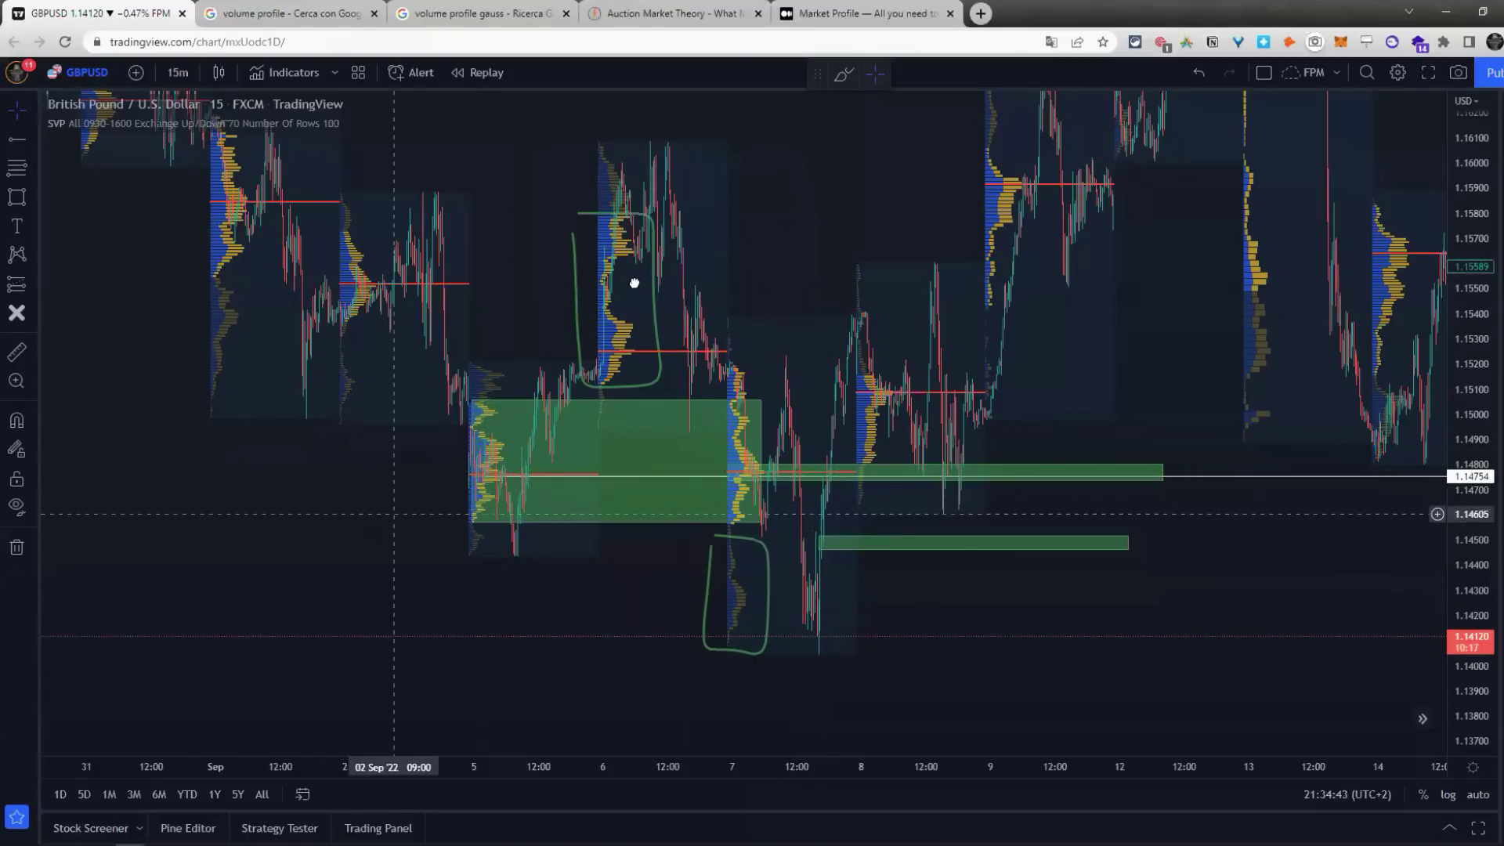
Step: Sketch a white V of trend lines with a short horizontal line beside it
left_click_drag(634, 282, 920, 74)
left_click(30, 137)
left_click(90, 138)
left_click(587, 526)
left_click(611, 596)
left_click(645, 453)
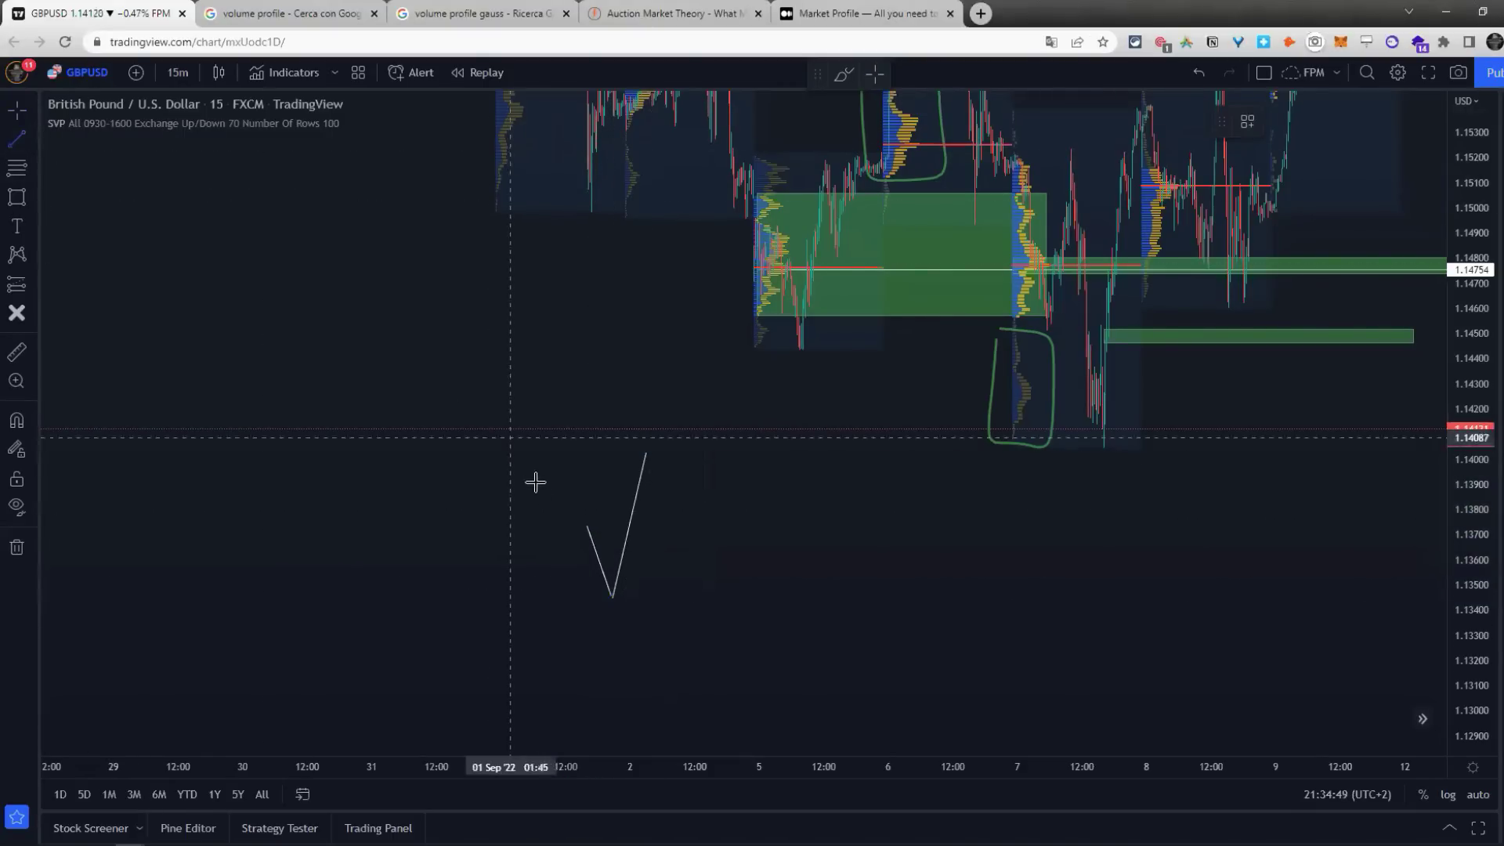
left_click(614, 529)
left_click_drag(486, 510, 422, 525)
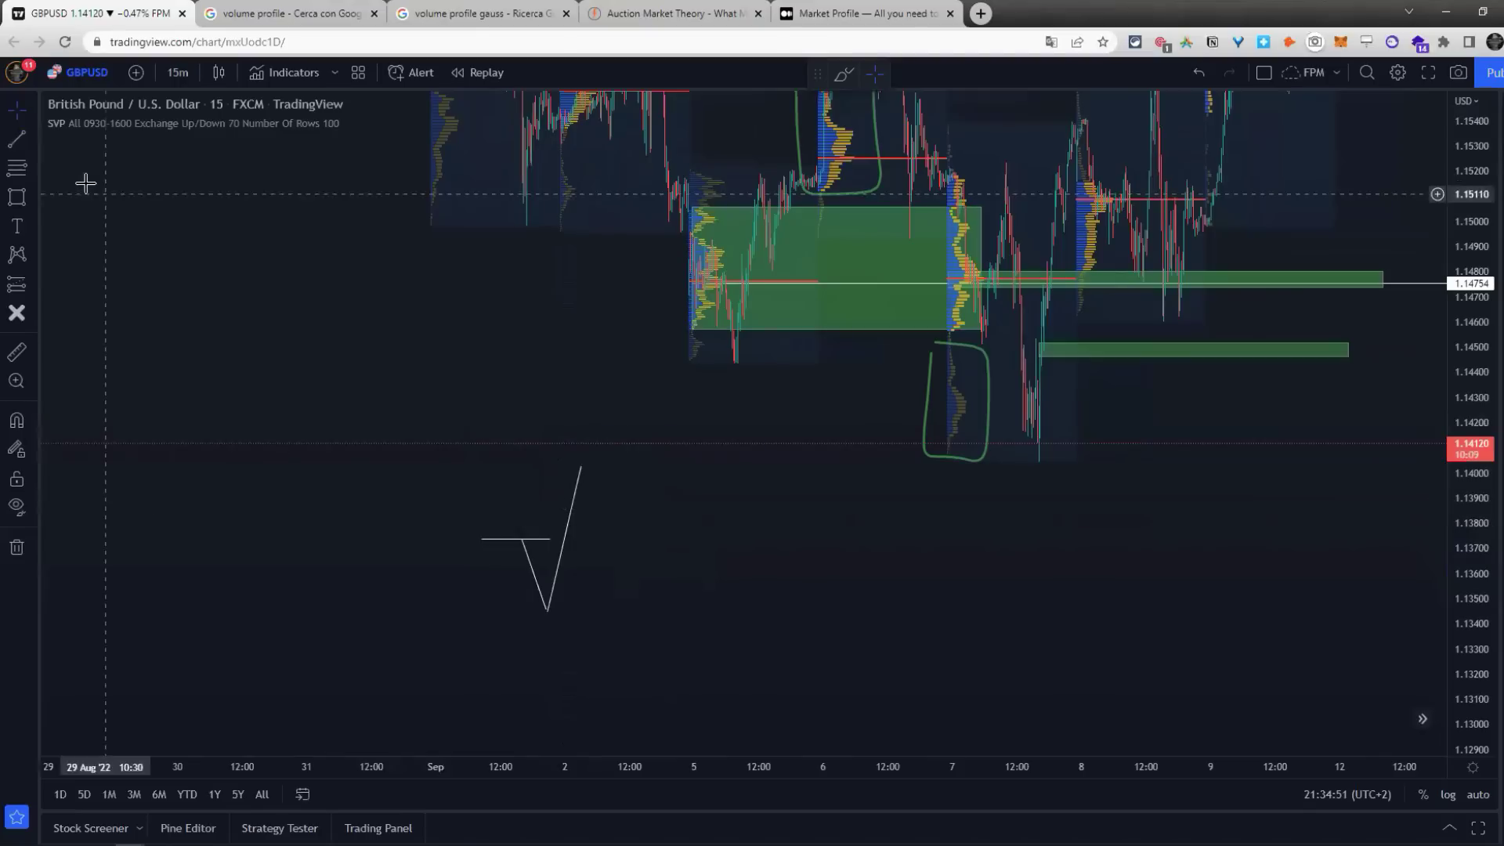
Step: Brush green circles around the V's low and the top of its rising leg
left_click(32, 202)
left_click(86, 197)
mouse_move(544, 608)
left_mouse_down()
mouse_move(527, 615)
mouse_move(556, 611)
left_mouse_up()
left_click_drag(594, 467, 604, 460)
Step: Draw a falling line from the V's top and a vertical drop line below its right leg
left_click(16, 139)
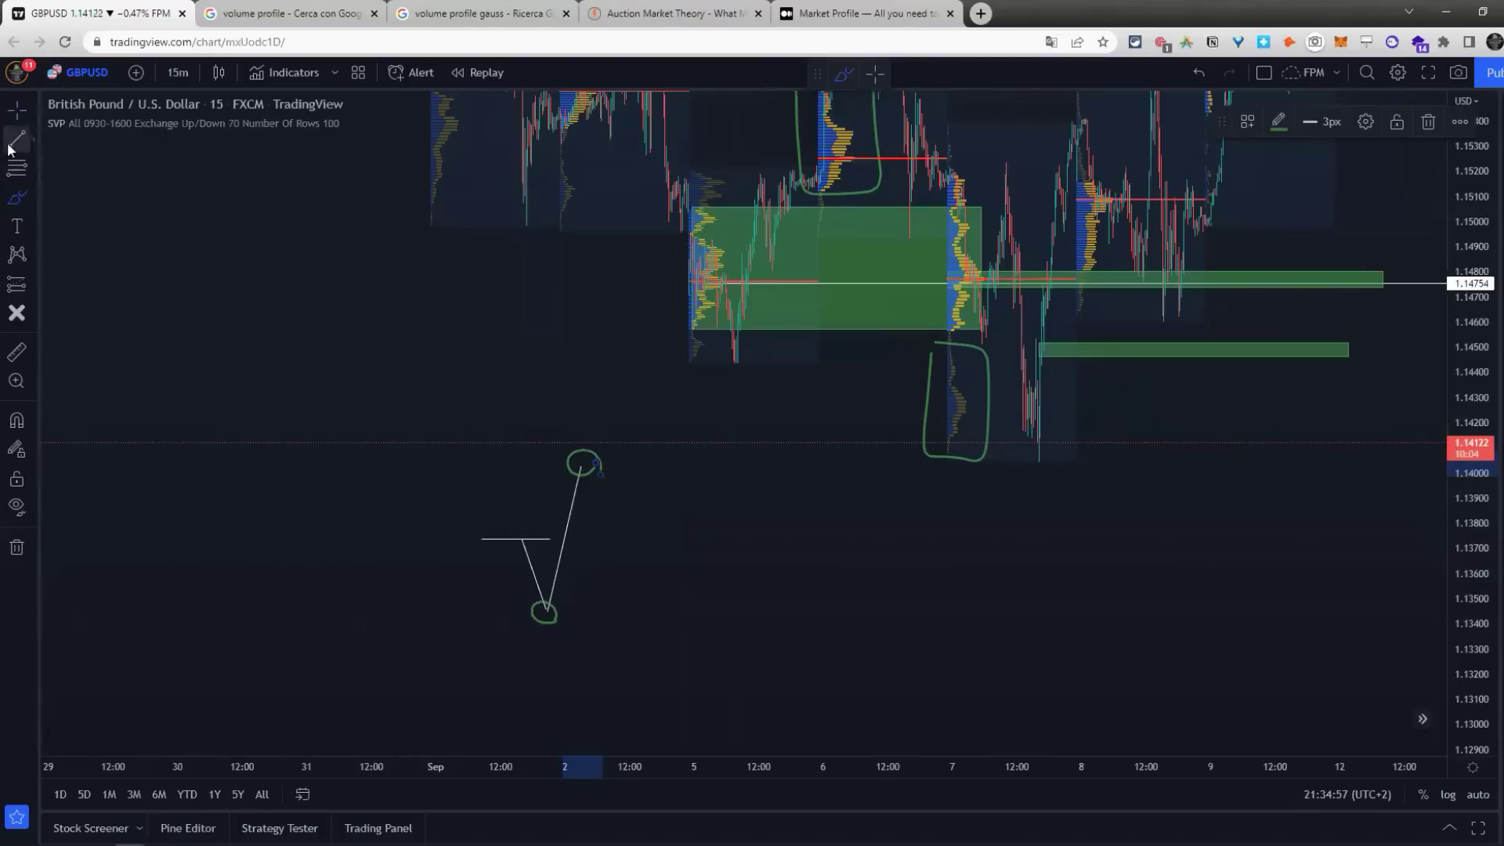
left_click(580, 464)
left_click(618, 584)
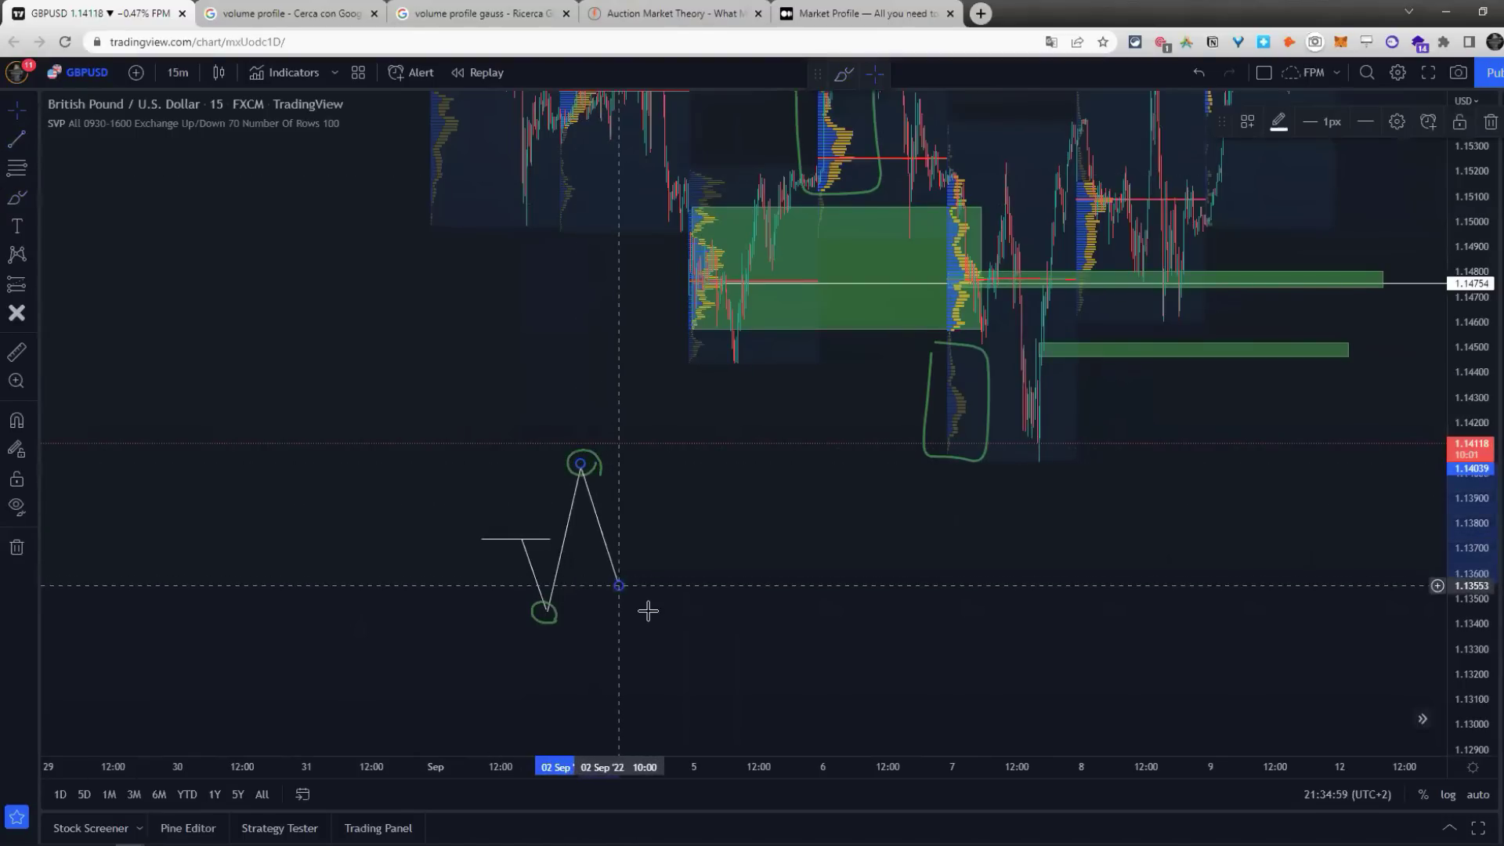
left_click(619, 586)
left_click(619, 650)
Step: Draw a green zone rectangle from the V's low to the right
left_click(32, 198)
left_click(96, 262)
left_click(550, 604)
left_click(689, 586)
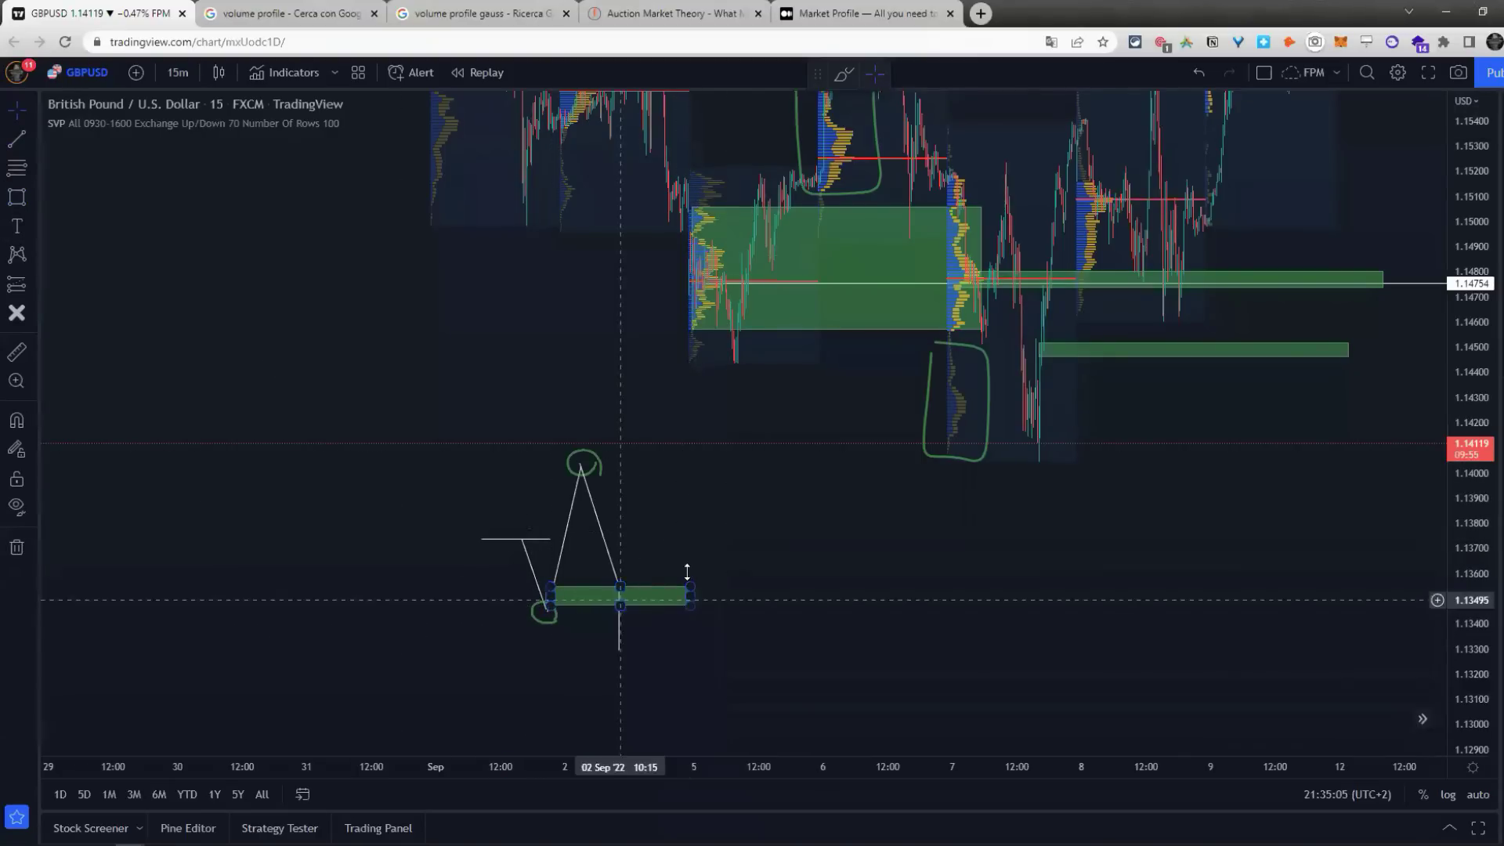
left_click(812, 482)
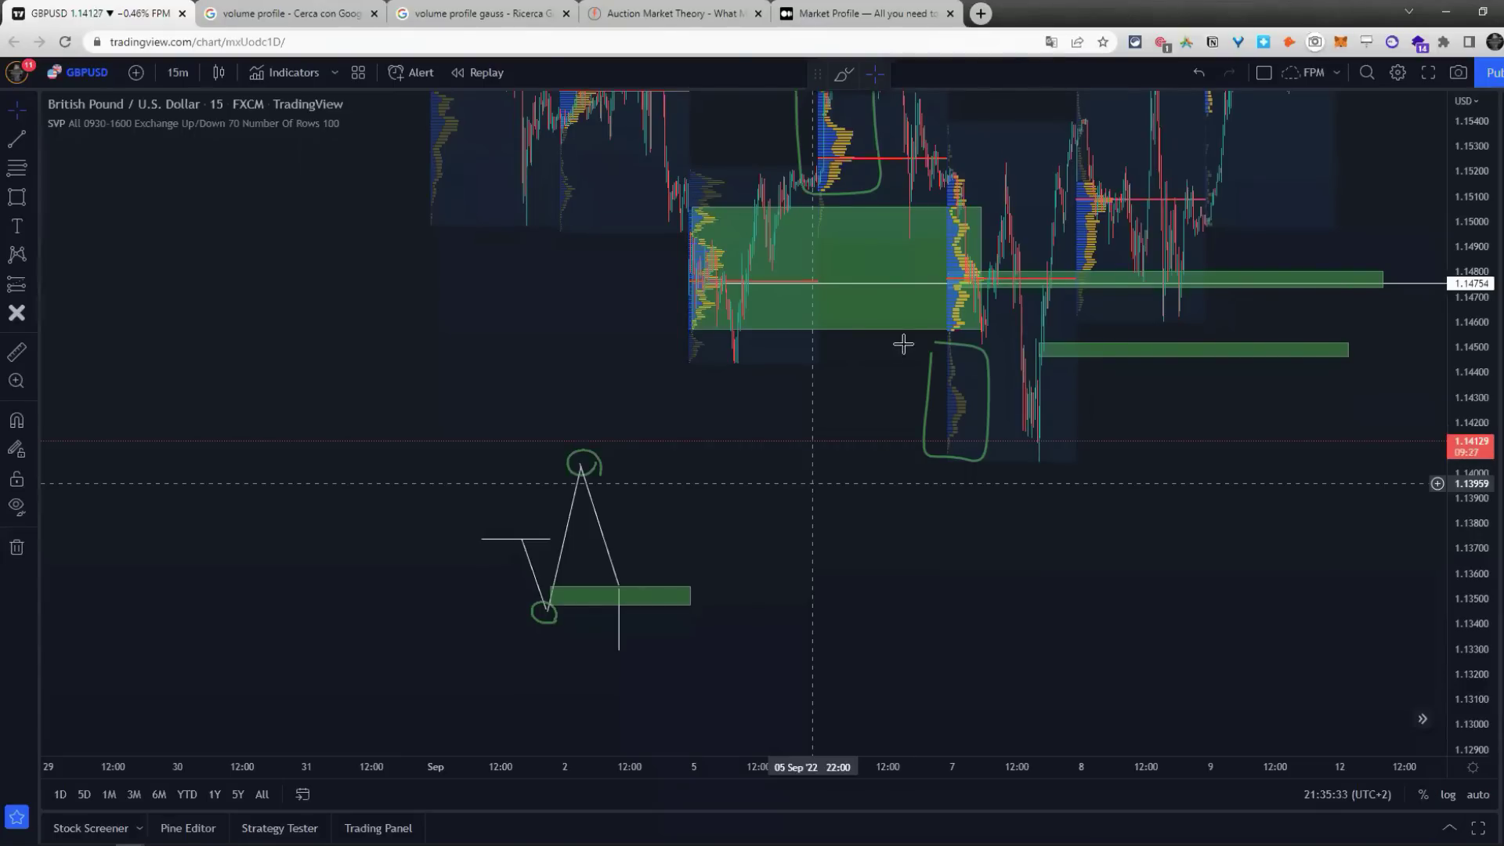
Step: Pan the chart toward September, then hide the drawings and the session volume profiles
left_click_drag(866, 353, 618, 613)
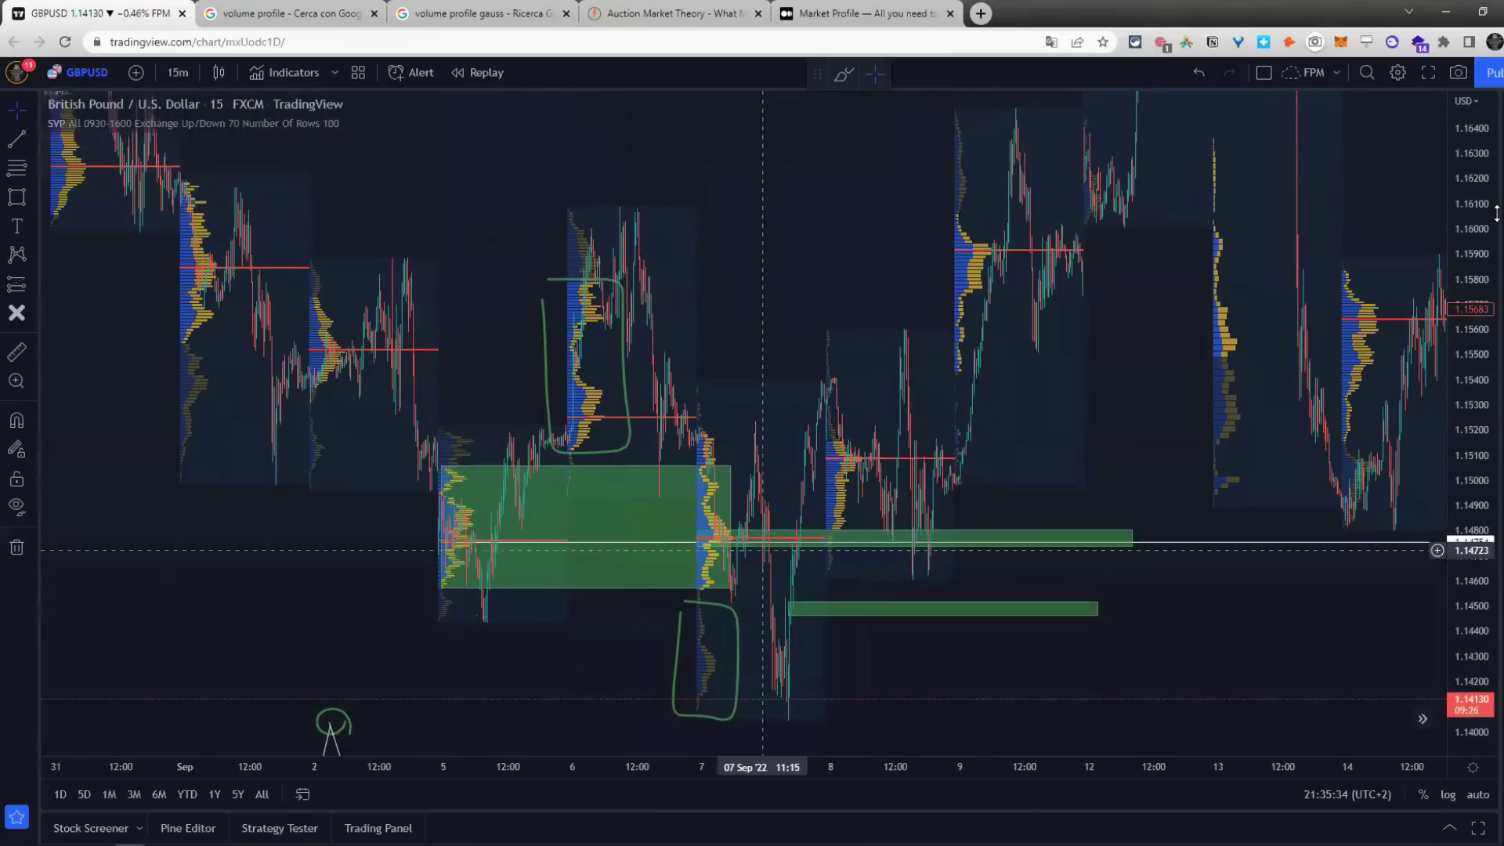
scroll(970, 228, "down", 3)
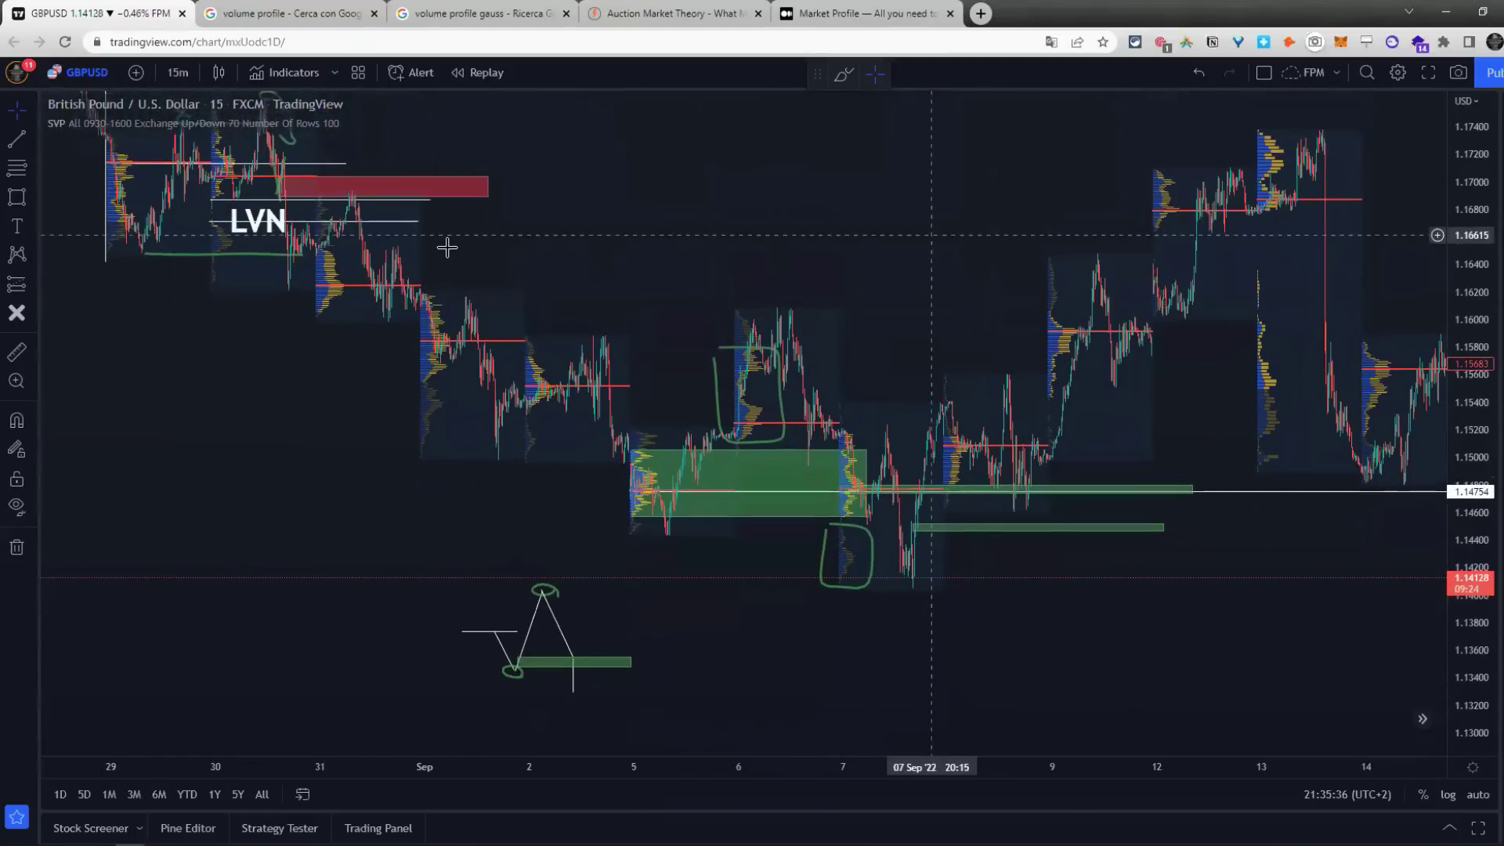
scroll(446, 248, "right", 10)
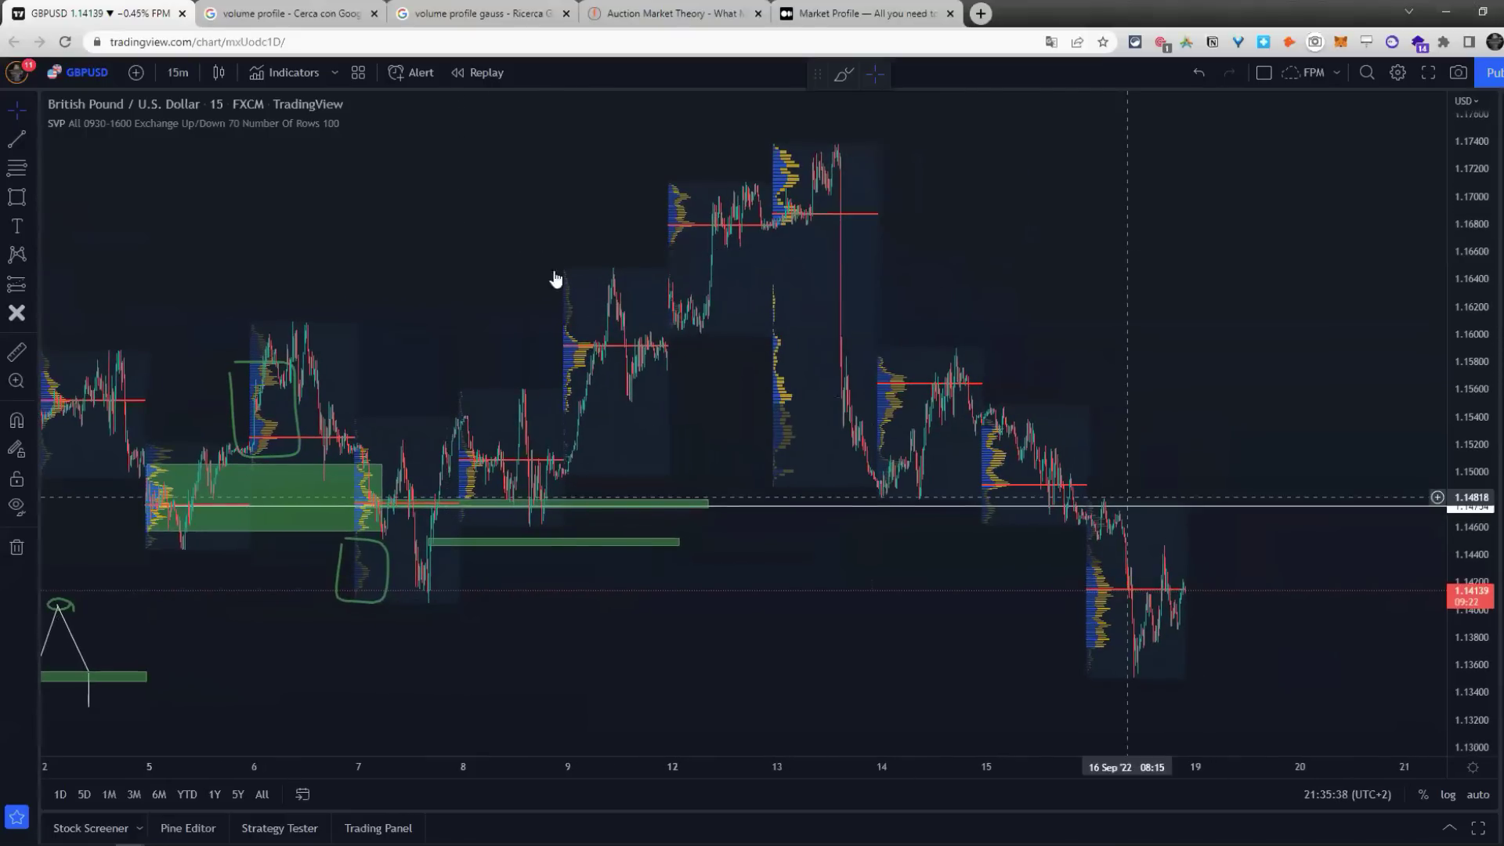
left_click_drag(637, 467, 899, 648)
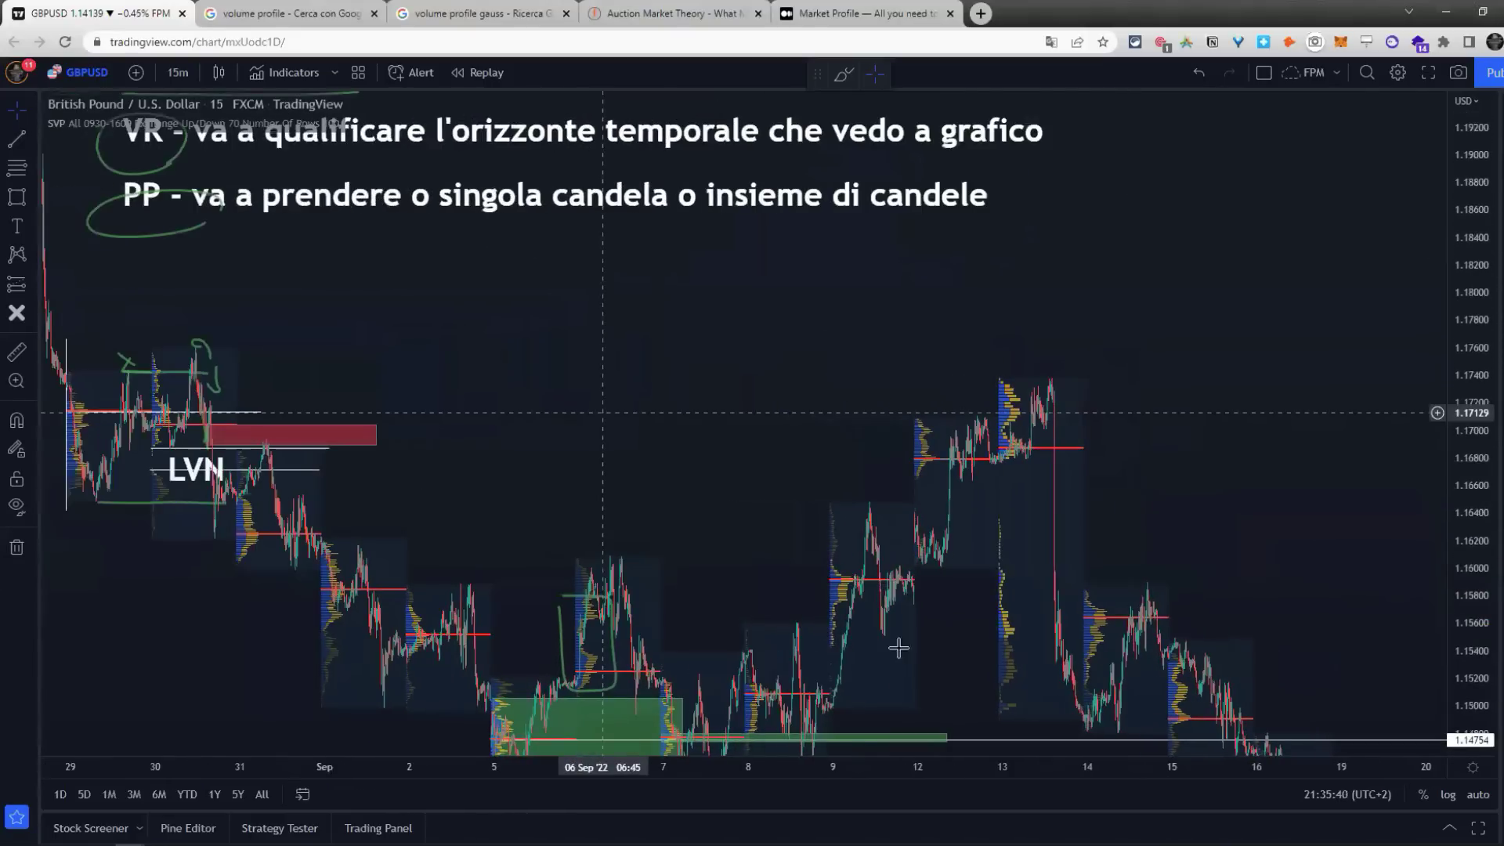
scroll(899, 647, "down", 2)
key("ctrl+alt+h")
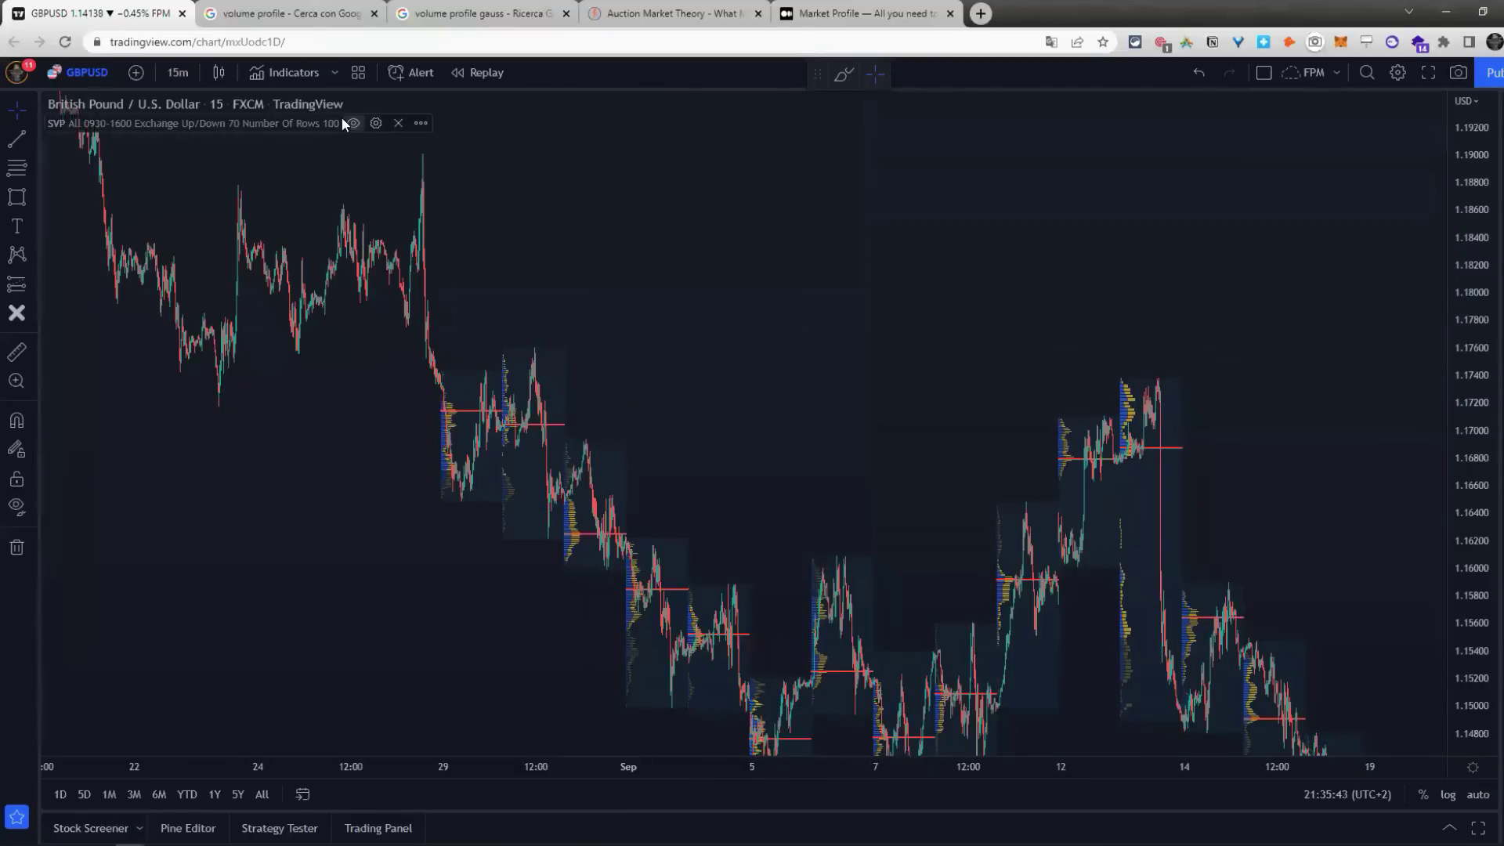
left_click(349, 123)
Step: Add the Visible Range Volume Profile indicator from the Volume profile technicals
left_click(269, 69)
left_click(497, 392)
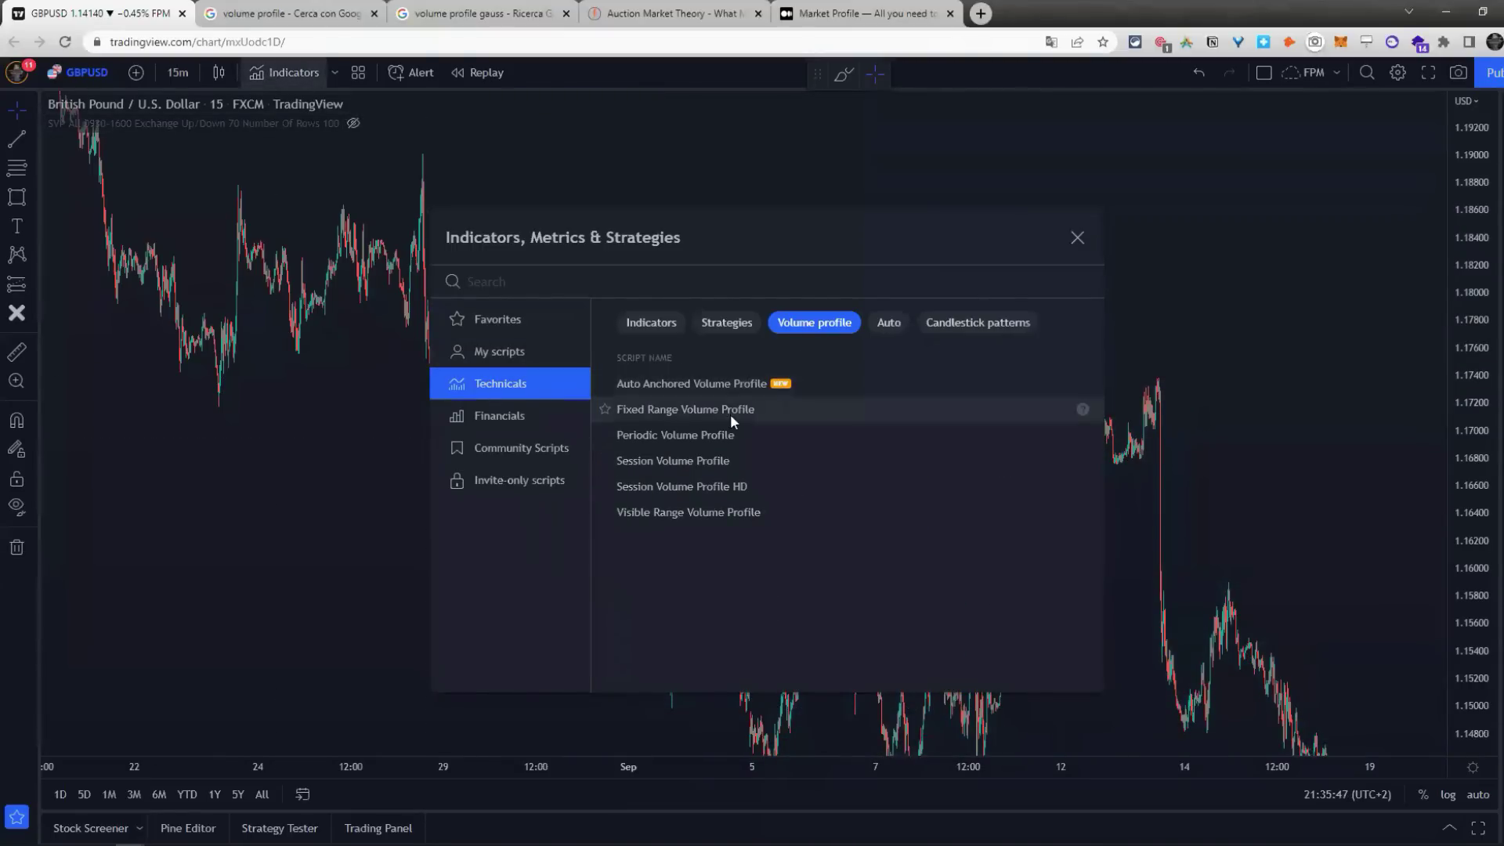
left_click(712, 513)
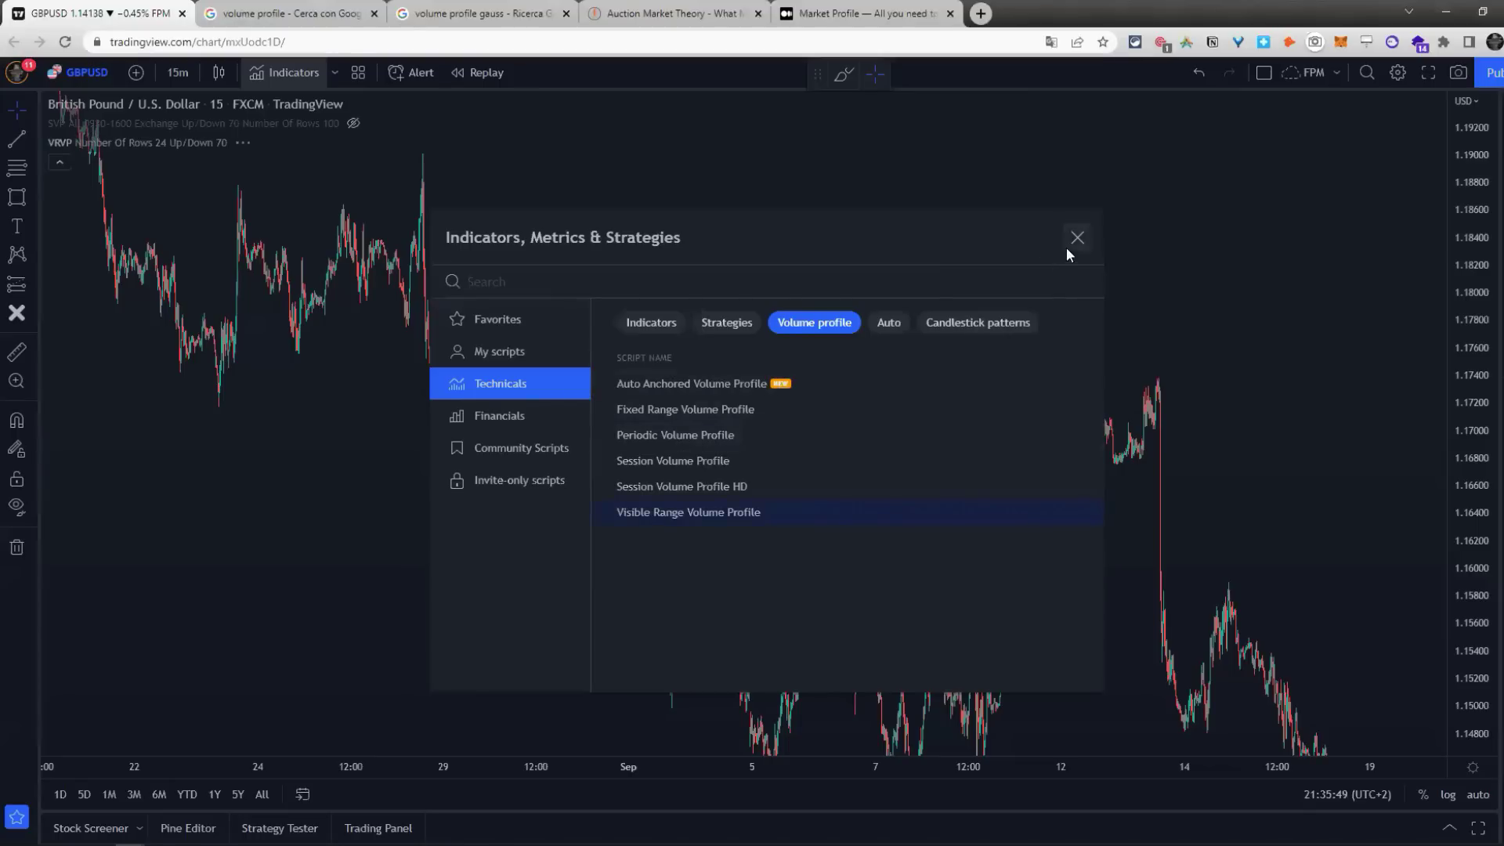
left_click(1078, 237)
scroll(836, 232, "down", 5)
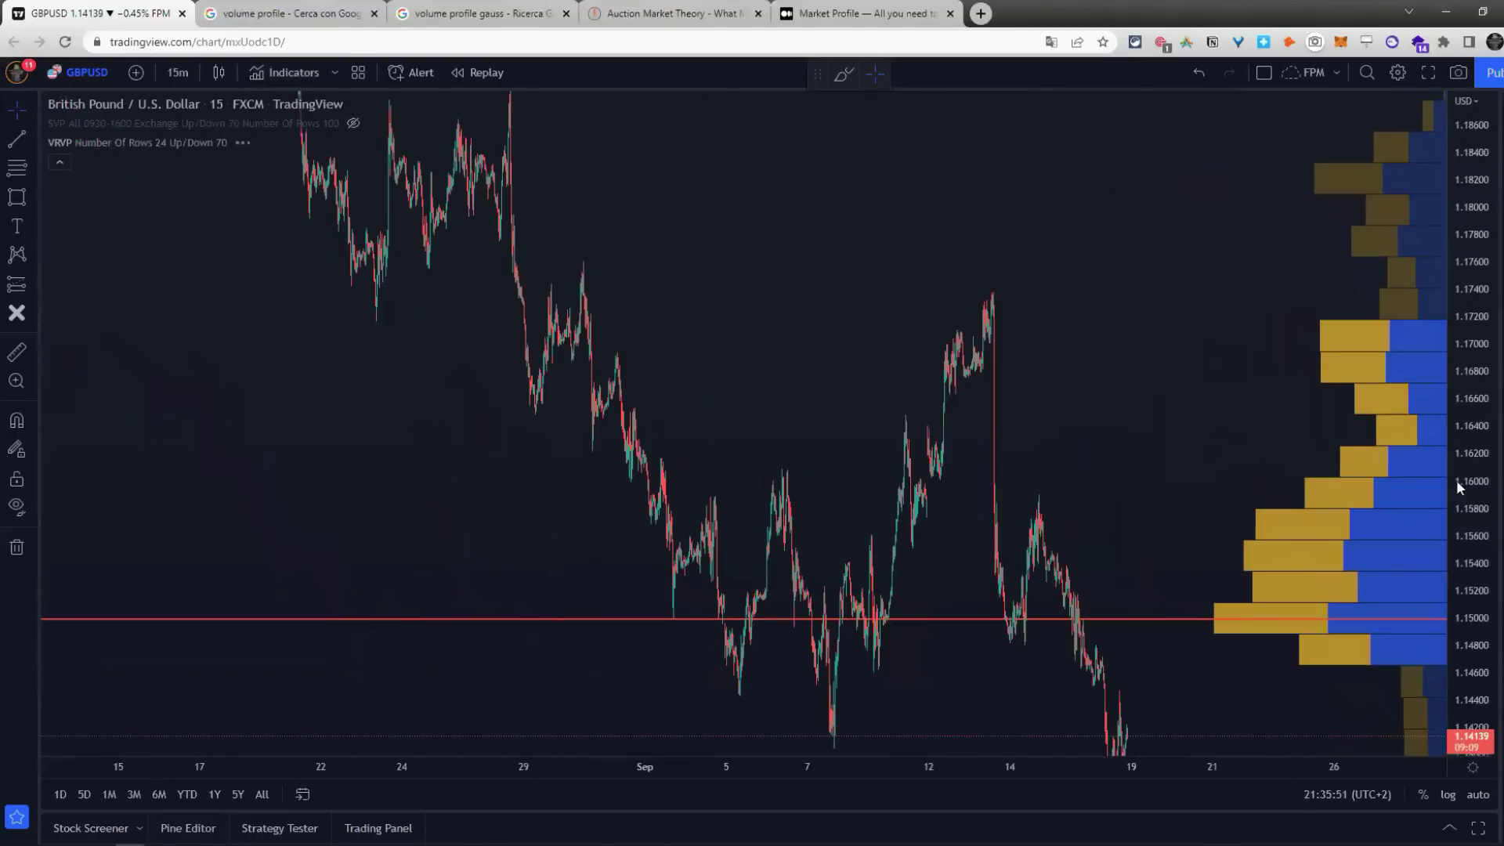
scroll(1102, 393, "down", 3)
left_click_drag(783, 305, 816, 361)
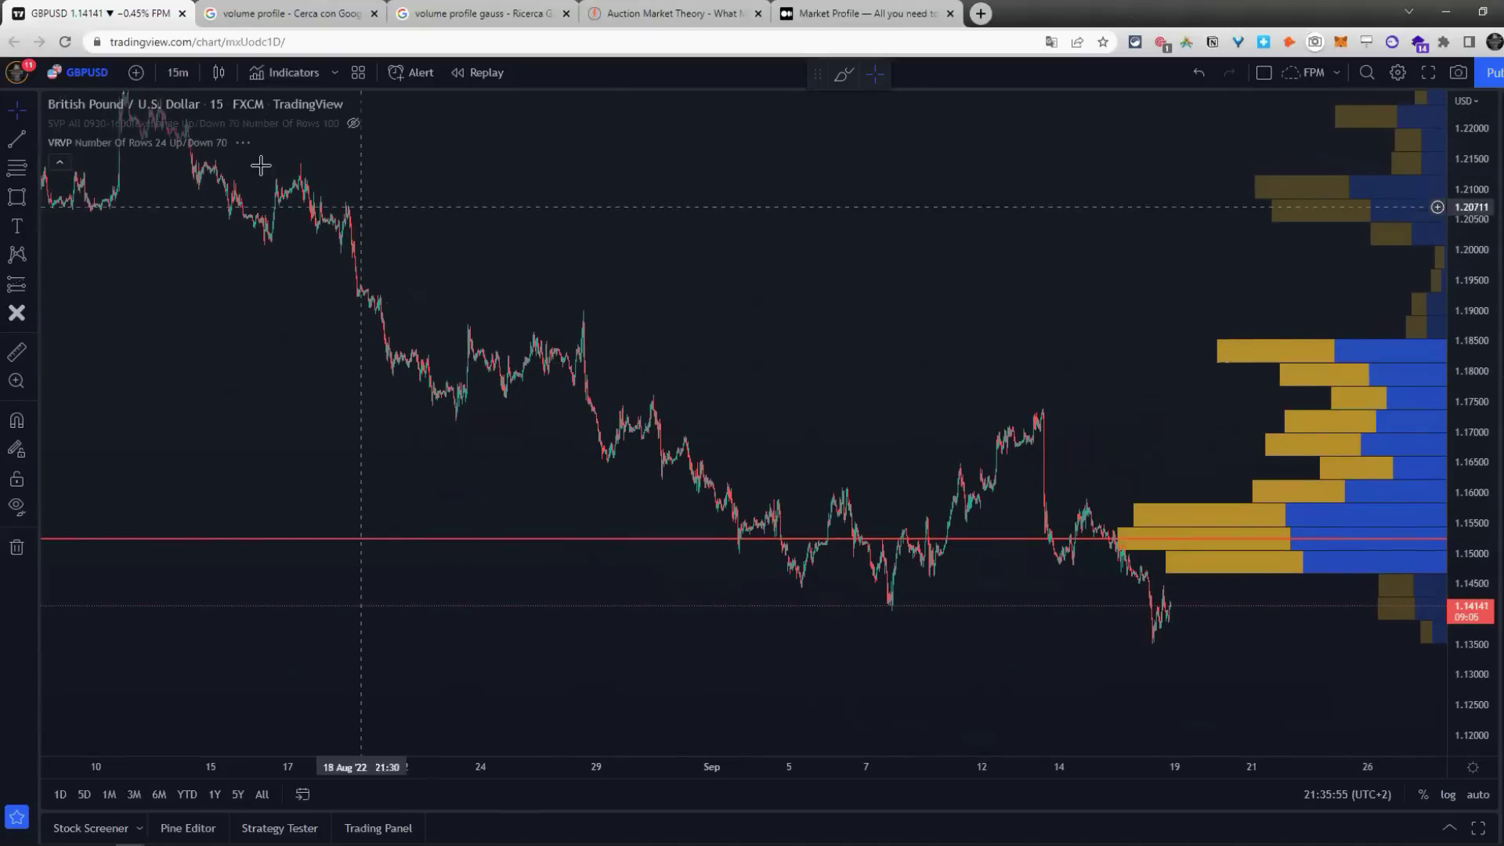
Step: Set the Visible Range Volume Profile's Row Size to 150
left_click(264, 142)
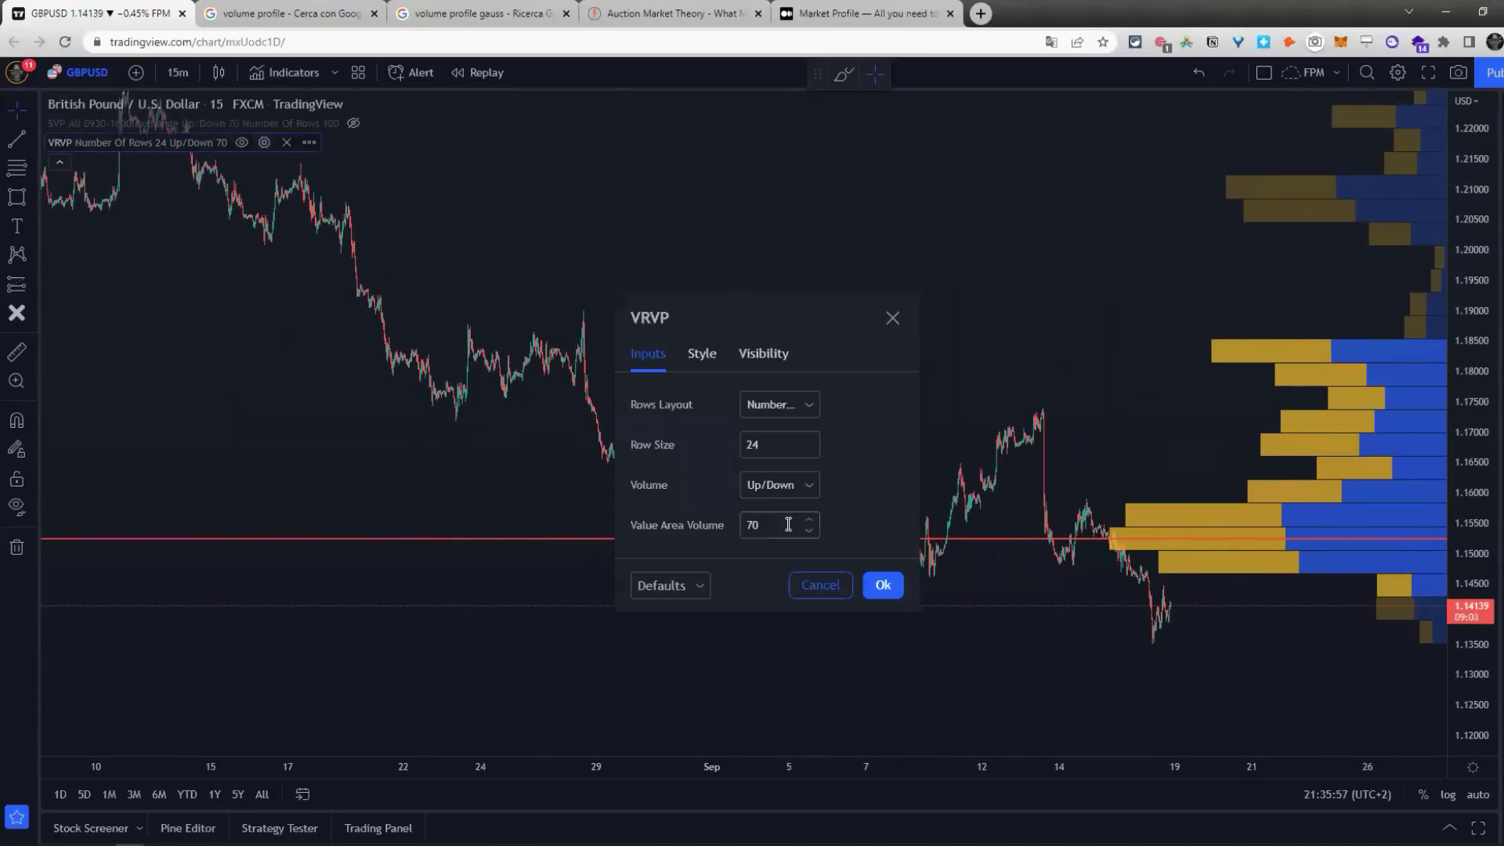
type("100")
left_click(883, 585)
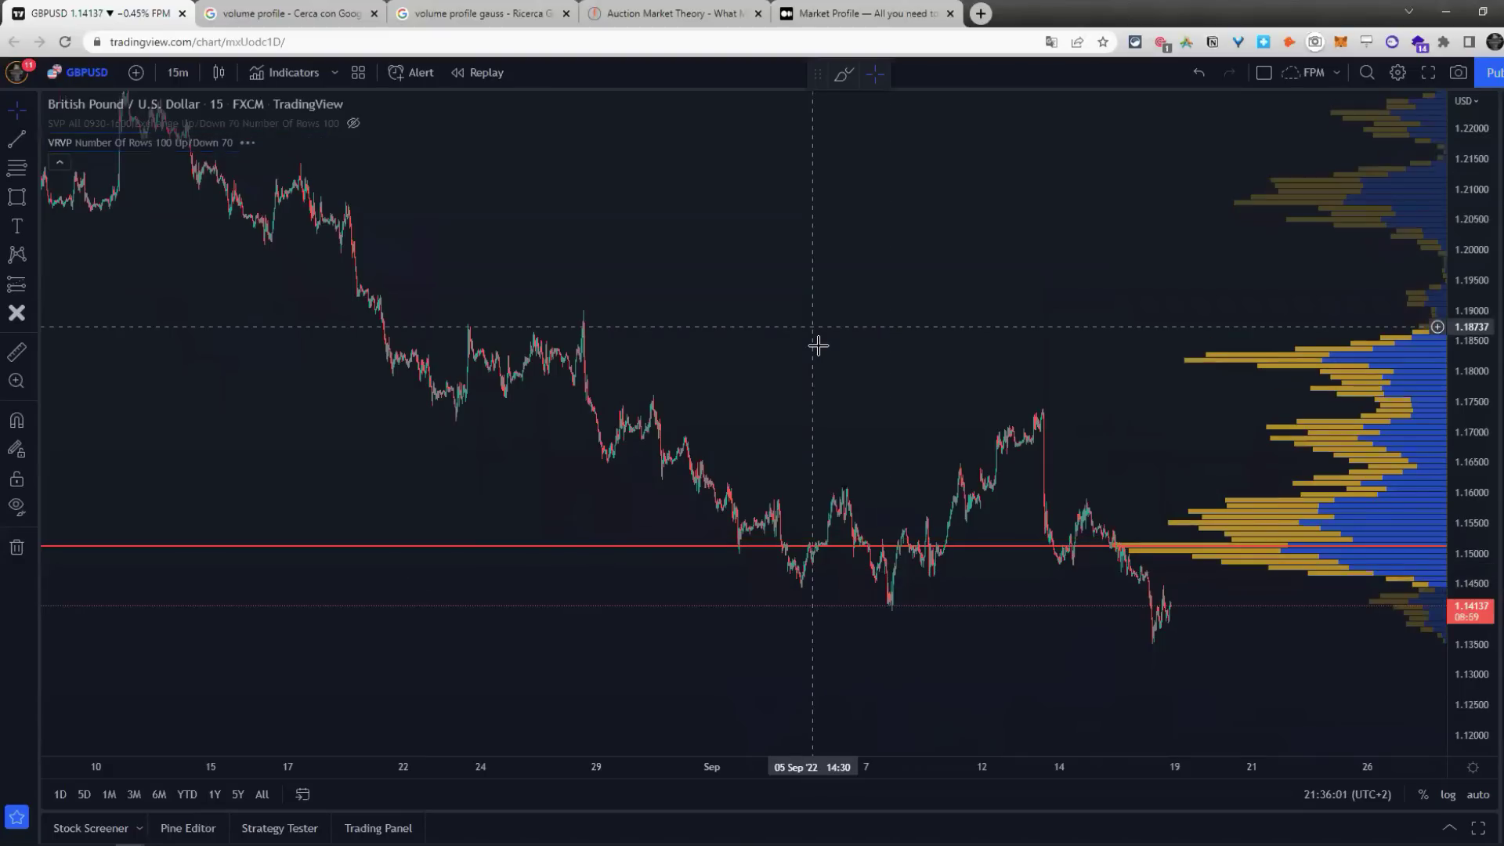
left_click(276, 143)
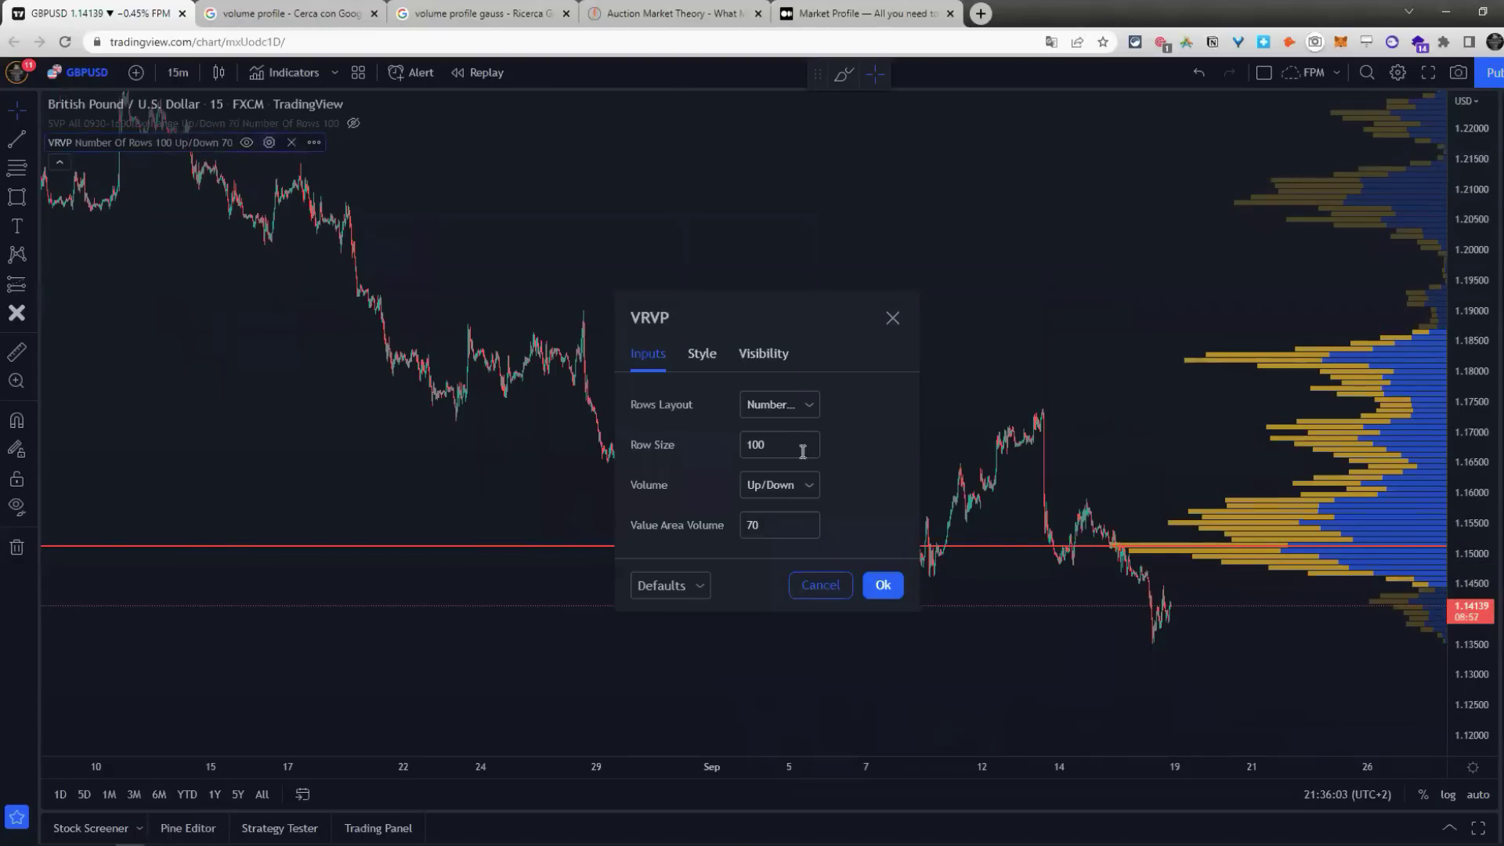
type("50")
left_click(891, 591)
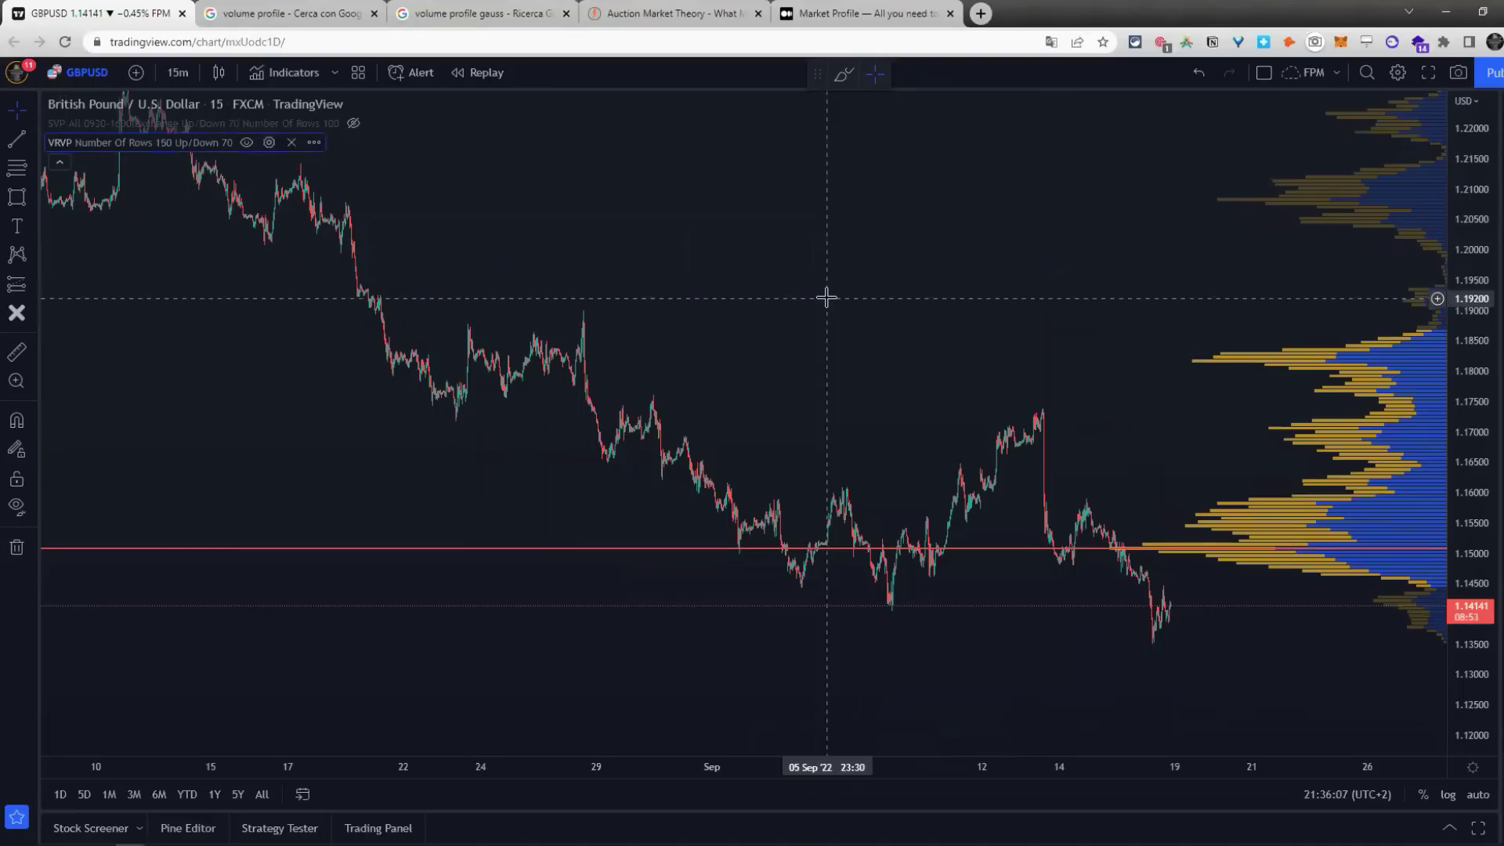
left_click(264, 143)
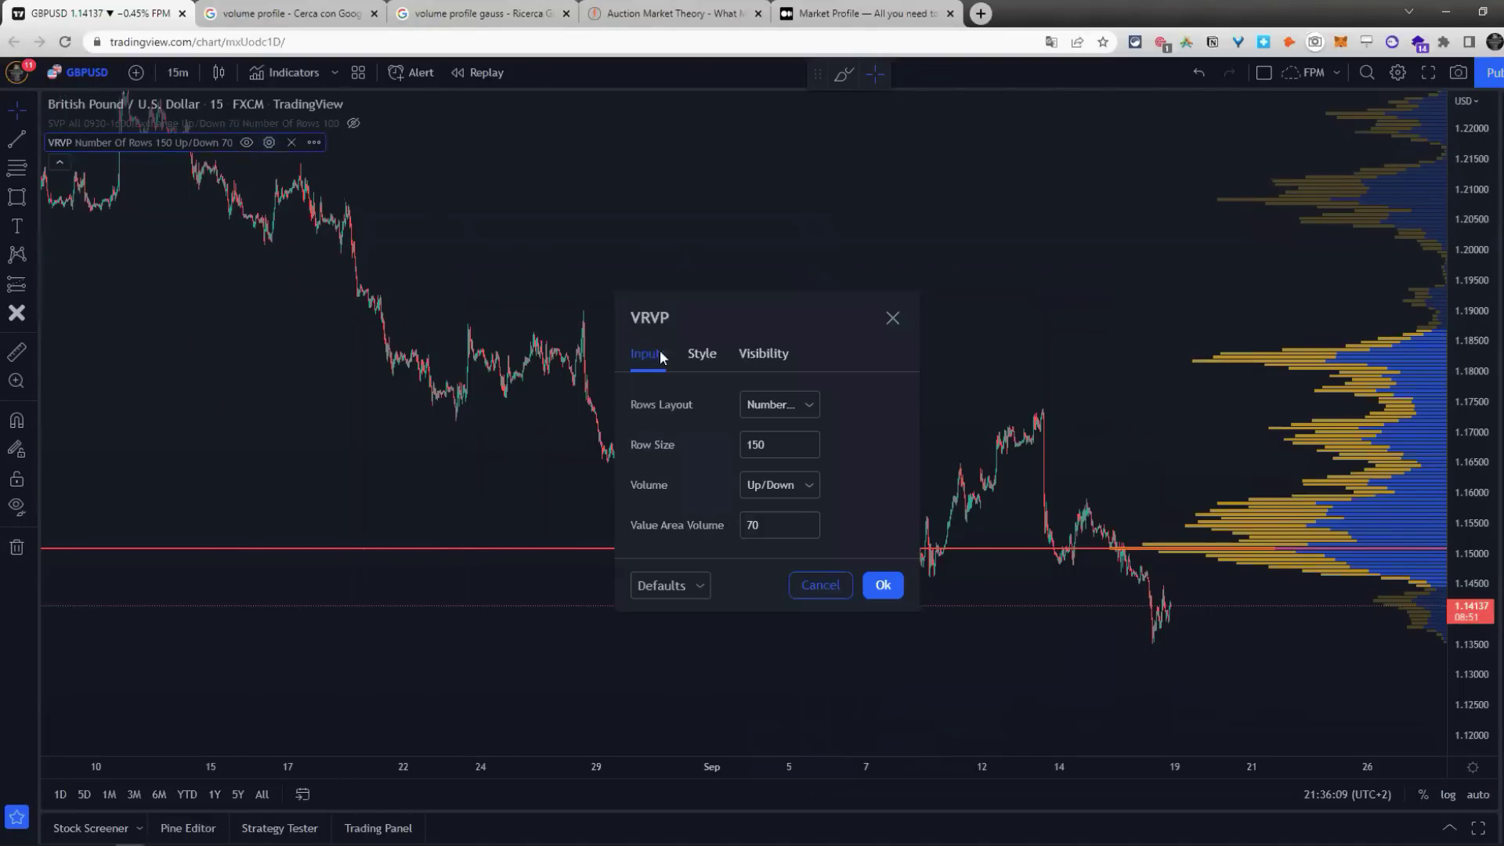
left_click(883, 585)
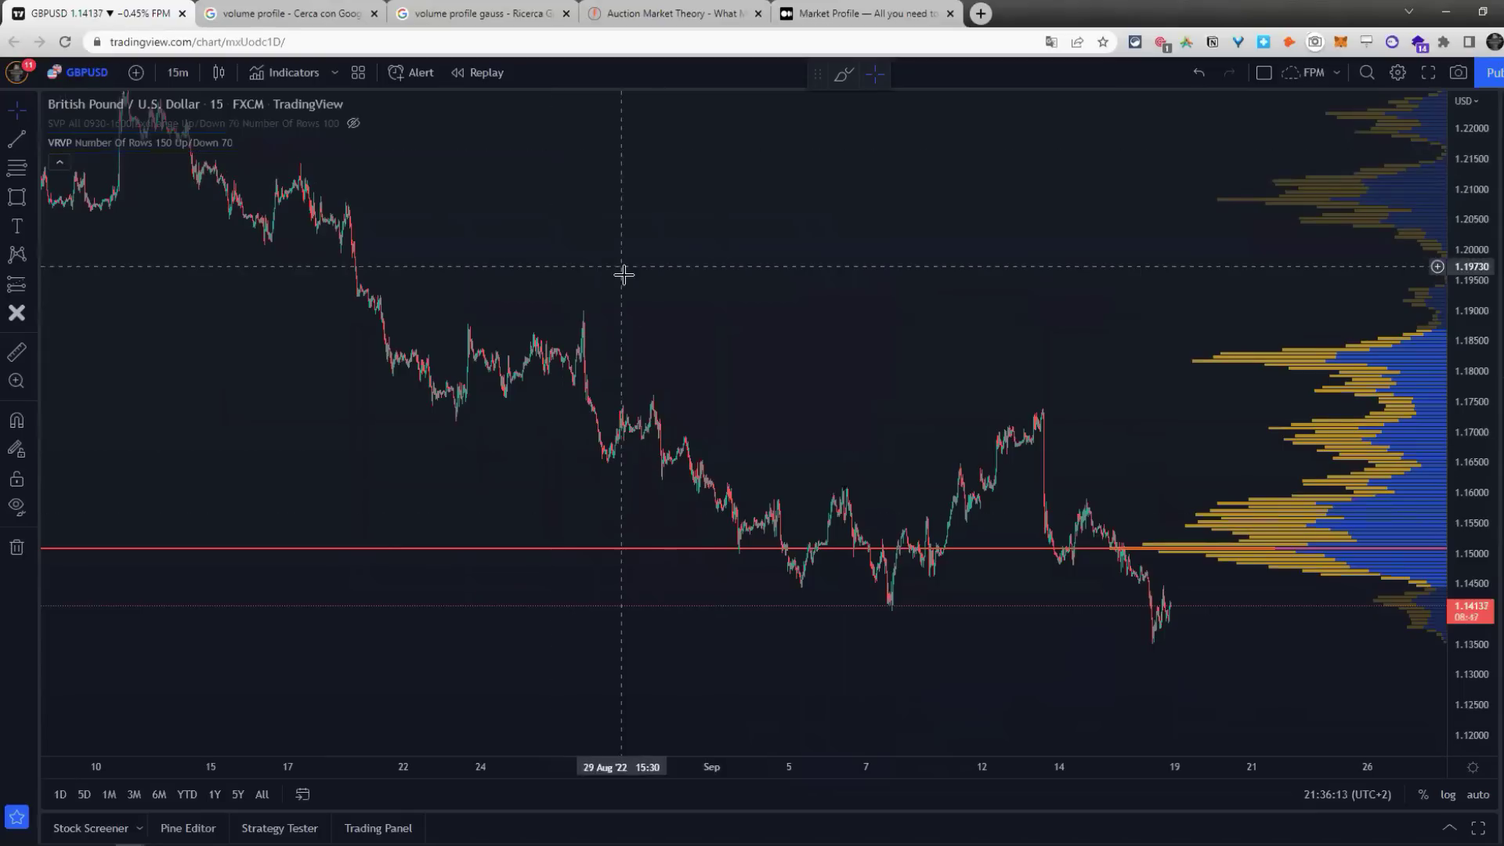
left_click(15, 196)
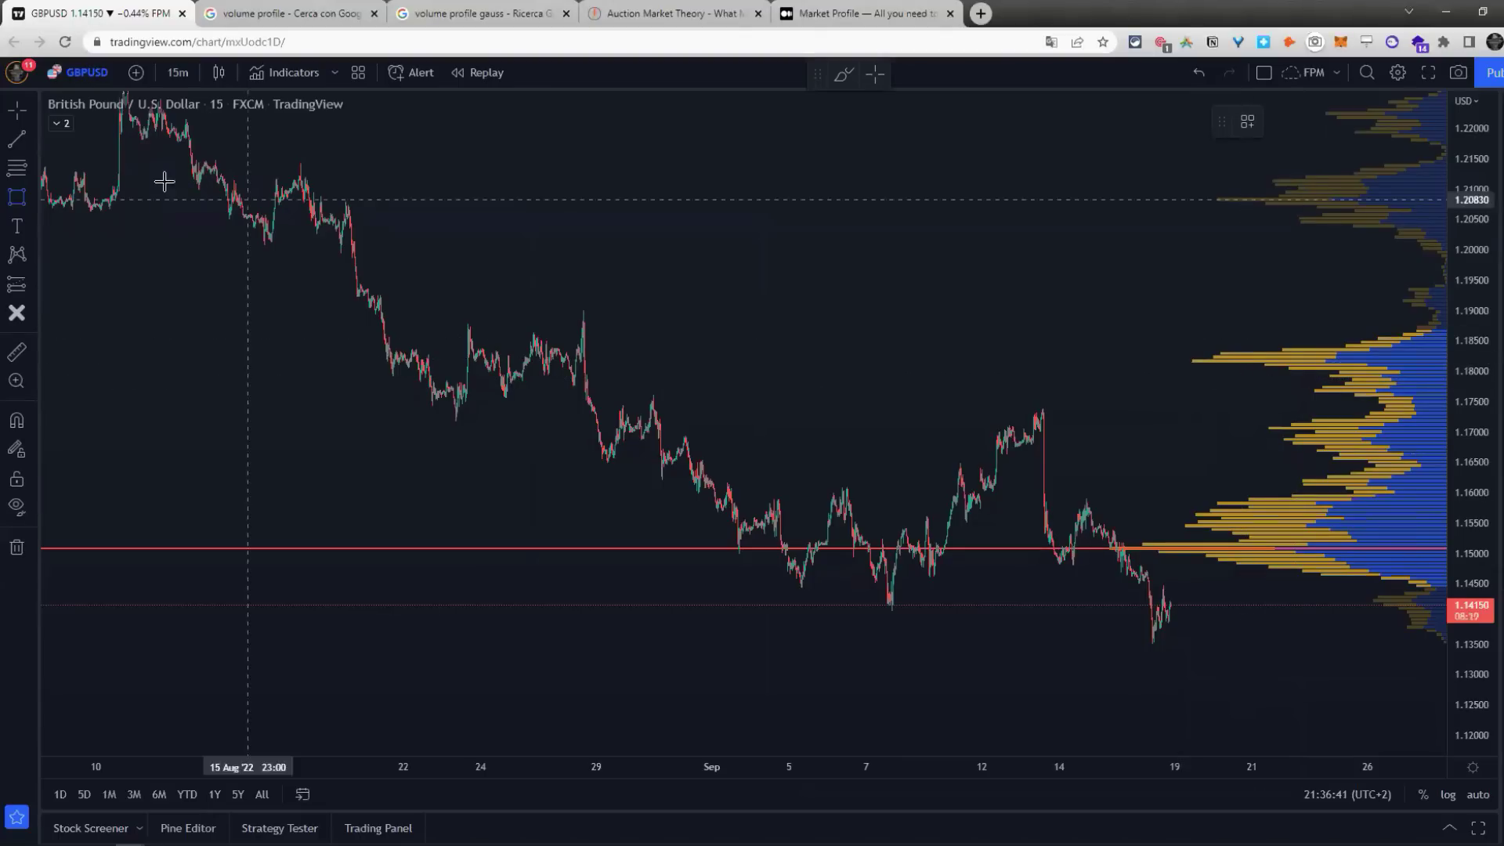
Step: Draw a horizontal trend line at about 1.1814 and a red box over the late-August spike candle
key("alt+t")
left_click_drag(1212, 361, 407, 362)
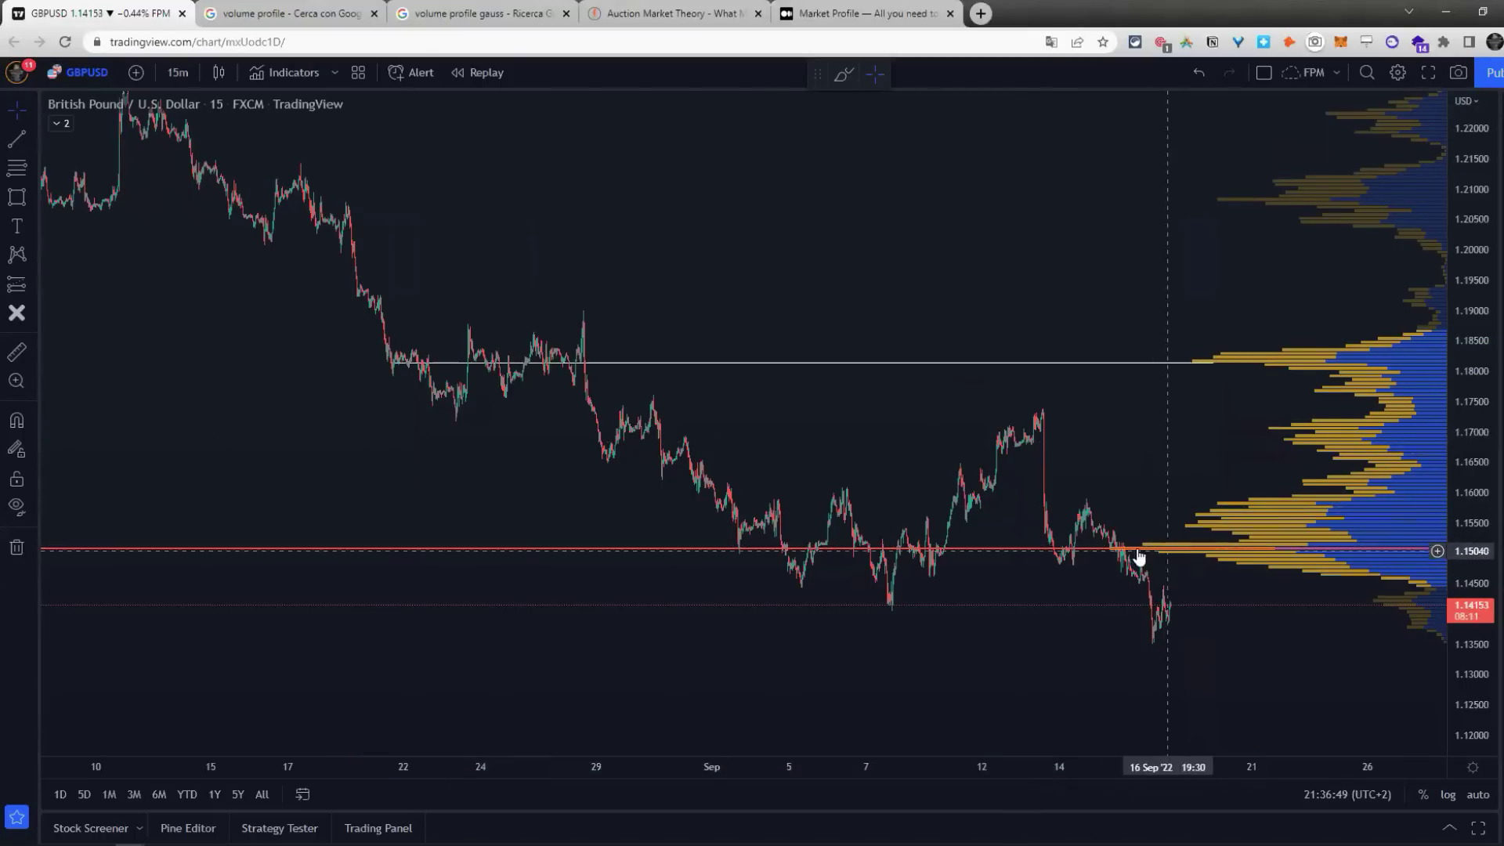
left_click(8, 196)
left_click_drag(577, 362, 590, 309)
left_click(1310, 121)
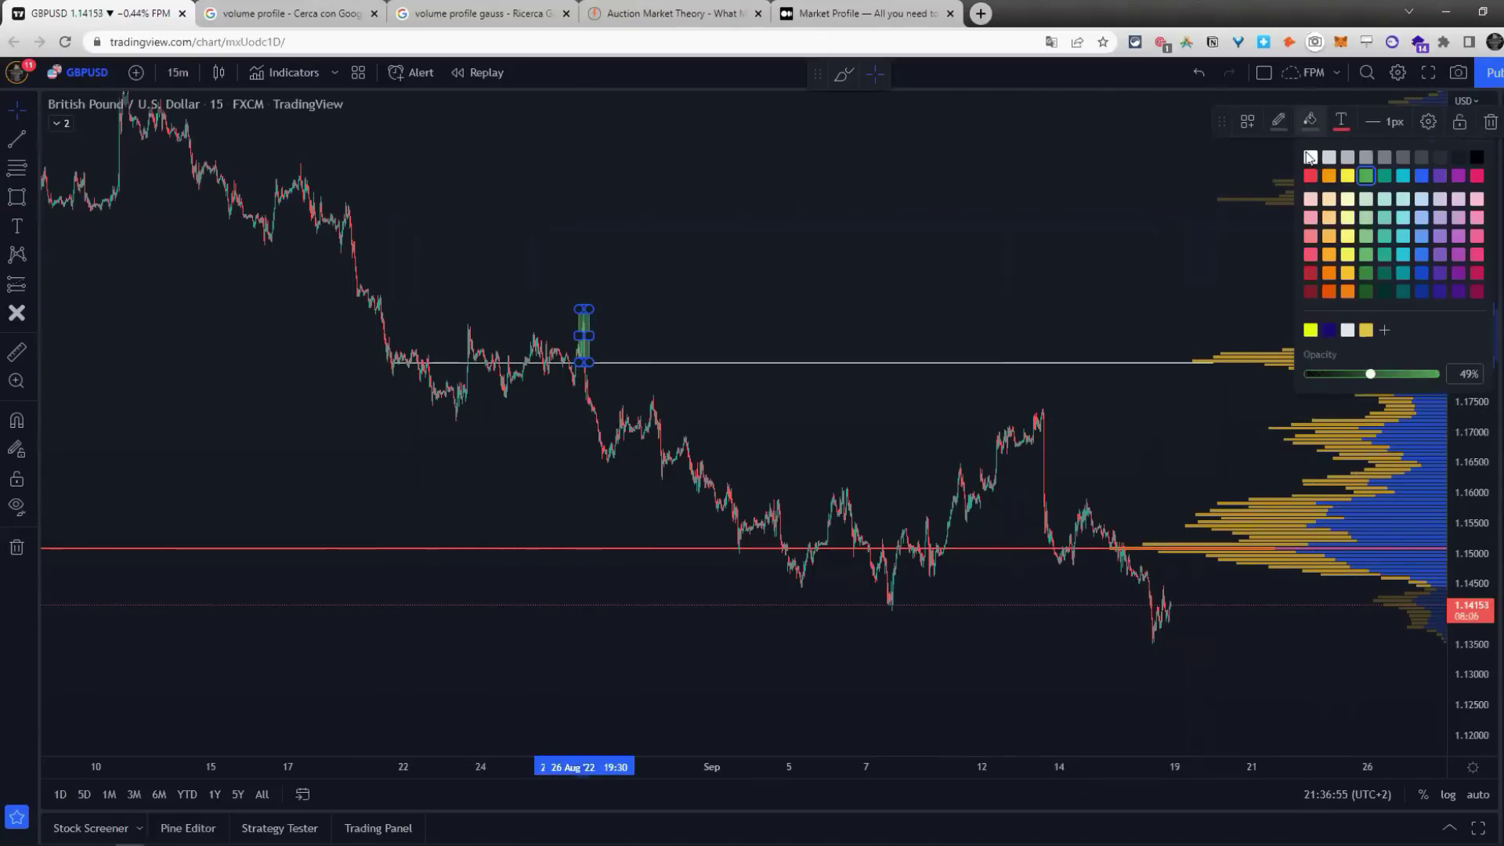
left_click(1012, 226)
Step: Add a short trend line below the level and a freehand brush path sketching price downward
left_click(16, 139)
left_click(715, 402)
left_click(739, 359)
left_click(31, 203)
left_click(78, 389)
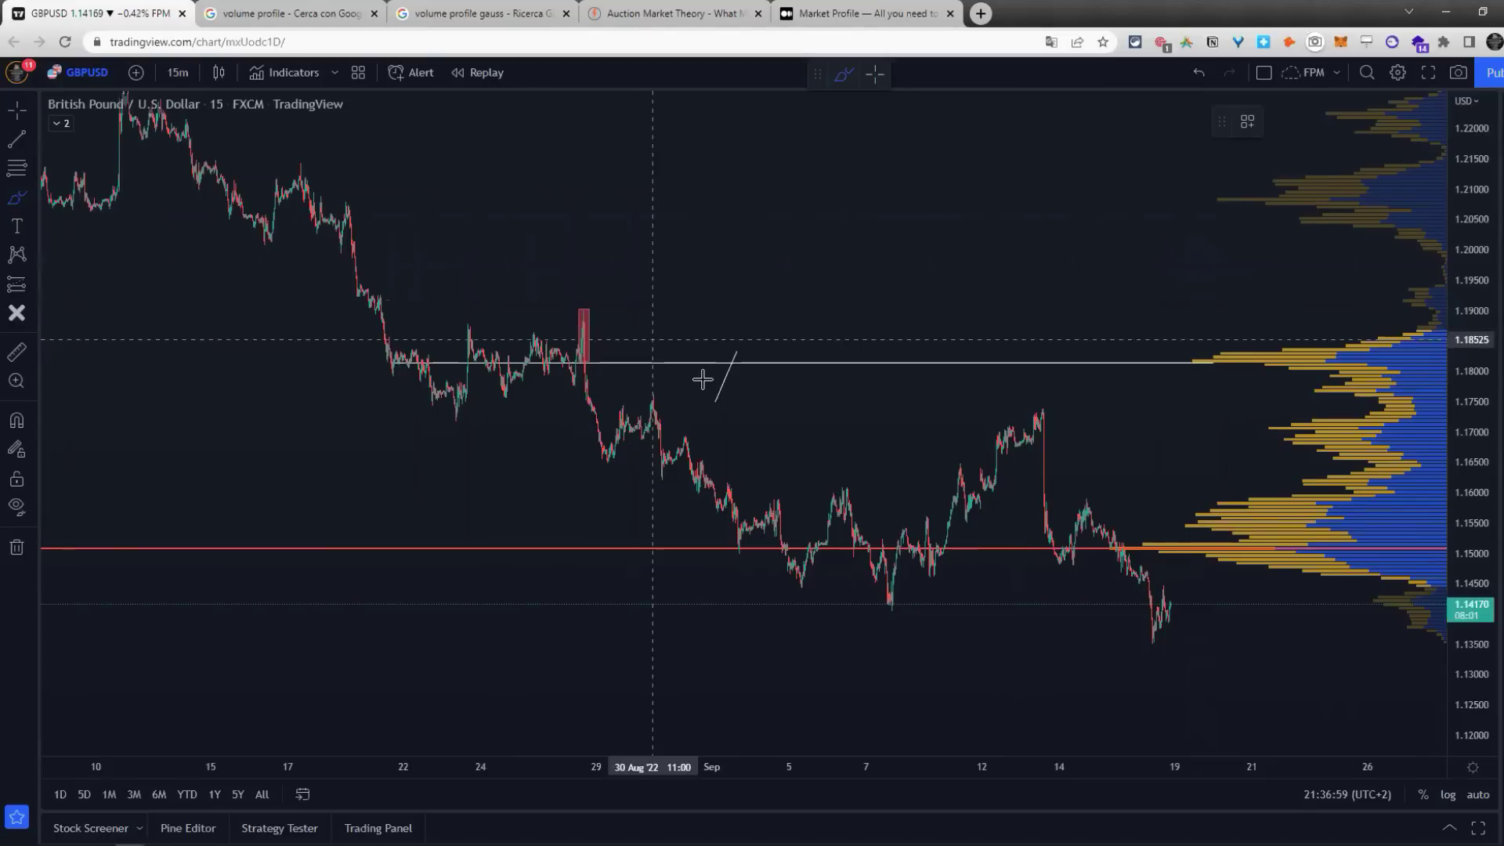
left_click(736, 352)
mouse_move(736, 352)
left_mouse_down()
mouse_move(754, 342)
mouse_move(798, 362)
mouse_move(832, 483)
left_mouse_up()
Step: Delete the brush stroke and the short trend line, then select the Horizontal Ray tool
right_click(811, 440)
left_click(850, 629)
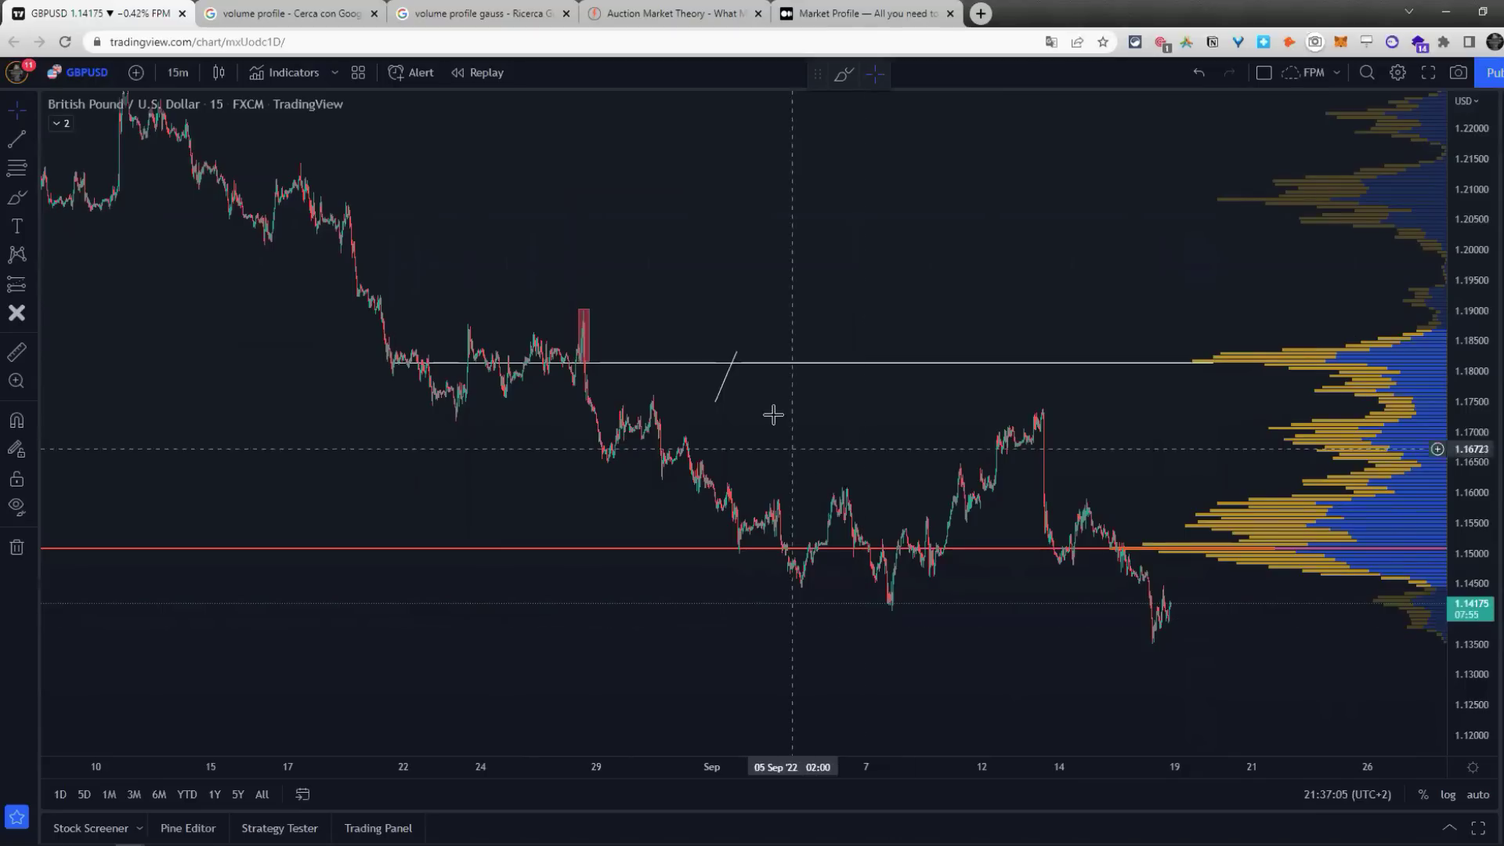
right_click(728, 378)
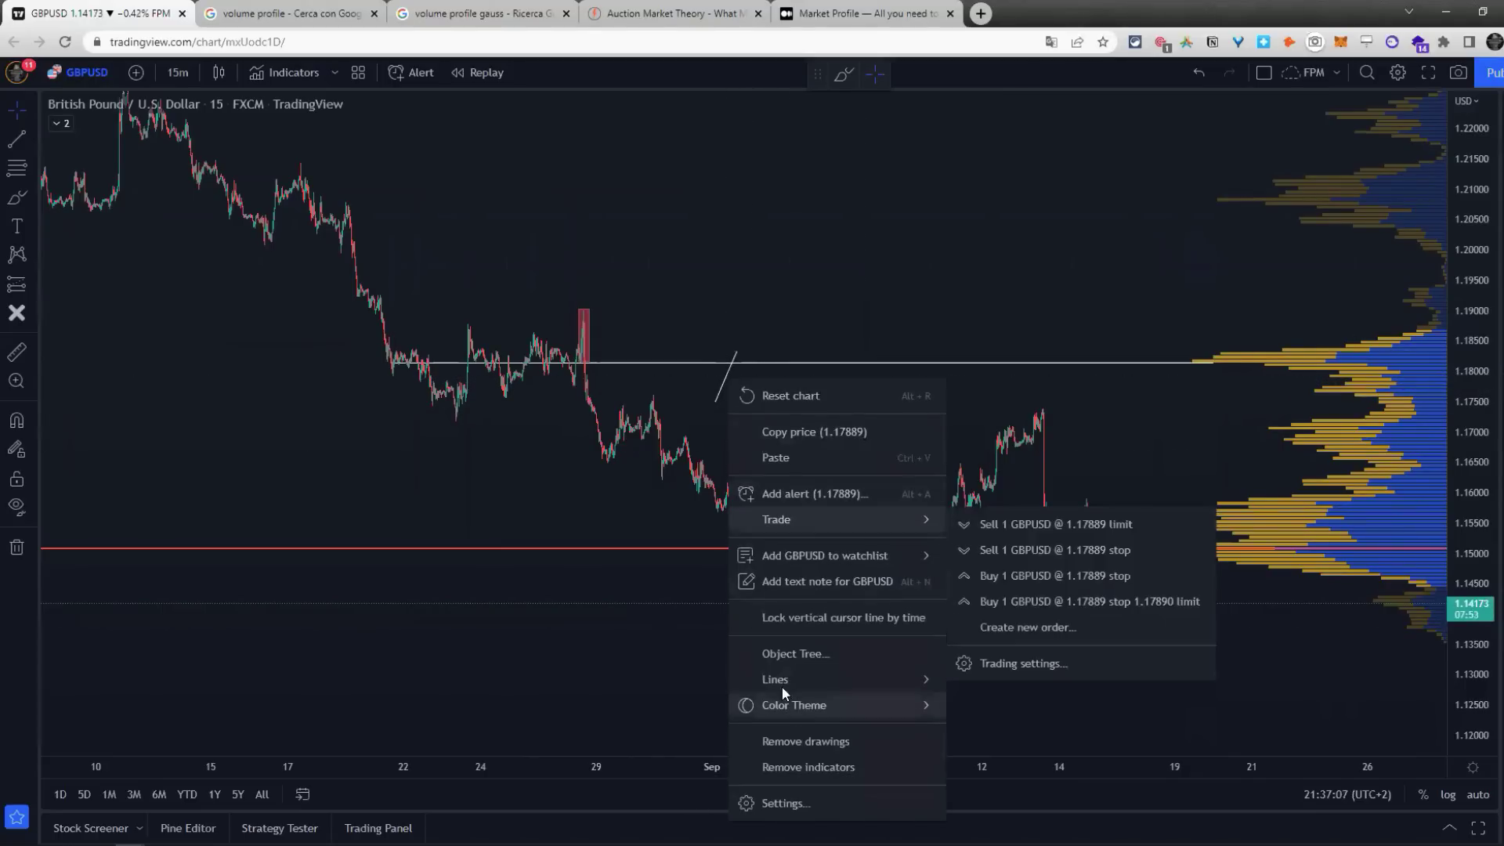
left_click(711, 392)
right_click(724, 385)
left_click(791, 637)
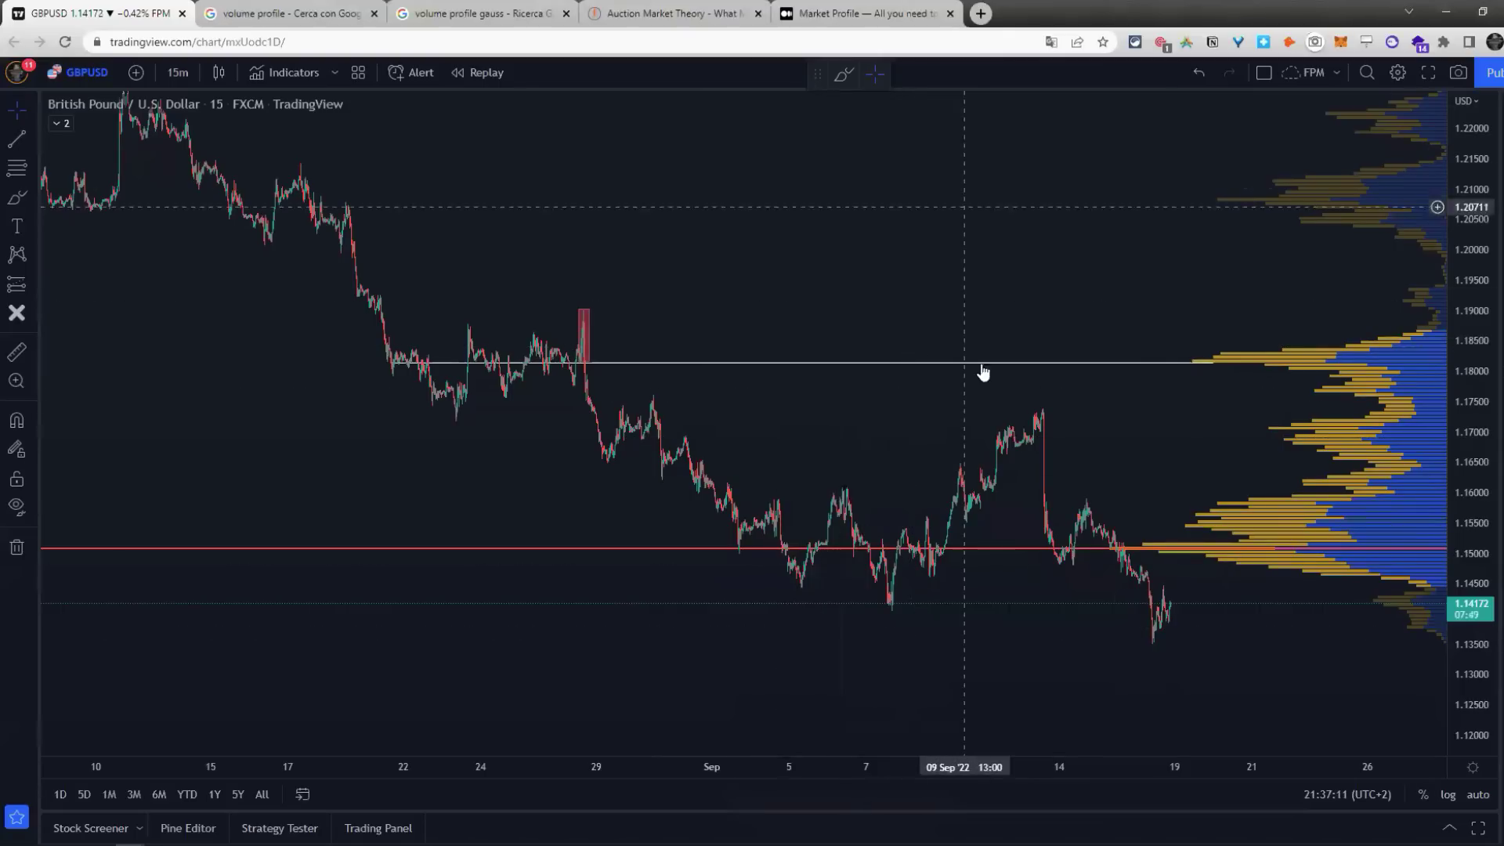
left_click(33, 139)
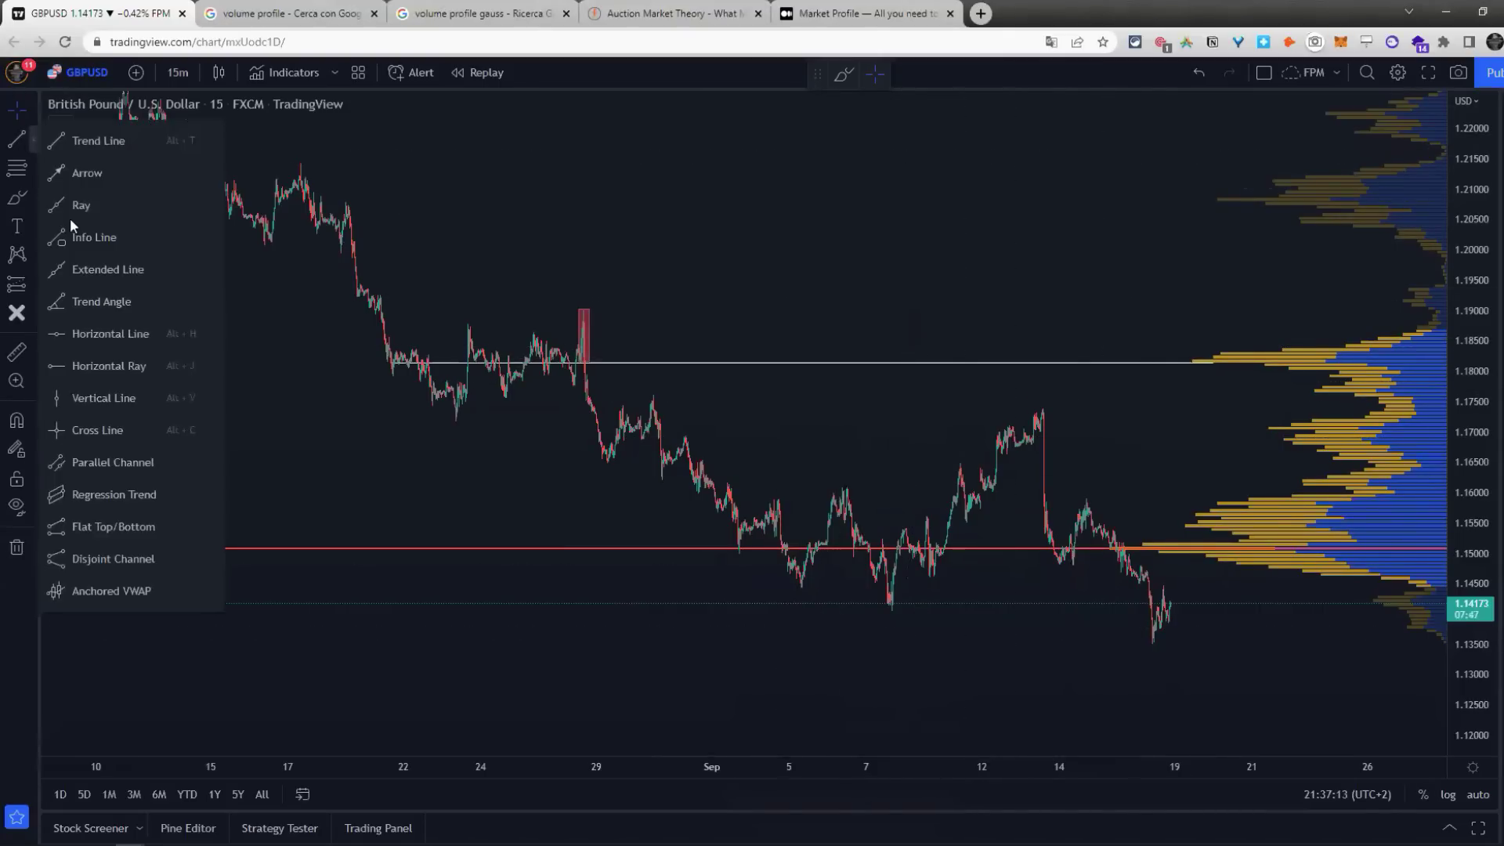
left_click(72, 369)
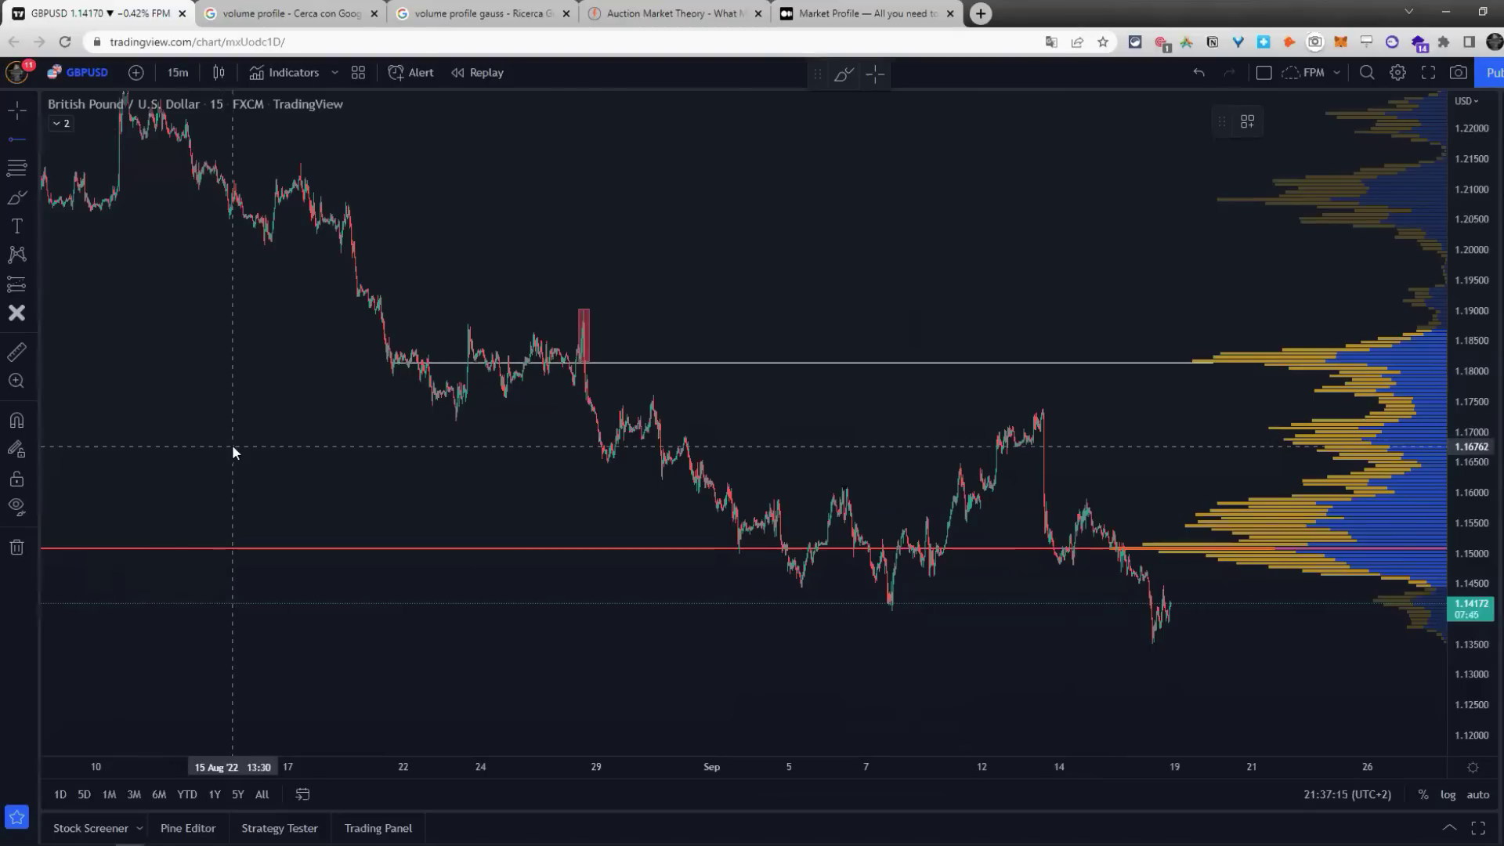